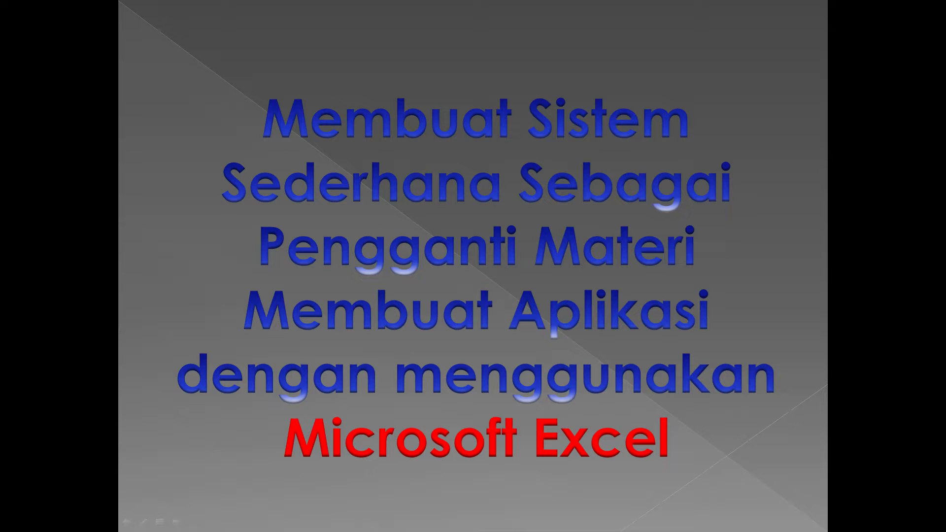
# Advance to the Studi Kasus slide, then end the slide show to return to editing
pyautogui.press('Right')
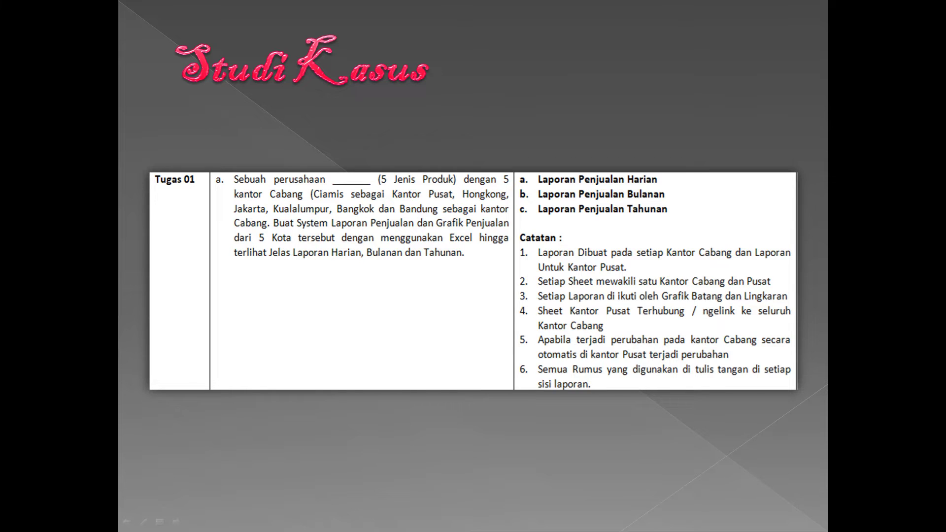
pyautogui.press('Escape')
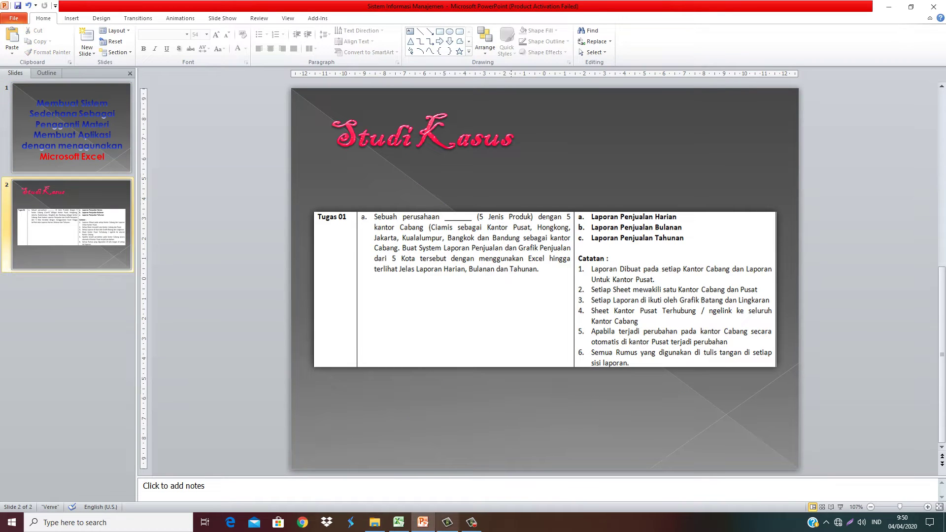
# In Excel, go through the branch diagram shapes: Ciamis, Hongkong, Jakarta, Kuala Lumpur, Bandung and Bangkok
pyautogui.click(399, 522)
pyautogui.click(470, 392)
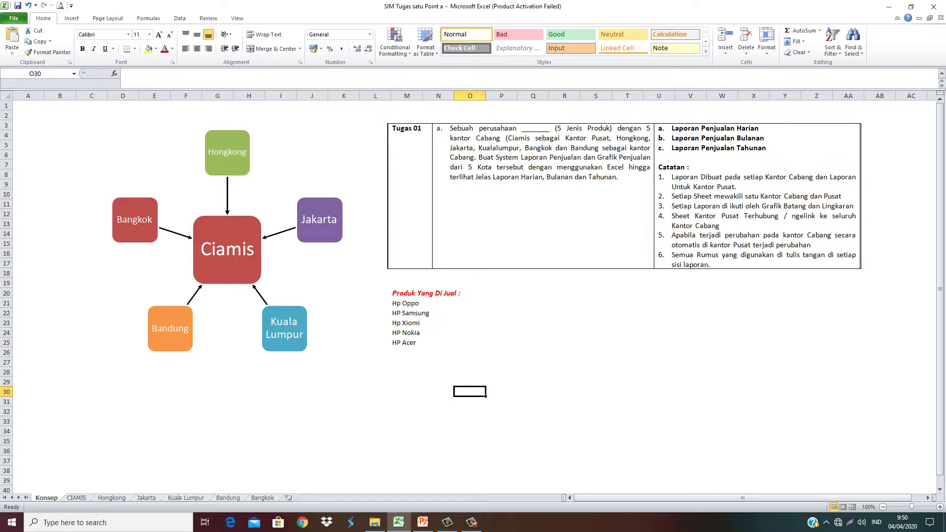
pyautogui.click(226, 250)
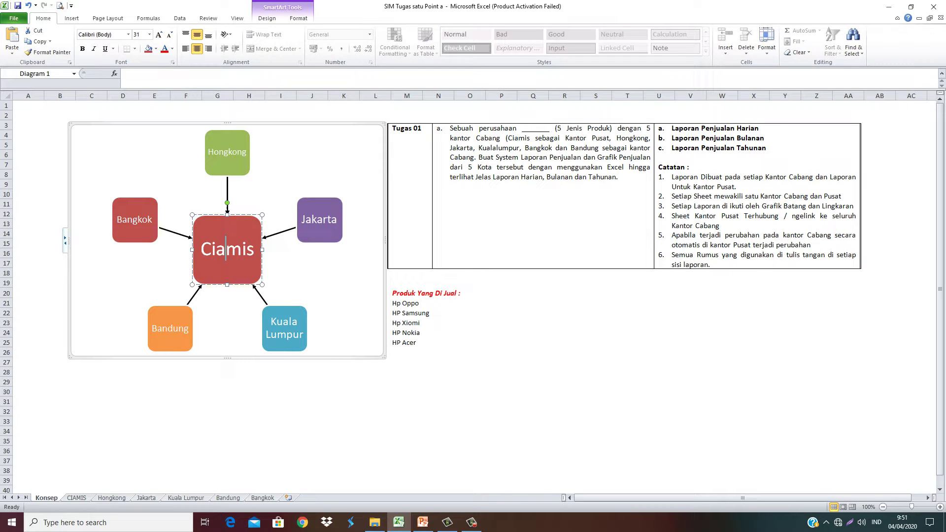
pyautogui.click(227, 153)
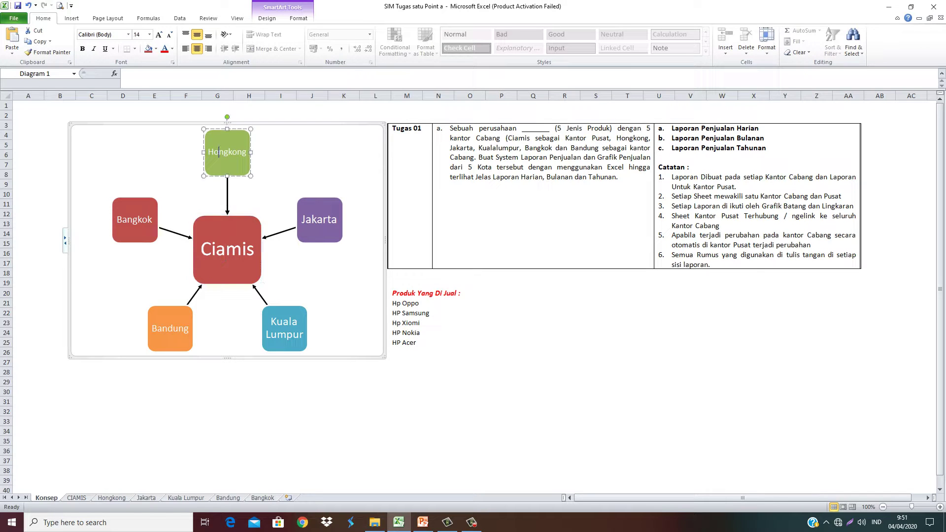
pyautogui.click(320, 220)
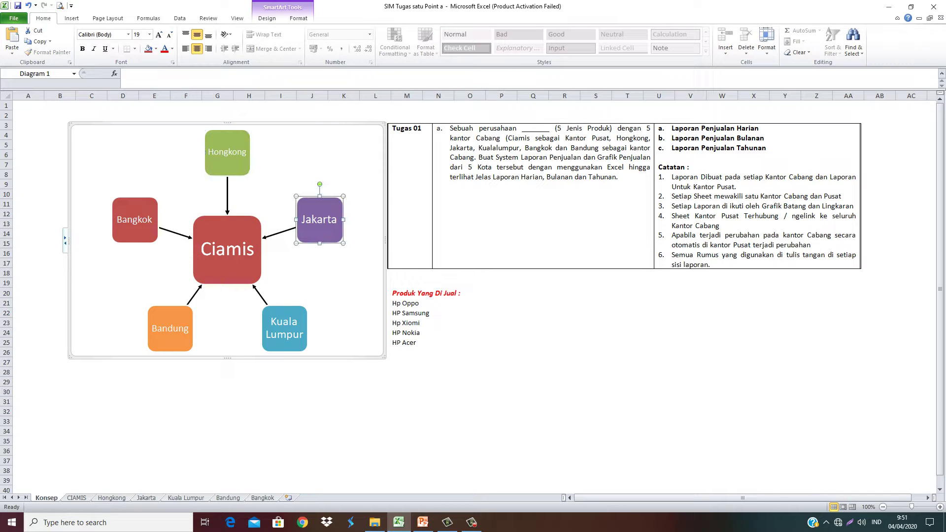
pyautogui.click(285, 334)
pyautogui.click(173, 328)
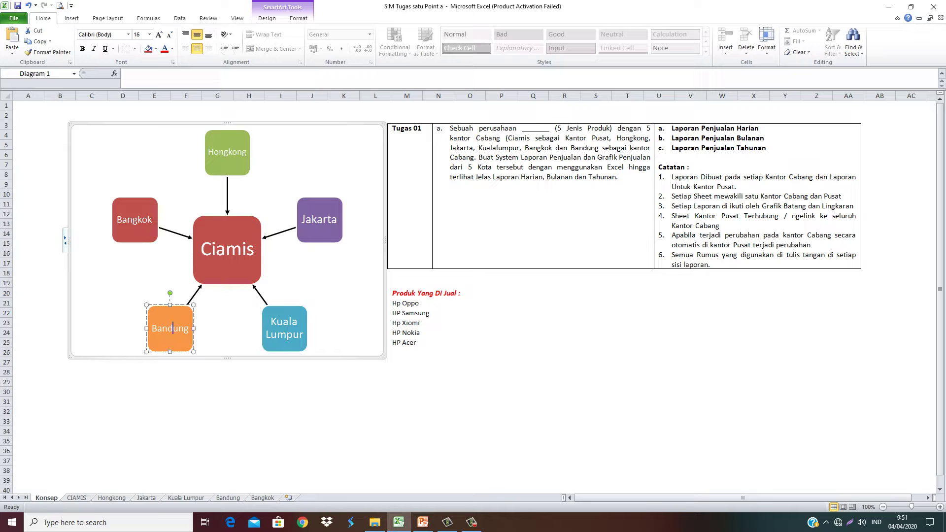
pyautogui.click(132, 220)
pyautogui.click(470, 372)
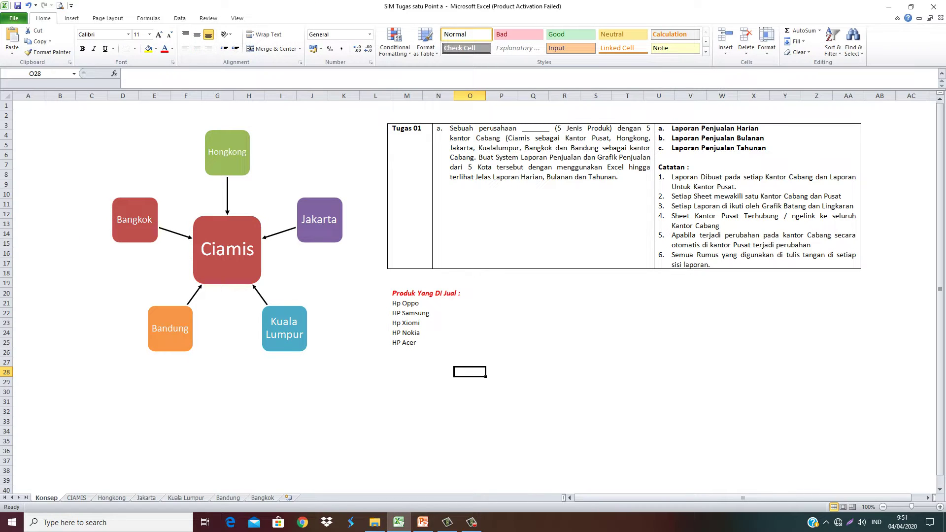
# Highlight the five-product list from Hp Oppo to HP Acer, then revisit the Ciamis shape
pyautogui.click(407, 303)
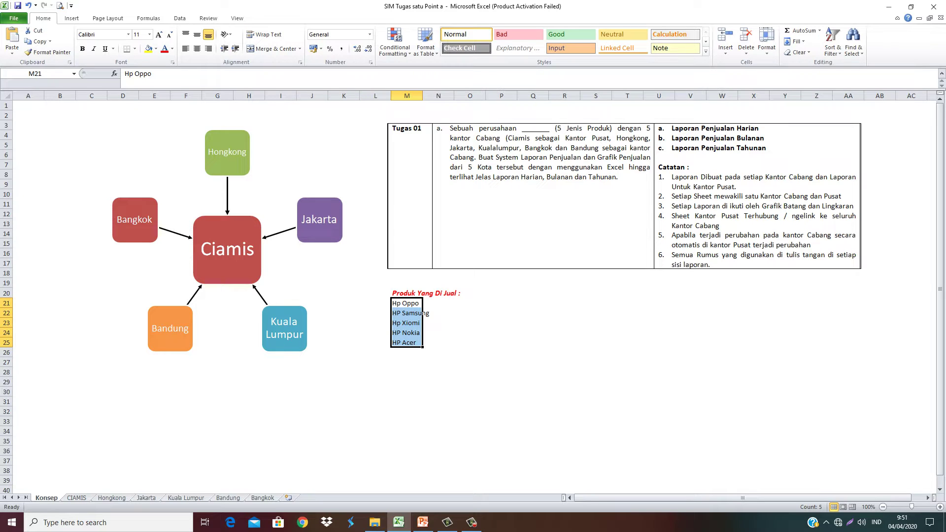
pyautogui.click(438, 333)
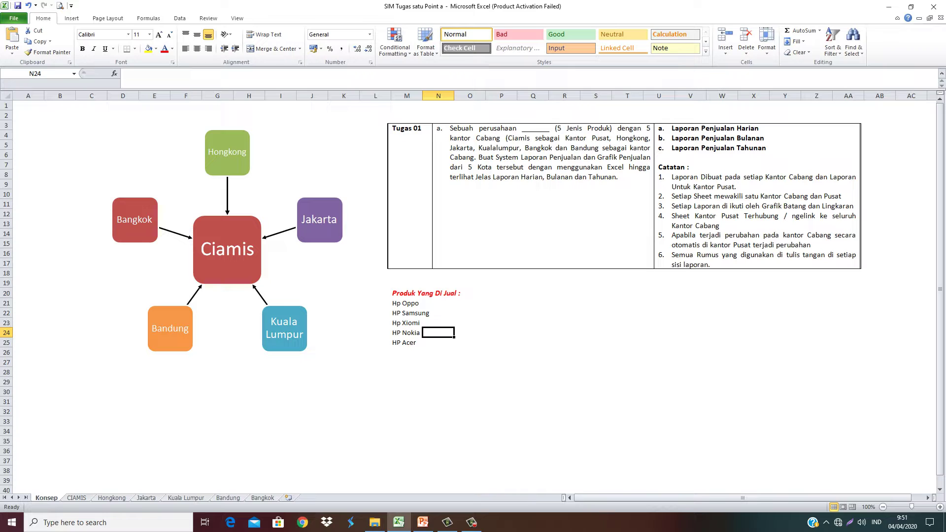
pyautogui.moveTo(407, 303); pyautogui.dragTo(406, 343)
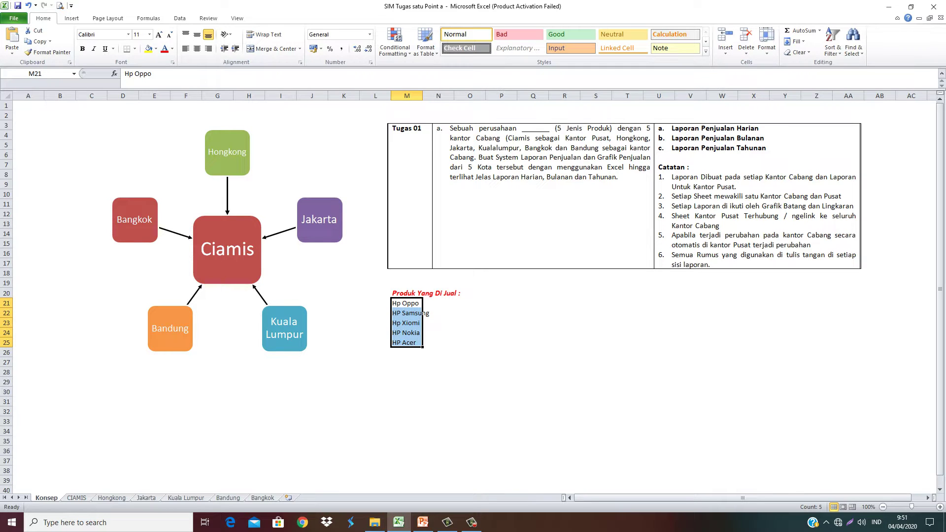
pyautogui.click(469, 322)
pyautogui.click(407, 303)
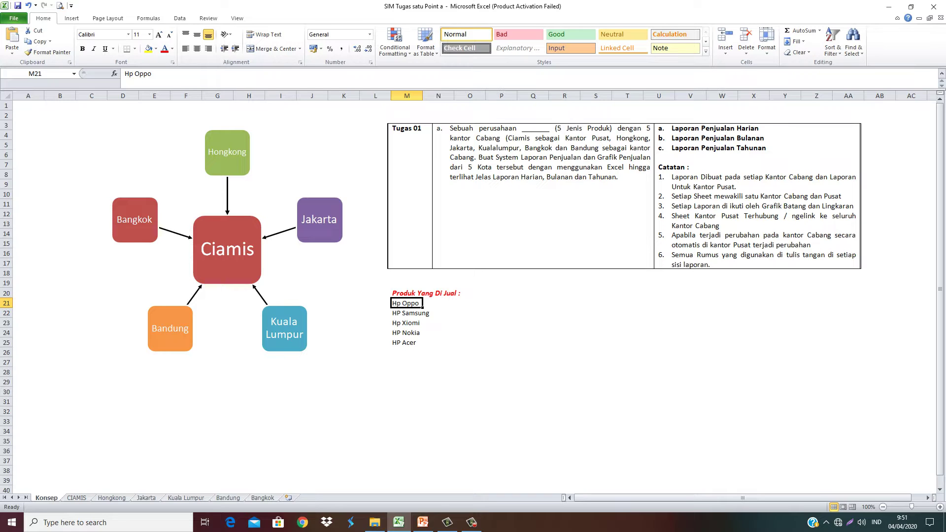
pyautogui.click(227, 249)
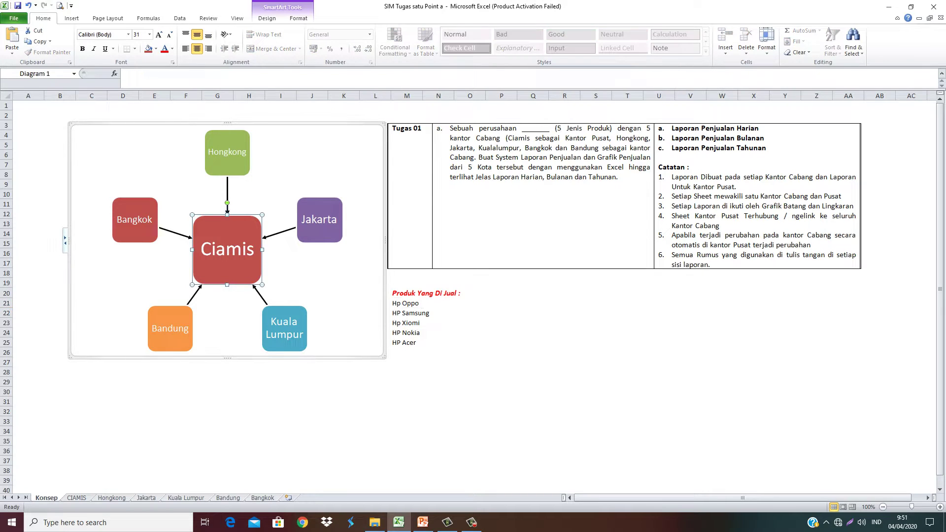
pyautogui.click(92, 480)
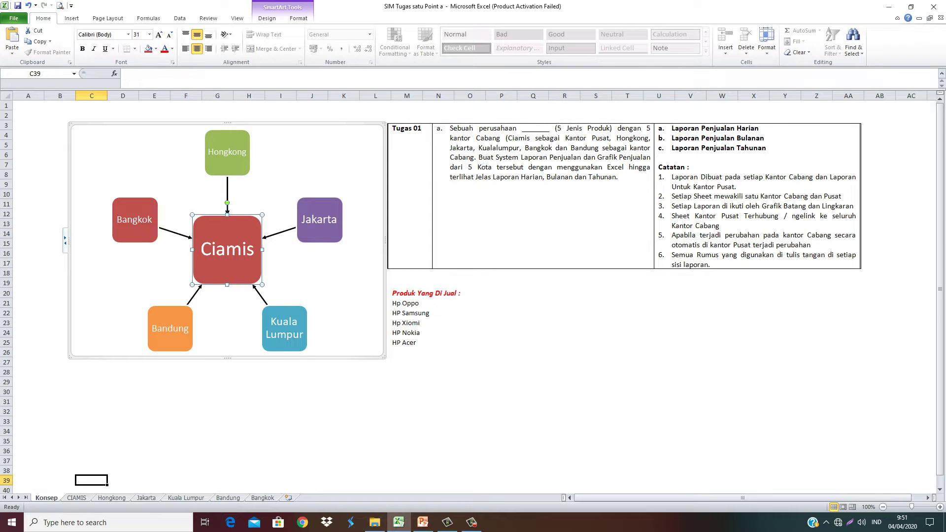
# Flip through the CIAMIS, Hongkong, Kuala Lumpur and Bangkok sheets, then return to CIAMIS
pyautogui.hotkey('ctrl', 'pagedown')
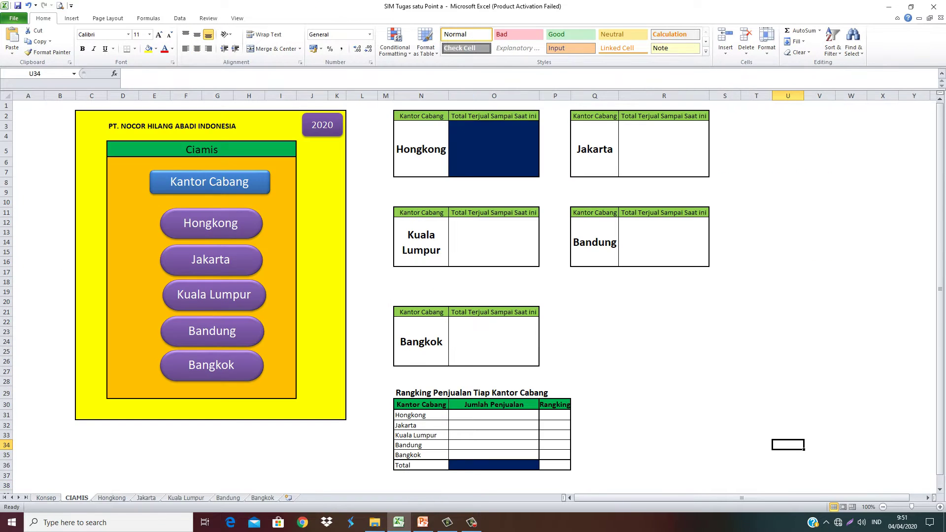
pyautogui.hotkey('ctrl', 'pagedown')
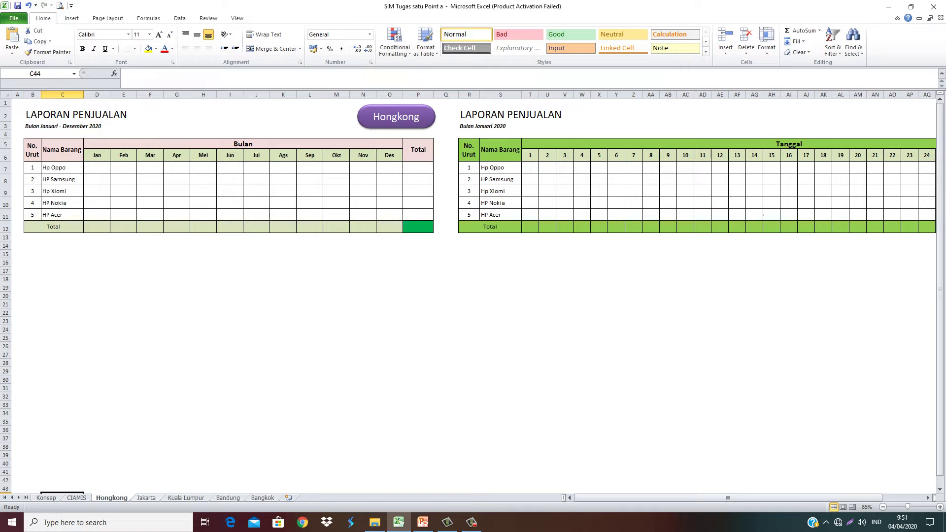
pyautogui.hotkey('ctrl', 'pagedown')
pyautogui.hotkey('ctrl', 'pagedown')
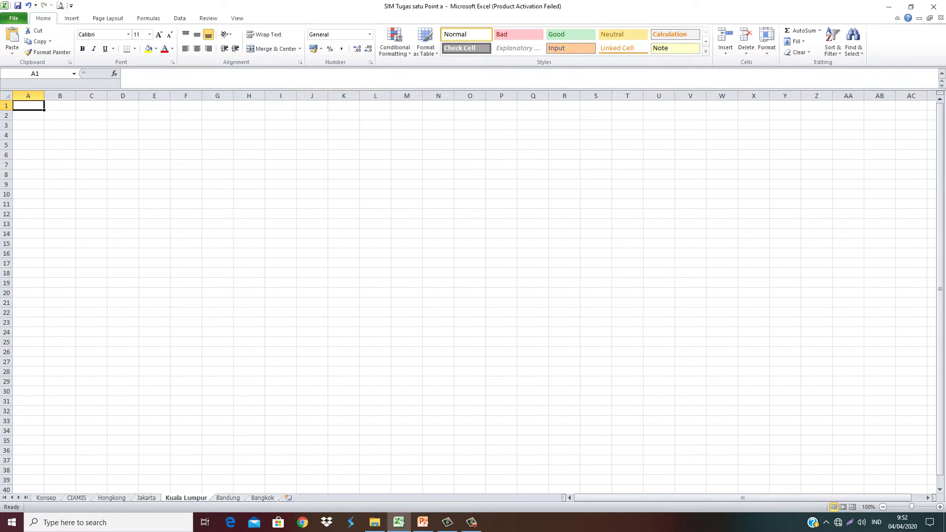
pyautogui.hotkey('ctrl', 'pagedown')
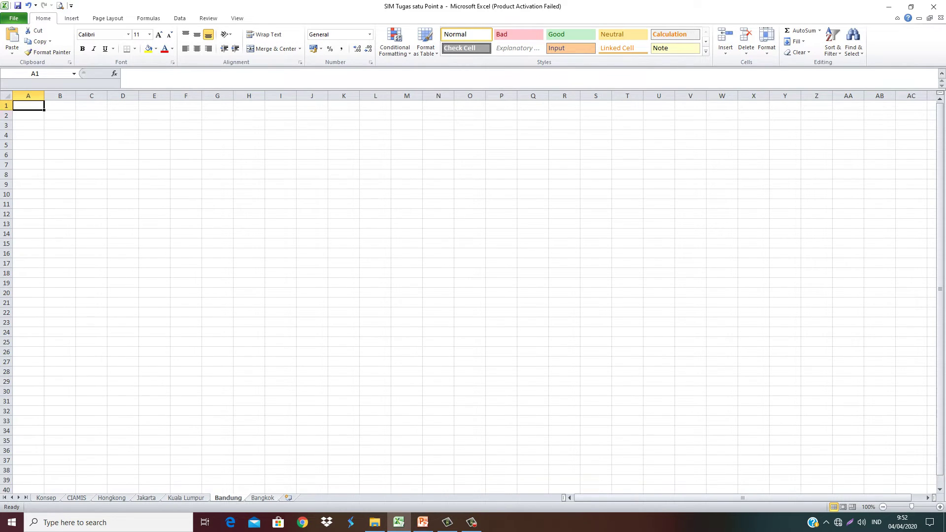
pyautogui.hotkey('ctrl', 'pagedown')
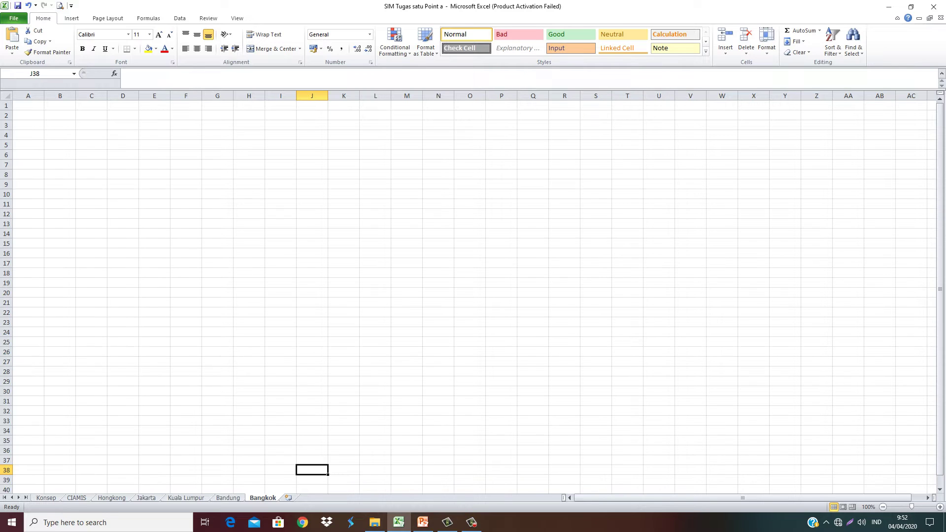
pyautogui.hotkey('ctrl', 'pageup')
pyautogui.hotkey('ctrl', 'pageup')
pyautogui.hotkey('ctrl', 'pageup')
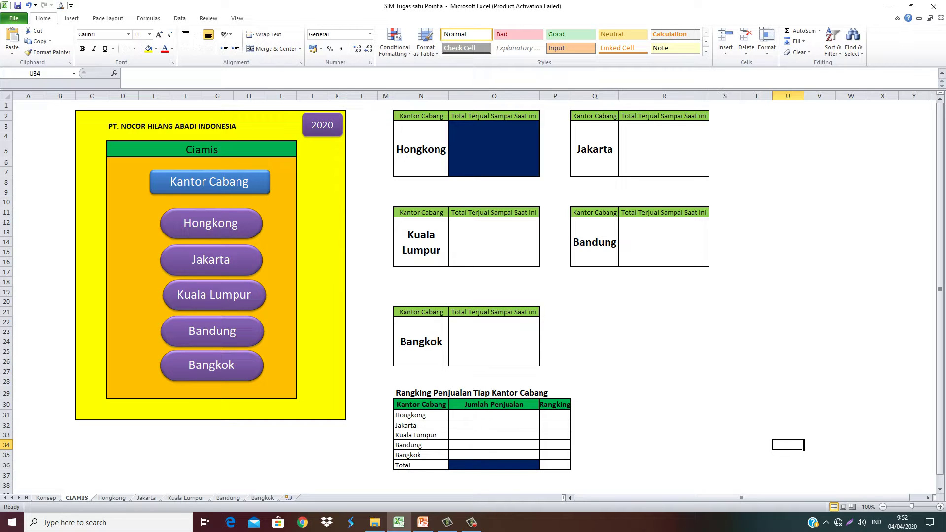
# Review the dashboard's branch summary area, Hongkong label, Jakarta total cell and ranking table names
pyautogui.moveTo(386, 105)
pyautogui.mouseDown()
pyautogui.moveTo(690, 455)
pyautogui.moveTo(724, 470)
pyautogui.mouseUp()
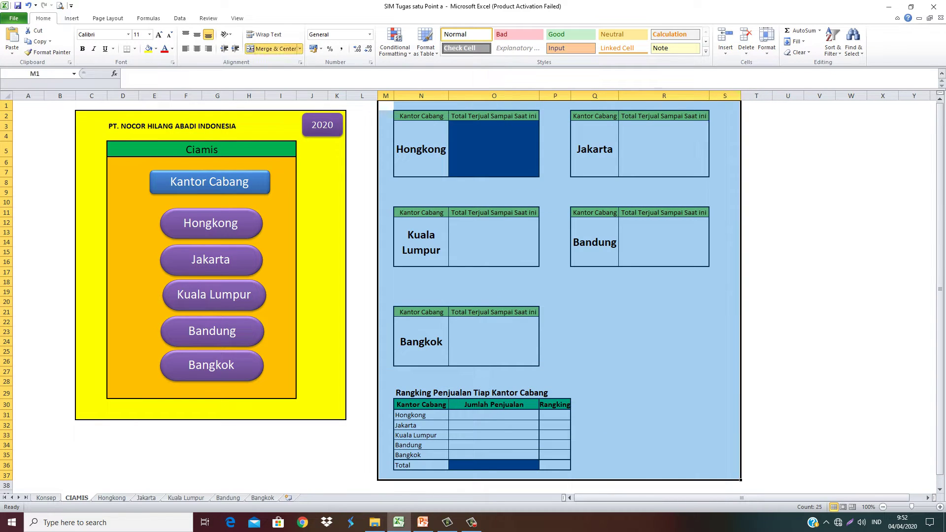
pyautogui.click(421, 148)
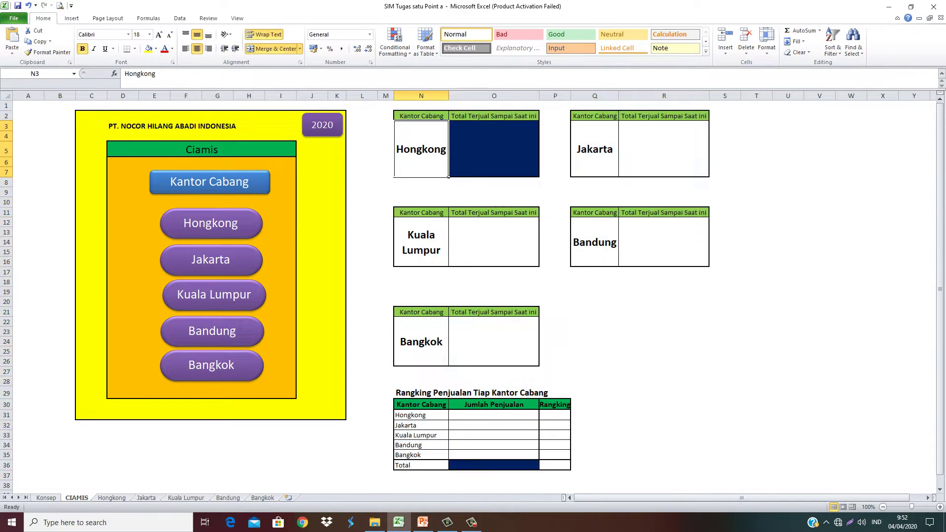
pyautogui.click(663, 148)
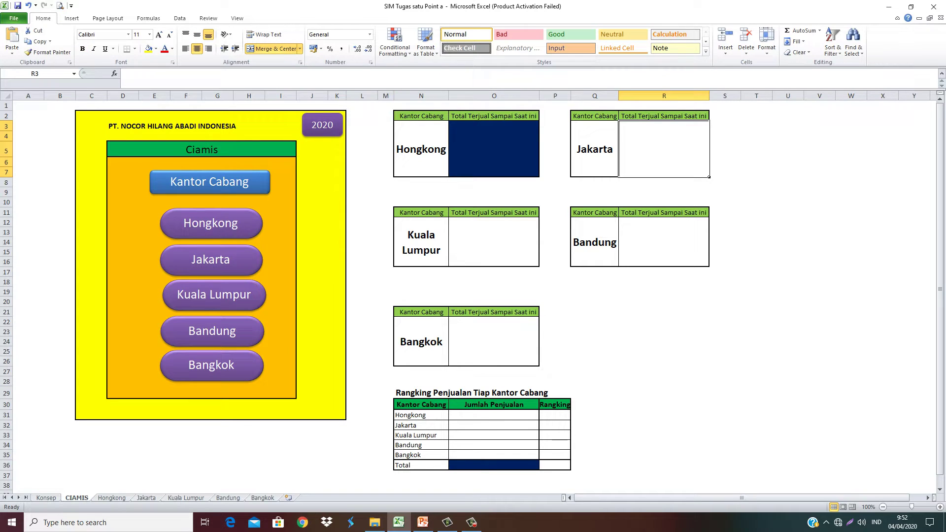
pyautogui.moveTo(421, 415)
pyautogui.mouseDown()
pyautogui.moveTo(448, 455)
pyautogui.moveTo(570, 460)
pyautogui.mouseUp()
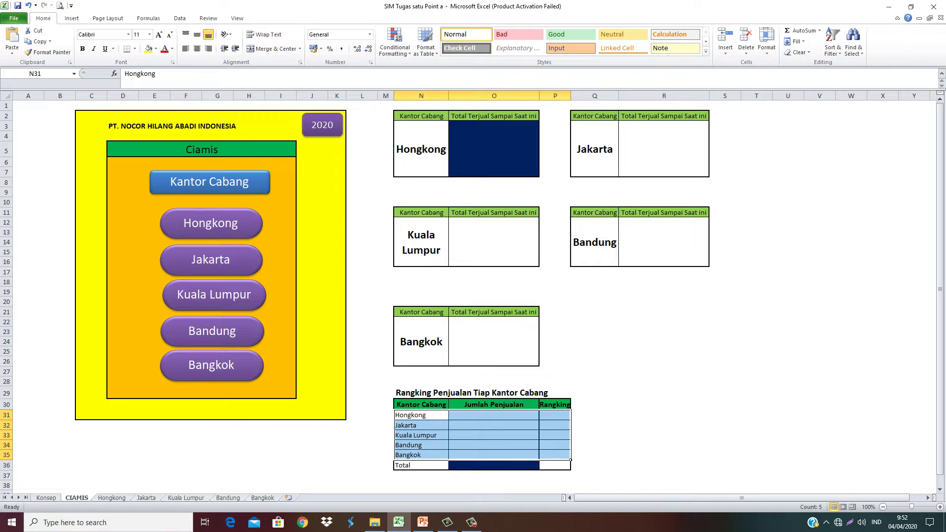
pyautogui.click(91, 475)
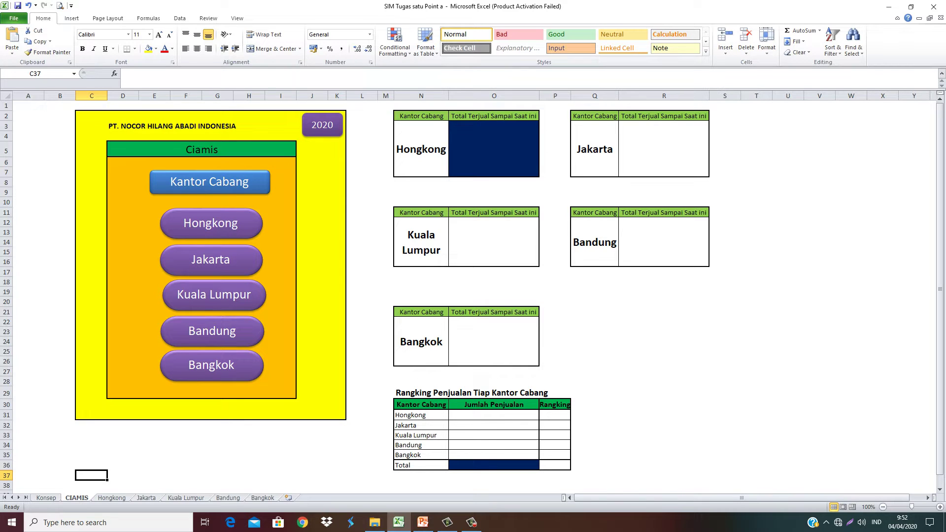
# Check the Bandung, Kuala Lumpur and Bangkok totals, ranking rows, and the whole B–T dashboard
pyautogui.click(664, 242)
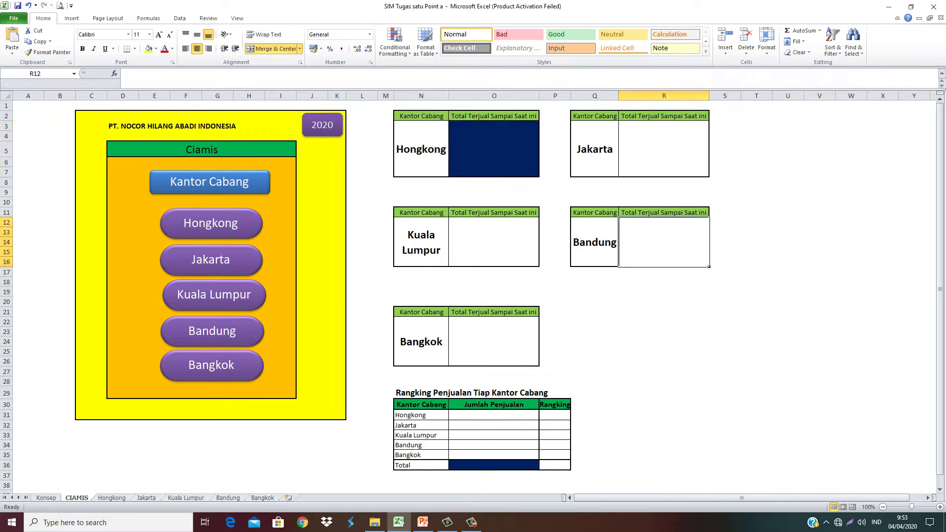
pyautogui.click(494, 242)
pyautogui.click(494, 341)
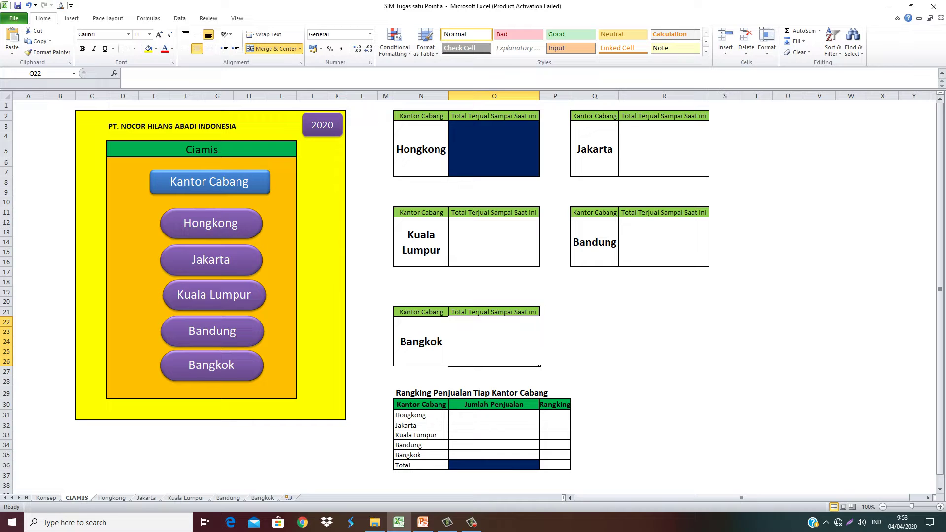
pyautogui.moveTo(421, 415); pyautogui.dragTo(555, 455)
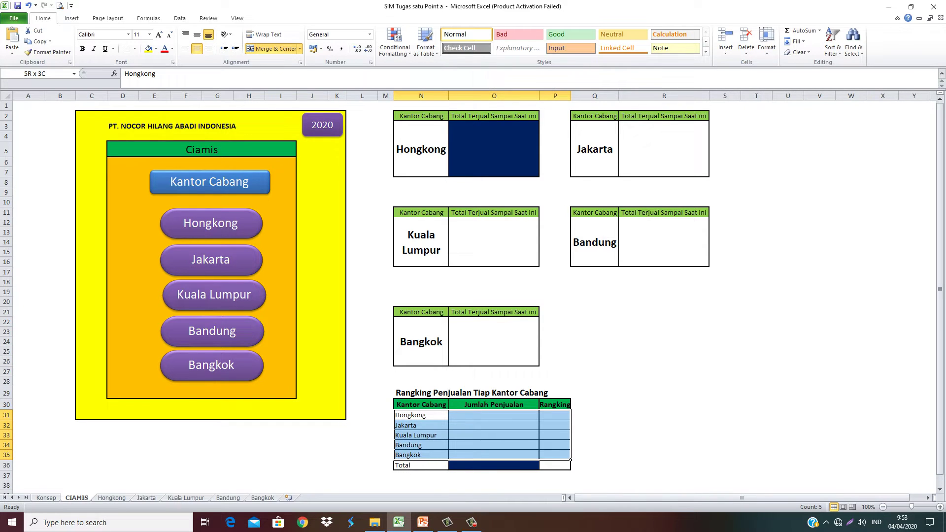
pyautogui.click(312, 445)
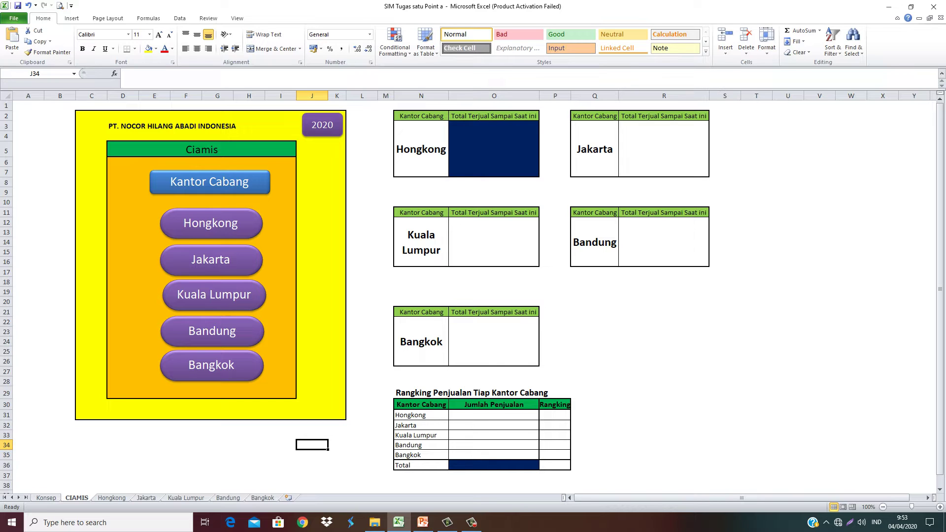
pyautogui.moveTo(59, 105); pyautogui.dragTo(757, 476)
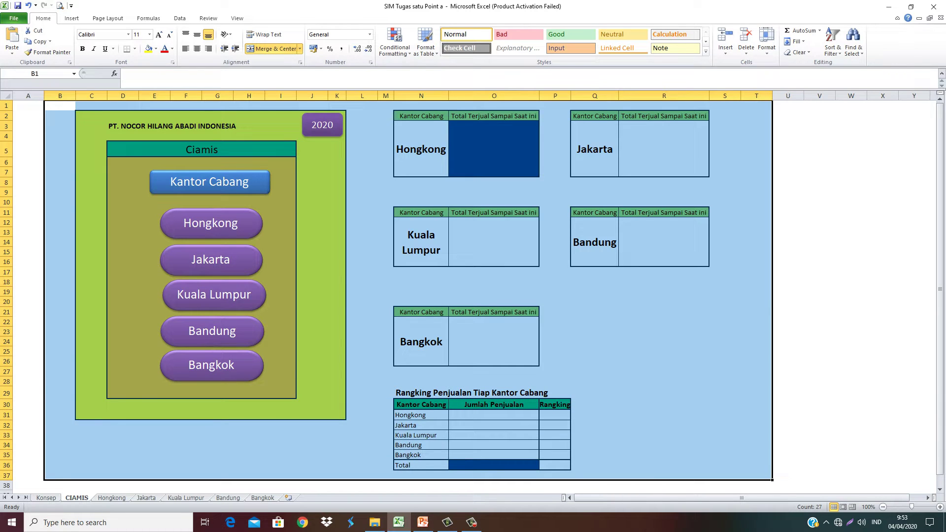
pyautogui.click(60, 444)
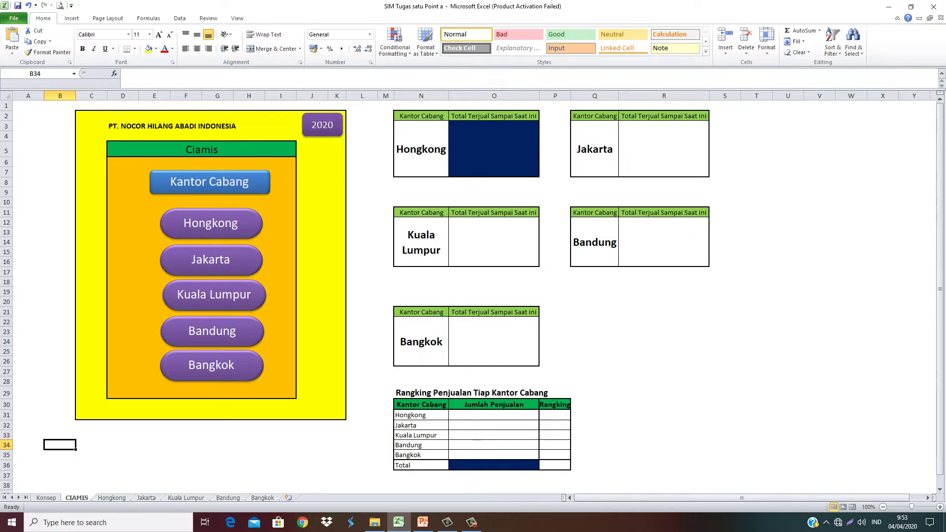
pyautogui.click(123, 445)
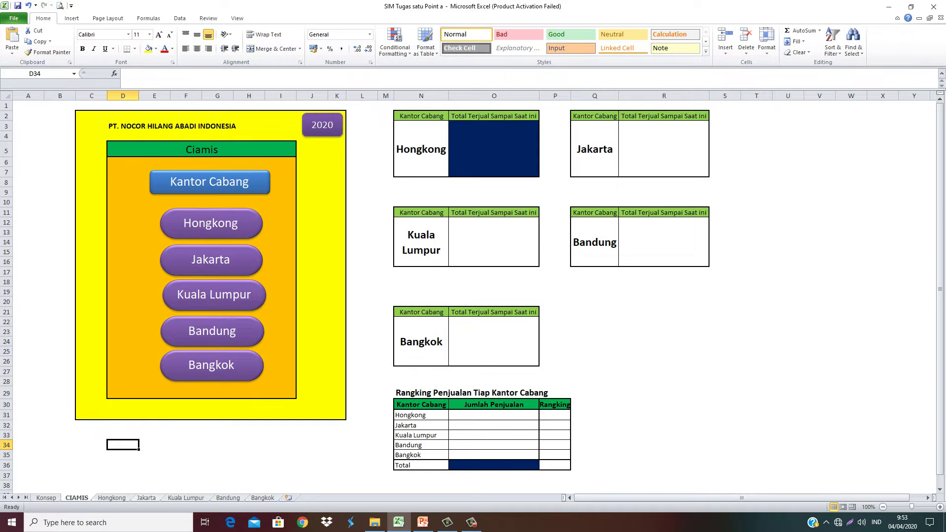
# Cycle through the branch sheets with Ctrl+PageDown/PageUp and land on the Hongkong sheet
pyautogui.hotkey('ctrl', 'pagedown')
pyautogui.hotkey('ctrl', 'pagedown')
pyautogui.hotkey('ctrl', 'pagedown')
pyautogui.hotkey('ctrl', 'pagedown')
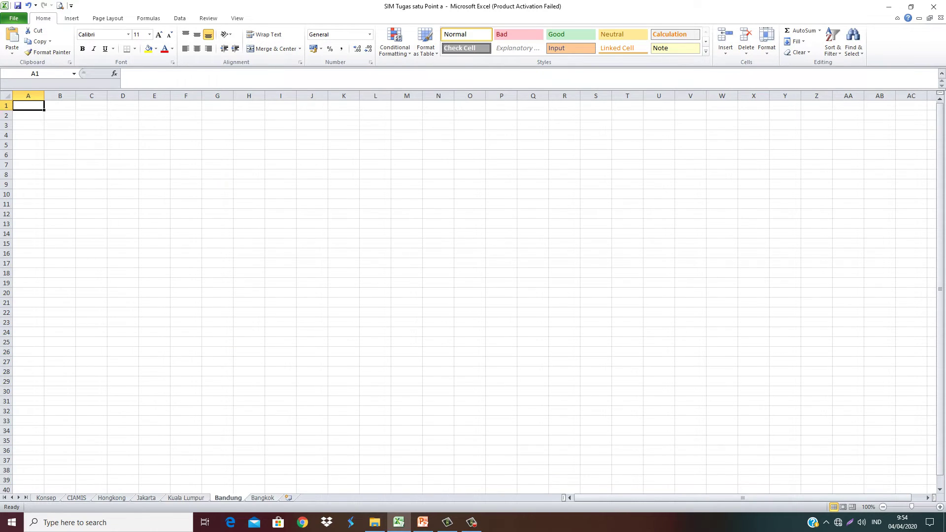
pyautogui.hotkey('ctrl', 'pagedown')
pyautogui.hotkey('ctrl', 'pageup')
pyautogui.hotkey('ctrl', 'pageup')
pyautogui.hotkey('ctrl', 'pageup')
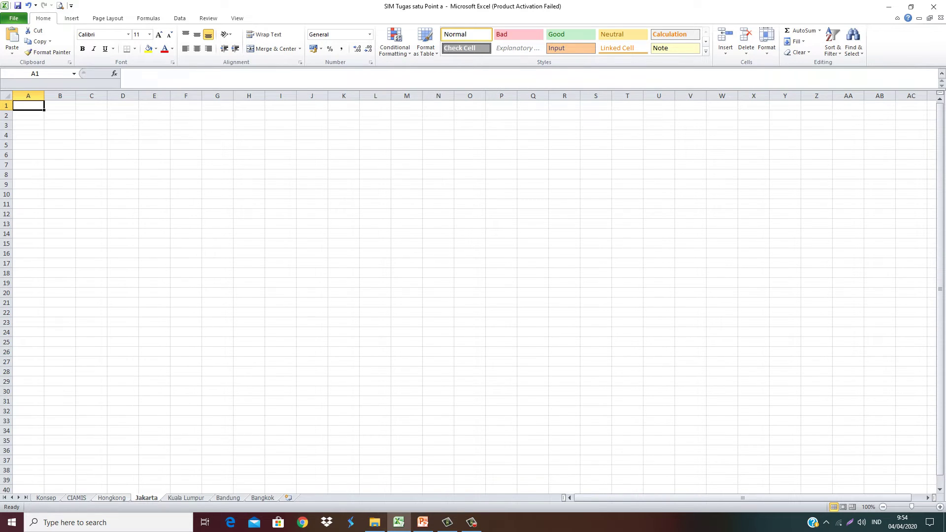
pyautogui.hotkey('ctrl', 'pageup')
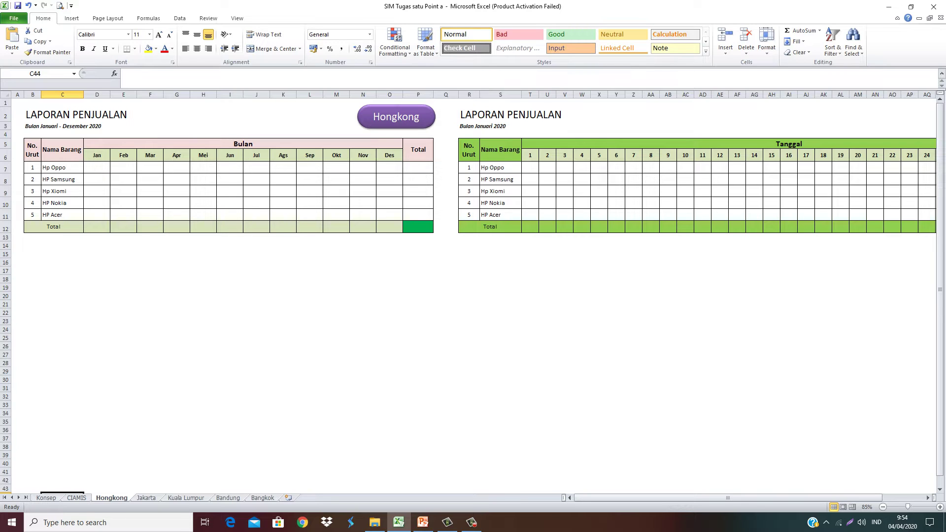
# Select the Hongkong monthly and daily sales tables and view days 25–31 of the daily table
pyautogui.moveTo(32, 150); pyautogui.dragTo(418, 227)
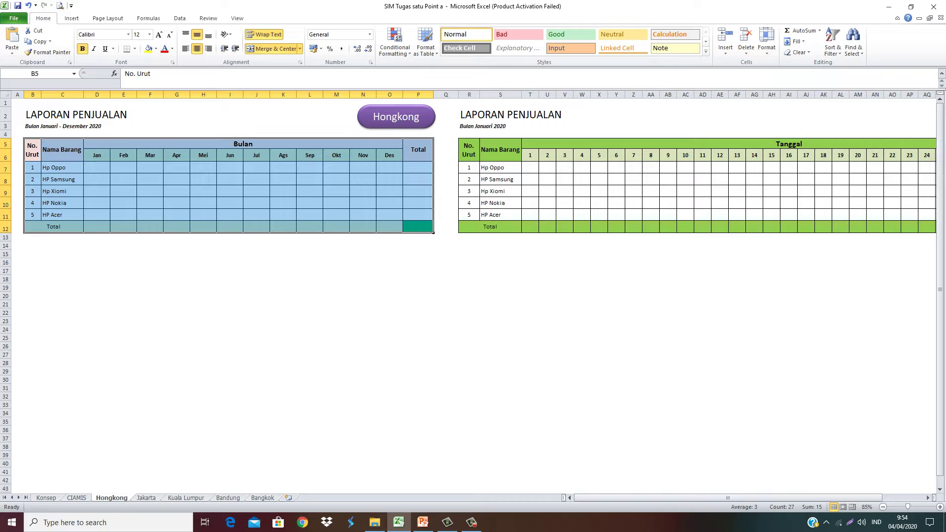
pyautogui.moveTo(468, 149); pyautogui.dragTo(933, 234)
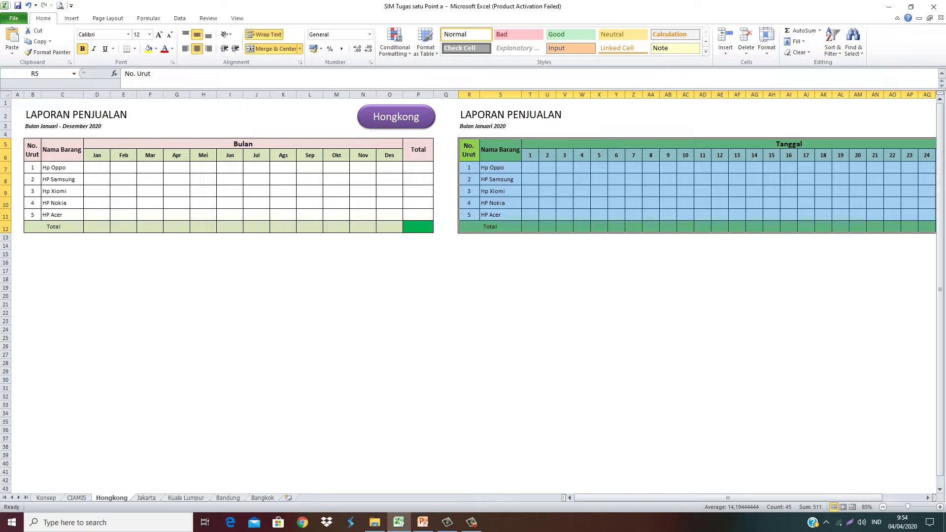
pyautogui.moveTo(33, 146)
pyautogui.mouseDown()
pyautogui.moveTo(389, 156)
pyautogui.moveTo(389, 215)
pyautogui.moveTo(418, 226)
pyautogui.mouseUp()
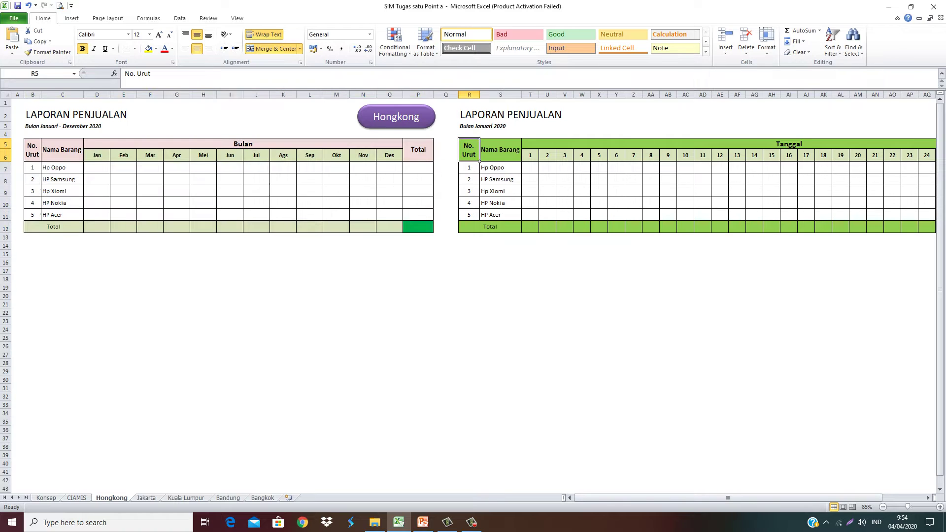
pyautogui.moveTo(469, 147)
pyautogui.mouseDown()
pyautogui.moveTo(935, 157)
pyautogui.moveTo(936, 230)
pyautogui.mouseUp()
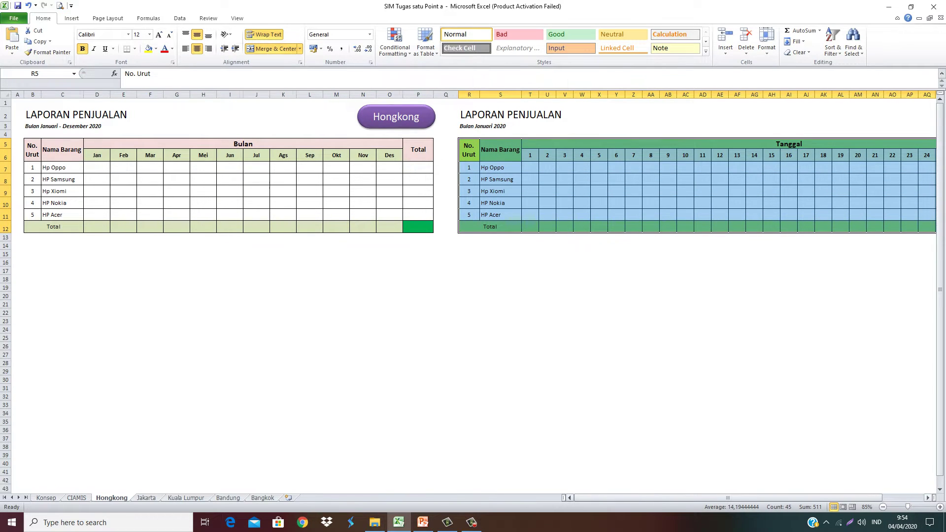
pyautogui.hscroll(2, 473, 296)
pyautogui.hscroll(2, 473, 296)
pyautogui.hscroll(2, 474, 296)
pyautogui.hscroll(1, 473, 296)
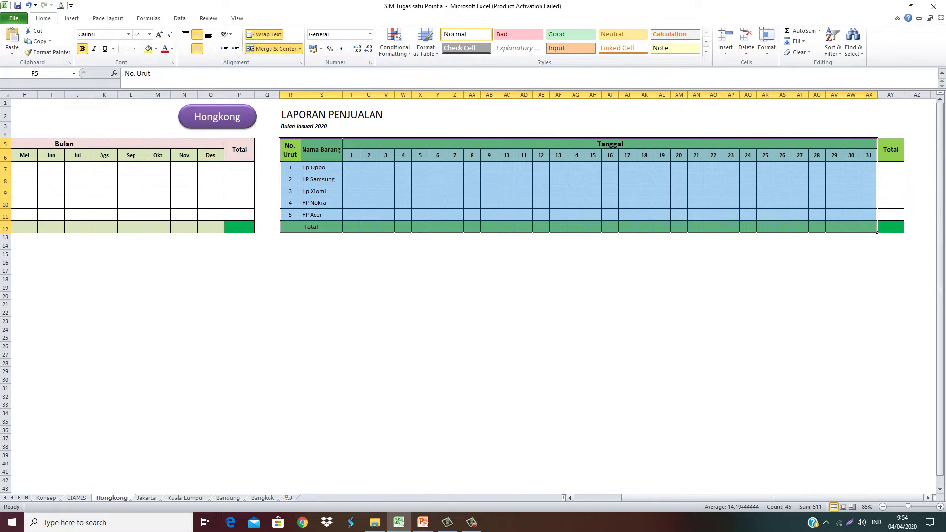
pyautogui.hscroll(-1, 473, 296)
pyautogui.hscroll(-3, 473, 295)
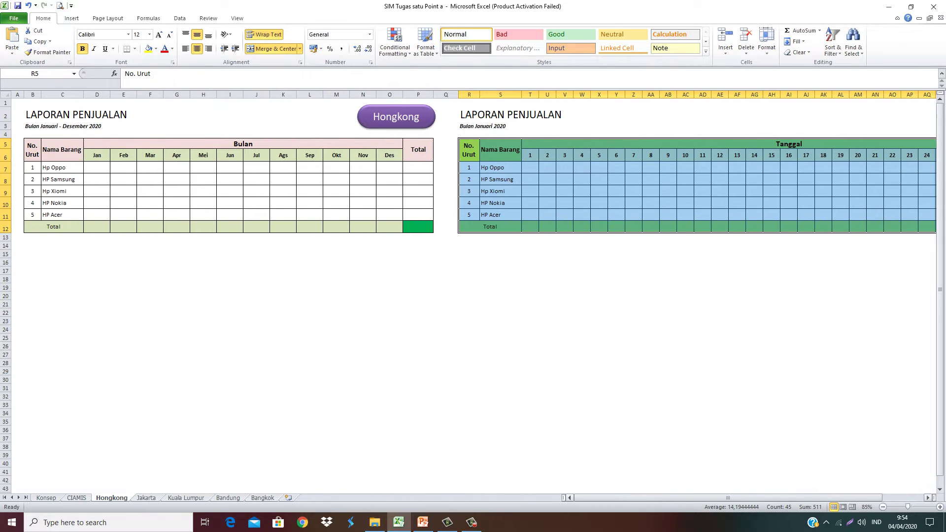
# Reselect both tables, highlight the monthly data D7:O11, then go back to CIAMIS
pyautogui.moveTo(33, 148)
pyautogui.mouseDown()
pyautogui.moveTo(389, 168)
pyautogui.moveTo(390, 207)
pyautogui.moveTo(418, 226)
pyautogui.mouseUp()
pyautogui.moveTo(469, 150)
pyautogui.mouseDown()
pyautogui.moveTo(926, 215)
pyautogui.moveTo(926, 228)
pyautogui.mouseUp()
pyautogui.click(123, 168)
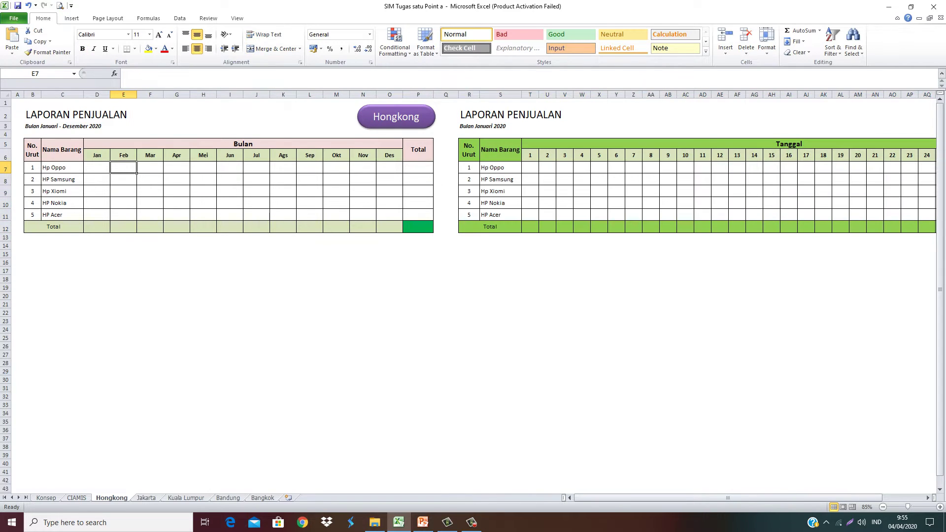
pyautogui.click(62, 179)
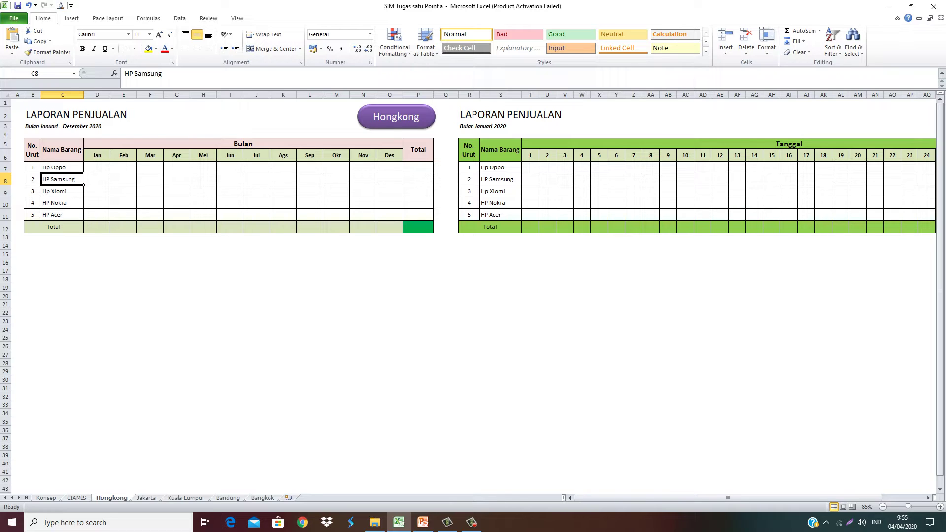
pyautogui.click(62, 168)
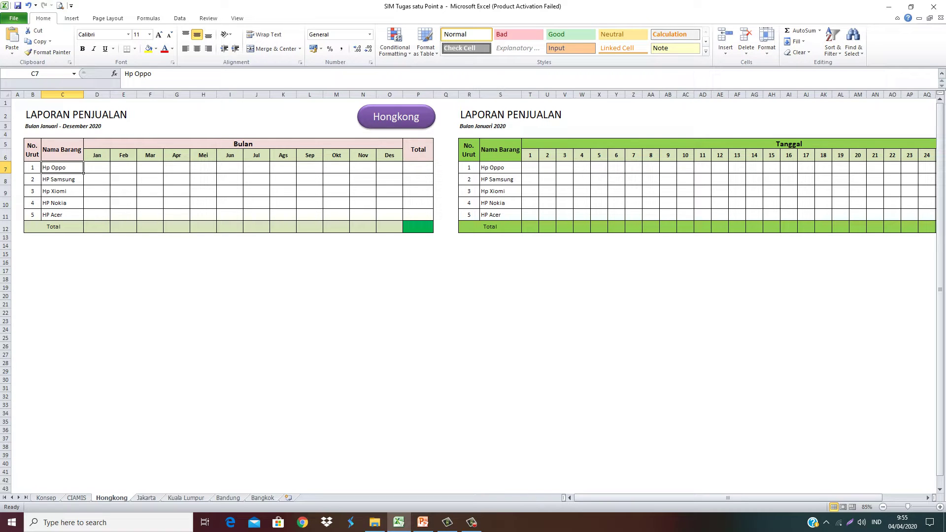
pyautogui.moveTo(468, 145); pyautogui.dragTo(936, 233)
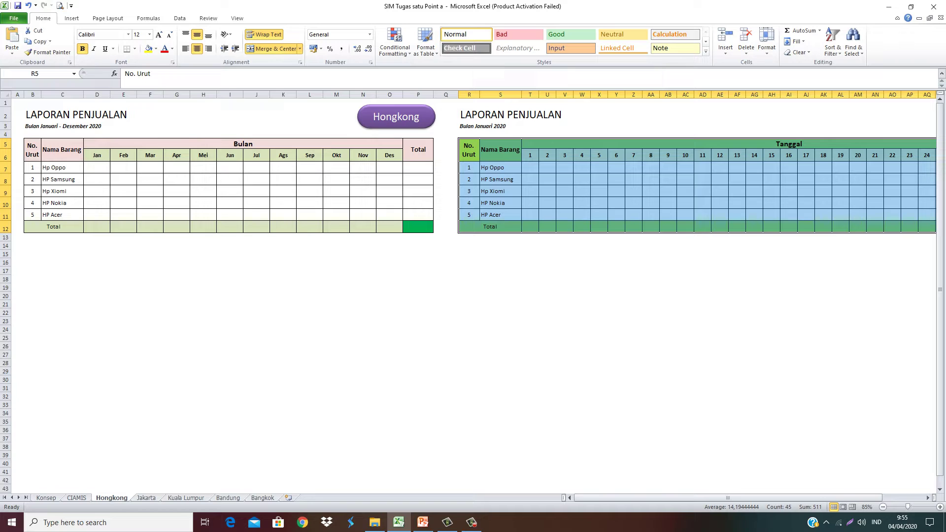
pyautogui.moveTo(97, 167); pyautogui.dragTo(403, 220)
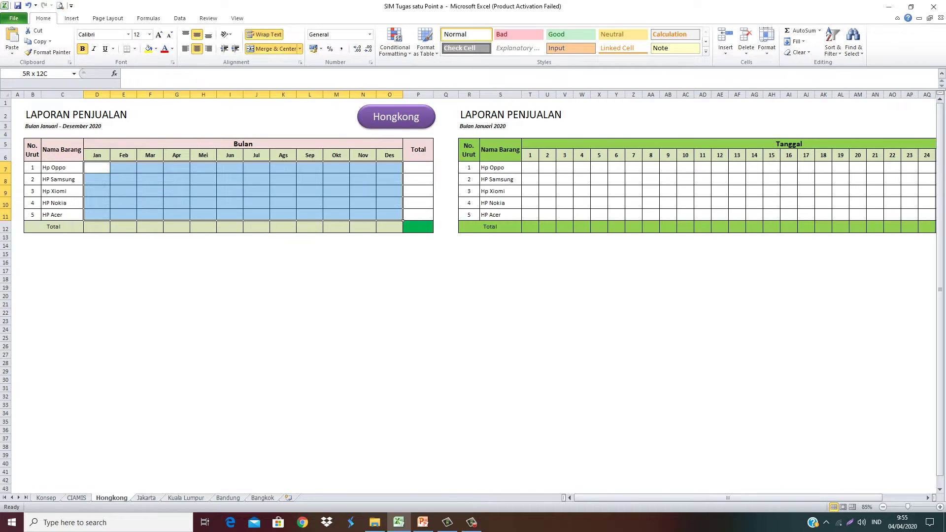
pyautogui.moveTo(403, 220); pyautogui.dragTo(403, 221)
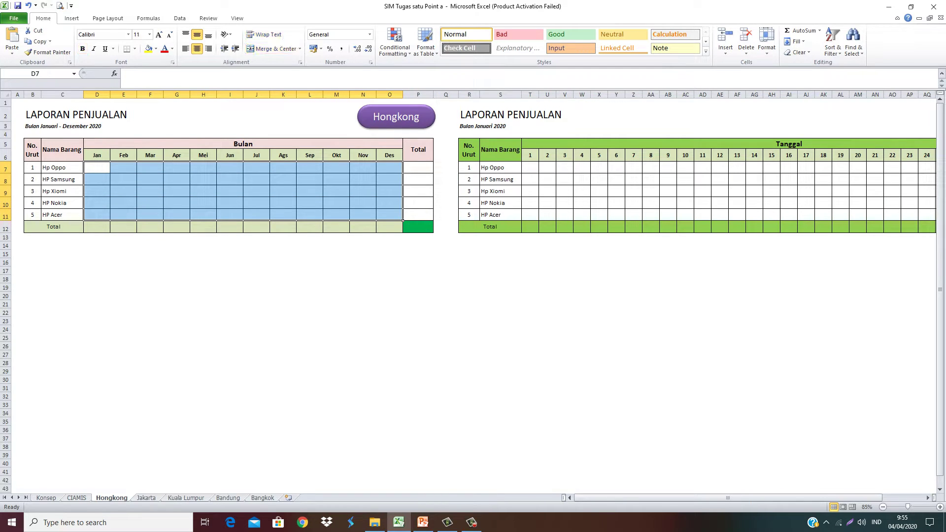
pyautogui.moveTo(97, 167); pyautogui.dragTo(404, 220)
pyautogui.hotkey('ctrl', 'pageup')
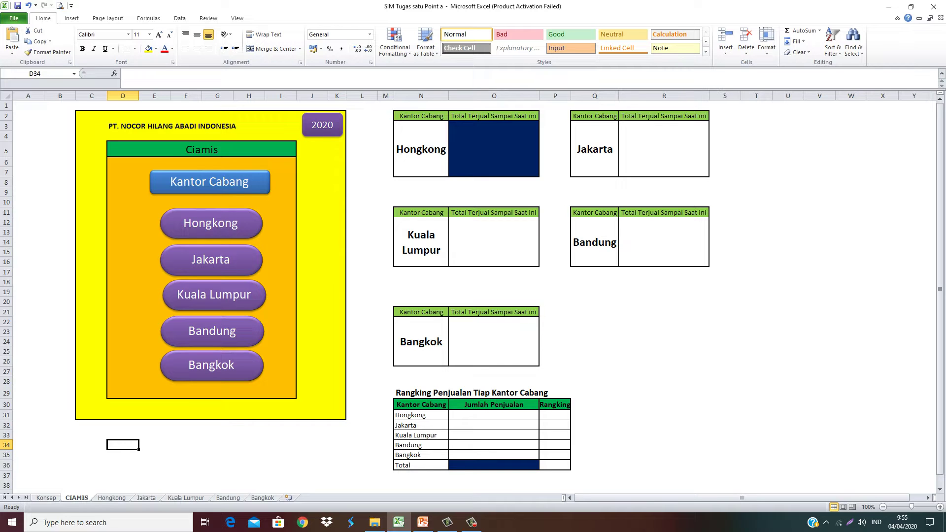
# Browse the branch sheets including Kuala Lumpur, then return to Hongkong and click cell K9
pyautogui.hotkey('ctrl', 'pagedown')
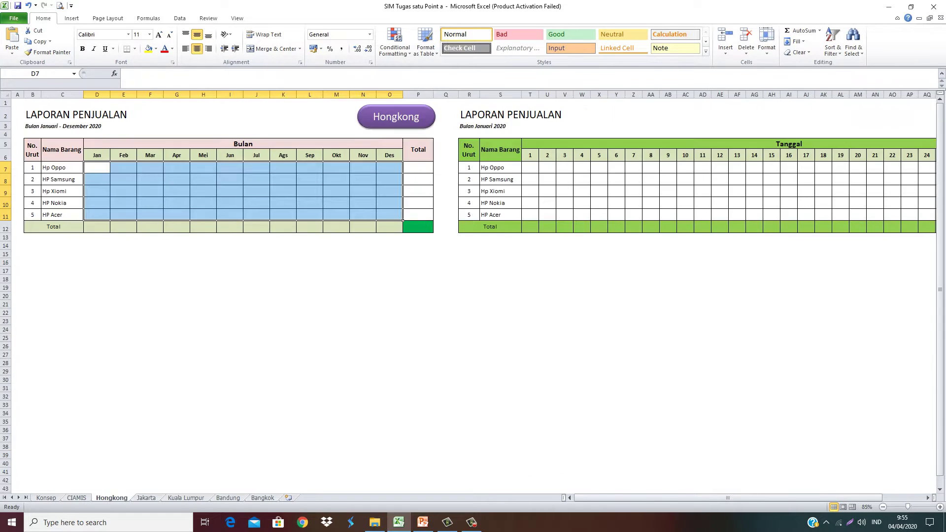
pyautogui.hotkey('ctrl', 'pagedown')
pyautogui.hotkey('ctrl', 'pagedown')
pyautogui.hotkey('ctrl', 'pagedown')
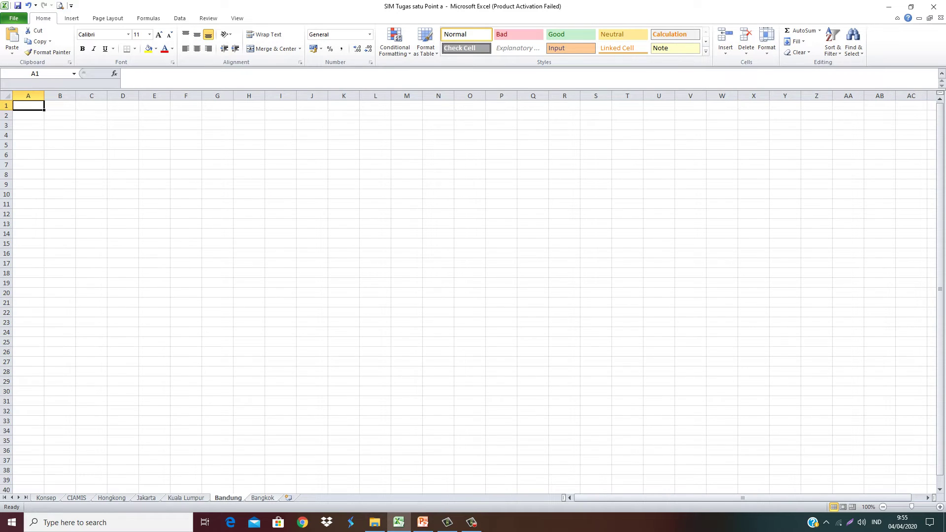
pyautogui.hotkey('ctrl', 'pagedown')
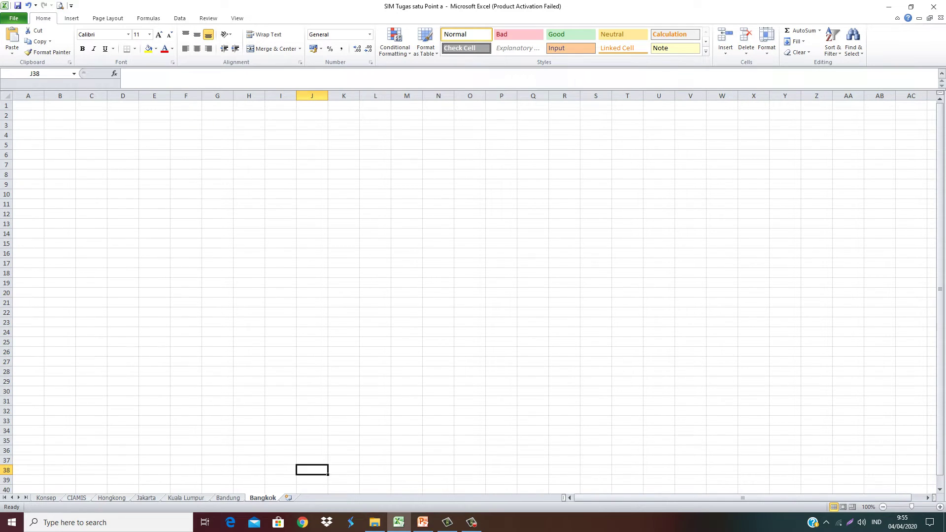
pyautogui.hotkey('ctrl', 'pageup')
pyautogui.hotkey('ctrl', 'pageup')
pyautogui.hotkey('ctrl', 'pageup')
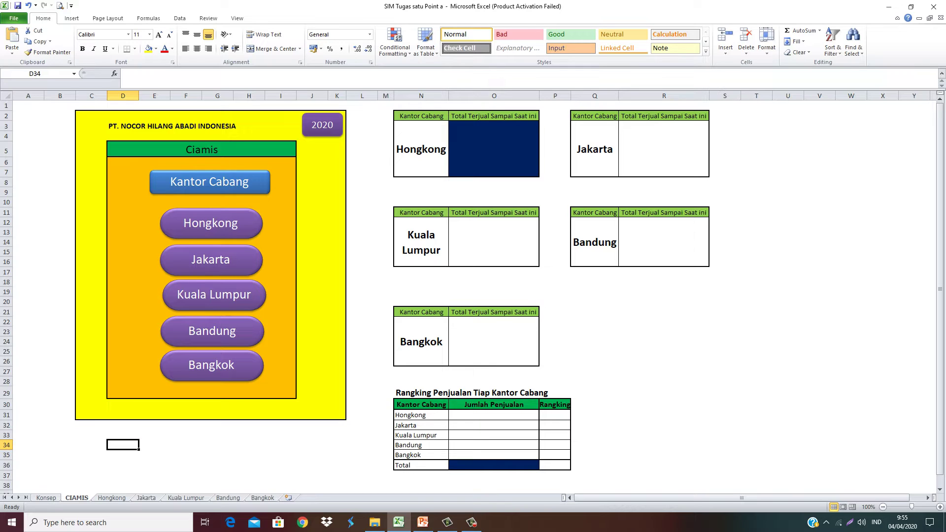
pyautogui.click(214, 294)
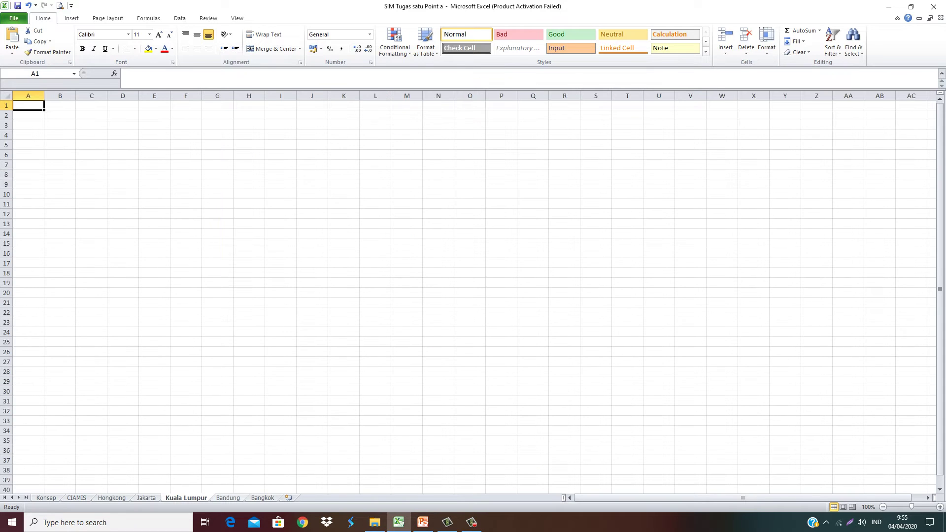
pyautogui.hotkey('ctrl', 'pageup')
pyautogui.hotkey('ctrl', 'pageup')
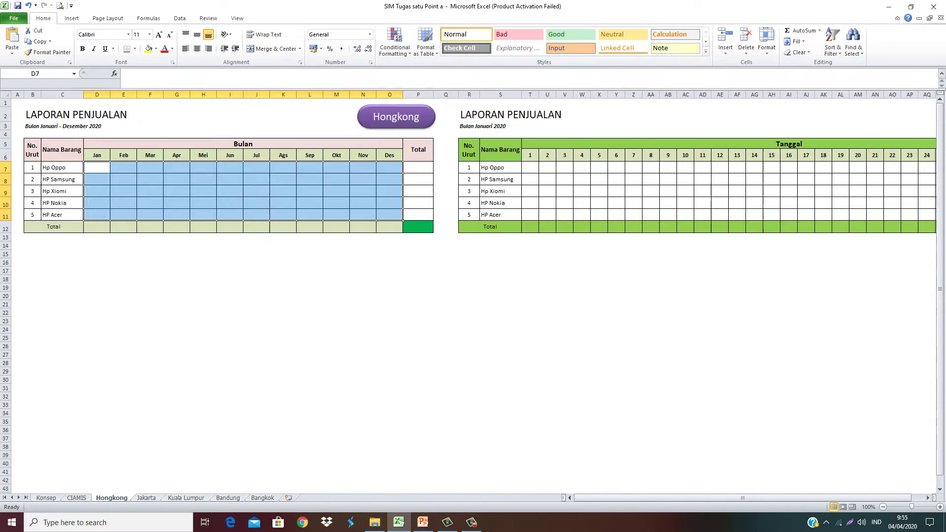
pyautogui.hotkey('ctrl', 'pageup')
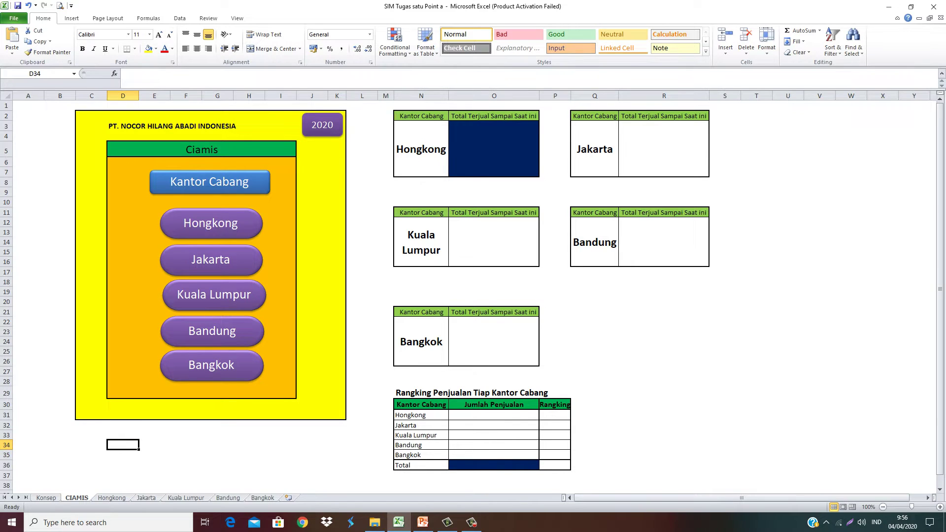
pyautogui.hotkey('ctrl', 'pagedown')
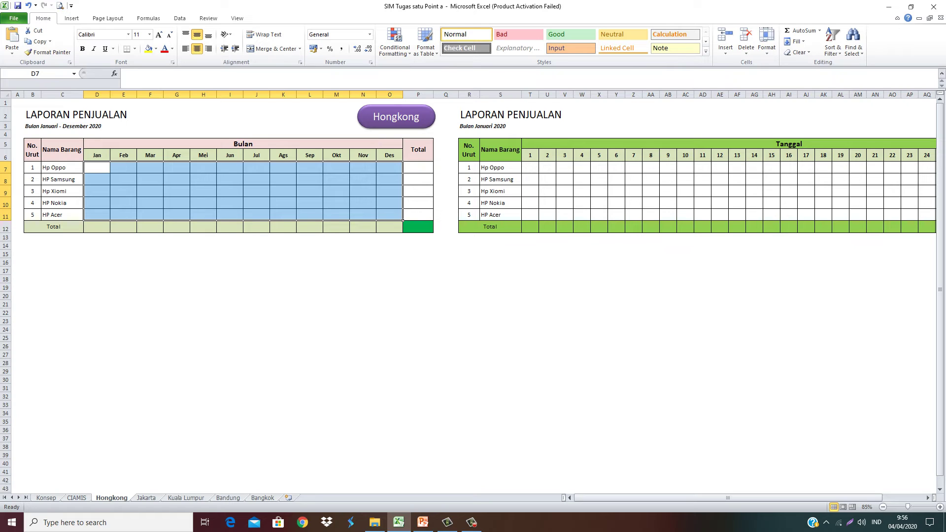
pyautogui.click(295, 195)
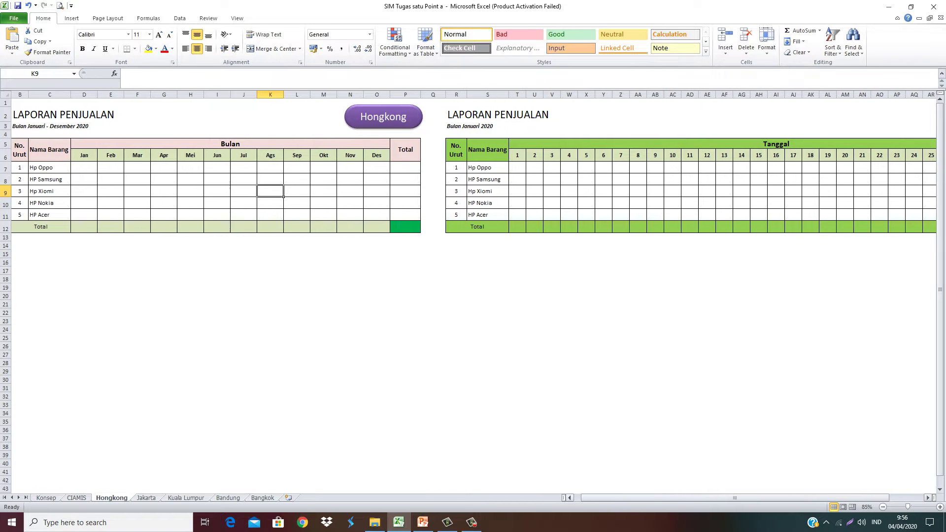
# Enter Hp Oppo's daily sales for days 1–4: 1, 3, 2, 5
pyautogui.hscroll(2, 473, 296)
pyautogui.hscroll(2, 473, 296)
pyautogui.hscroll(3, 473, 296)
pyautogui.hscroll(1, 473, 295)
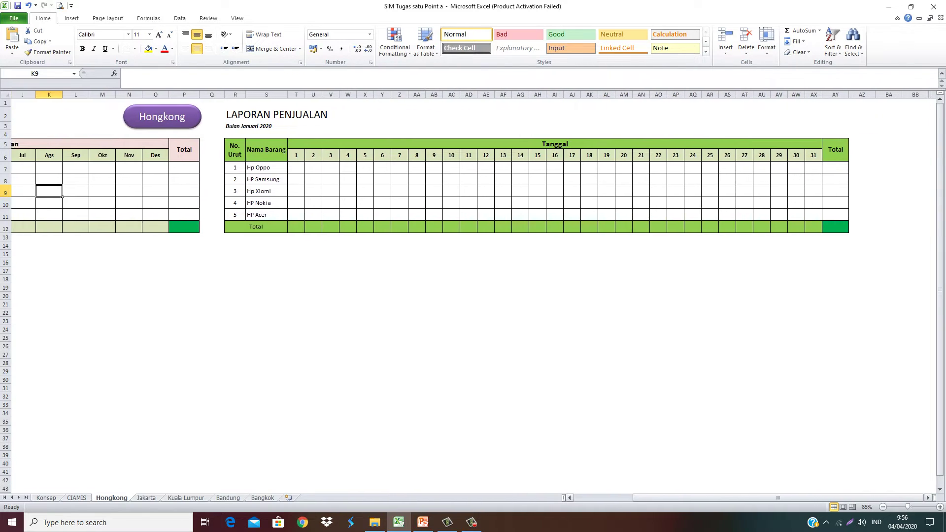
pyautogui.hscroll(2, 473, 295)
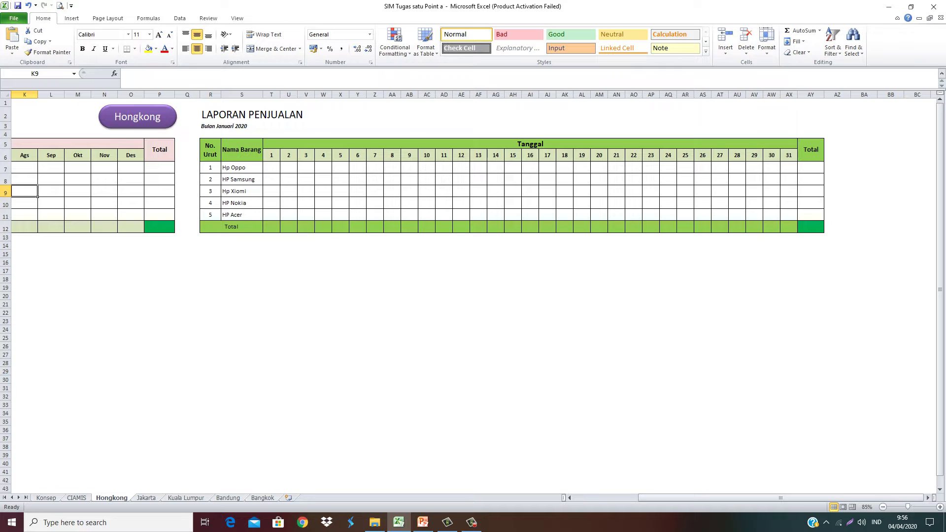
pyautogui.click(271, 167)
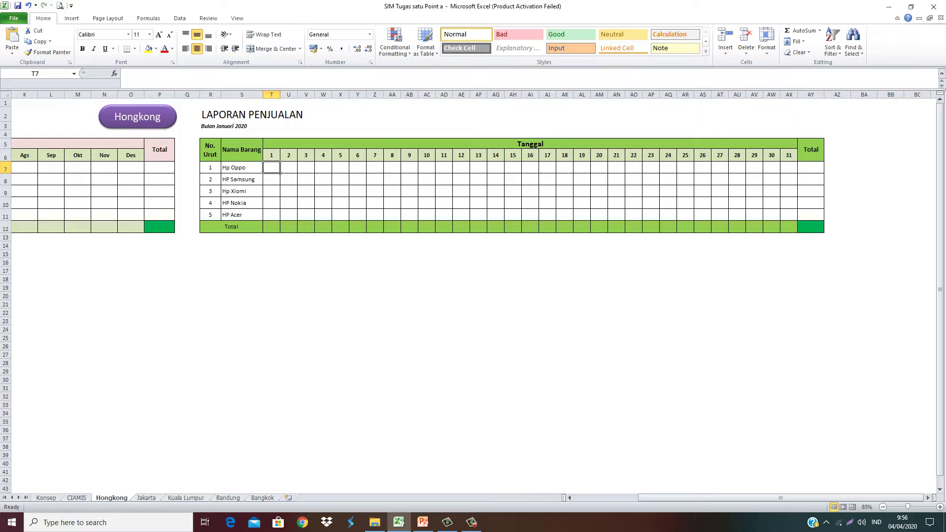
pyautogui.write('1')
pyautogui.press('Tab')
pyautogui.write('3')
pyautogui.press('Tab')
pyautogui.write('2')
pyautogui.press('Tab')
pyautogui.write('5')
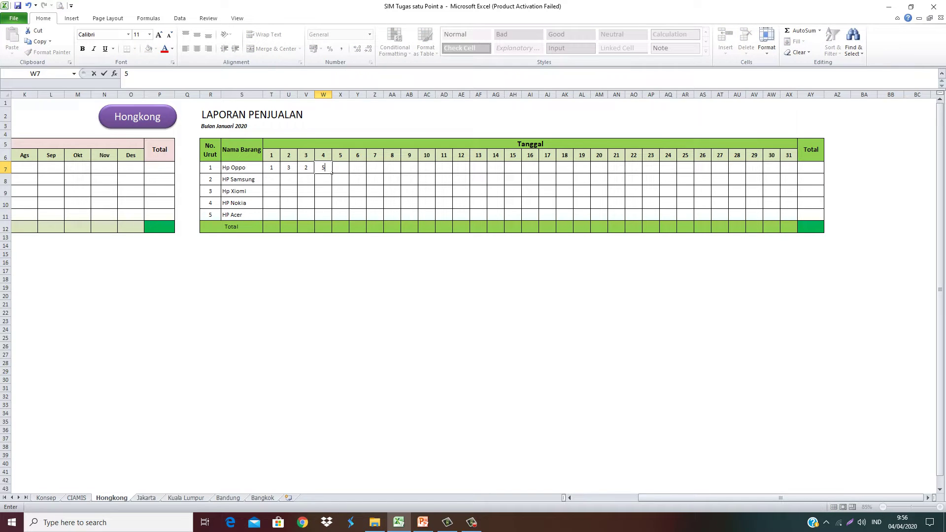
pyautogui.press('Return')
# Enter day 1 sales: HP Samsung 2, Hp Xiomi 4, HP Nokia 2, HP Acer 1
pyautogui.press('Left')
pyautogui.press('Left')
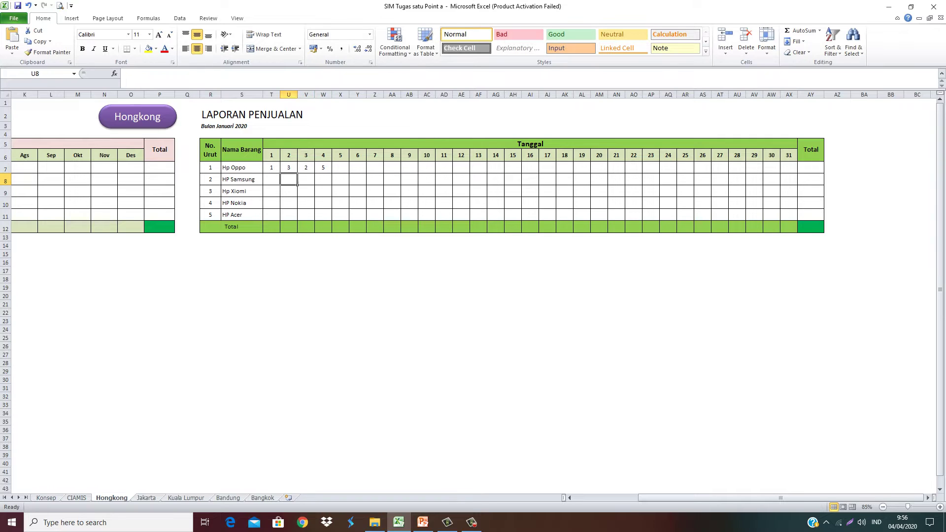
pyautogui.press('Left')
pyautogui.write('2')
pyautogui.press('Return')
pyautogui.write('4')
pyautogui.press('Return')
pyautogui.write('2')
pyautogui.press('Return')
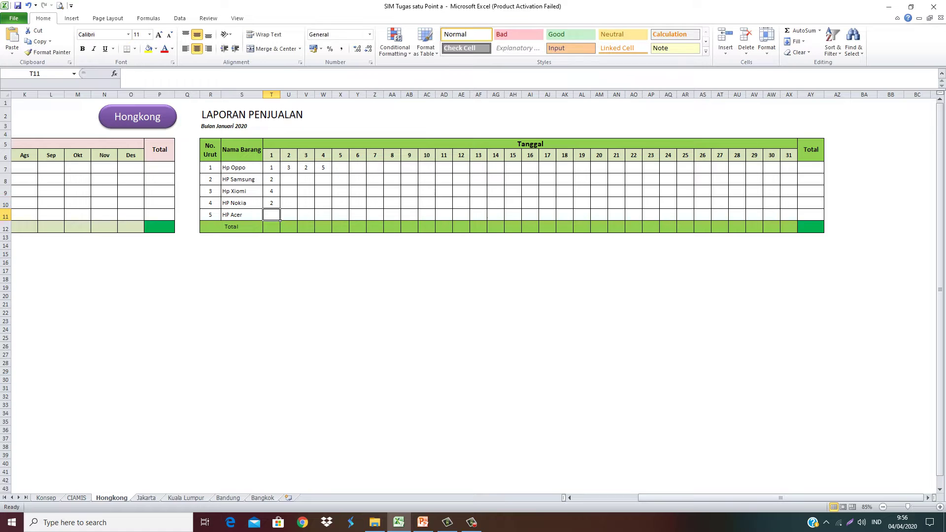
pyautogui.write('1')
pyautogui.press('Up')
pyautogui.press('Up')
pyautogui.press('Up')
pyautogui.press('Up')
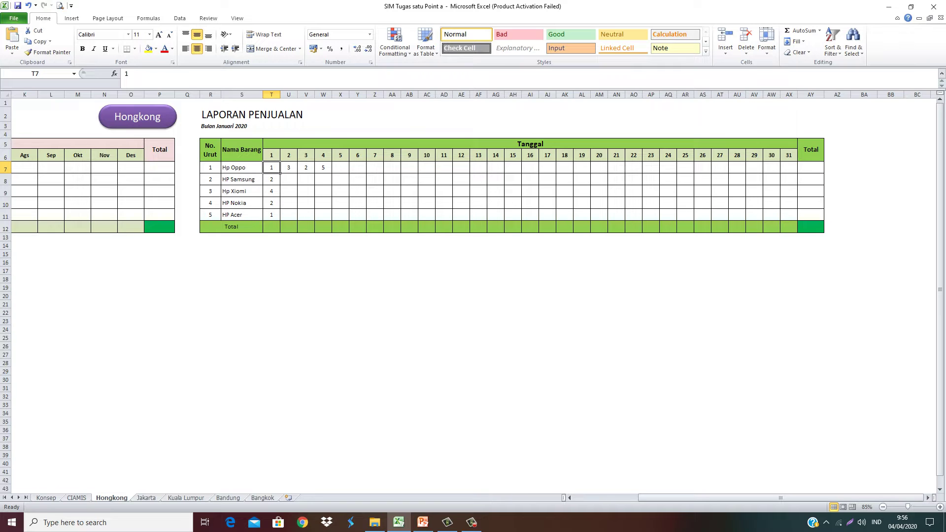
# Enter day 2 sales: HP Samsung 2, Hp Xiomi 2, HP Nokia 3, HP Acer 4
pyautogui.moveTo(279, 172); pyautogui.dragTo(798, 220)
pyautogui.click(296, 181)
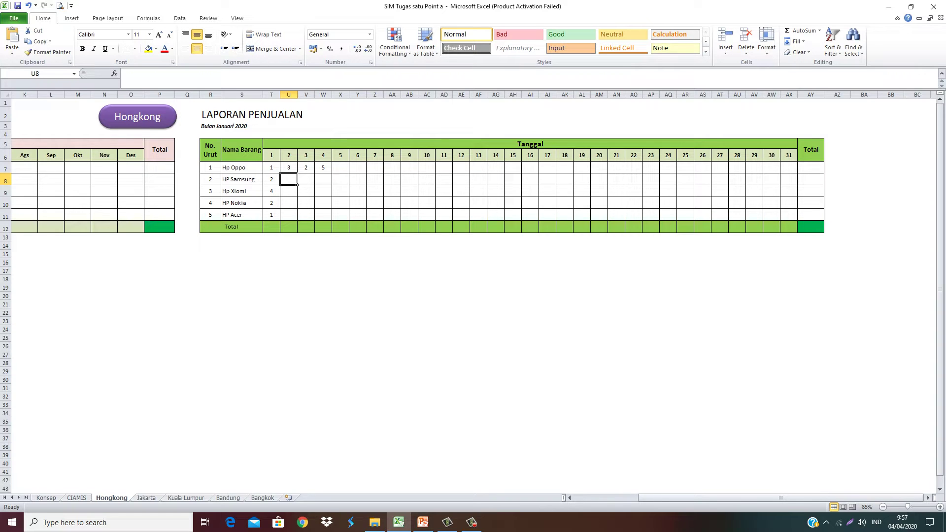
pyautogui.write('2')
pyautogui.press('Return')
pyautogui.write('2')
pyautogui.press('Return')
pyautogui.write('3')
pyautogui.press('Return')
pyautogui.write('4')
pyautogui.press('Return')
# Fill days 3–4: Samsung 1, 3; Xiomi 2, 1; Nokia 2, 2; Acer 2, 0
pyautogui.click(306, 179)
pyautogui.write('1')
pyautogui.press('Return')
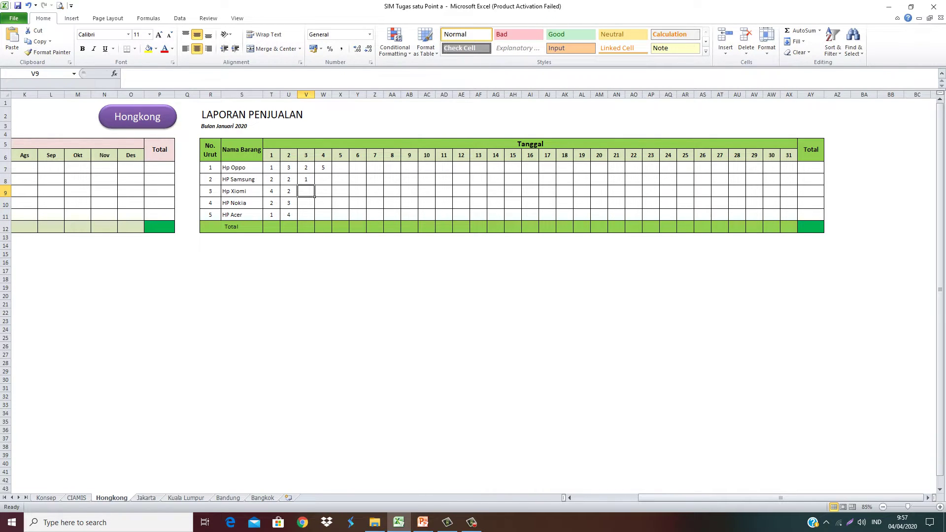
pyautogui.write('2')
pyautogui.click(323, 180)
pyautogui.write('3')
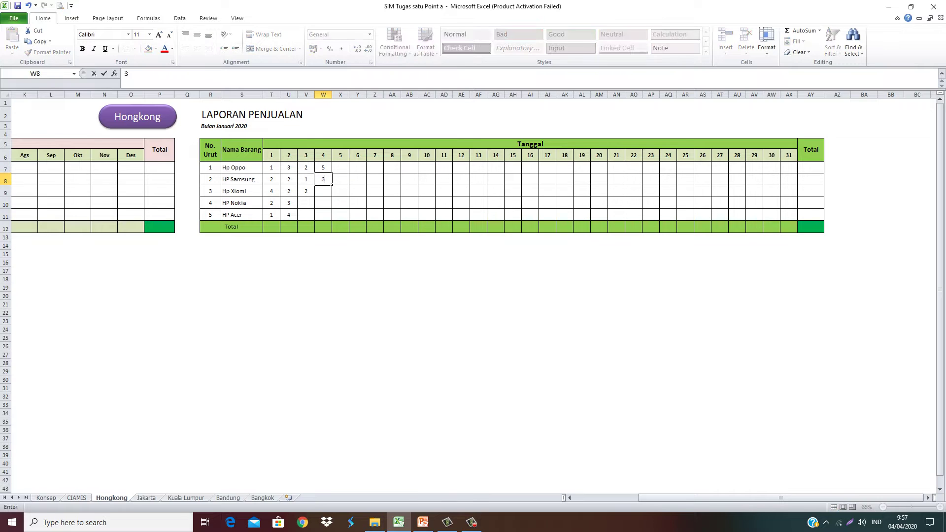
pyautogui.click(323, 203)
pyautogui.write('2')
pyautogui.click(306, 203)
pyautogui.write('2')
pyautogui.click(330, 194)
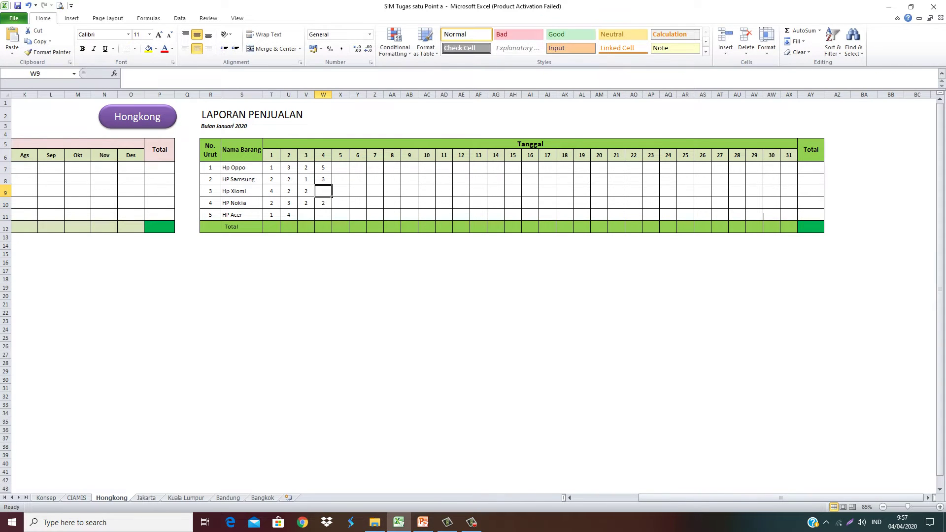
pyautogui.write('1')
pyautogui.click(330, 218)
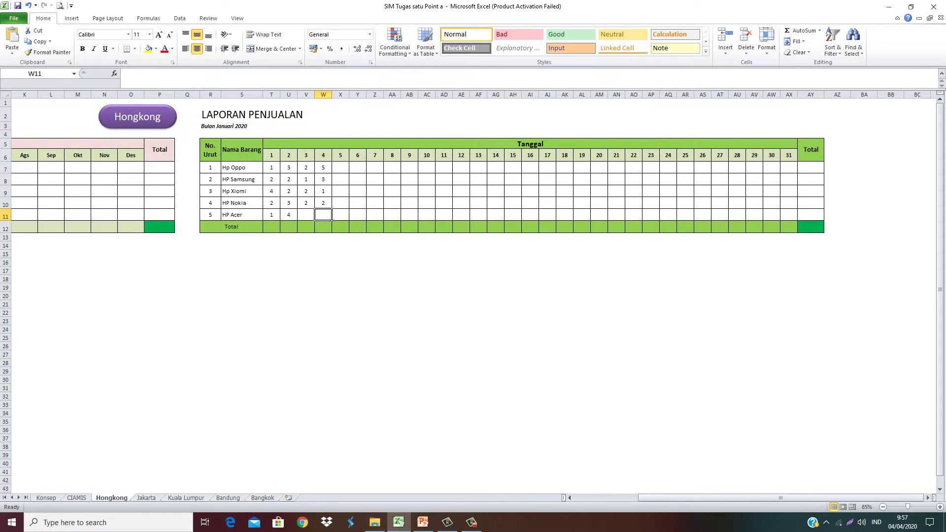
pyautogui.write('0')
pyautogui.click(313, 219)
pyautogui.write('2')
pyautogui.click(365, 207)
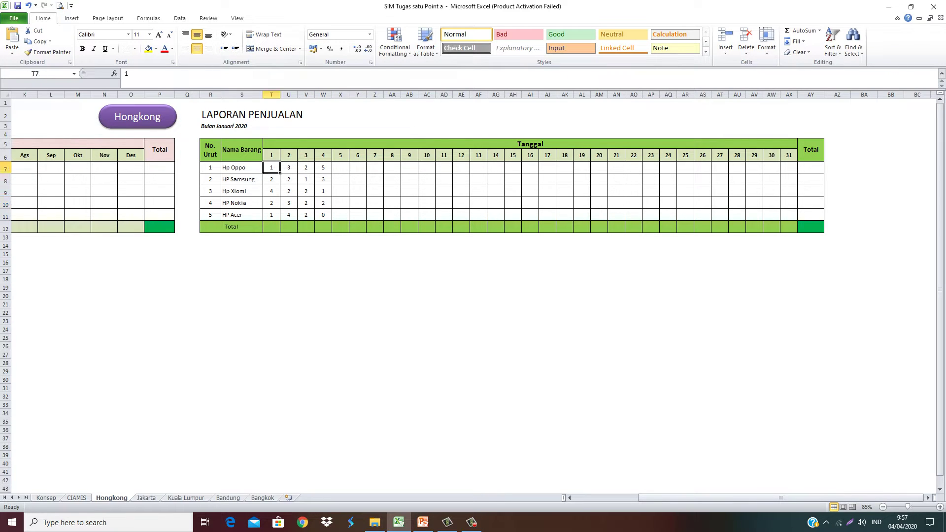
# Repeat the day 1–4 figures into days 5–8, 9–12 and 13–16
pyautogui.moveTo(271, 167); pyautogui.dragTo(331, 219)
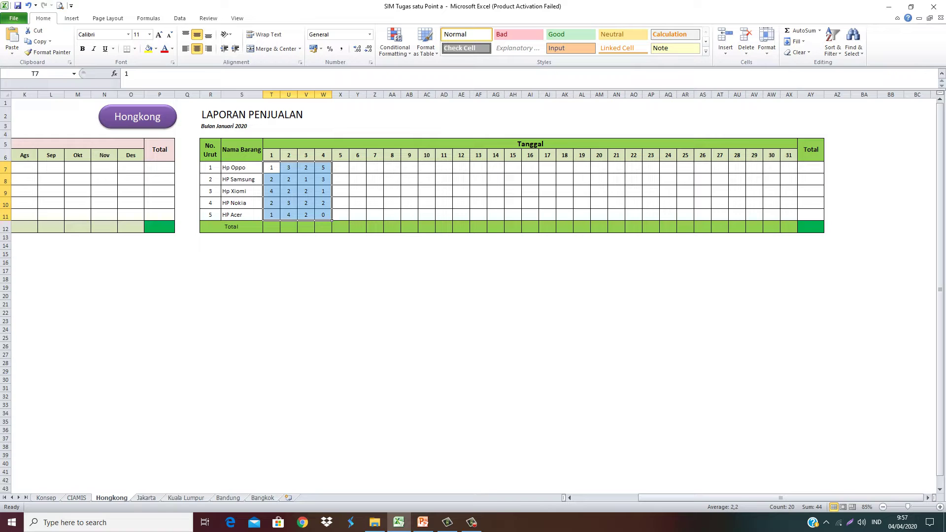
pyautogui.hotkey('ctrl', 'c')
pyautogui.click(340, 168)
pyautogui.hotkey('ctrl', 'v')
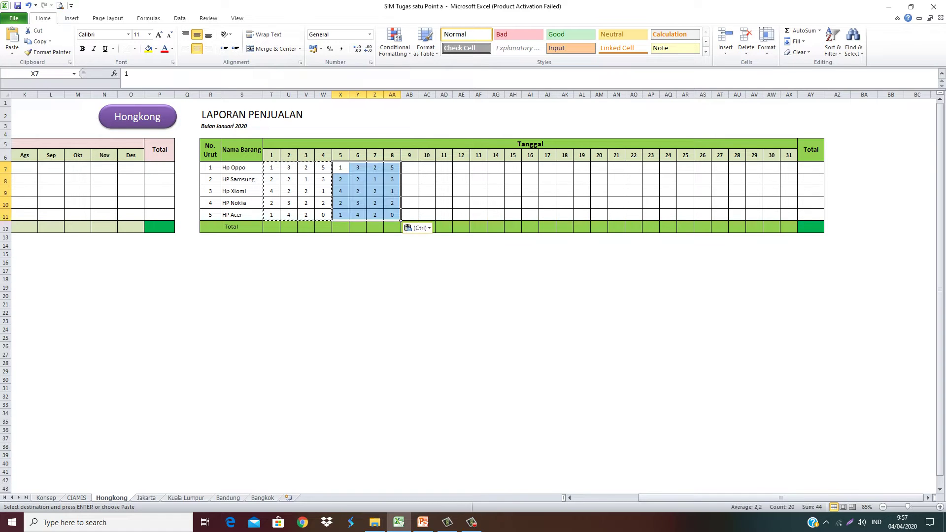
pyautogui.click(409, 167)
pyautogui.hotkey('ctrl', 'v')
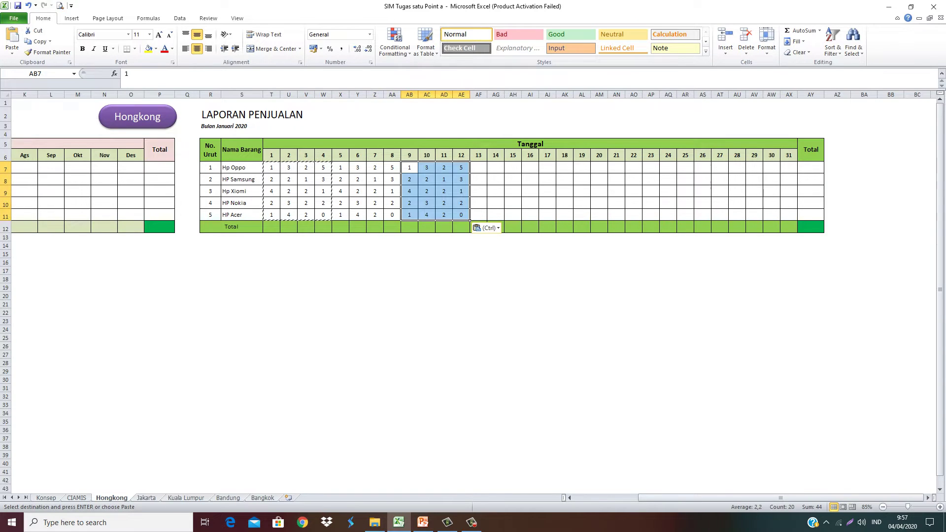
pyautogui.click(478, 167)
pyautogui.hotkey('ctrl', 'v')
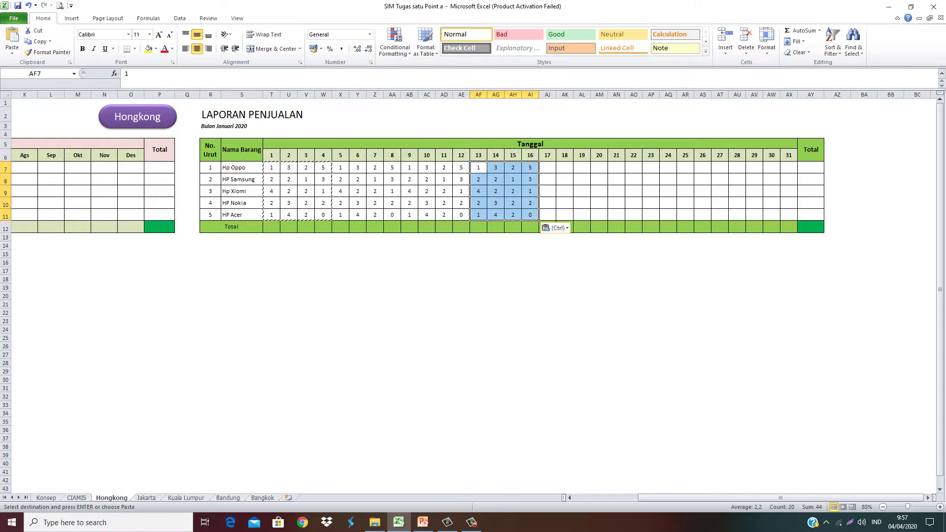
# Fill days 17–27 with the days 3–13 figures and days 28–31 with days 20–23
pyautogui.moveTo(306, 167); pyautogui.dragTo(478, 215)
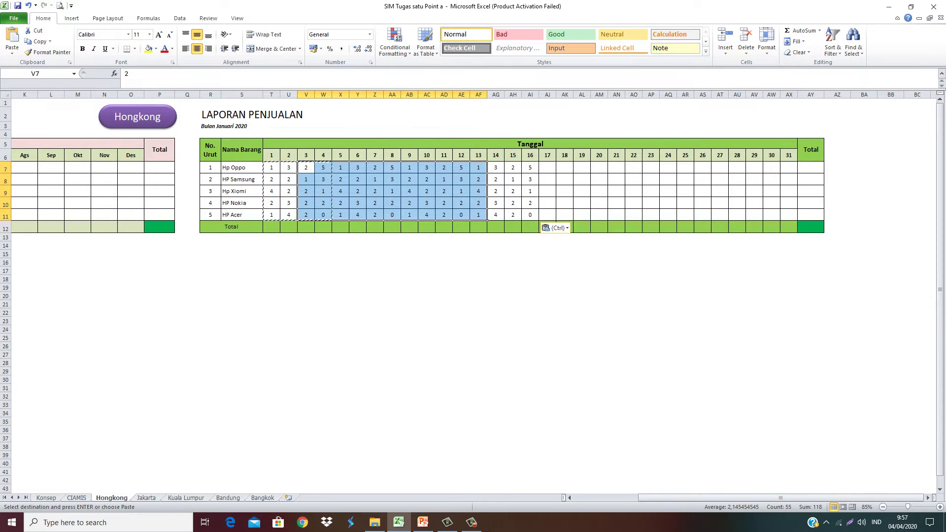
pyautogui.hotkey('ctrl', 'c')
pyautogui.click(547, 167)
pyautogui.hotkey('ctrl', 'v')
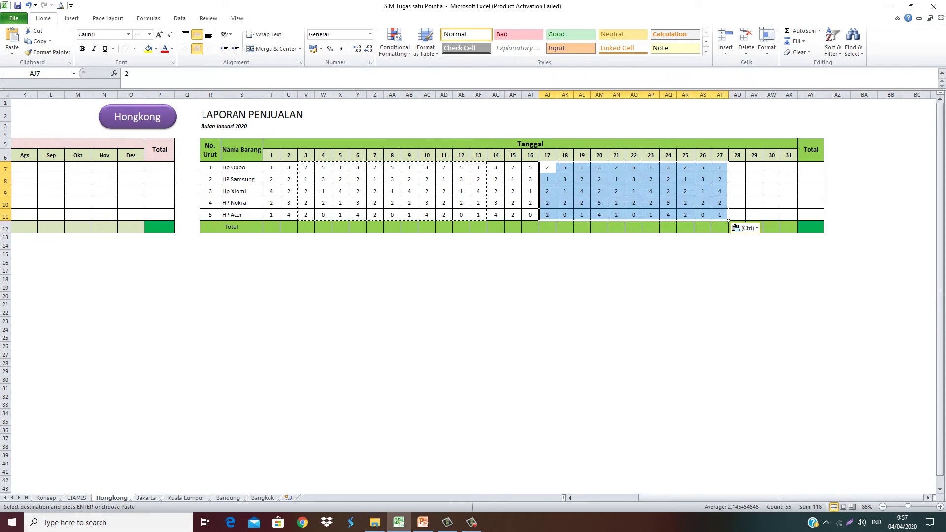
pyautogui.click(622, 182)
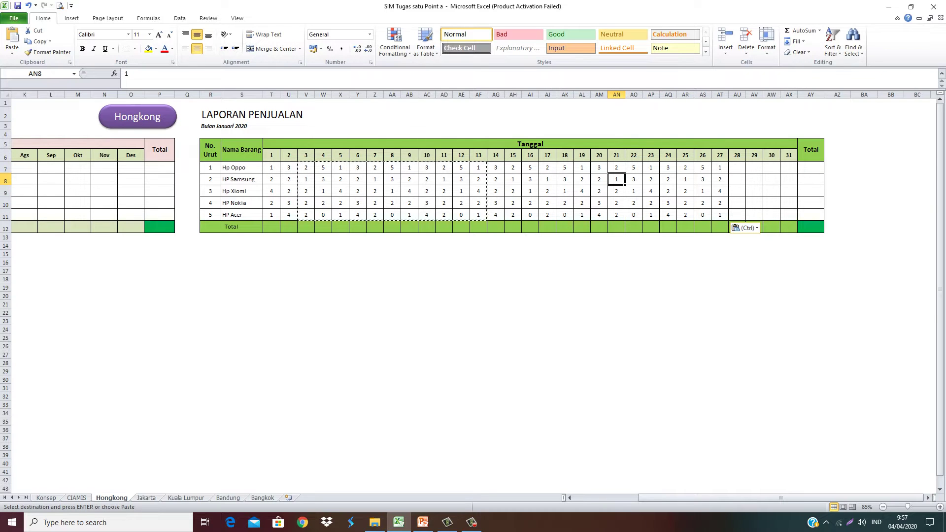
pyautogui.moveTo(600, 168)
pyautogui.mouseDown()
pyautogui.moveTo(660, 172)
pyautogui.moveTo(659, 220)
pyautogui.mouseUp()
pyautogui.hotkey('ctrl', 'c')
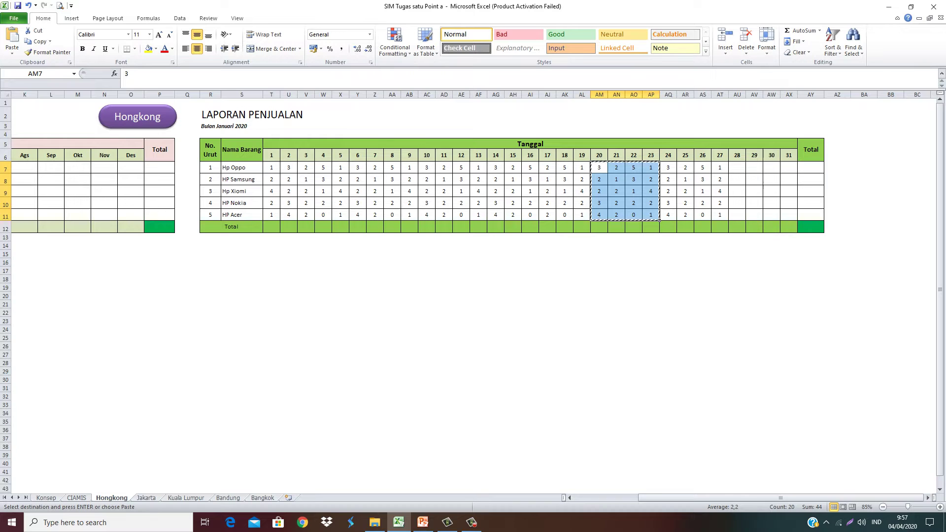
pyautogui.click(743, 169)
pyautogui.hotkey('ctrl', 'v')
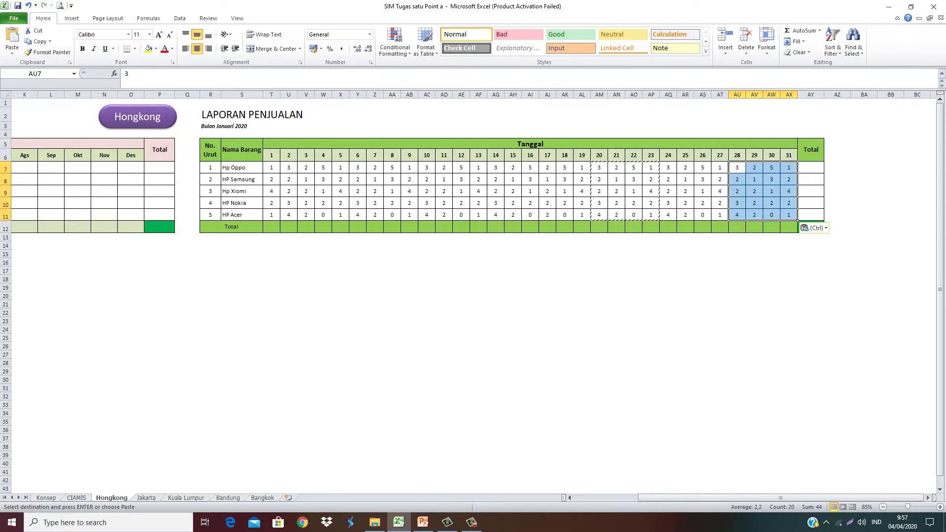
# End copy mode and select the full month of daily figures
pyautogui.moveTo(271, 168); pyautogui.dragTo(461, 203)
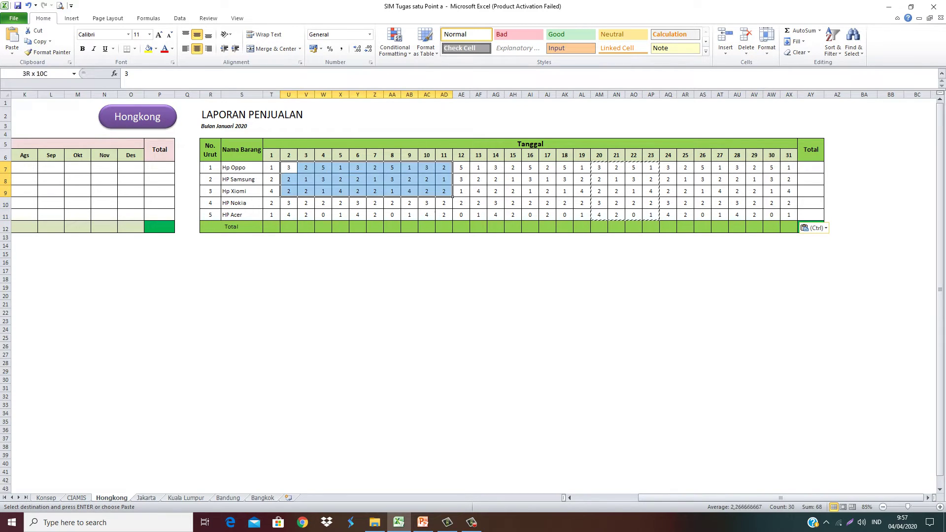
pyautogui.click(556, 208)
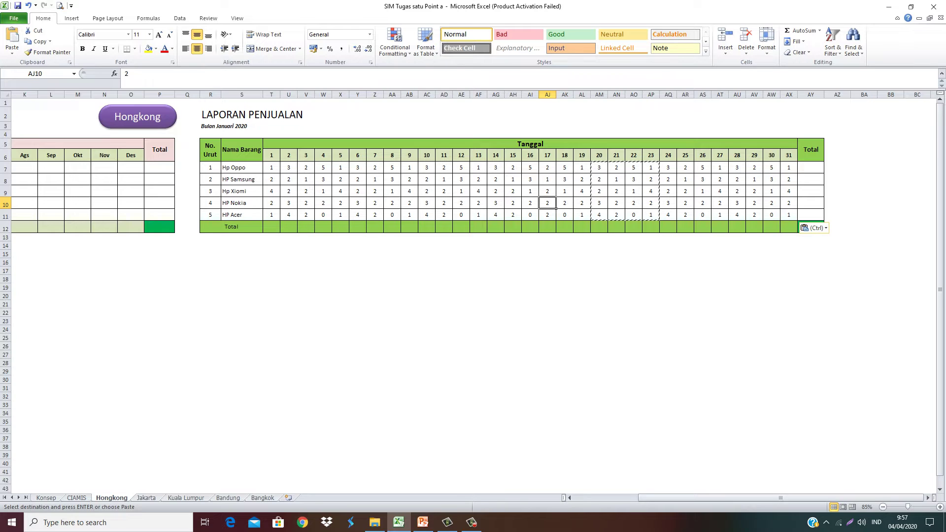
pyautogui.press('Escape')
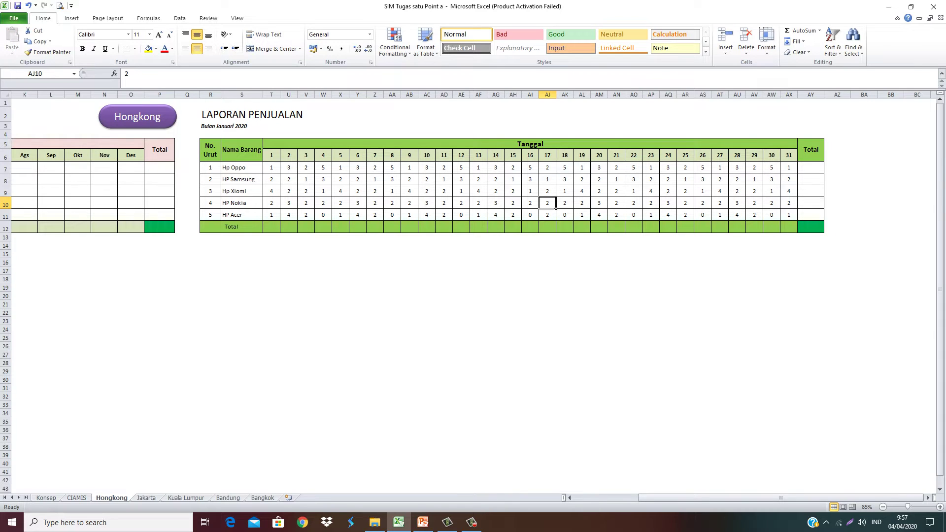
pyautogui.click(296, 182)
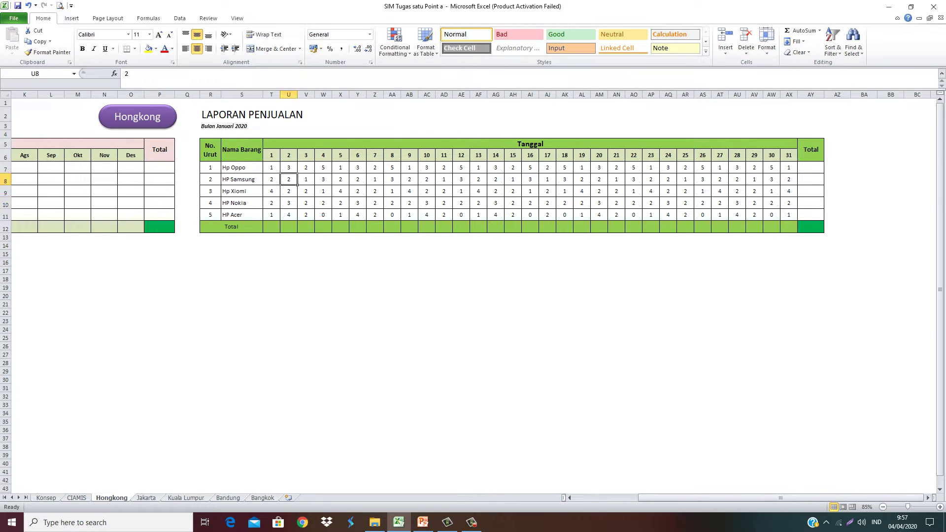
pyautogui.moveTo(271, 168); pyautogui.dragTo(797, 216)
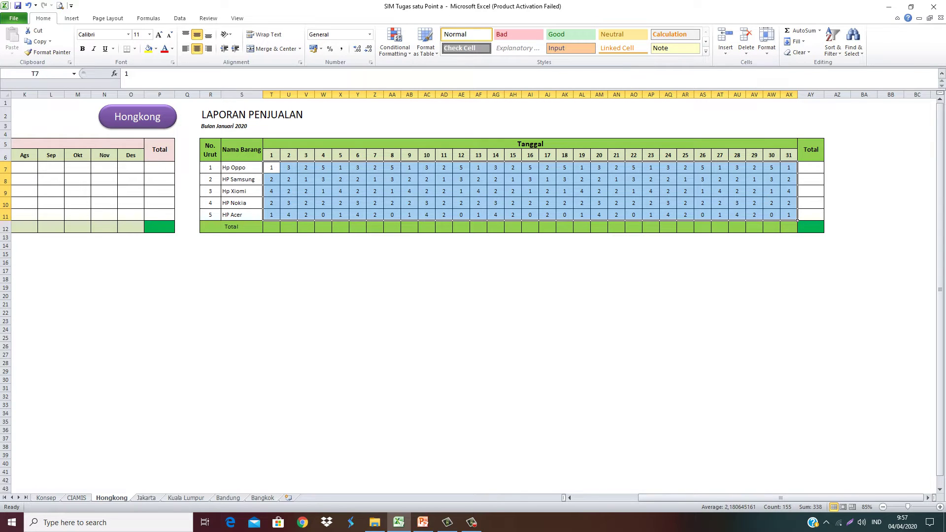
# Inspect the day 1 and day 2 figures, the day numbers 1–31 and the empty Total row
pyautogui.click(313, 183)
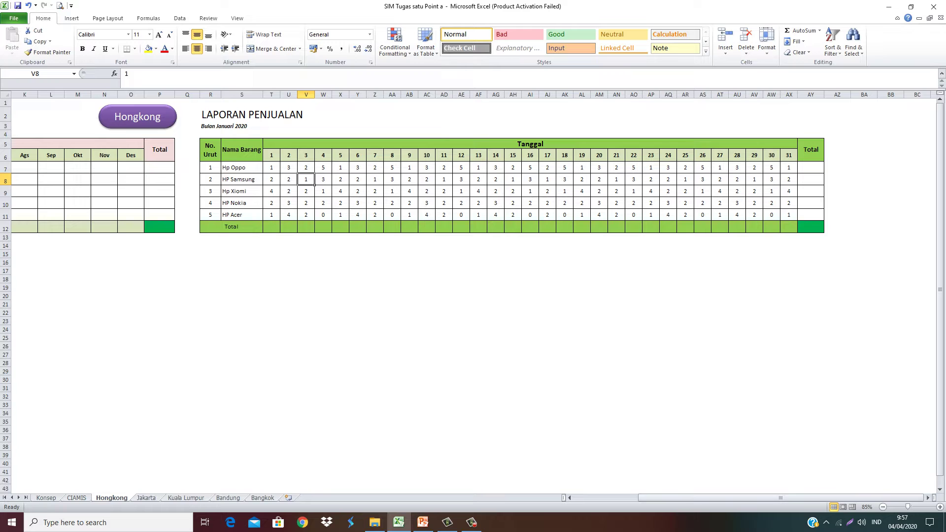
pyautogui.moveTo(271, 168); pyautogui.dragTo(280, 220)
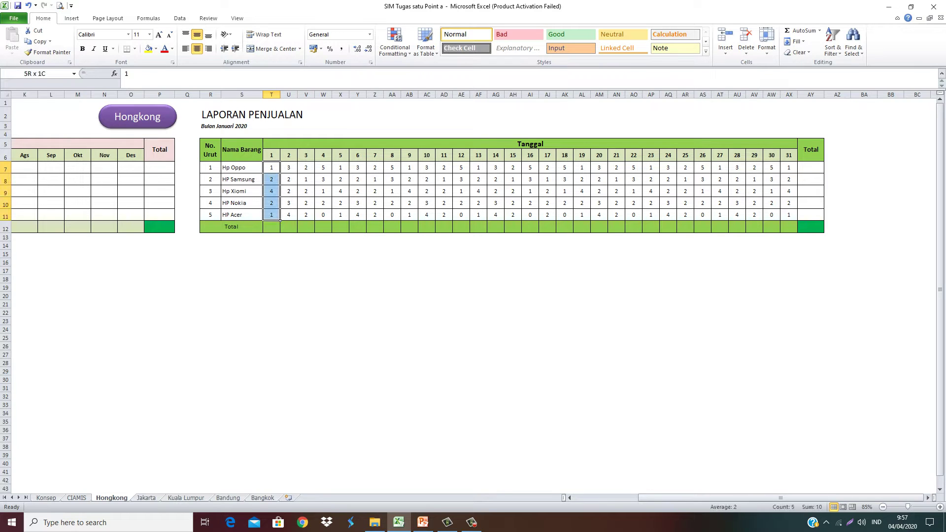
pyautogui.click(280, 230)
pyautogui.moveTo(289, 167); pyautogui.dragTo(291, 217)
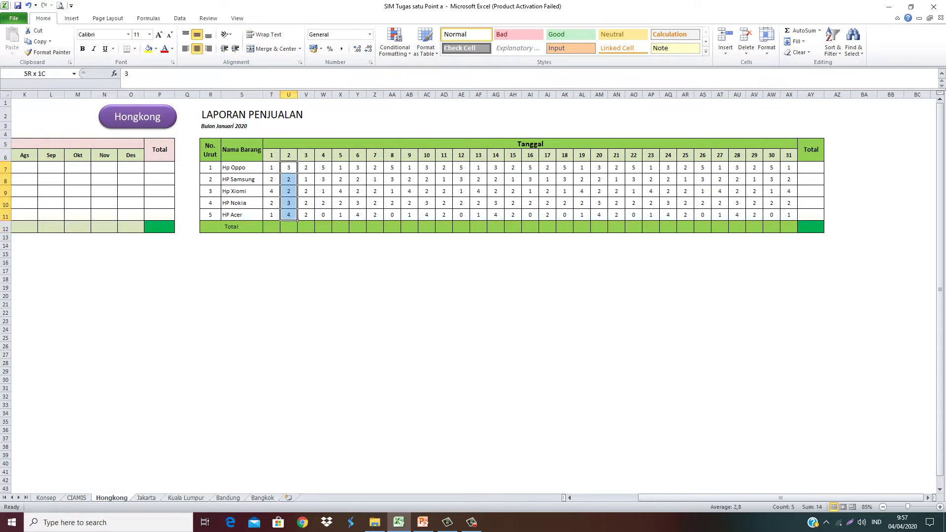
pyautogui.click(296, 229)
pyautogui.moveTo(271, 155); pyautogui.dragTo(795, 156)
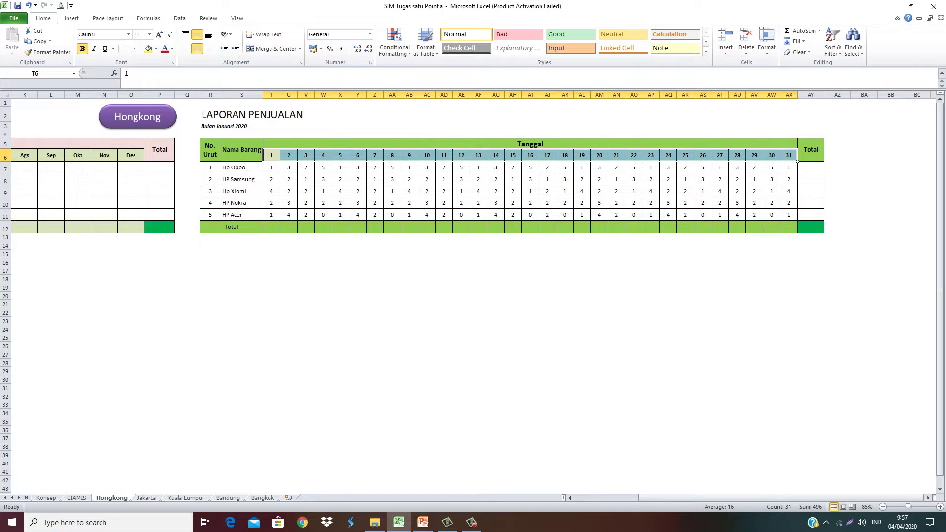
pyautogui.moveTo(271, 227); pyautogui.dragTo(797, 232)
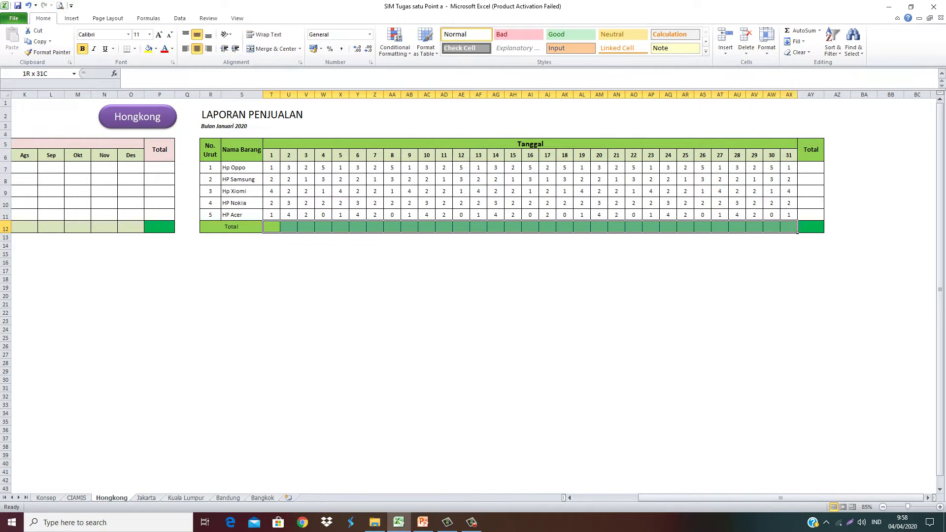
pyautogui.click(668, 254)
# AutoSum T7:AX12 to fill the Total row with daily sums (10, 14, 9, 11…) and review them
pyautogui.moveTo(271, 168)
pyautogui.mouseDown()
pyautogui.moveTo(746, 197)
pyautogui.moveTo(746, 209)
pyautogui.mouseUp()
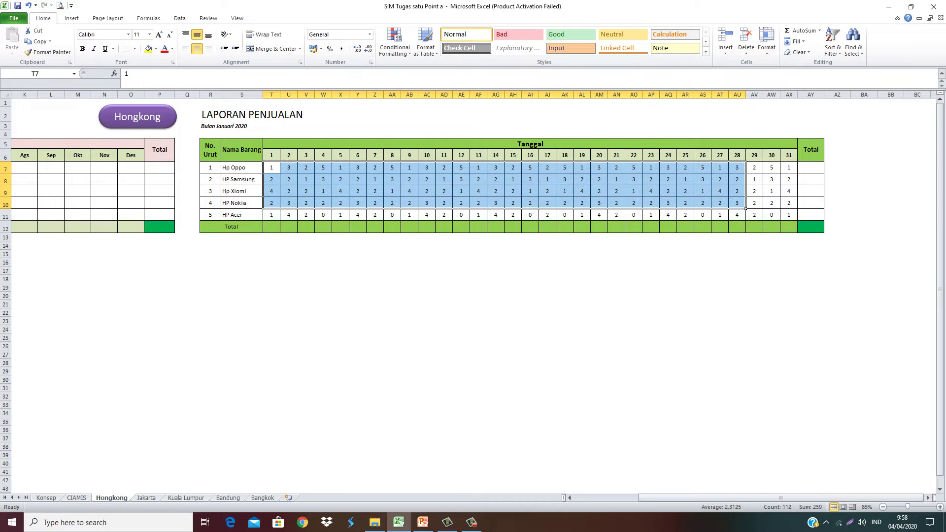
pyautogui.moveTo(271, 167)
pyautogui.mouseDown()
pyautogui.moveTo(797, 209)
pyautogui.moveTo(797, 232)
pyautogui.mouseUp()
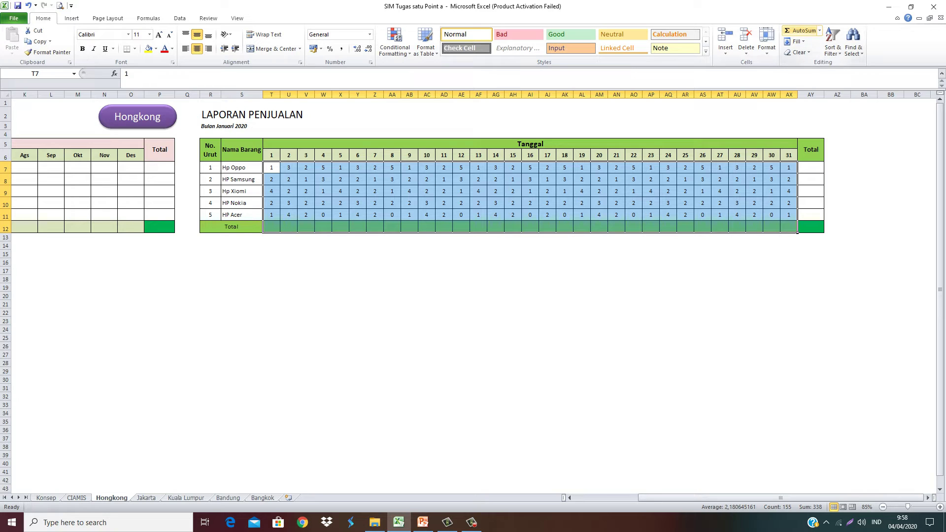
pyautogui.click(801, 30)
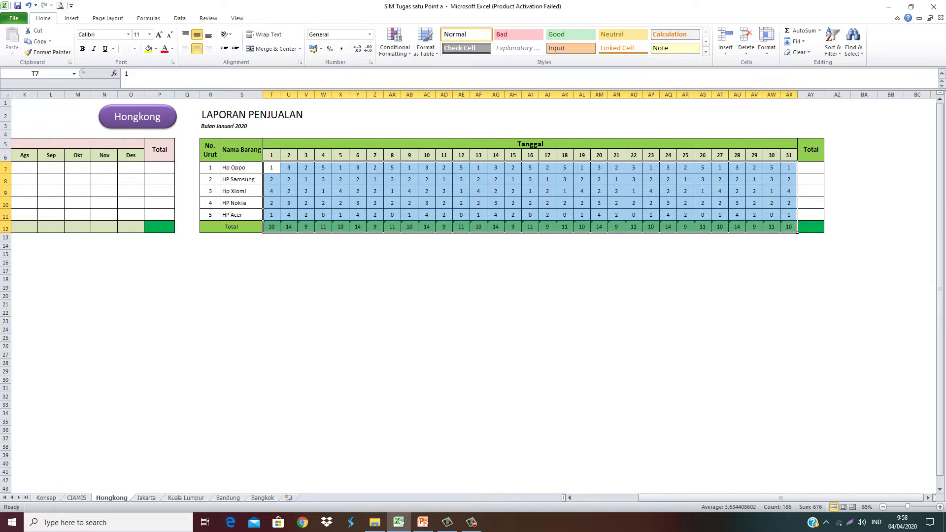
pyautogui.click(358, 255)
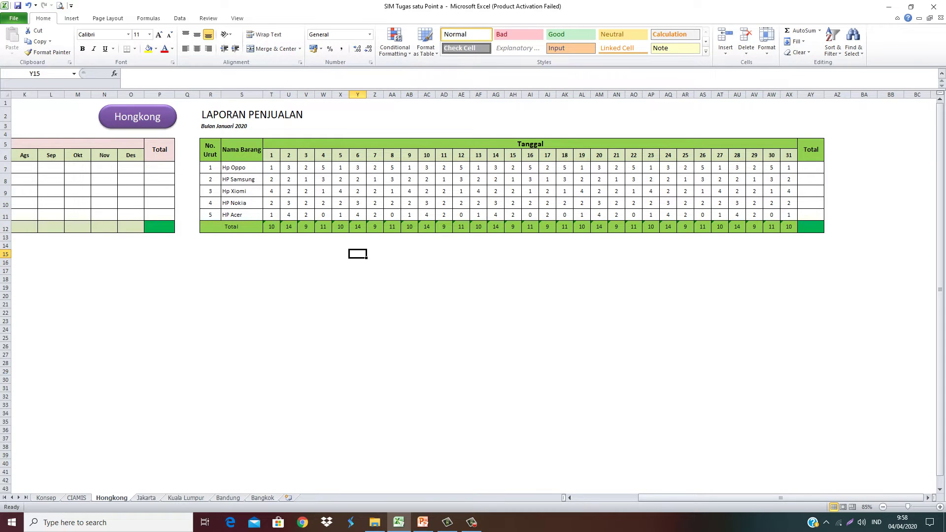
pyautogui.moveTo(272, 226); pyautogui.dragTo(694, 232)
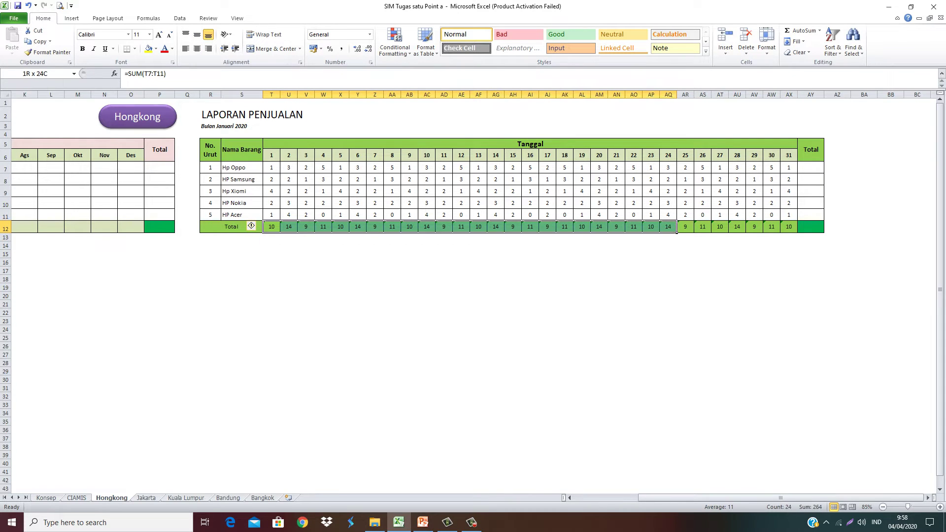
pyautogui.click(449, 193)
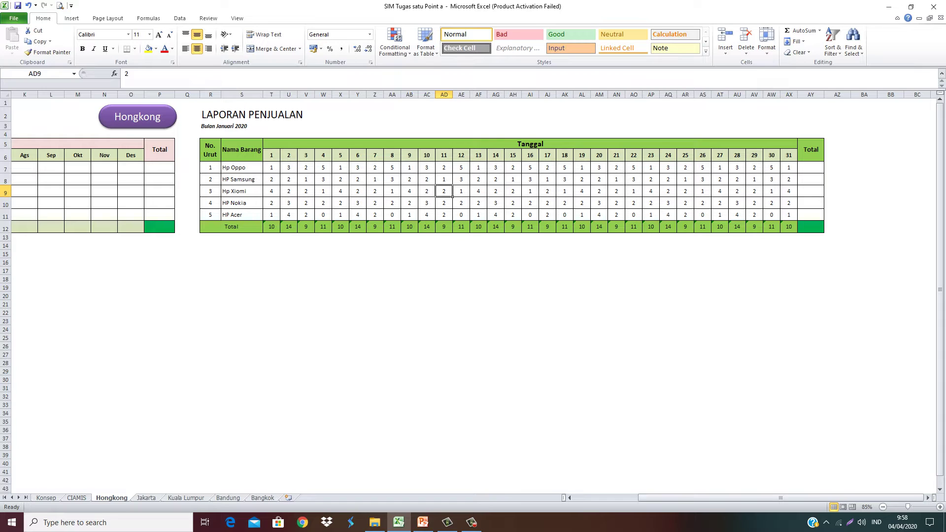
# Select all daily sales together with the empty Total column, T7:AY11
pyautogui.moveTo(810, 167); pyautogui.dragTo(811, 214)
pyautogui.moveTo(241, 168); pyautogui.dragTo(241, 214)
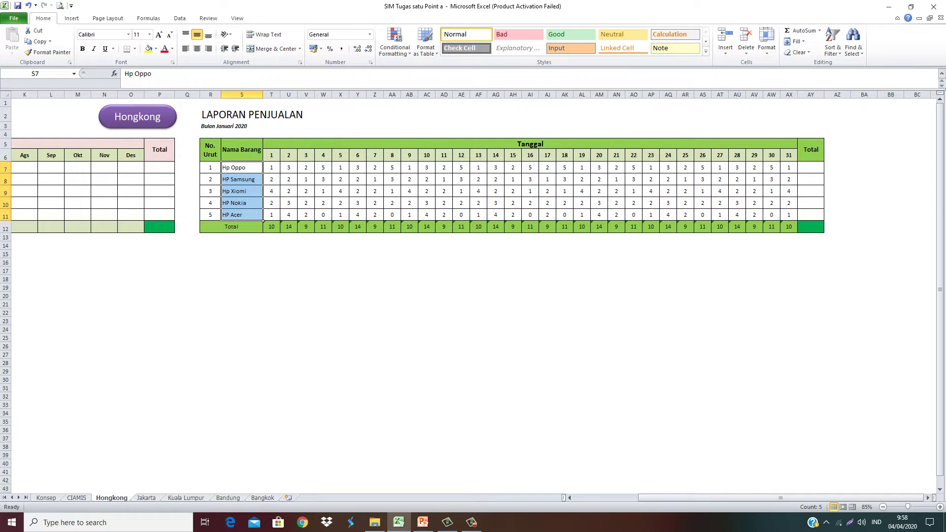
pyautogui.moveTo(811, 168)
pyautogui.mouseDown()
pyautogui.moveTo(813, 228)
pyautogui.moveTo(811, 215)
pyautogui.mouseUp()
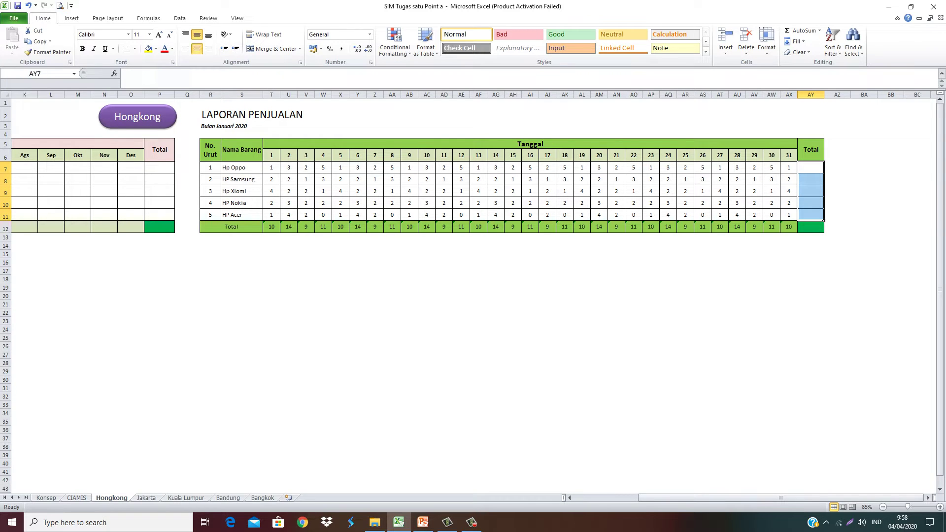
pyautogui.moveTo(271, 168); pyautogui.dragTo(794, 169)
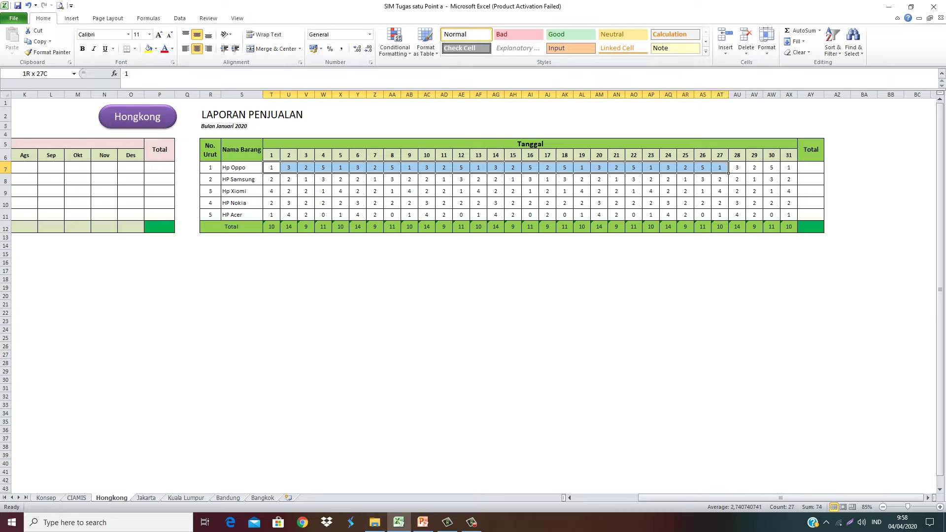
pyautogui.click(742, 194)
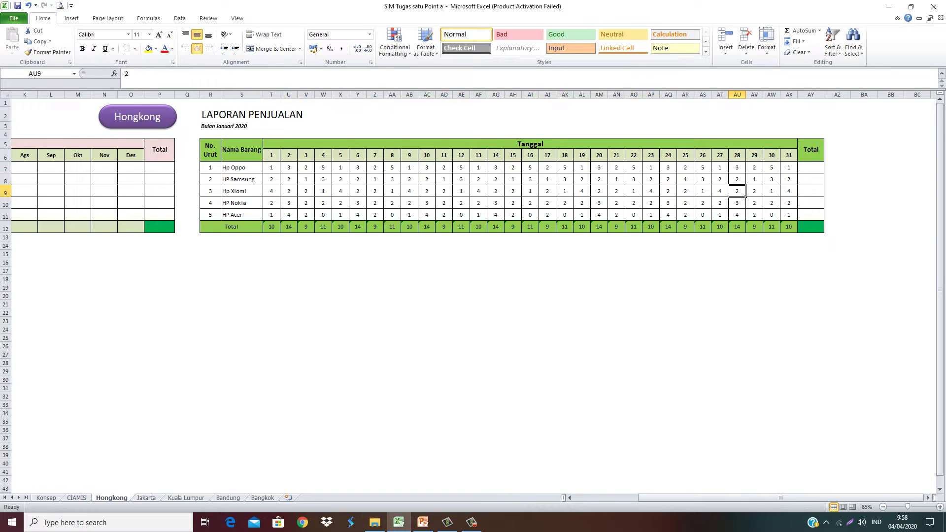
pyautogui.moveTo(271, 167)
pyautogui.mouseDown()
pyautogui.moveTo(825, 197)
pyautogui.moveTo(825, 215)
pyautogui.mouseUp()
pyautogui.click(522, 208)
pyautogui.moveTo(271, 167); pyautogui.dragTo(825, 221)
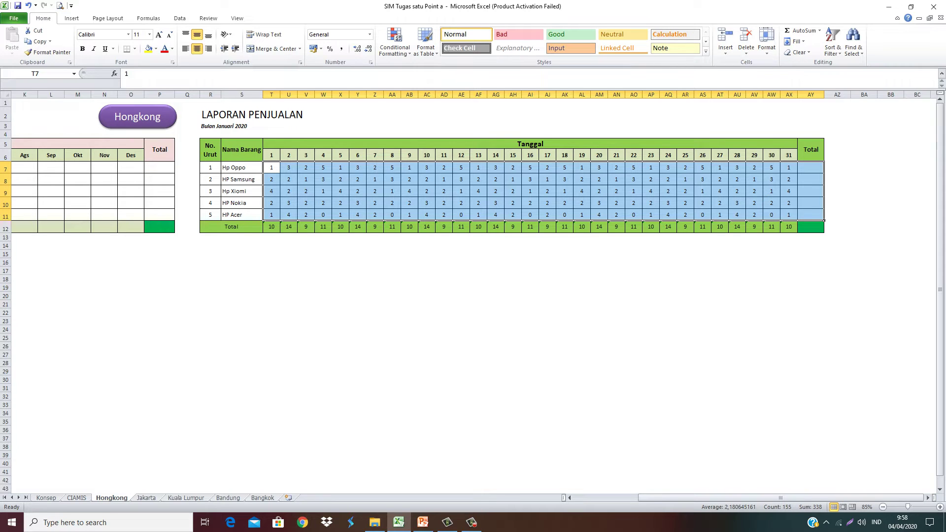
# AutoSum each phone's monthly total into the Total column and step through the SUM formulas
pyautogui.click(802, 31)
pyautogui.click(720, 202)
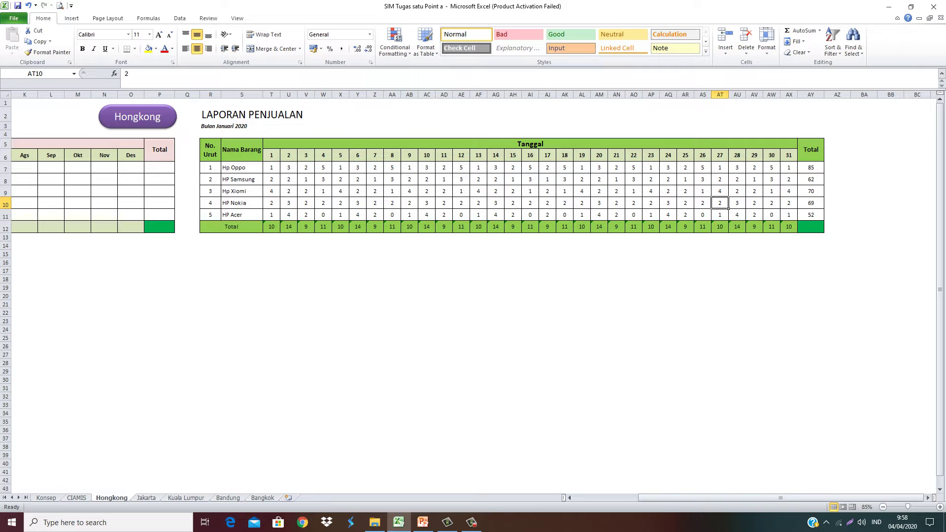
pyautogui.click(811, 215)
pyautogui.press('Up')
pyautogui.press('Up')
pyautogui.press('Up')
pyautogui.press('Up')
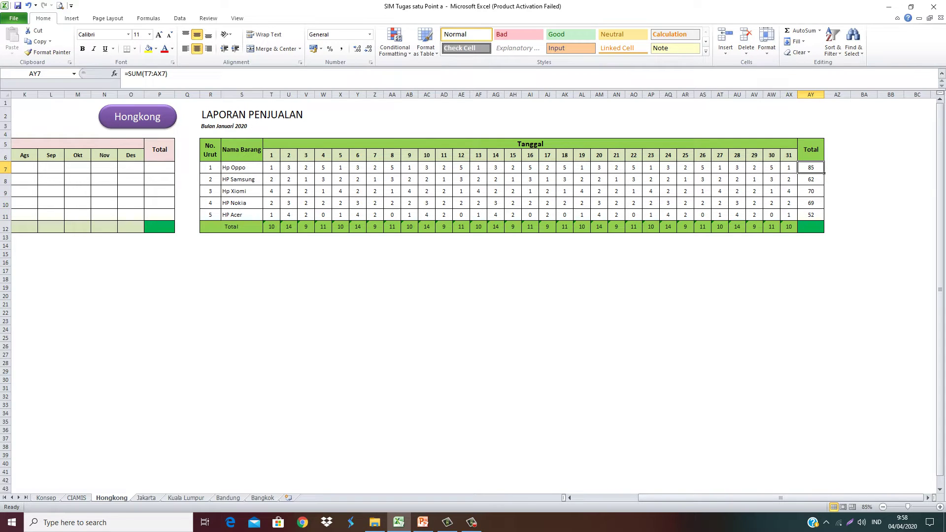
# Check the Hp Oppo (85) and HP Acer (52) totals, then pick the empty grand total cell
pyautogui.click(218, 126)
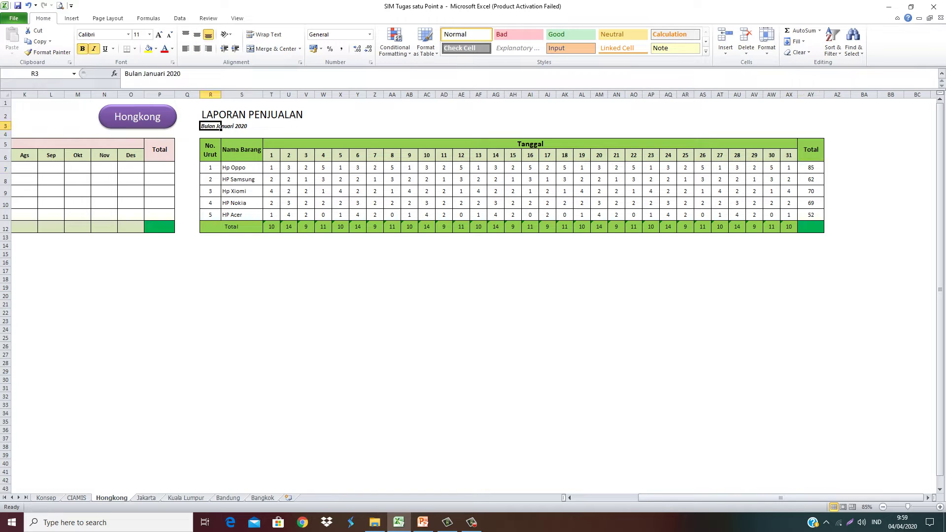
pyautogui.click(262, 171)
pyautogui.click(242, 127)
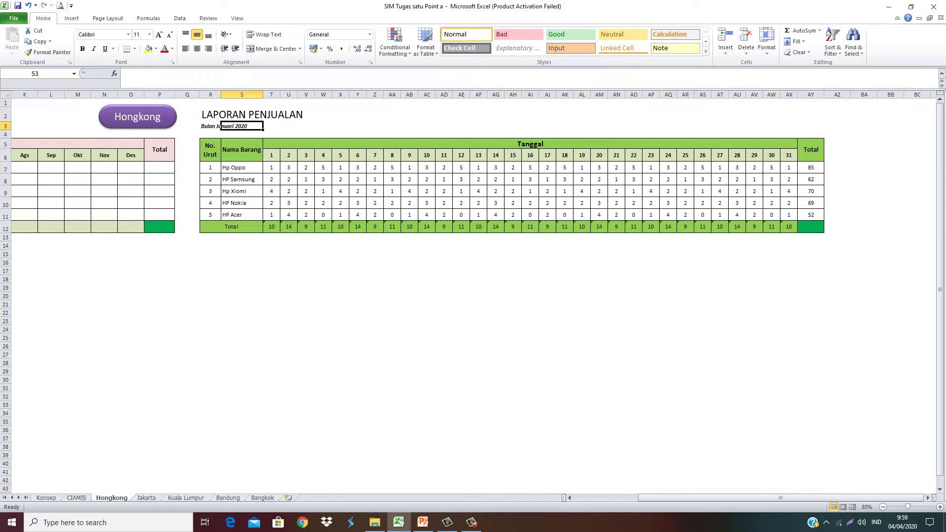
pyautogui.click(263, 173)
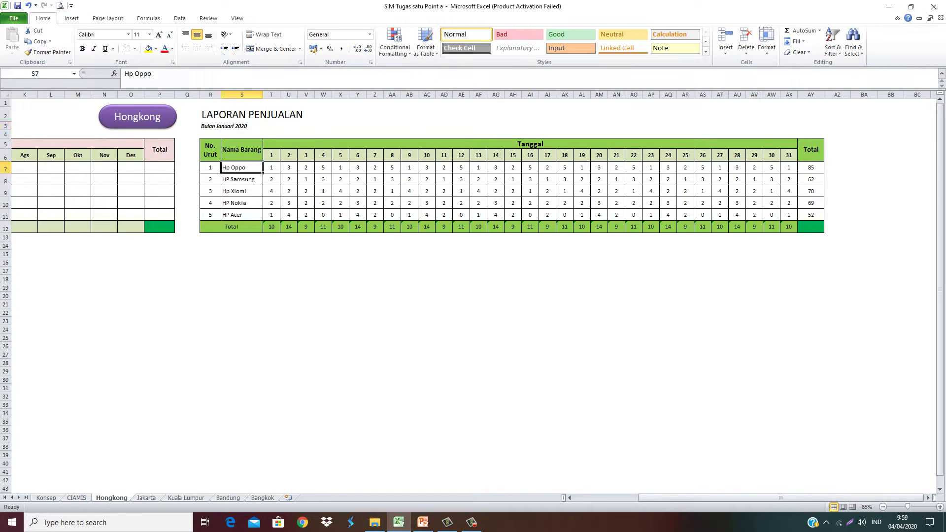
pyautogui.click(823, 173)
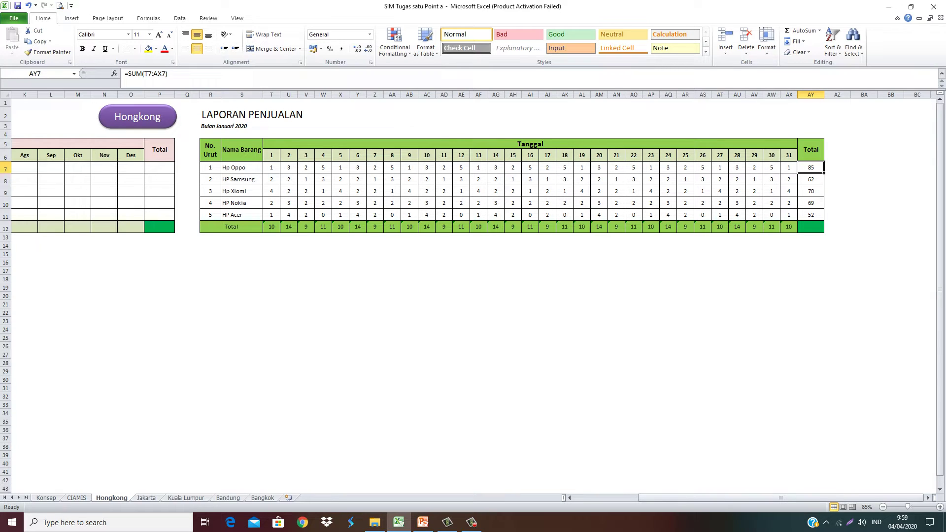
pyautogui.click(263, 220)
pyautogui.click(823, 219)
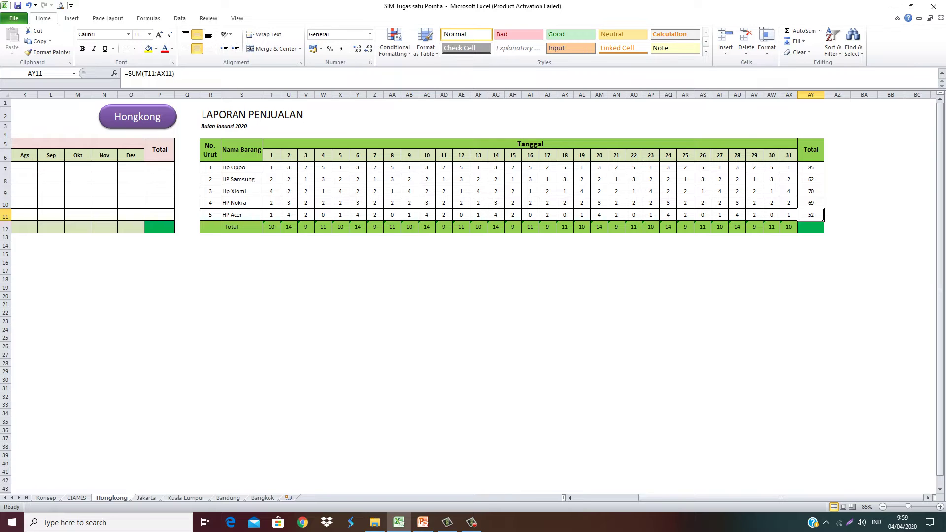
pyautogui.click(811, 227)
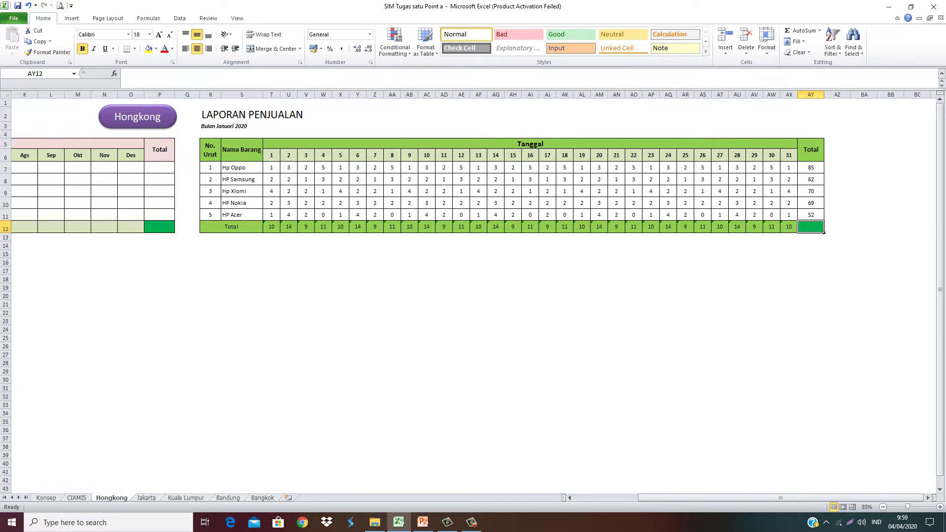
# AutoSum the product totals in AY7:AY12 into a grand total of 338
pyautogui.click(838, 246)
pyautogui.moveTo(811, 168); pyautogui.dragTo(811, 227)
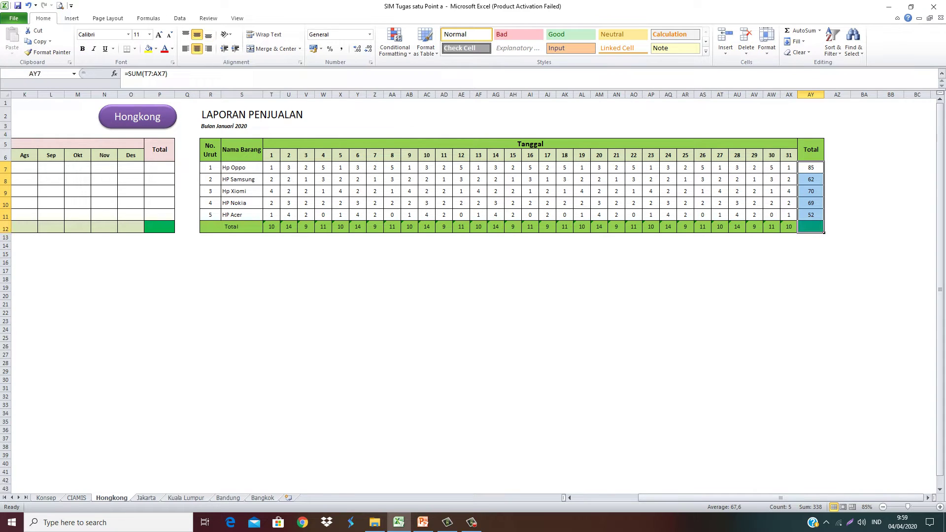
pyautogui.moveTo(811, 167); pyautogui.dragTo(811, 227)
pyautogui.click(800, 31)
pyautogui.click(668, 287)
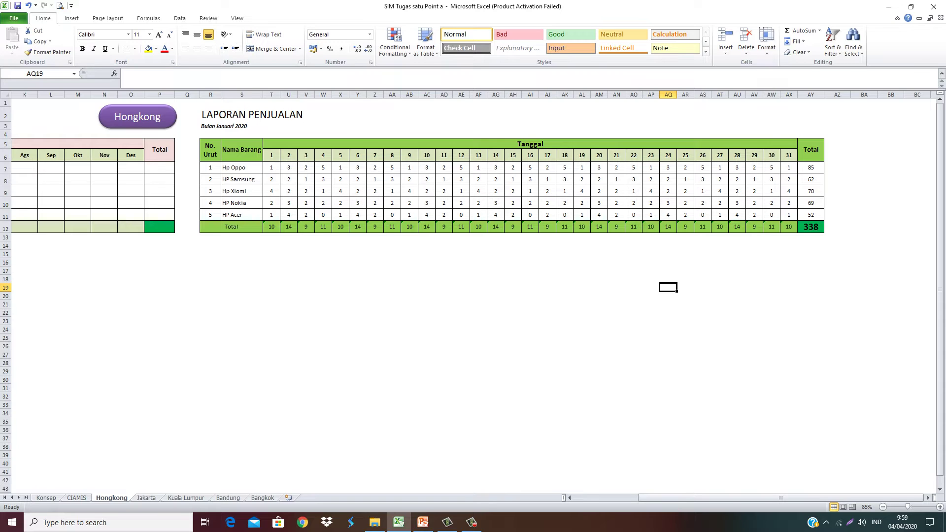
pyautogui.moveTo(211, 149); pyautogui.dragTo(810, 227)
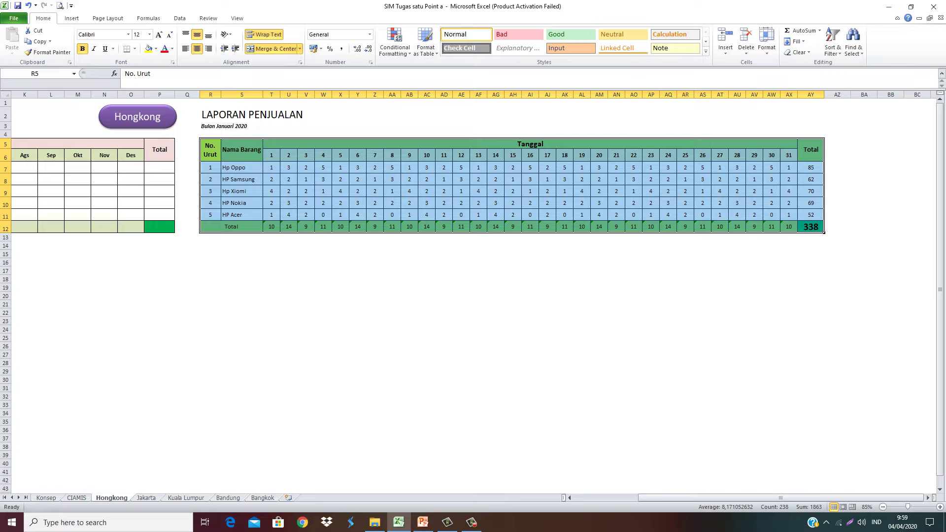
pyautogui.hotkey('ctrl', 'pageup')
pyautogui.hotkey('ctrl', 'pageup')
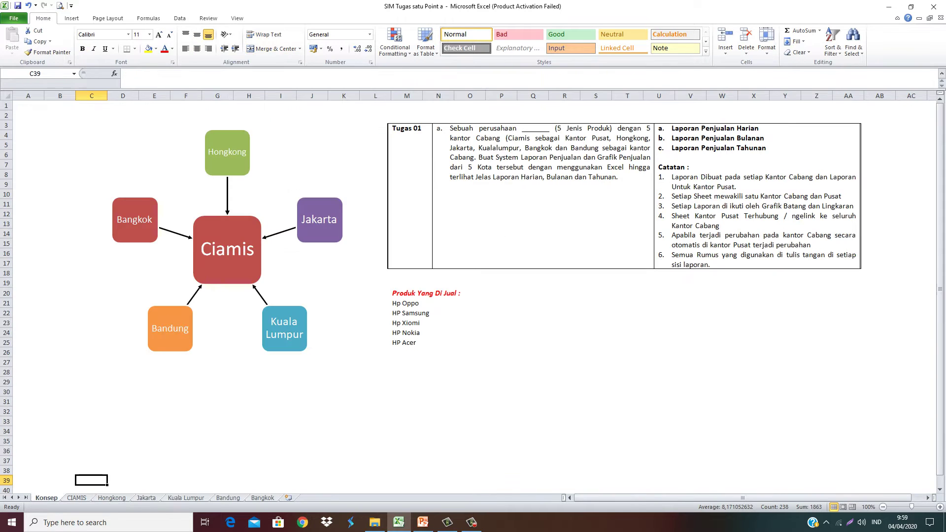
pyautogui.click(542, 221)
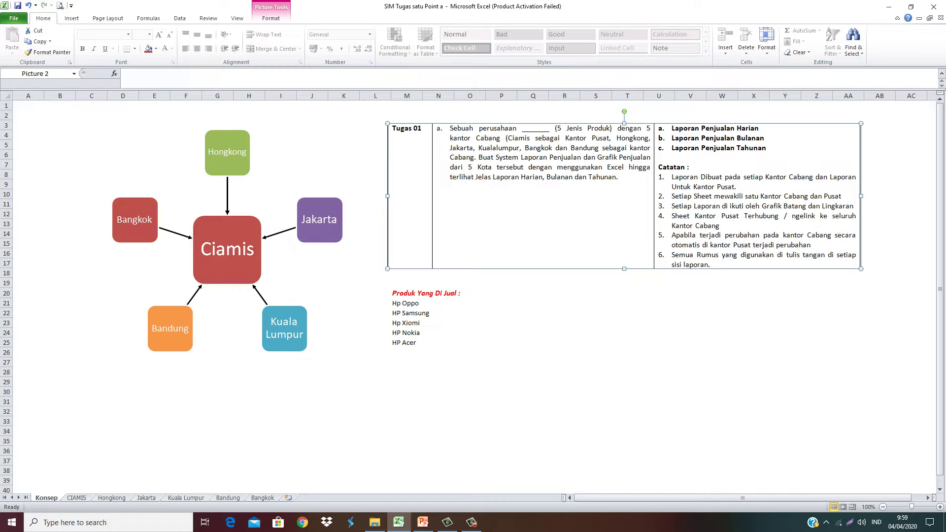
pyautogui.hotkey('ctrl', 'pagedown')
pyautogui.hotkey('ctrl', 'pagedown')
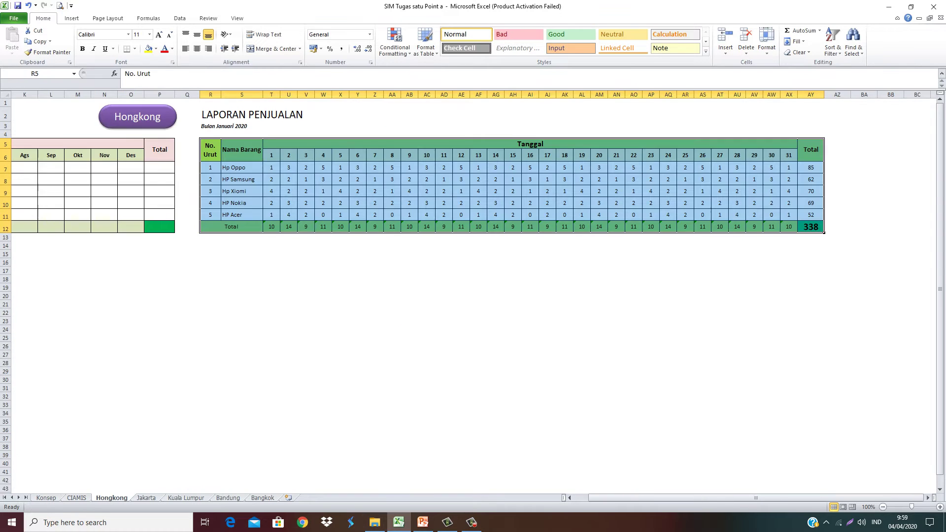
pyautogui.click(272, 262)
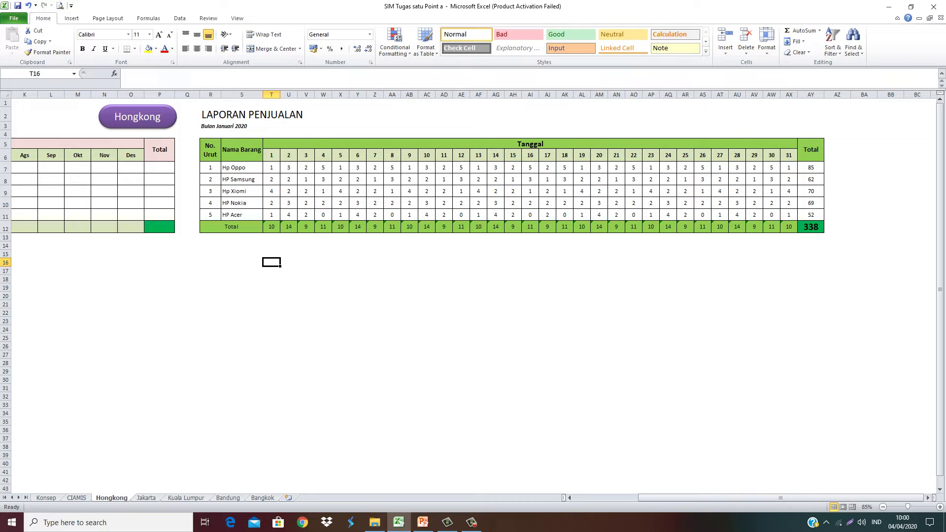
# Select product names S7:S11 (Hp Oppo to HP Acer) plus their totals AY7:AY11
pyautogui.moveTo(242, 168); pyautogui.dragTo(242, 215)
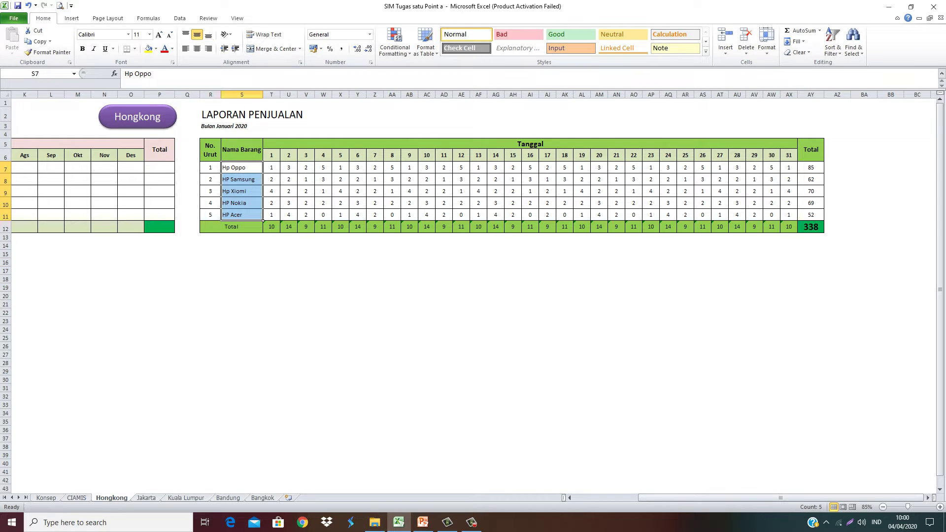
pyautogui.moveTo(810, 167); pyautogui.dragTo(810, 215)
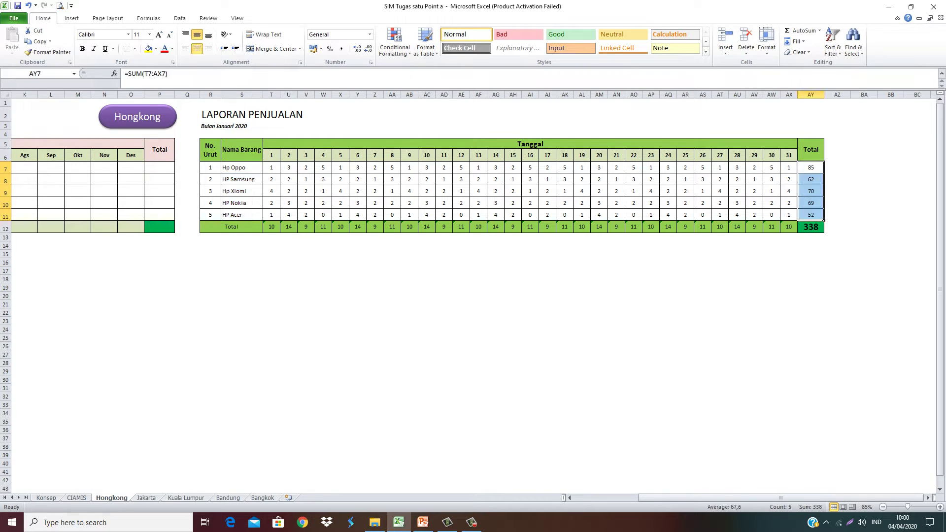
pyautogui.click(241, 270)
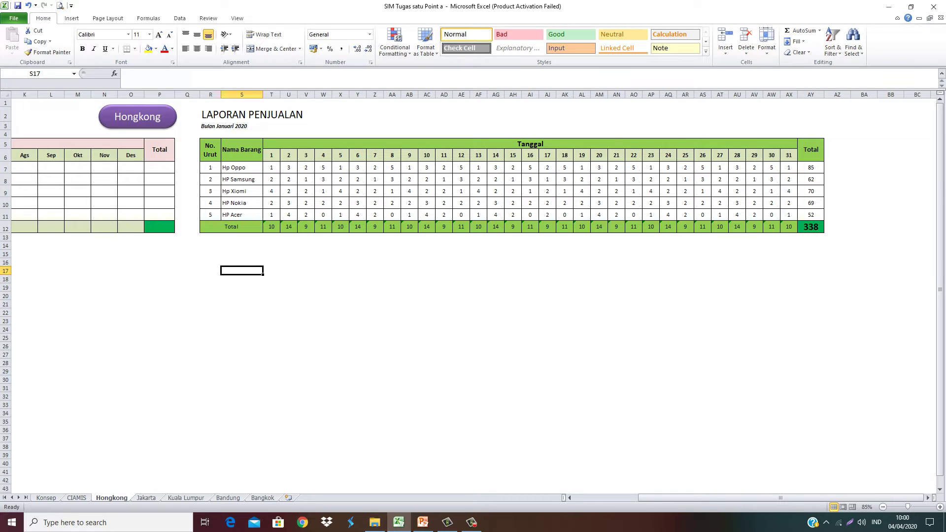
pyautogui.moveTo(241, 167)
pyautogui.mouseDown()
pyautogui.moveTo(241, 203)
pyautogui.moveTo(253, 215)
pyautogui.mouseUp()
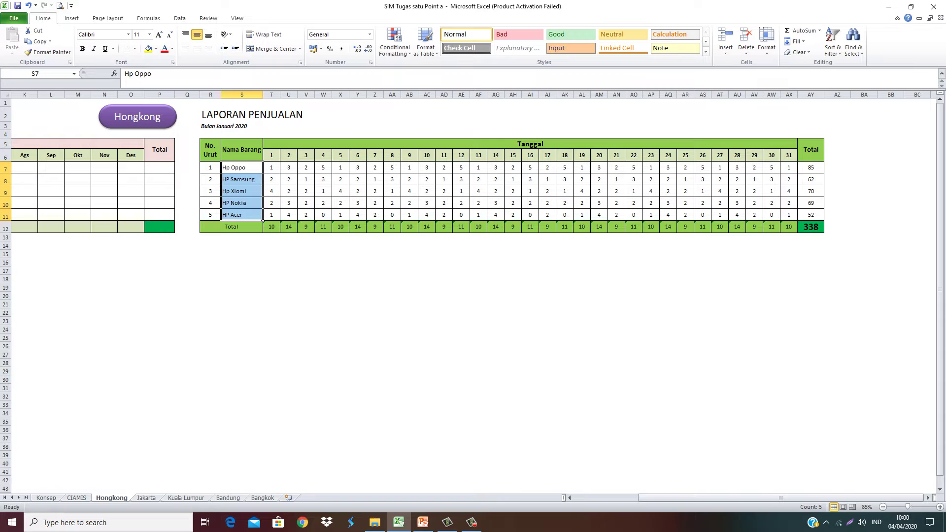
pyautogui.moveTo(811, 167); pyautogui.dragTo(818, 217)
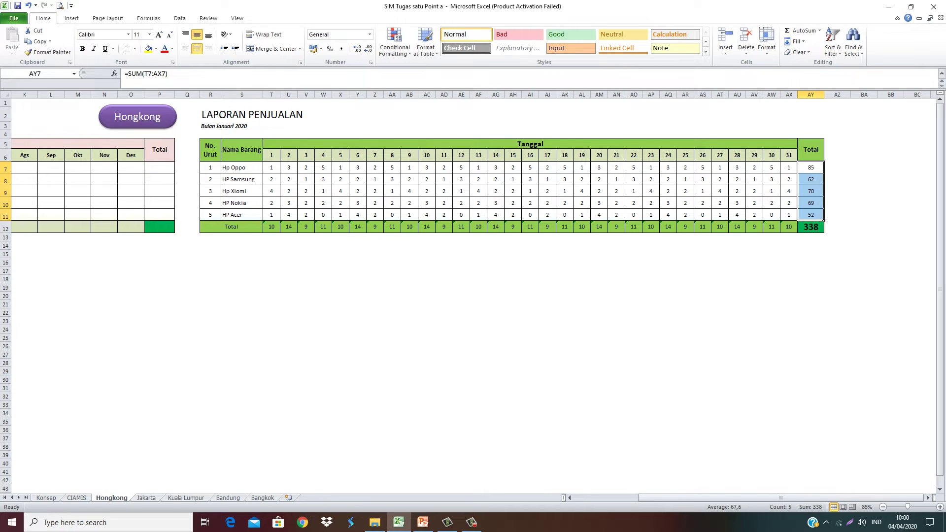
pyautogui.click(616, 279)
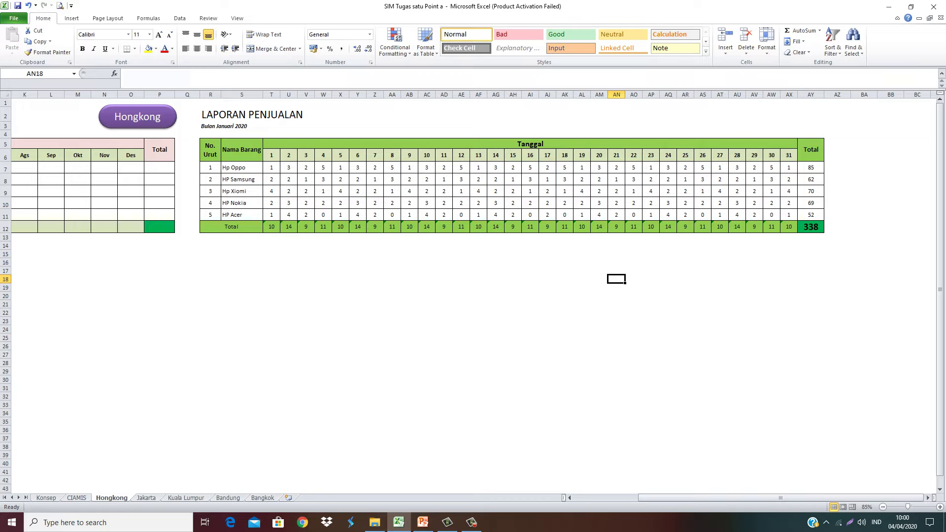
pyautogui.moveTo(241, 168)
pyautogui.mouseDown()
pyautogui.moveTo(244, 197)
pyautogui.moveTo(263, 220)
pyautogui.mouseUp()
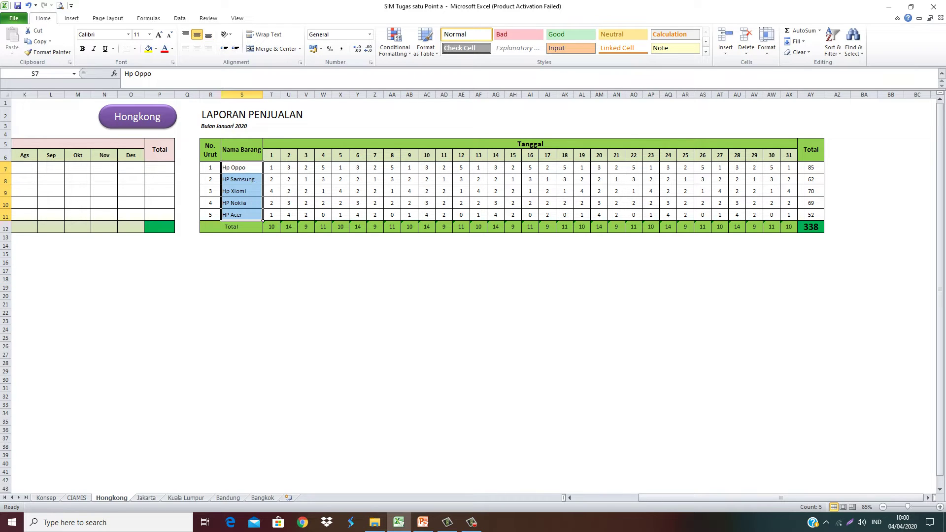
pyautogui.moveTo(811, 168); pyautogui.dragTo(811, 214)
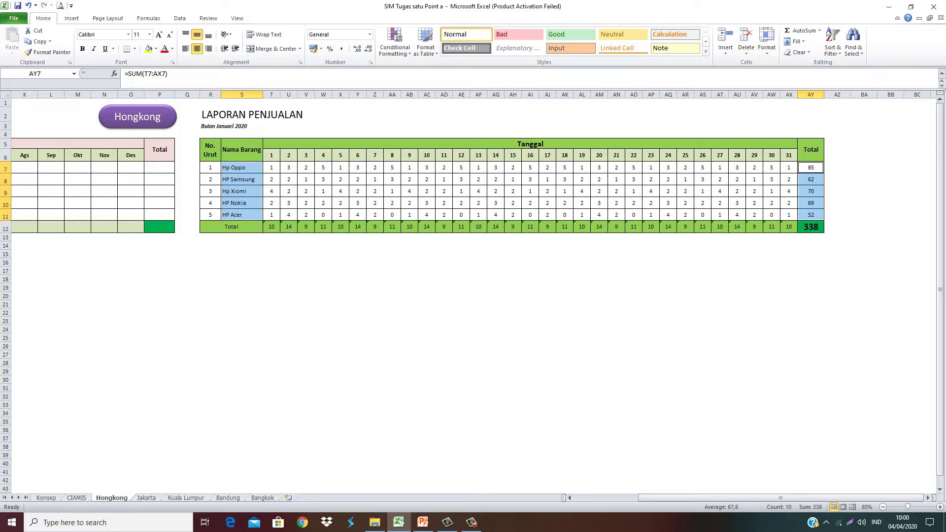
pyautogui.click(478, 262)
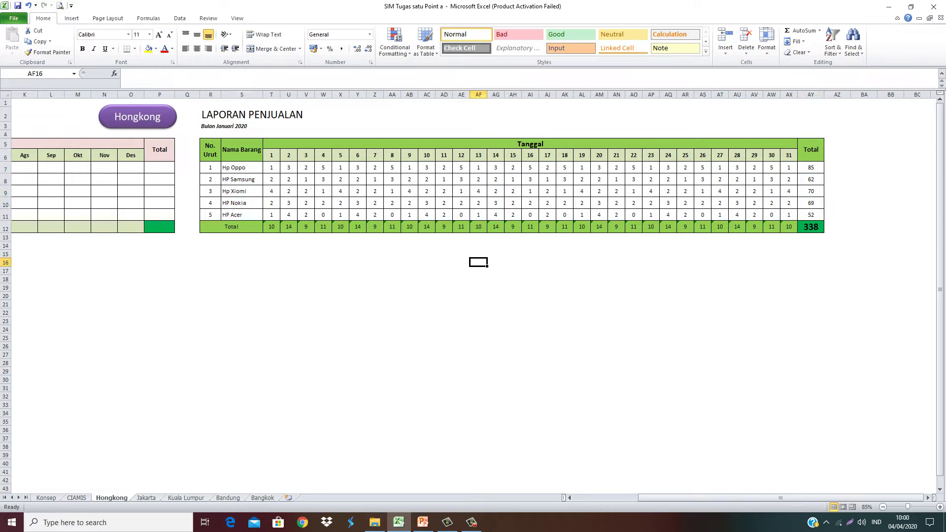
pyautogui.moveTo(241, 168)
pyautogui.mouseDown()
pyautogui.moveTo(246, 203)
pyautogui.moveTo(263, 220)
pyautogui.mouseUp()
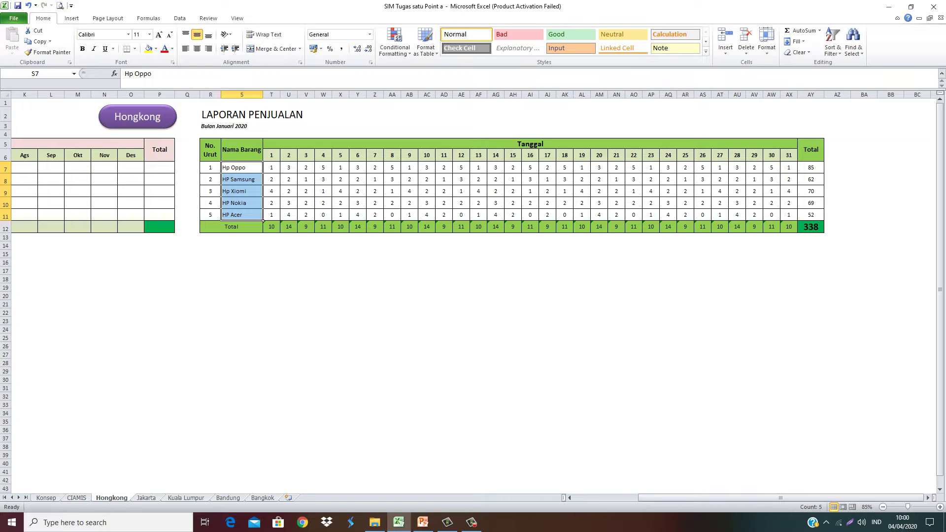
pyautogui.moveTo(811, 168); pyautogui.dragTo(811, 215)
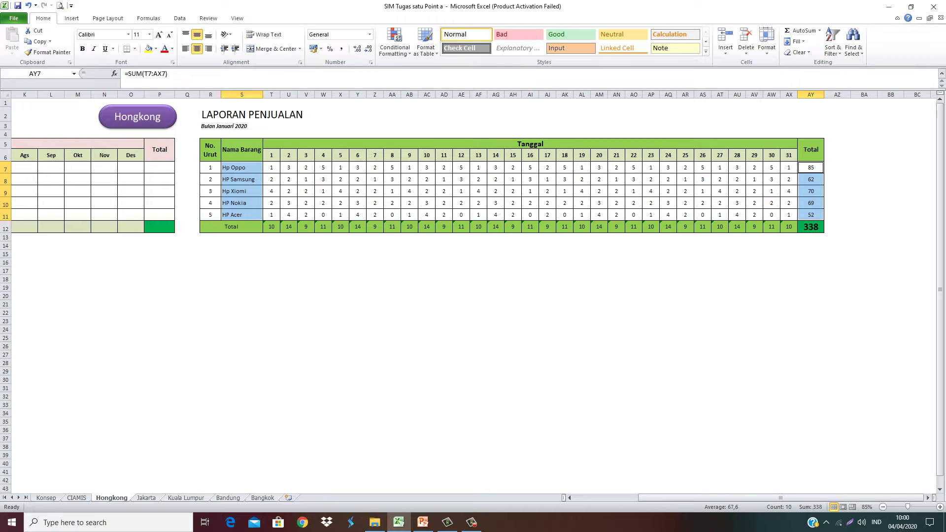
# Insert a 3-D Clustered Column chart of the totals below the table and delete its Series1 legend
pyautogui.click(71, 18)
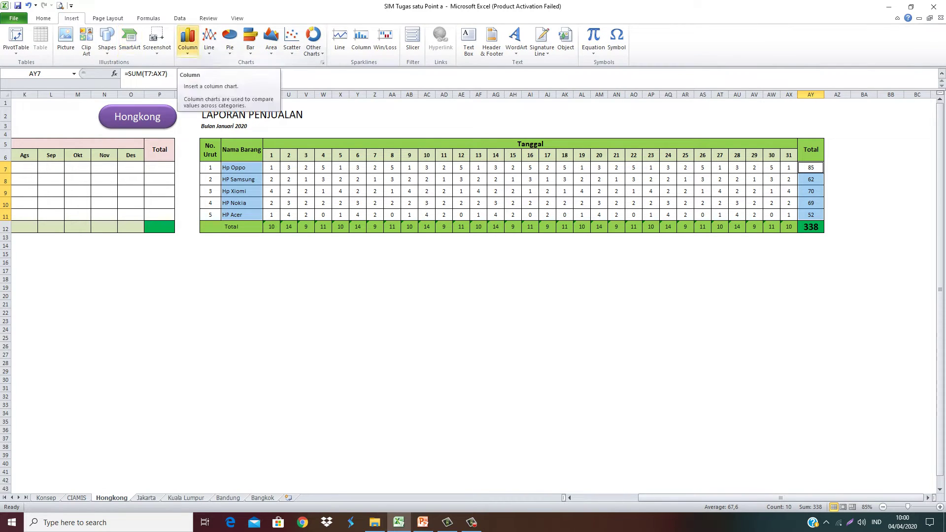
pyautogui.click(188, 42)
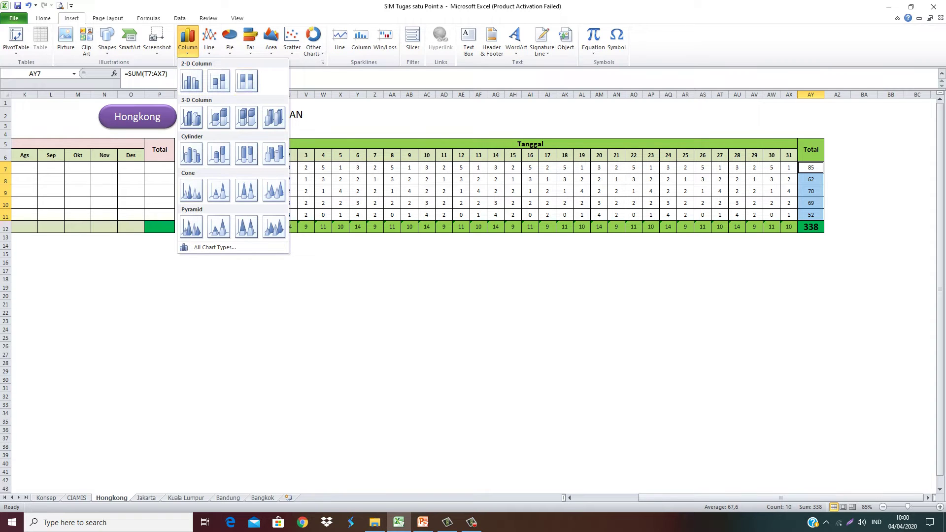
pyautogui.click(191, 117)
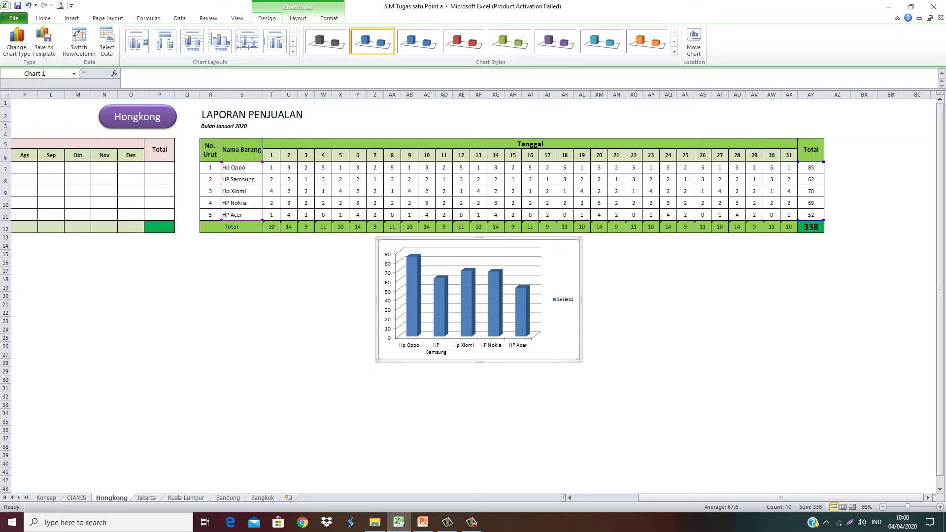
pyautogui.moveTo(557, 320); pyautogui.dragTo(380, 355)
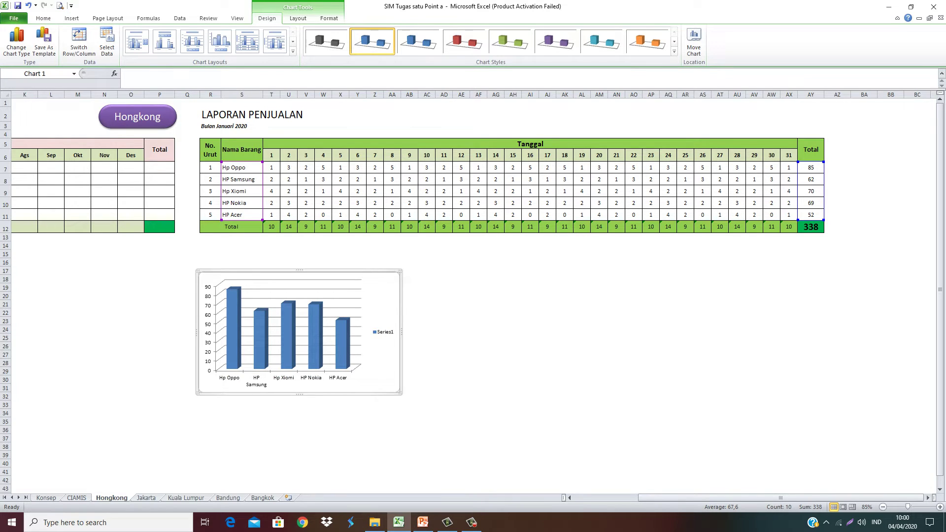
pyautogui.click(385, 332)
pyautogui.press('Delete')
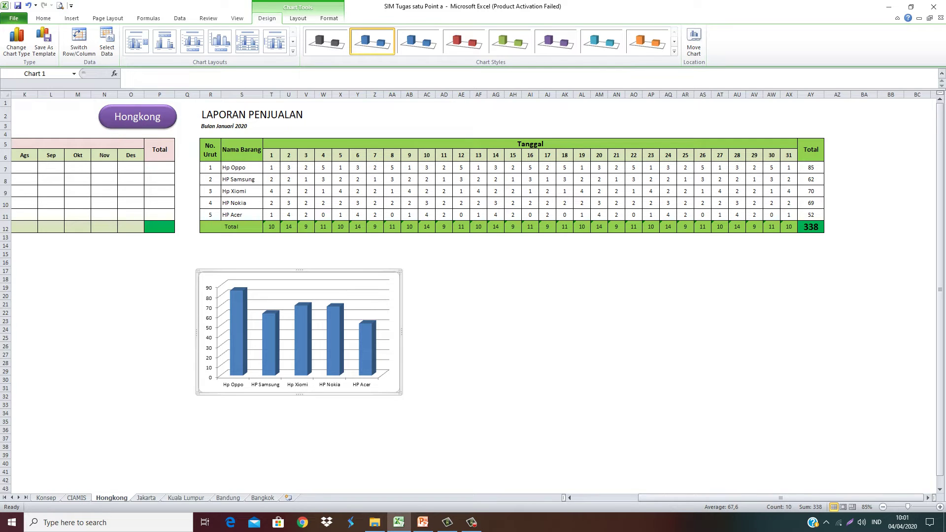
# Show data labels 85, 62, 70, 69, 52 on the bars and grow their font twice
pyautogui.click(298, 18)
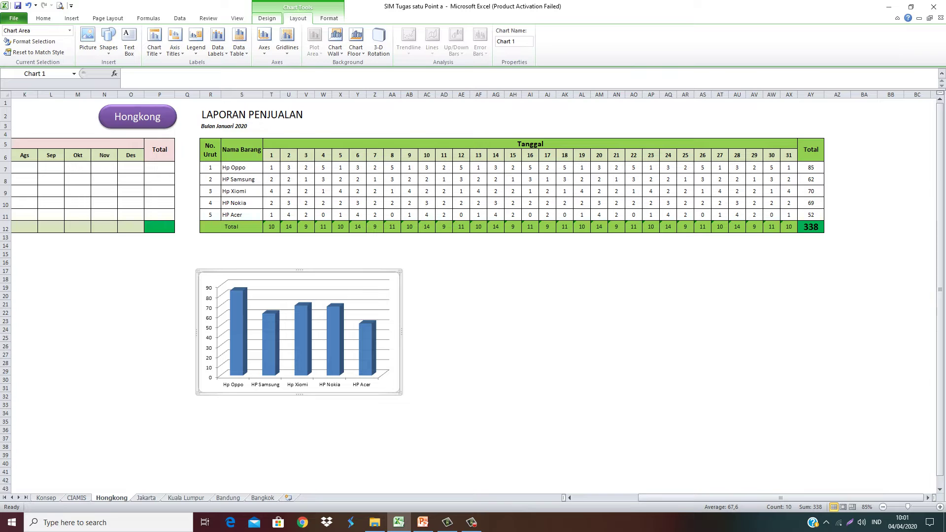
pyautogui.click(217, 49)
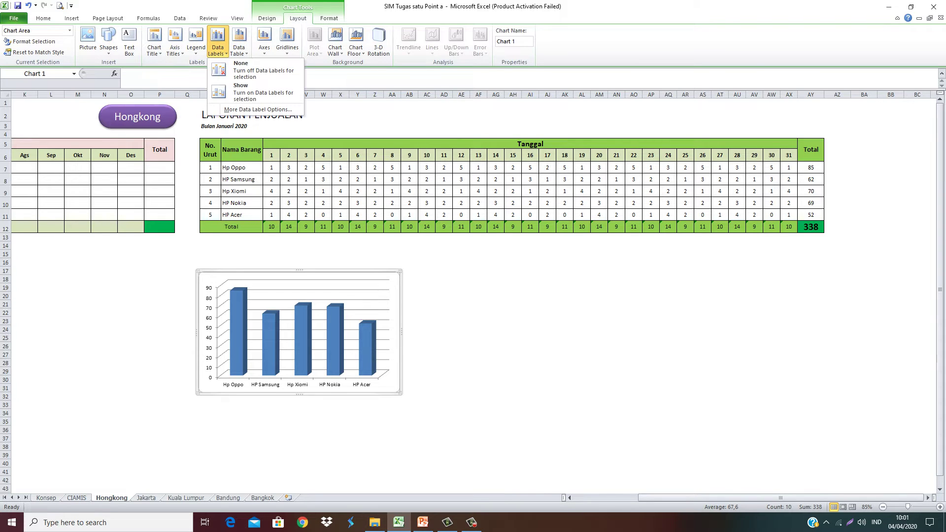
pyautogui.click(251, 92)
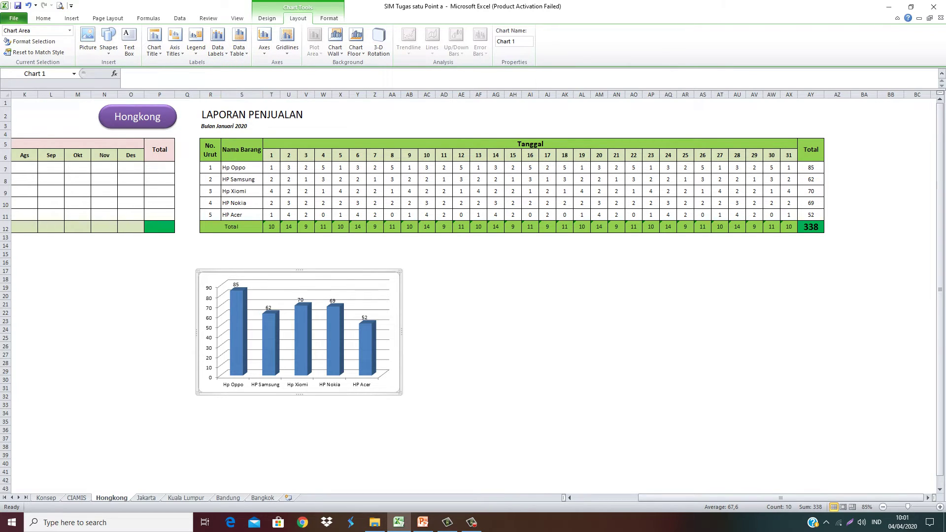
pyautogui.click(268, 308)
pyautogui.click(44, 18)
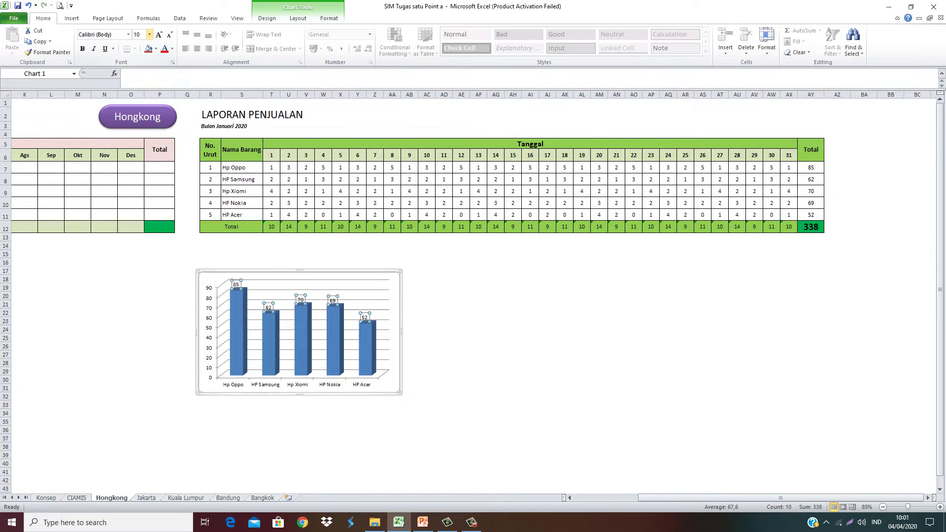
pyautogui.click(158, 34)
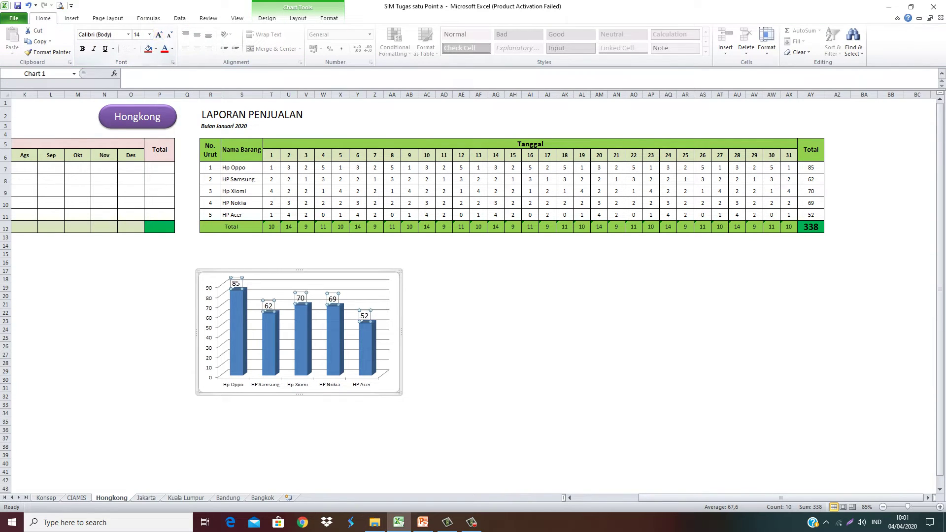
pyautogui.click(513, 397)
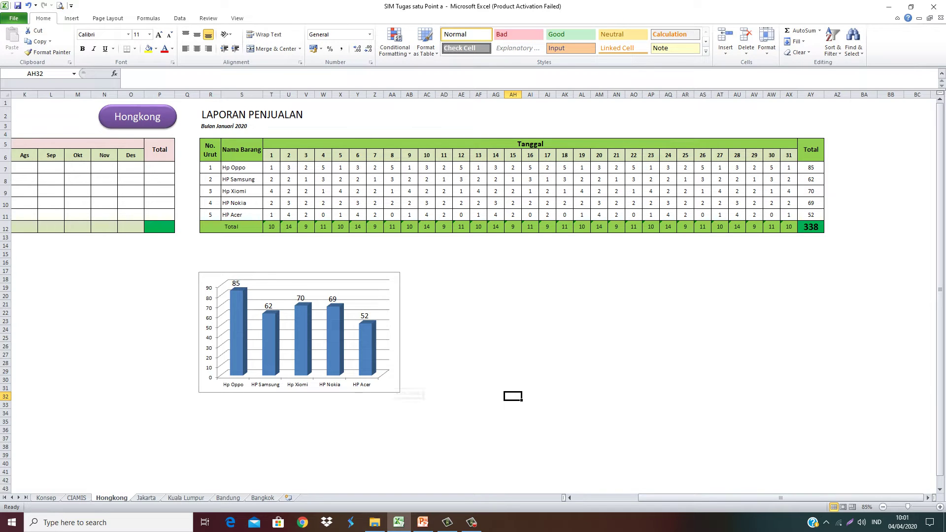
pyautogui.click(461, 321)
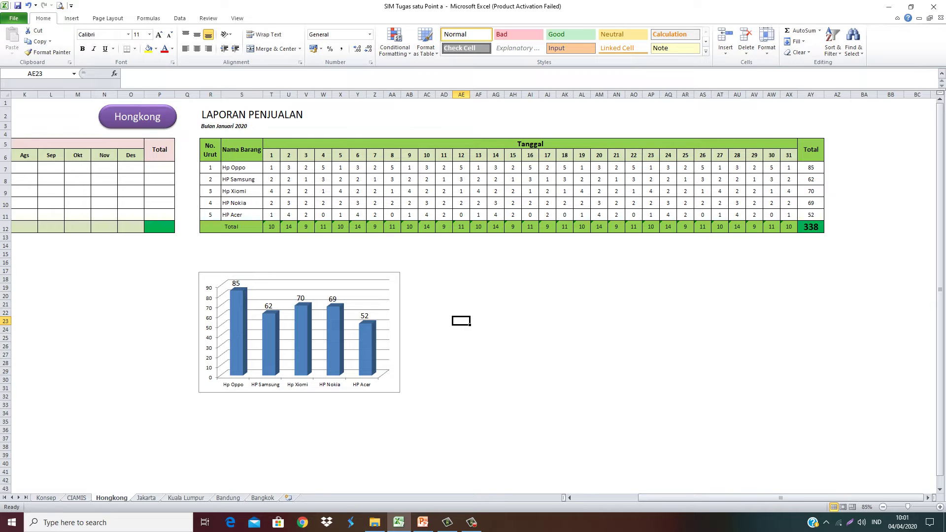
pyautogui.moveTo(241, 167); pyautogui.dragTo(242, 215)
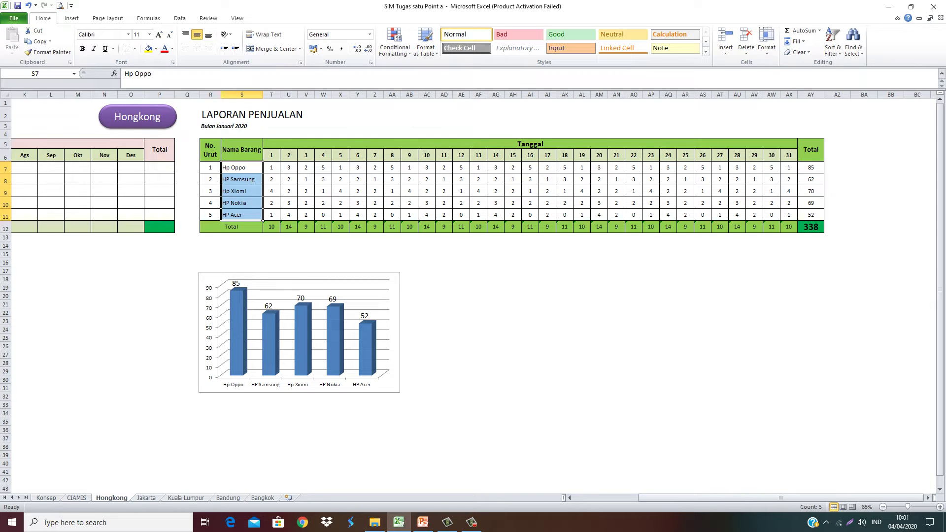
pyautogui.click(513, 329)
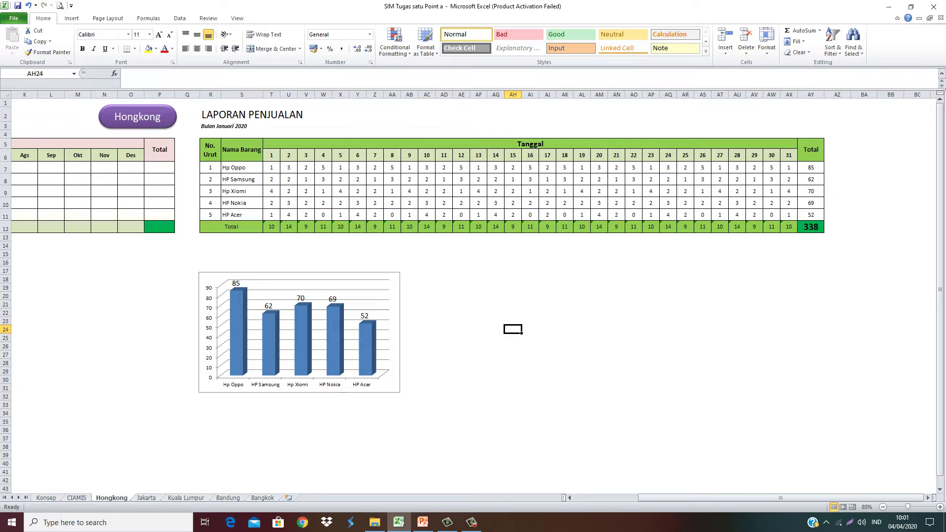
pyautogui.moveTo(241, 168); pyautogui.dragTo(263, 220)
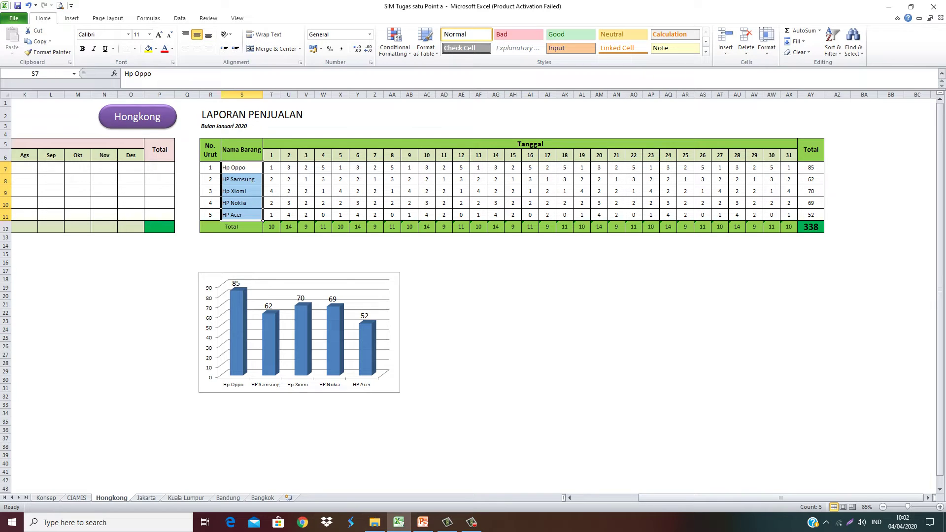
pyautogui.keyDown('ctrl'); pyautogui.click(810, 167); pyautogui.keyUp('ctrl')
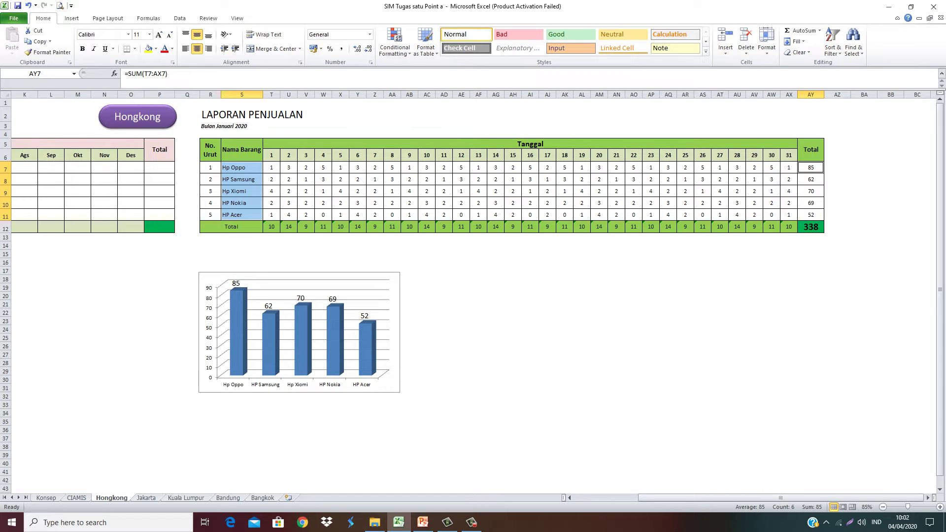
pyautogui.moveTo(811, 167); pyautogui.dragTo(810, 215)
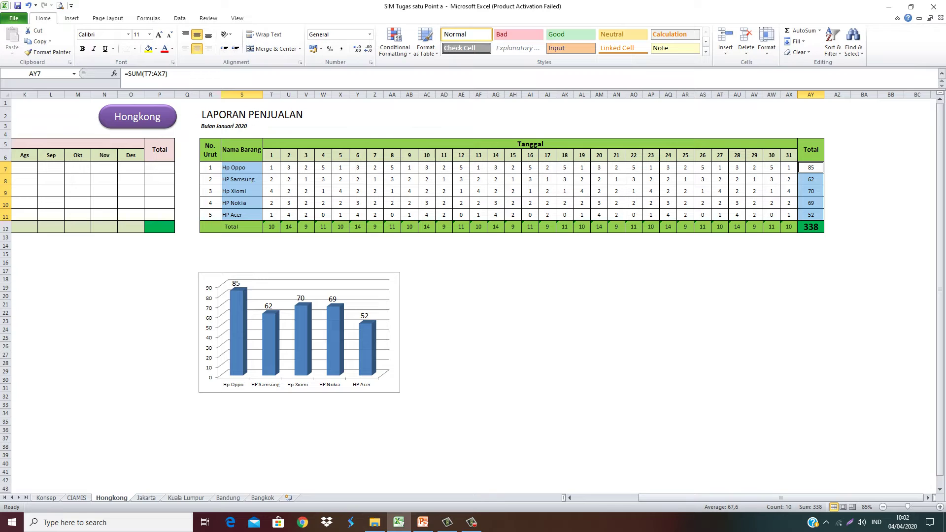
pyautogui.click(72, 19)
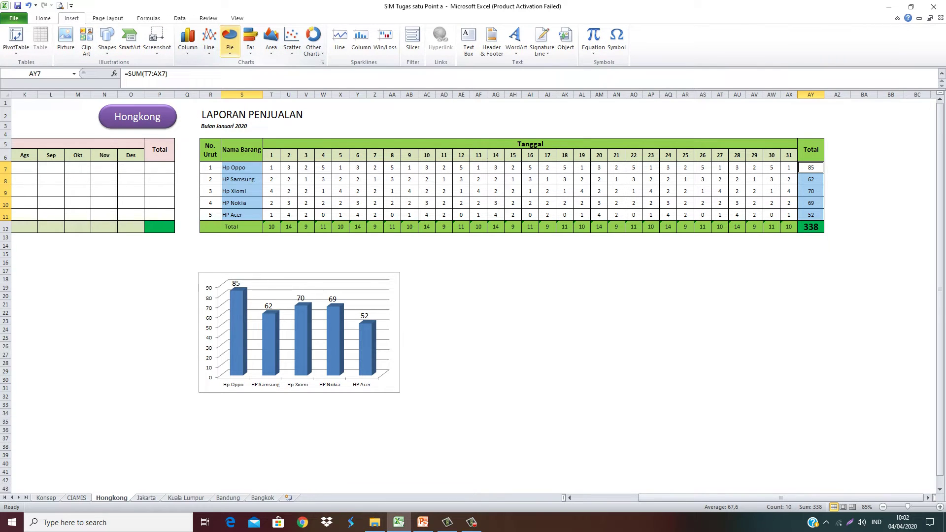
pyautogui.click(230, 40)
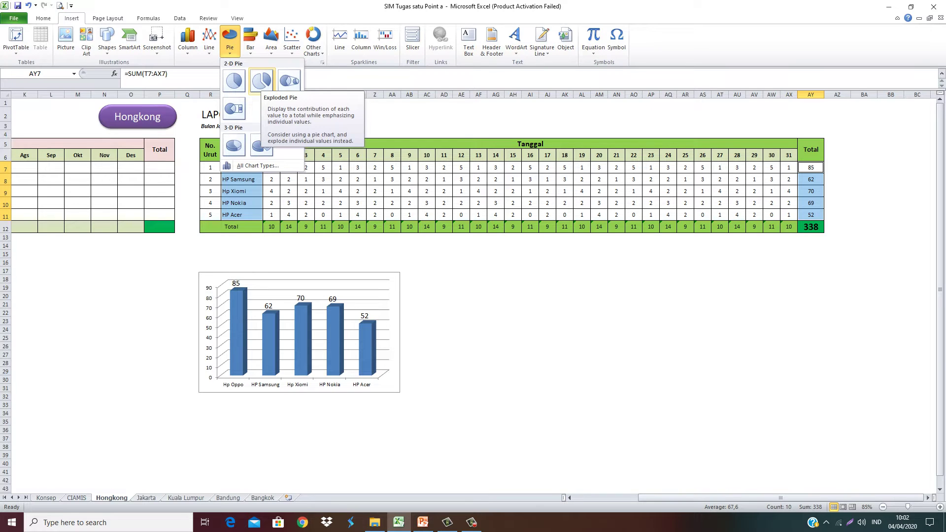
pyautogui.click(261, 82)
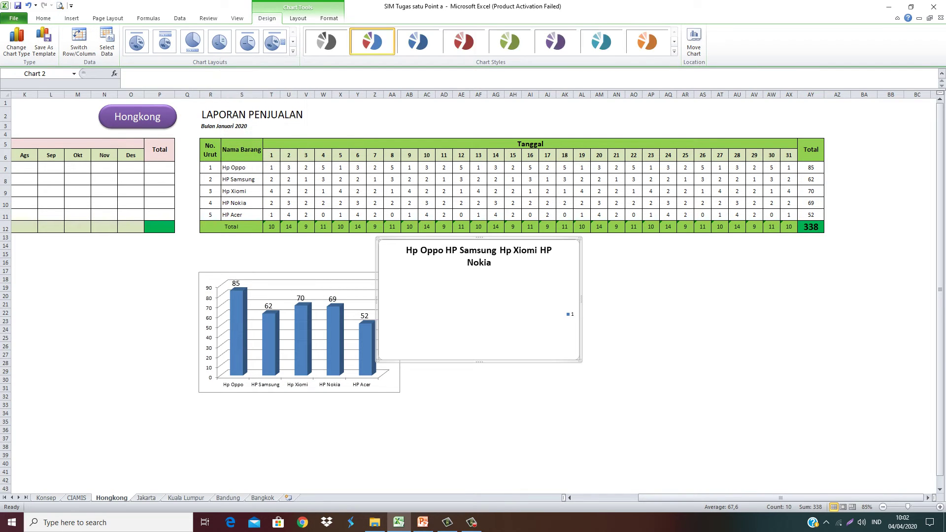
pyautogui.click(606, 283)
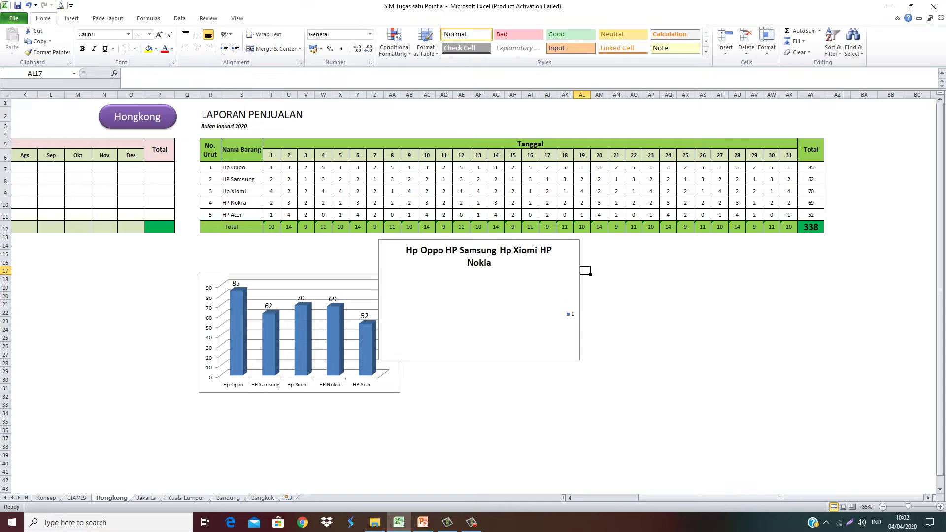
pyautogui.click(566, 283)
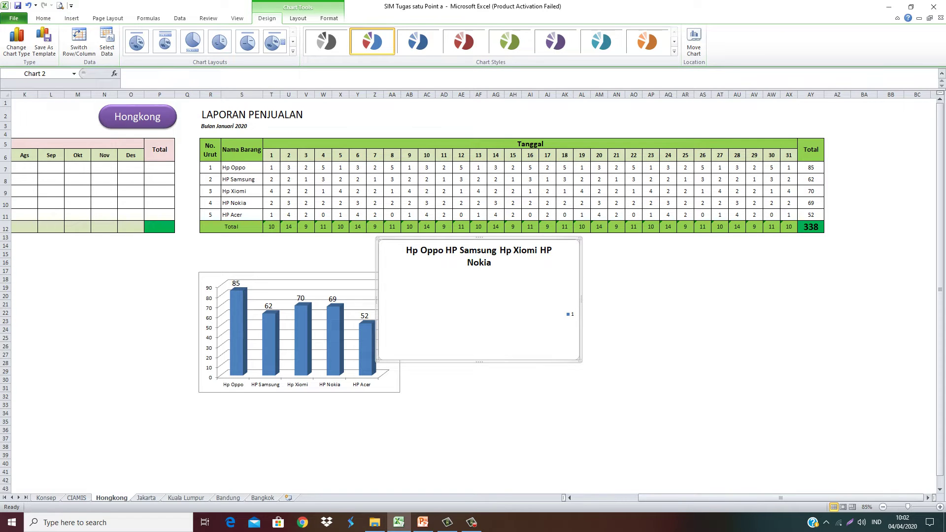
pyautogui.press('Delete')
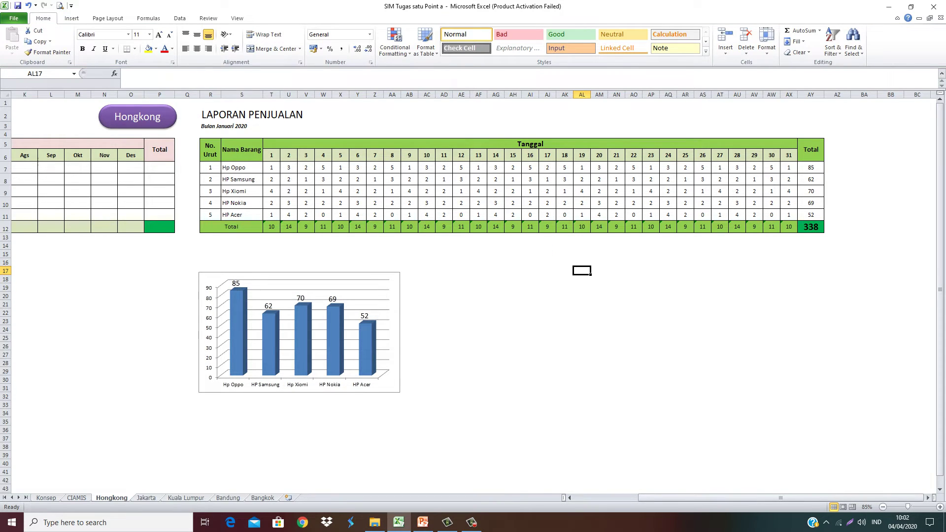
pyautogui.moveTo(242, 168); pyautogui.dragTo(242, 215)
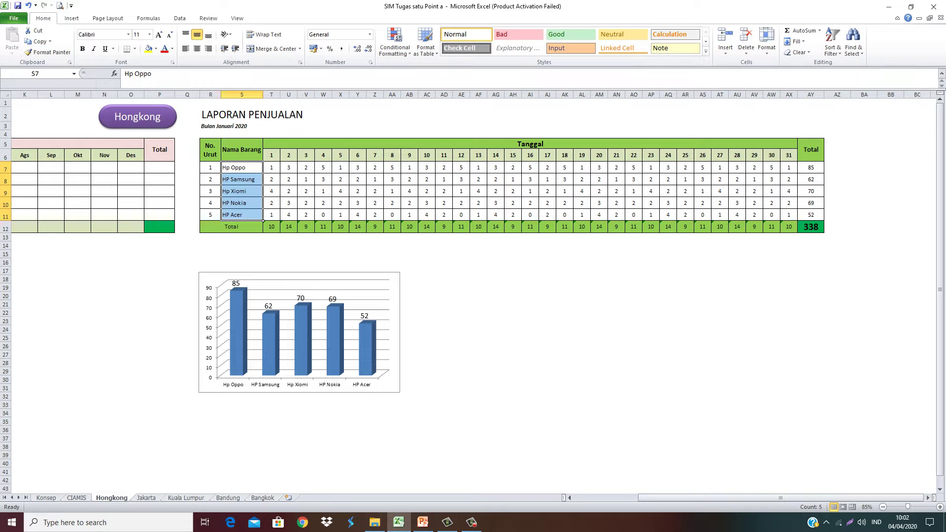
# Insert a 3-D Exploded Pie of names and totals and place it right of the column chart
pyautogui.keyDown('ctrl'); pyautogui.moveTo(811, 167); pyautogui.dragTo(811, 215); pyautogui.keyUp('ctrl')
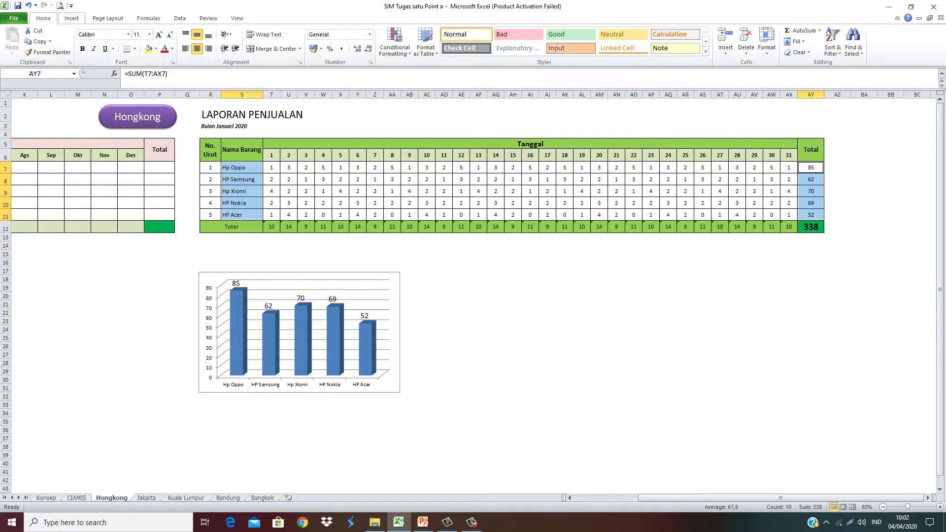
pyautogui.click(72, 18)
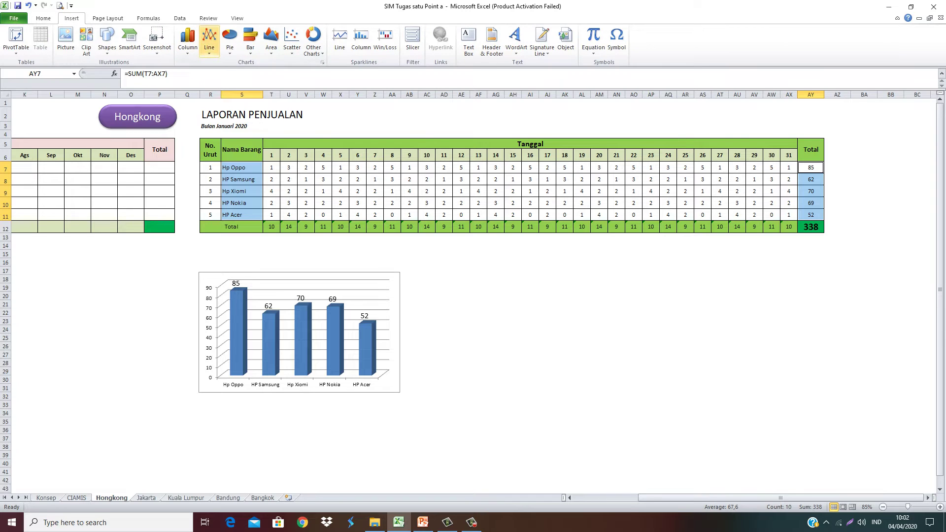
pyautogui.click(230, 42)
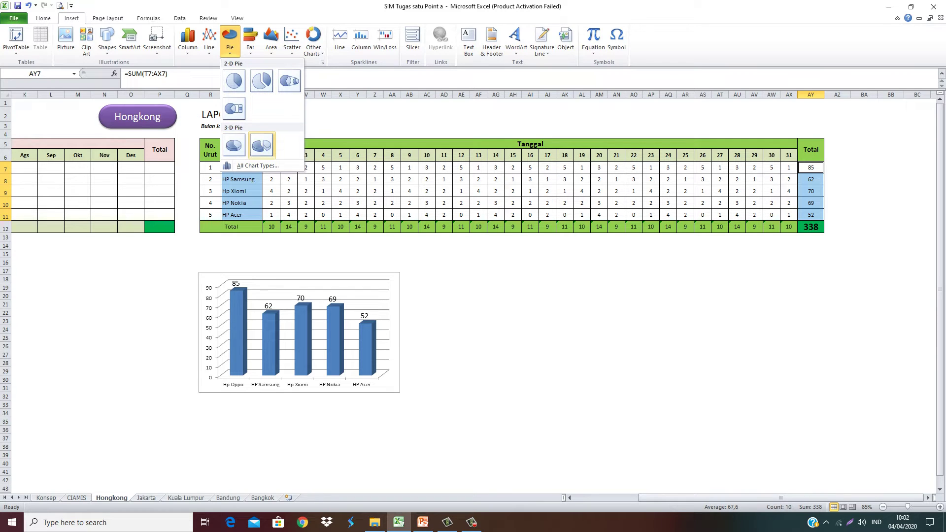
pyautogui.click(261, 145)
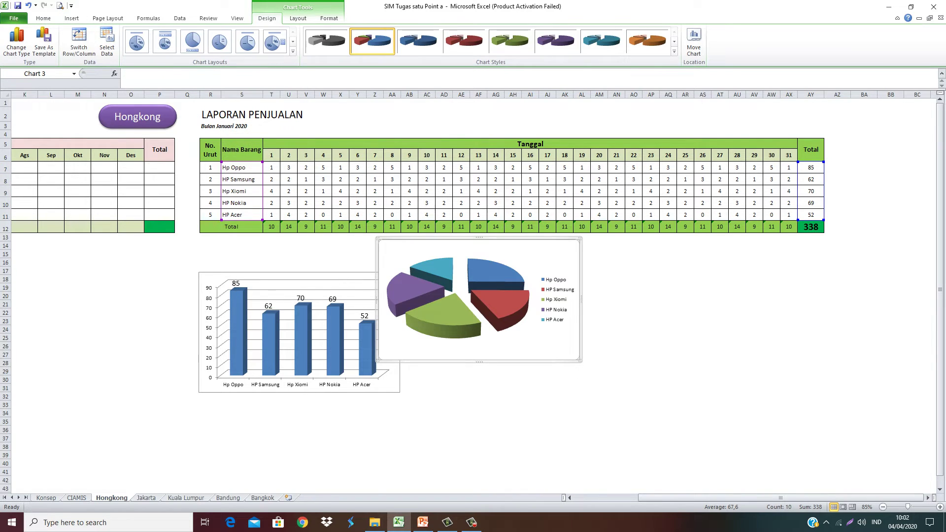
pyautogui.moveTo(479, 299); pyautogui.dragTo(649, 332)
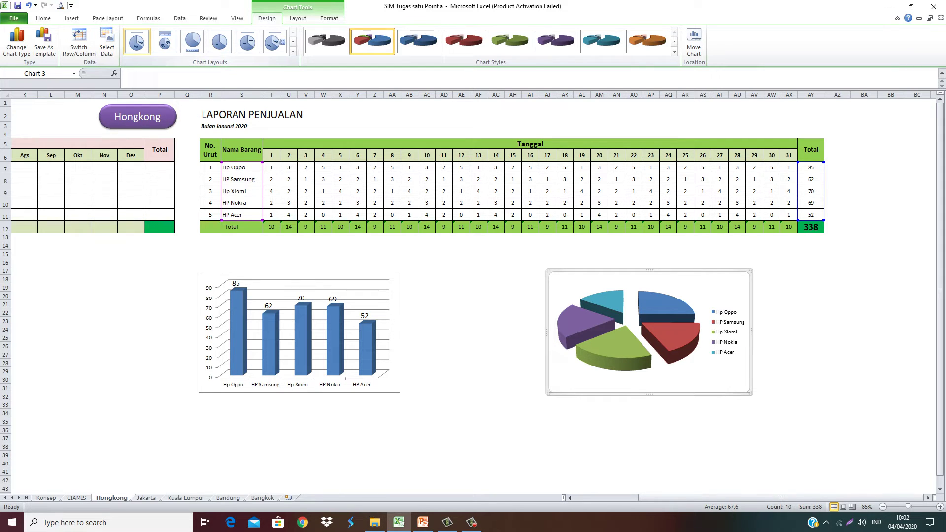
# Apply Layout 1 for slice names and percentages, and delete the pie chart's title
pyautogui.click(137, 41)
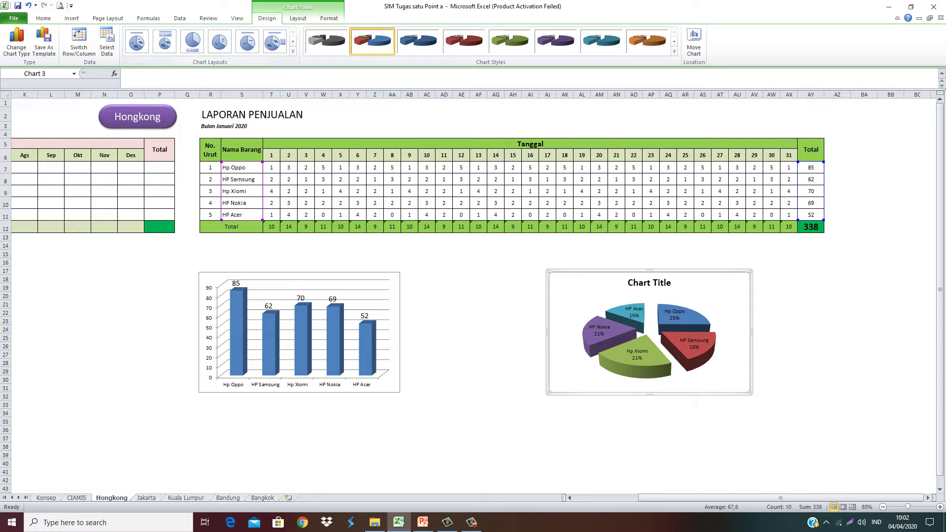
pyautogui.click(649, 282)
pyautogui.press('Delete')
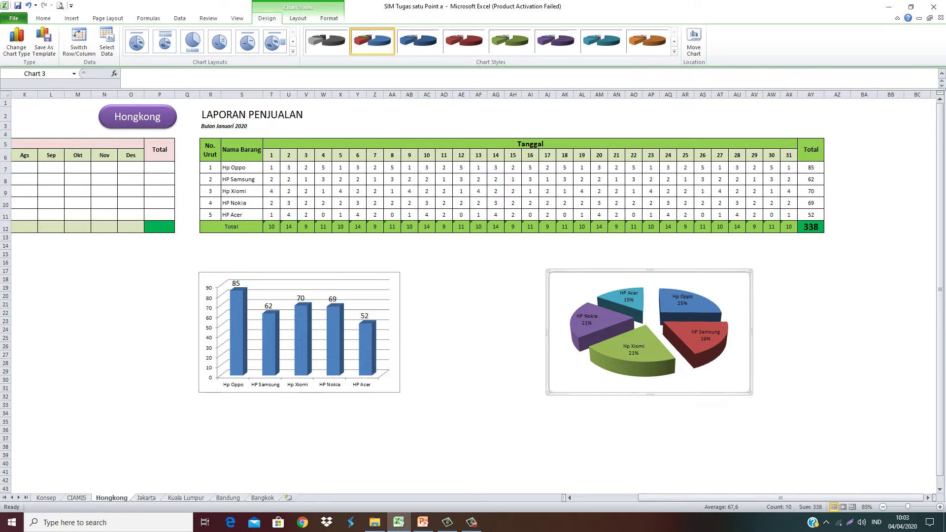
pyautogui.click(788, 312)
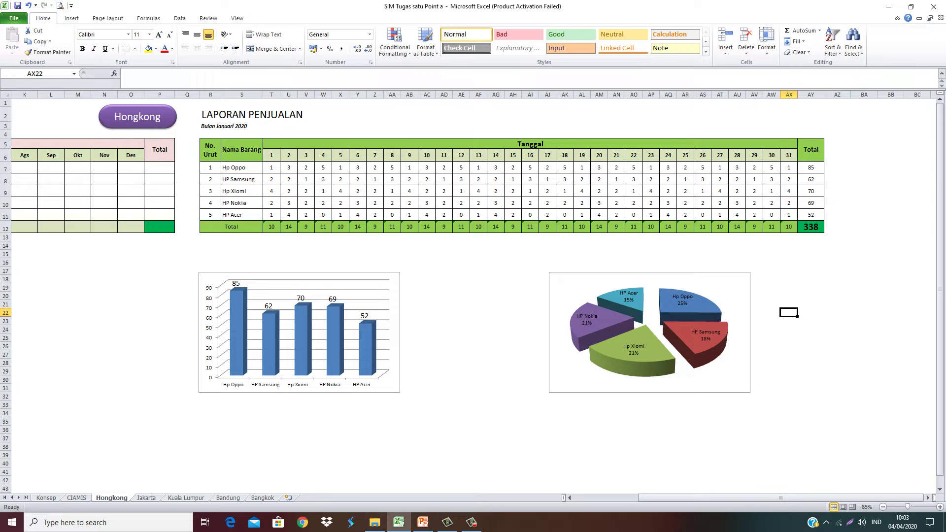
# Copy the whole report block R2:AY33 with its charts and paste it at R36
pyautogui.moveTo(212, 115)
pyautogui.mouseDown()
pyautogui.moveTo(795, 187)
pyautogui.moveTo(796, 401)
pyautogui.moveTo(850, 399)
pyautogui.moveTo(823, 408)
pyautogui.mouseUp()
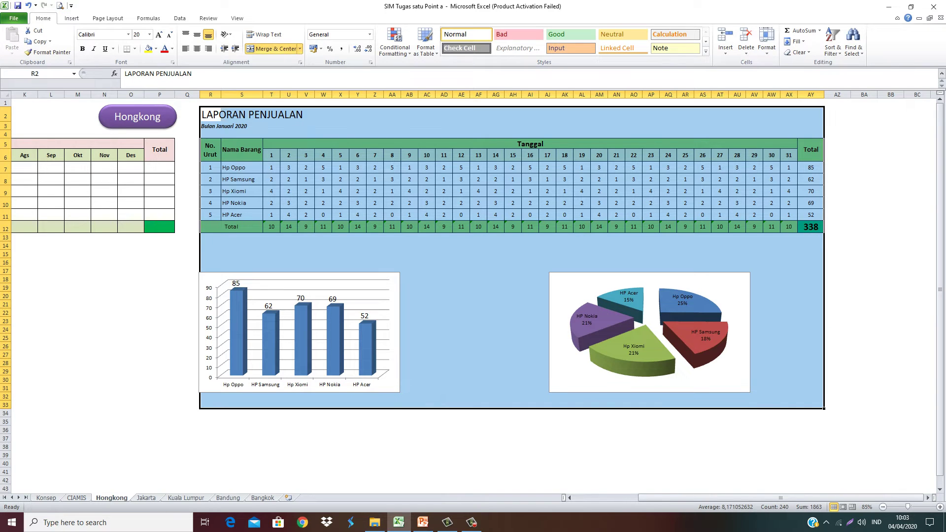
pyautogui.hotkey('ctrl', 'c')
pyautogui.click(210, 429)
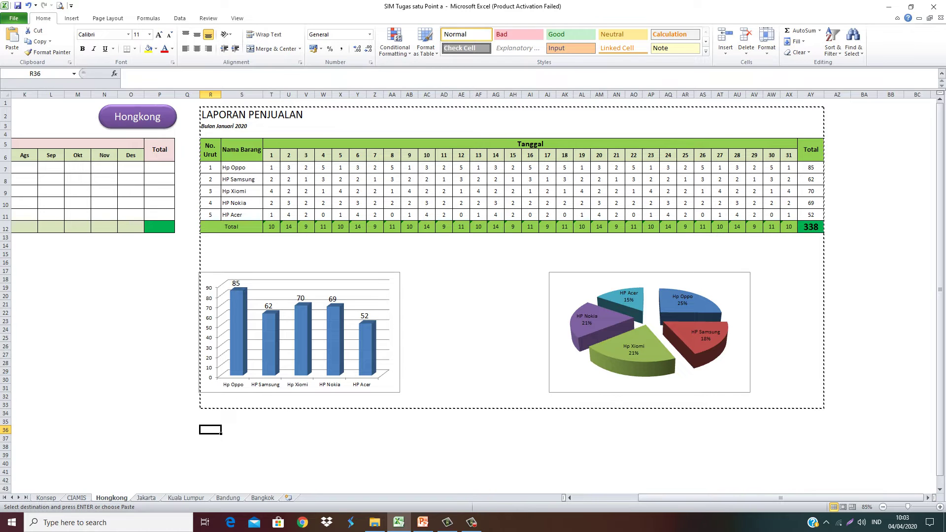
pyautogui.hotkey('ctrl', 'v')
# Paste further copies of the report at R70 and R103
pyautogui.scroll(-3, 473, 295)
pyautogui.scroll(-5, 473, 296)
pyautogui.scroll(-2, 473, 296)
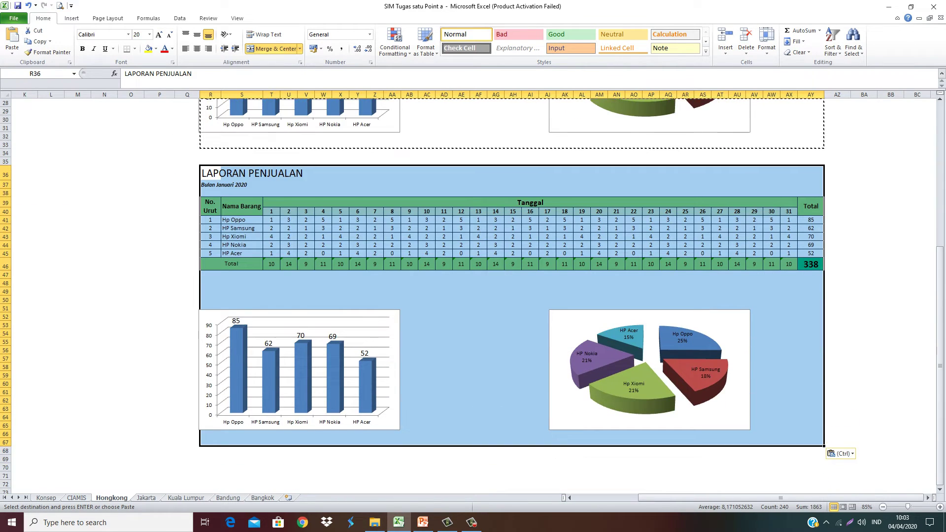
pyautogui.scroll(-1, 473, 296)
pyautogui.click(210, 417)
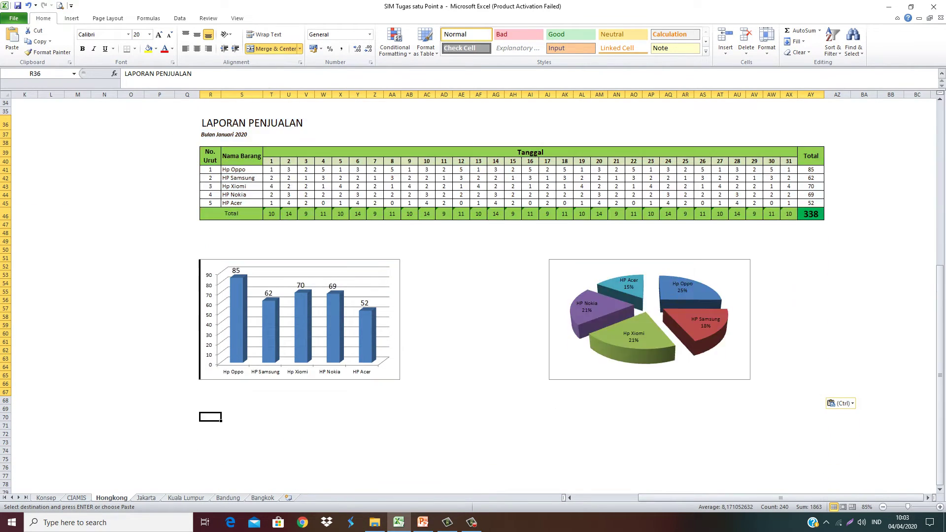
pyautogui.hotkey('ctrl', 'v')
pyautogui.scroll(-5, 473, 296)
pyautogui.scroll(-5, 474, 296)
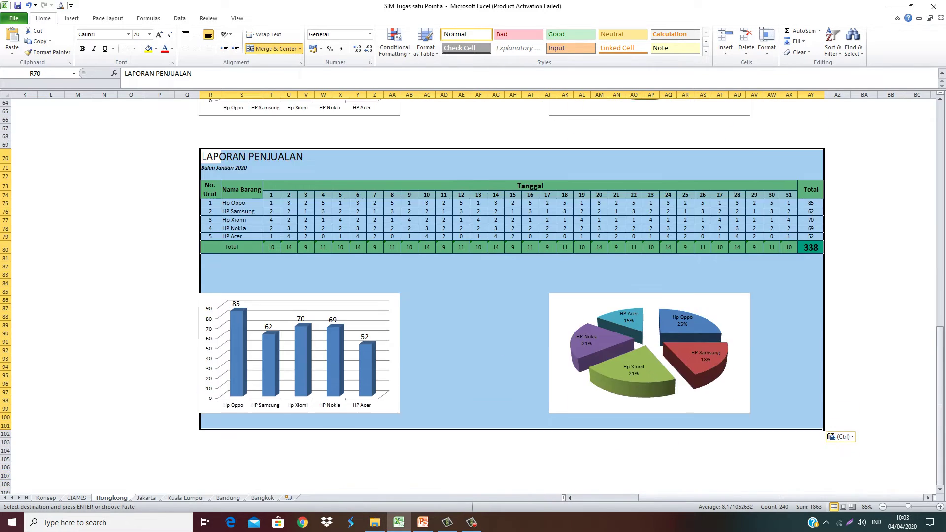
pyautogui.scroll(-4, 473, 296)
pyautogui.click(211, 333)
pyautogui.hotkey('ctrl', 'v')
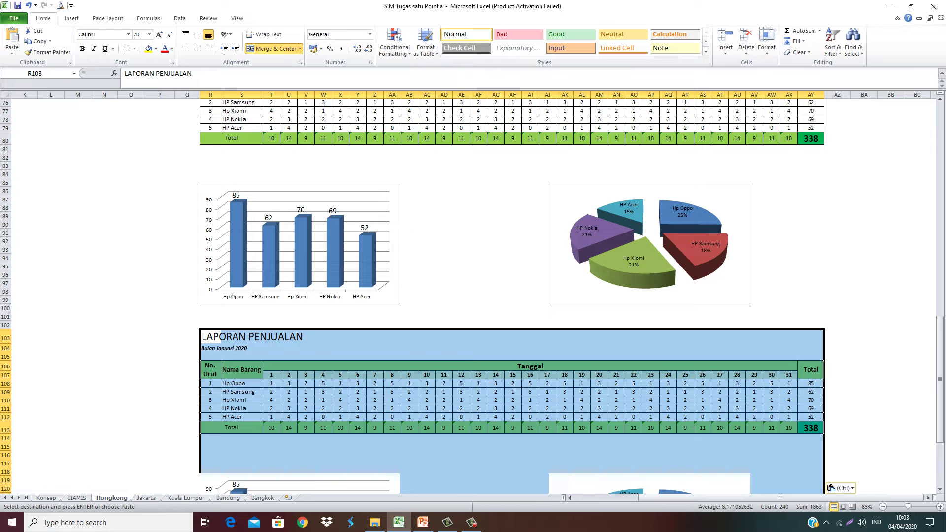
# End copy mode and scroll back up through the copied reports
pyautogui.scroll(5, 512, 296)
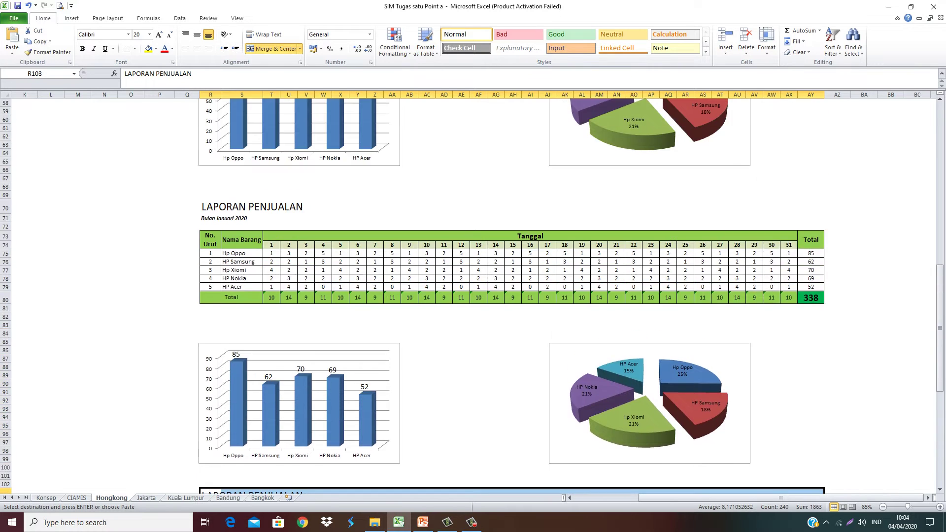
pyautogui.scroll(5, 512, 295)
pyautogui.scroll(4, 511, 296)
pyautogui.scroll(3, 512, 296)
pyautogui.scroll(5, 511, 296)
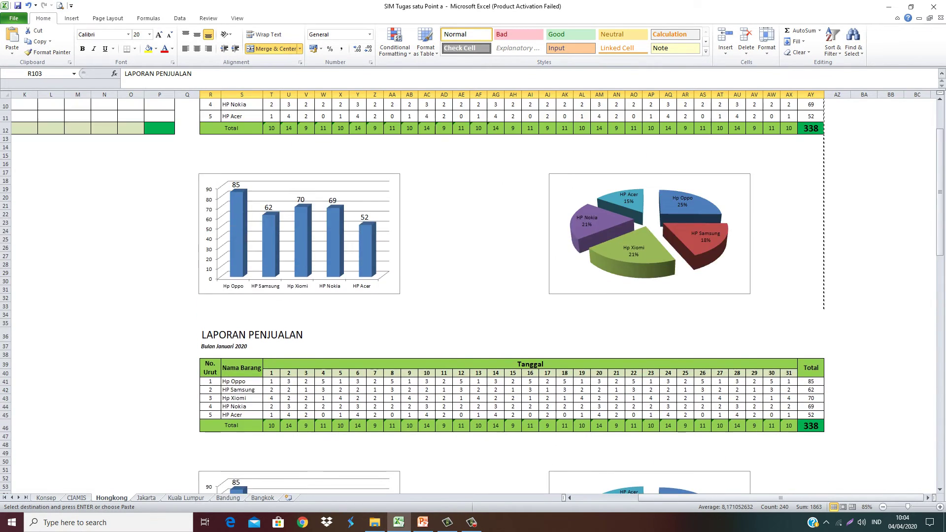
pyautogui.scroll(3, 512, 296)
pyautogui.press('Return')
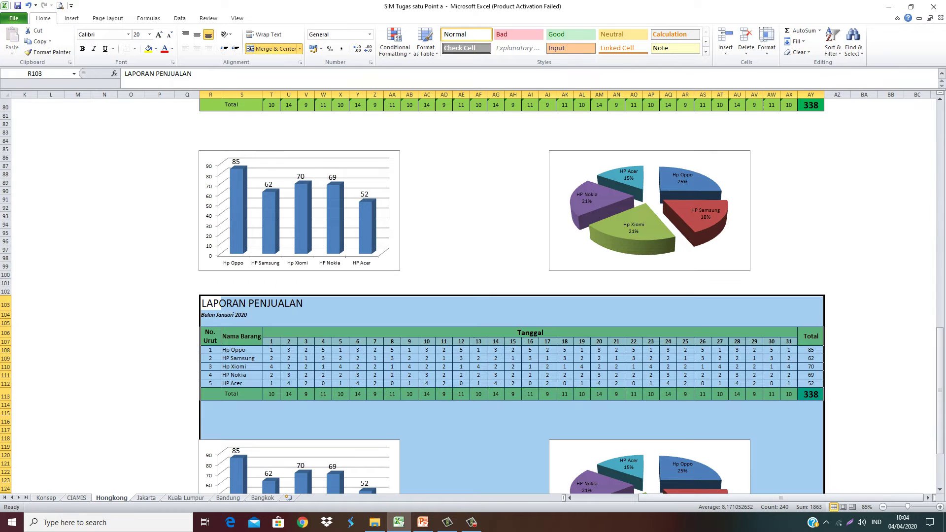
pyautogui.scroll(7, 512, 296)
pyautogui.scroll(1, 511, 296)
pyautogui.scroll(6, 511, 296)
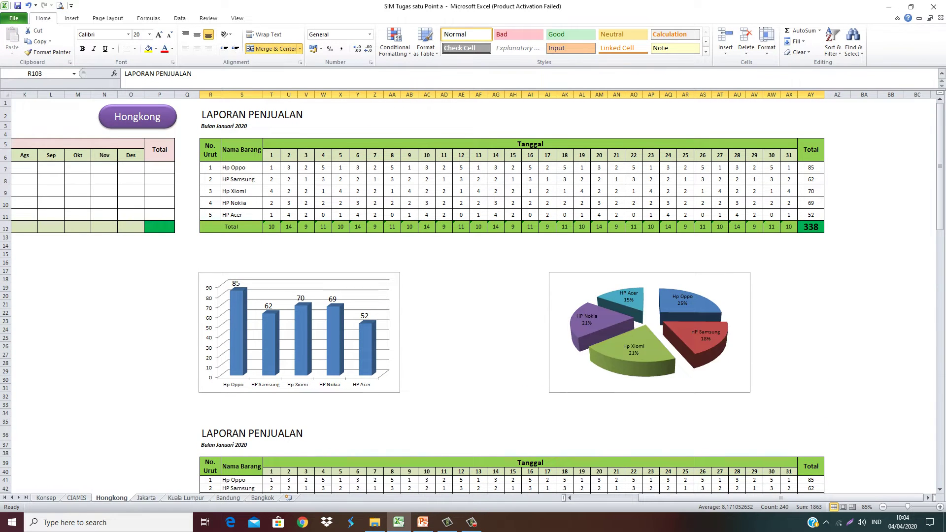
pyautogui.scroll(-4, 512, 296)
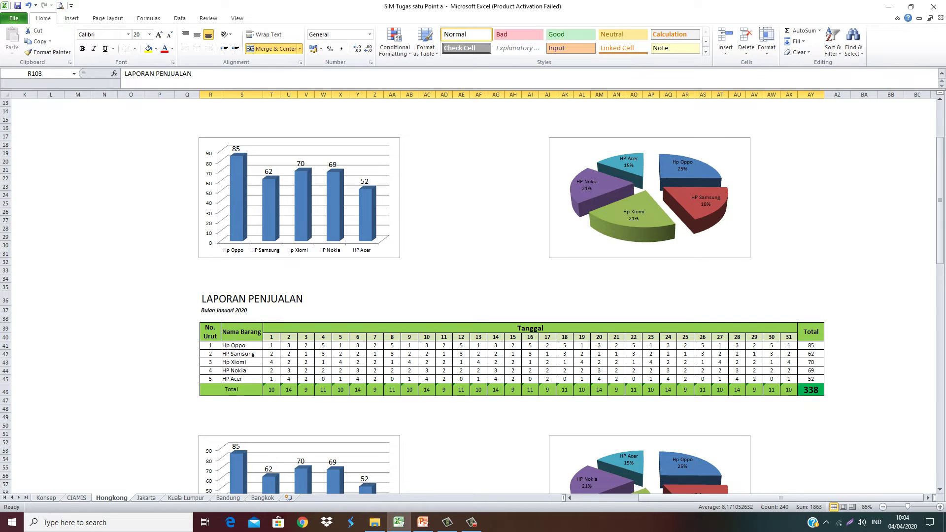
# Change the second report's month subtitle to 'Bulan Februari 2020'
pyautogui.click(217, 310)
pyautogui.doubleClick(221, 310)
pyautogui.doubleClick(221, 310)
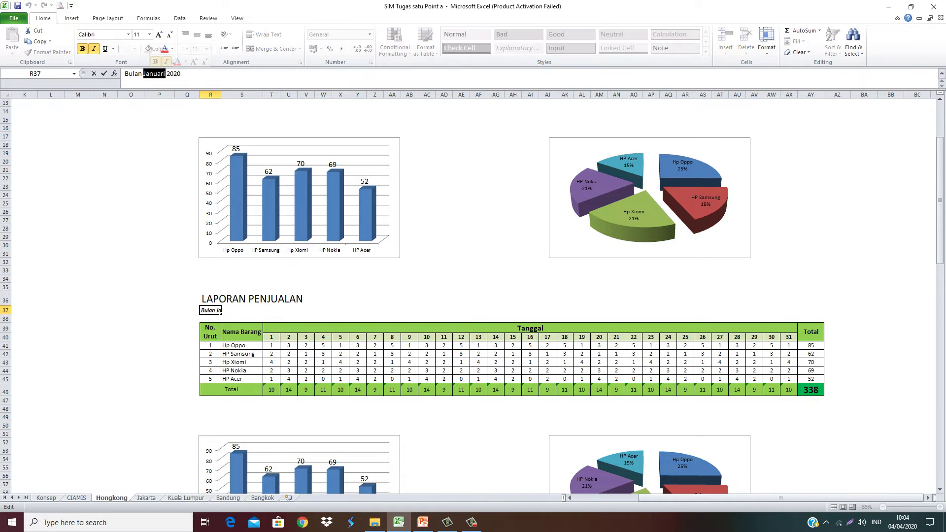
pyautogui.write('Februar')
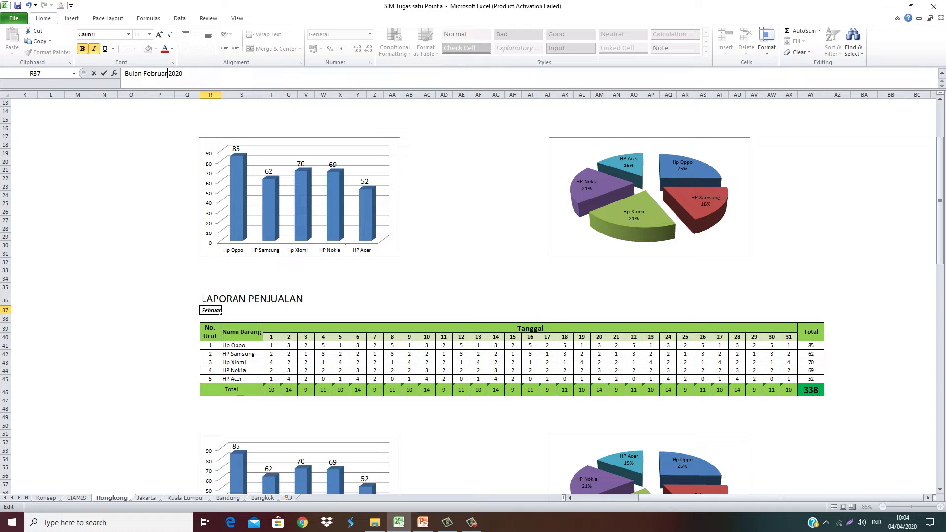
pyautogui.write('i')
pyautogui.press('Return')
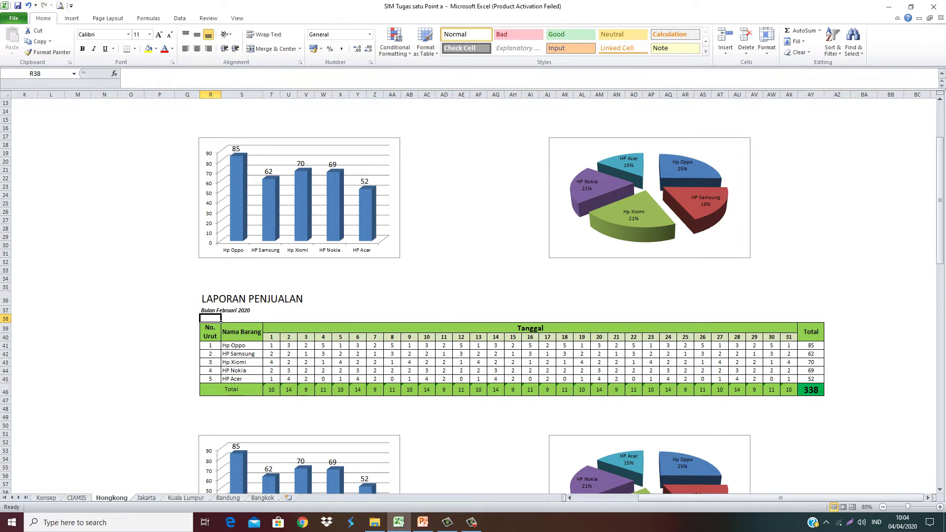
# Change the third report's subtitle to 'Bulan Maret 2020' with Maret in red
pyautogui.scroll(-5, 221, 320)
pyautogui.scroll(-8, 221, 295)
pyautogui.click(220, 269)
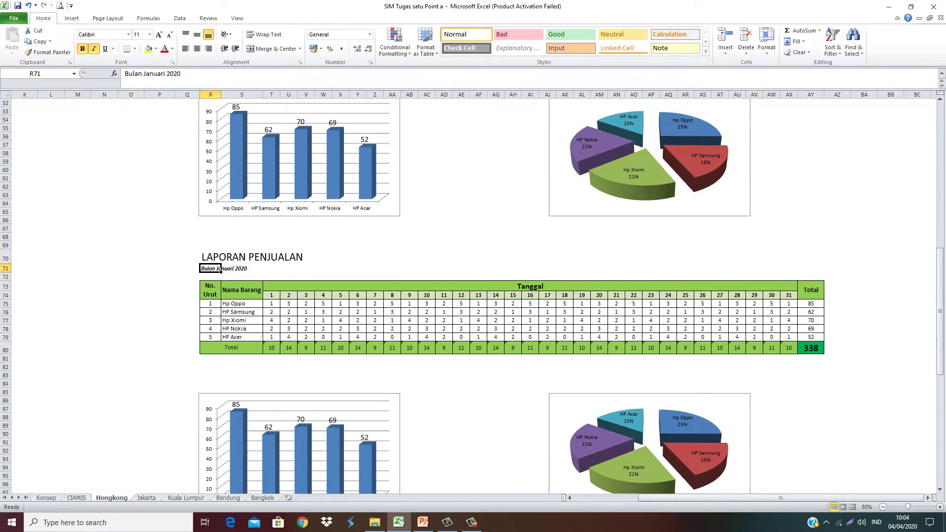
pyautogui.doubleClick(151, 74)
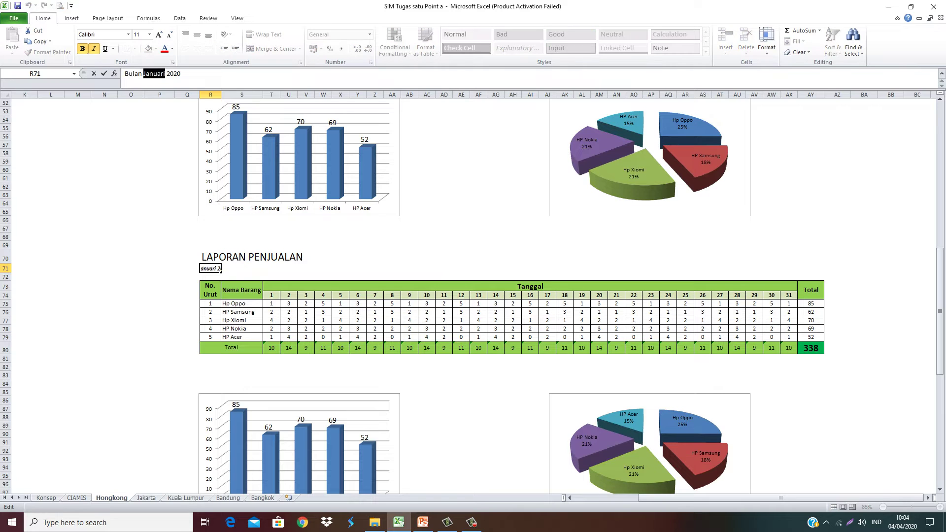
pyautogui.write('Maret')
pyautogui.hotkey('ctrl', 'shift', 'Left')
pyautogui.click(165, 48)
pyautogui.press('Return')
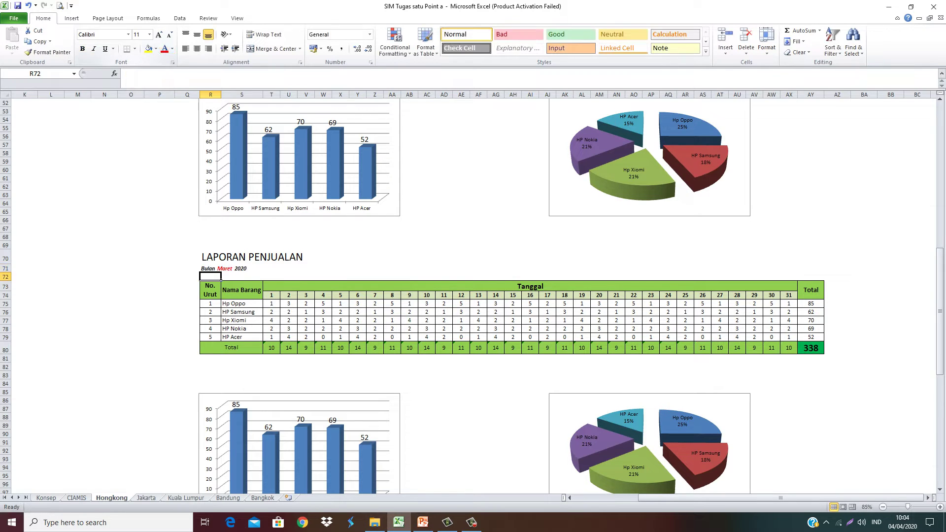
# Change the fourth report's subtitle to 'Bulan April 2020' with April in red
pyautogui.scroll(-2, 473, 296)
pyautogui.scroll(-5, 473, 296)
pyautogui.scroll(-3, 473, 296)
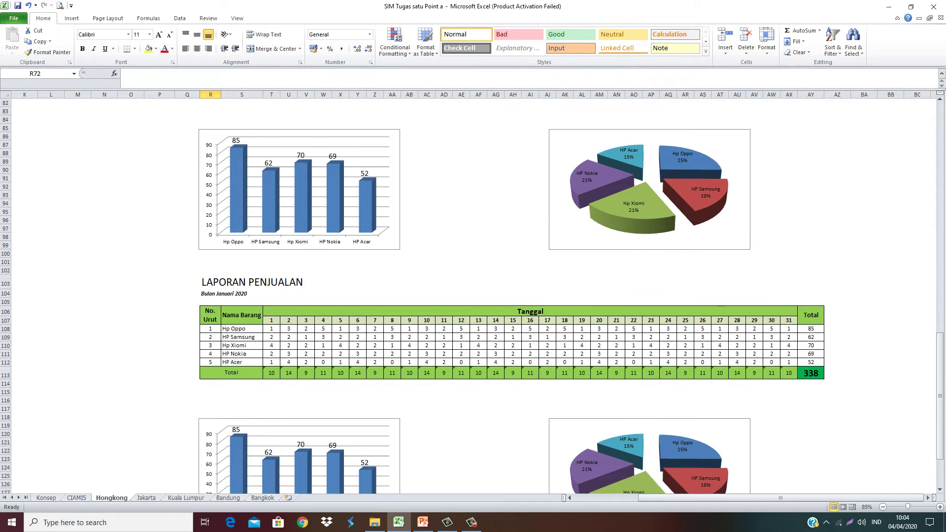
pyautogui.click(220, 294)
pyautogui.doubleClick(220, 294)
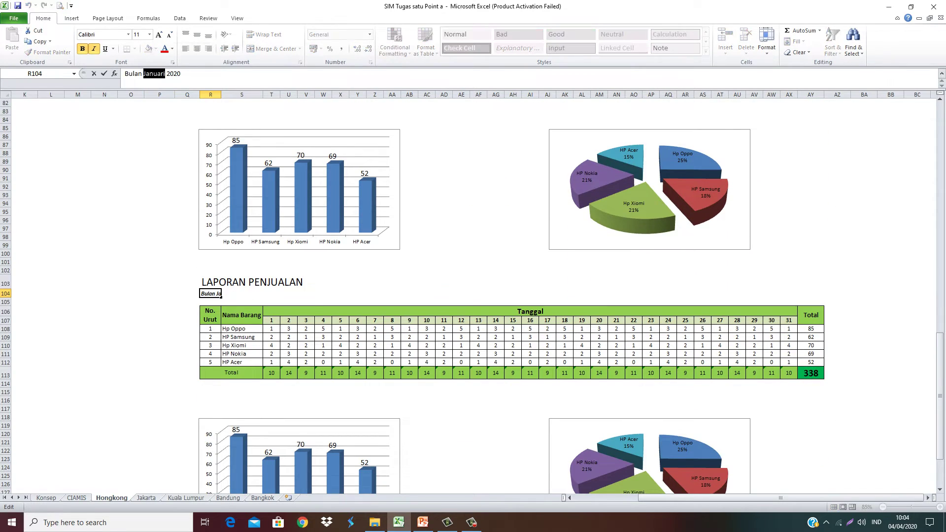
pyautogui.write('April')
pyautogui.doubleClick(150, 73)
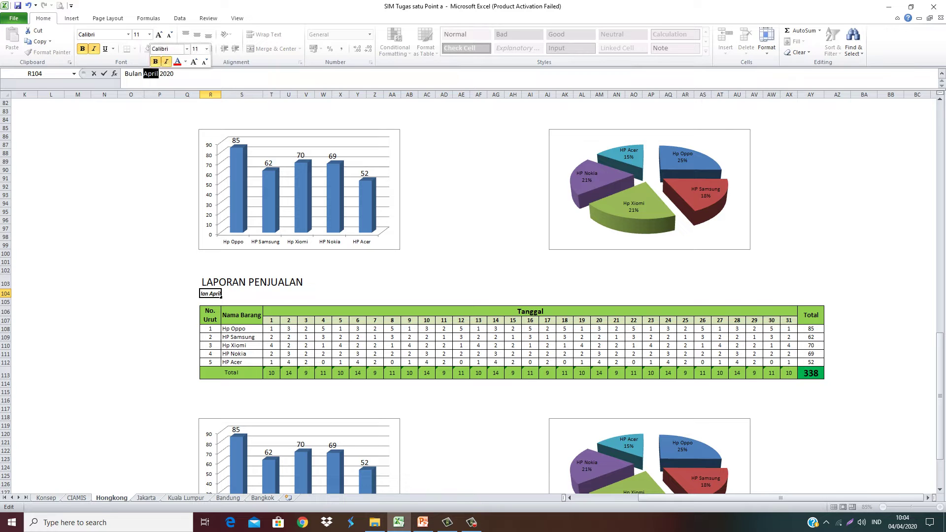
pyautogui.click(177, 61)
pyautogui.click(295, 197)
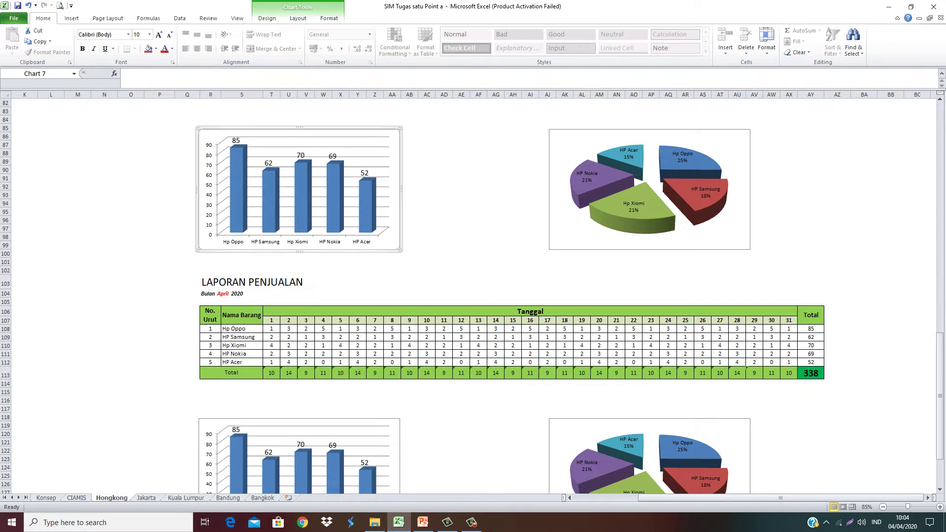
pyautogui.scroll(-4, 296, 198)
pyautogui.scroll(-4, 472, 288)
pyautogui.scroll(4, 472, 288)
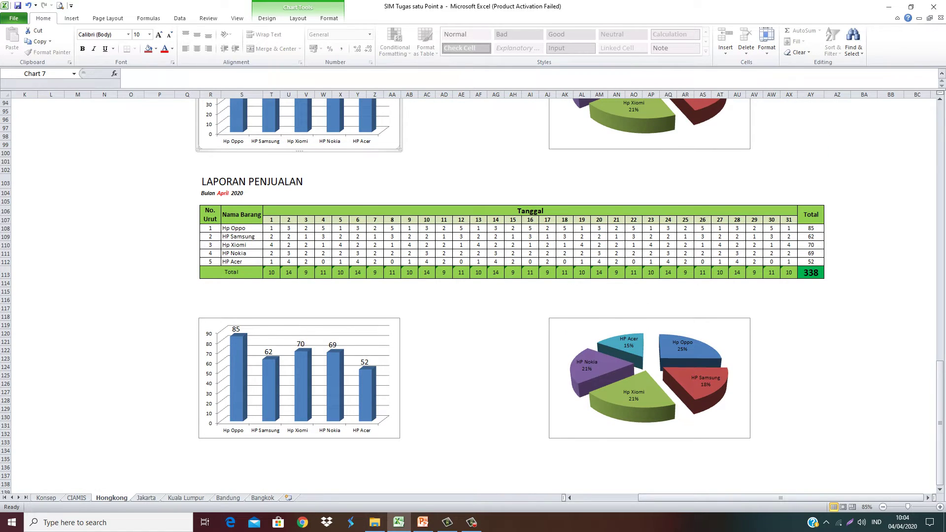
pyautogui.scroll(1, 473, 296)
pyautogui.scroll(8, 473, 296)
pyautogui.scroll(9, 473, 296)
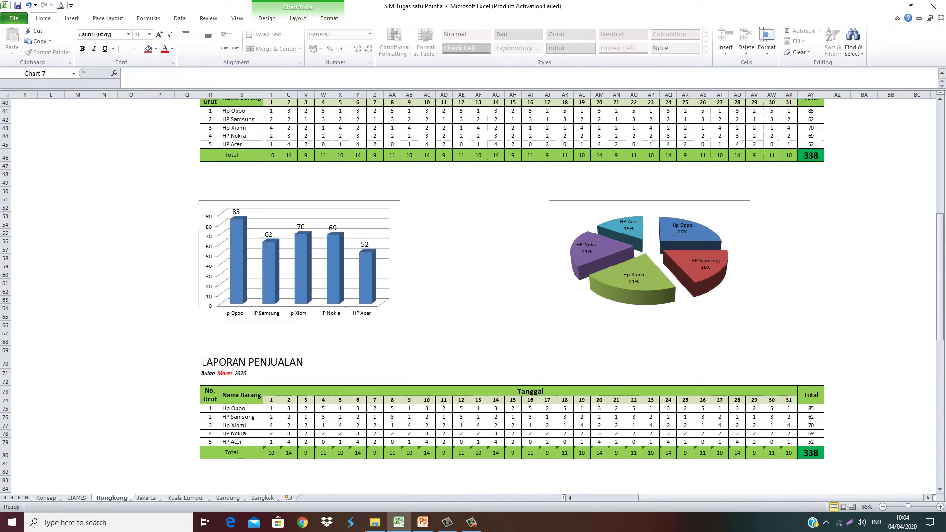
pyautogui.scroll(6, 473, 296)
pyautogui.scroll(6, 473, 295)
pyautogui.scroll(2, 473, 295)
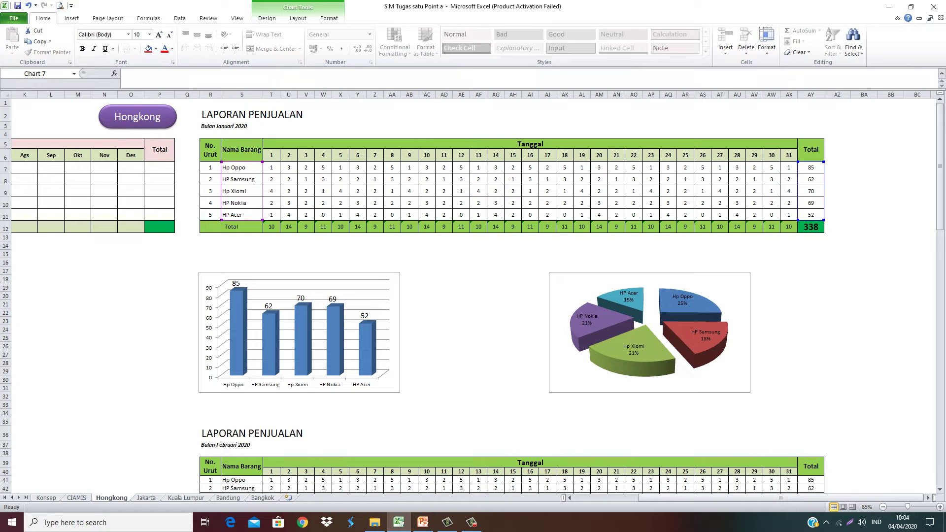
pyautogui.click(461, 329)
pyautogui.scroll(-4, 473, 296)
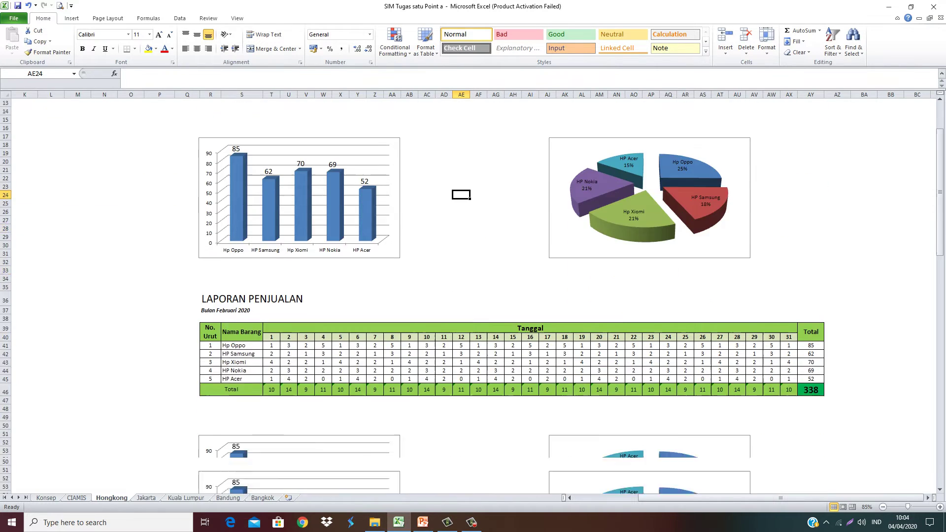
pyautogui.scroll(-1, 473, 296)
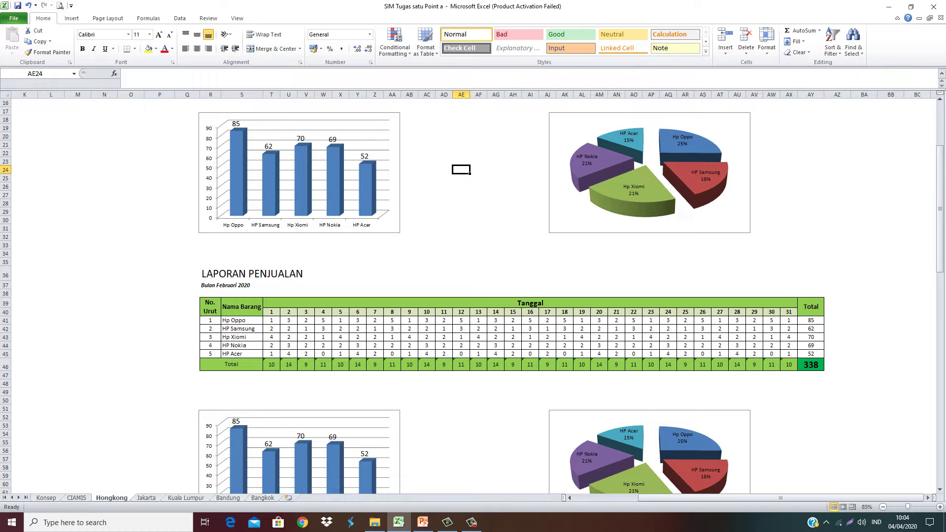
# Enter day 1 sales of 0, 1, 2 and 1 for Oppo, Samsung, Xiomi and Nokia
pyautogui.click(278, 321)
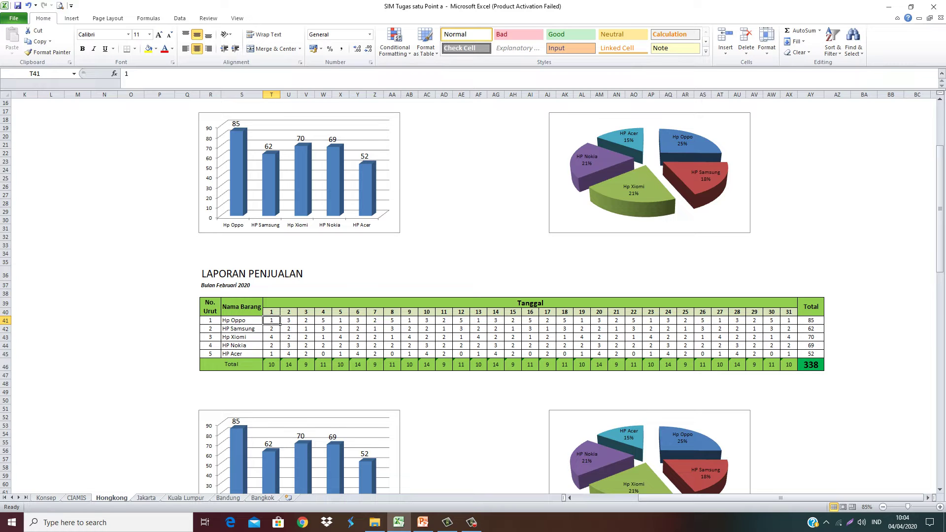
pyautogui.write('0')
pyautogui.press('Return')
pyautogui.write('1')
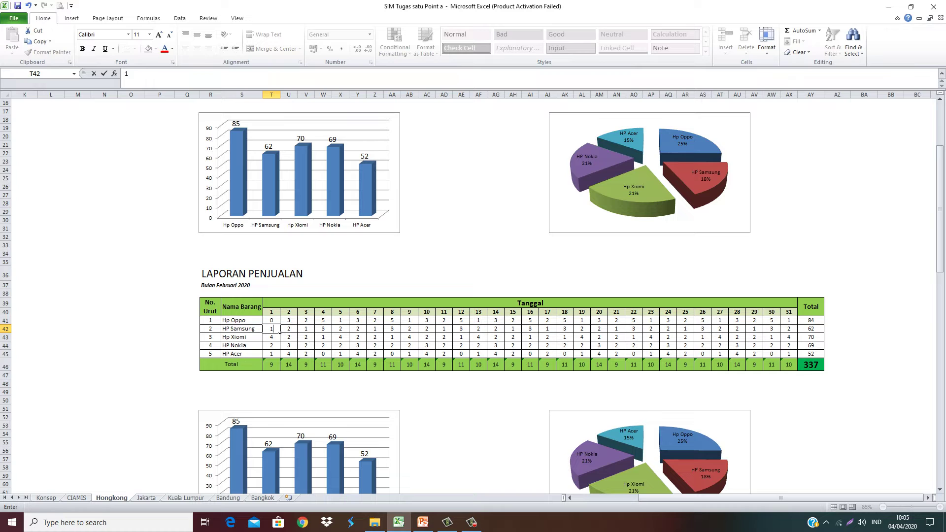
pyautogui.press('Return')
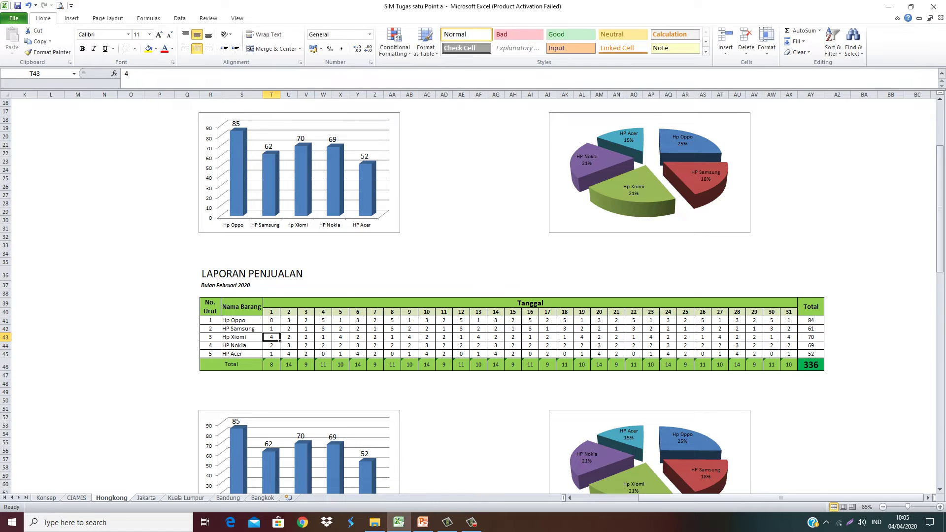
pyautogui.write('2')
pyautogui.press('Return')
pyautogui.write('1')
pyautogui.press('Return')
# Enter day 2 sales of 2, 1, 1, 2 and 5 for the five phones
pyautogui.click(272, 329)
pyautogui.click(290, 330)
pyautogui.click(296, 323)
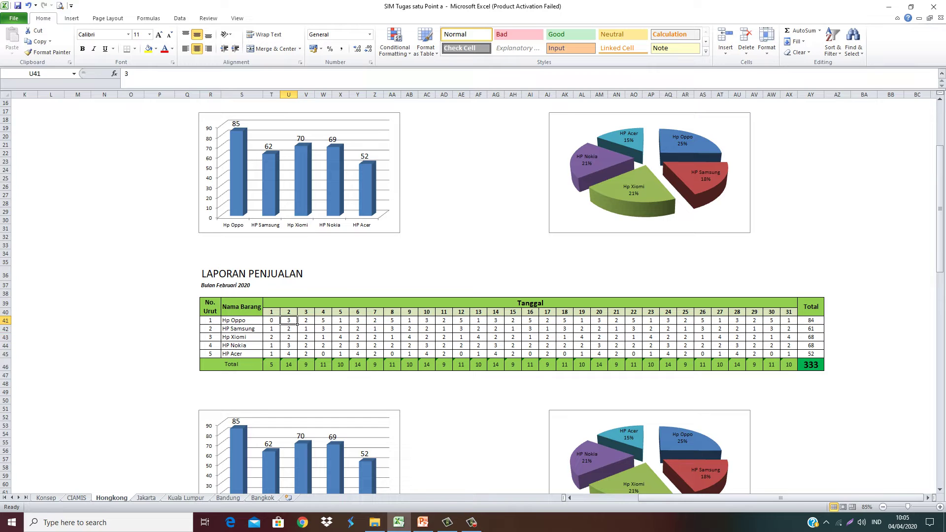
pyautogui.write('2')
pyautogui.press('Return')
pyautogui.write('1')
pyautogui.press('Return')
pyautogui.write('1')
pyautogui.press('Return')
pyautogui.write('2')
pyautogui.press('Return')
pyautogui.write('5')
pyautogui.click(306, 320)
# Enter day 3 sales of 3, 2, 3, 4 and 1 for the five phones
pyautogui.write('3')
pyautogui.press('Return')
pyautogui.write('2')
pyautogui.press('Return')
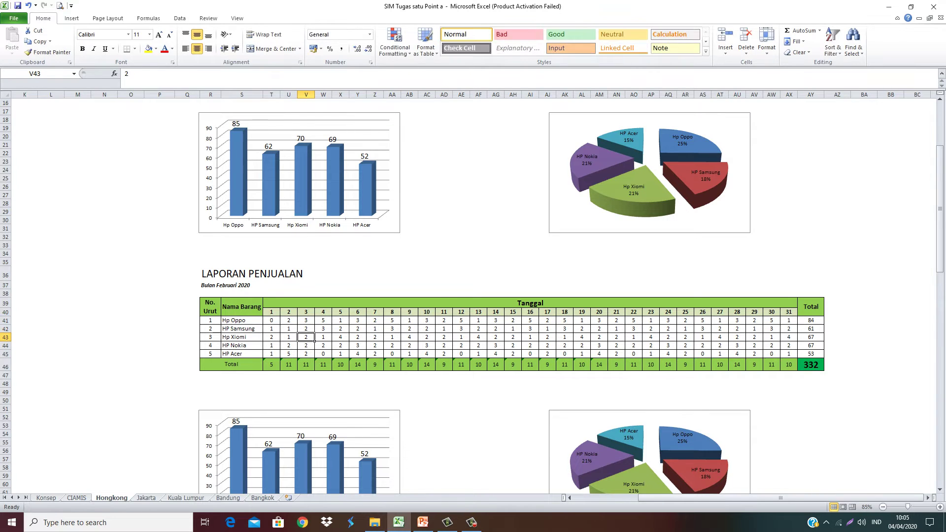
pyautogui.write('3')
pyautogui.press('Return')
pyautogui.write('4')
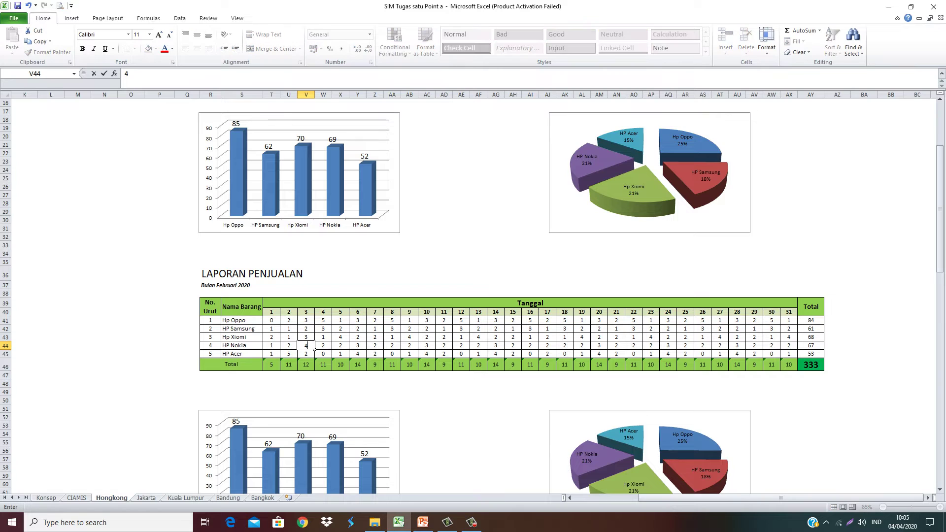
pyautogui.press('Return')
pyautogui.write('1')
pyautogui.click(313, 347)
pyautogui.click(314, 323)
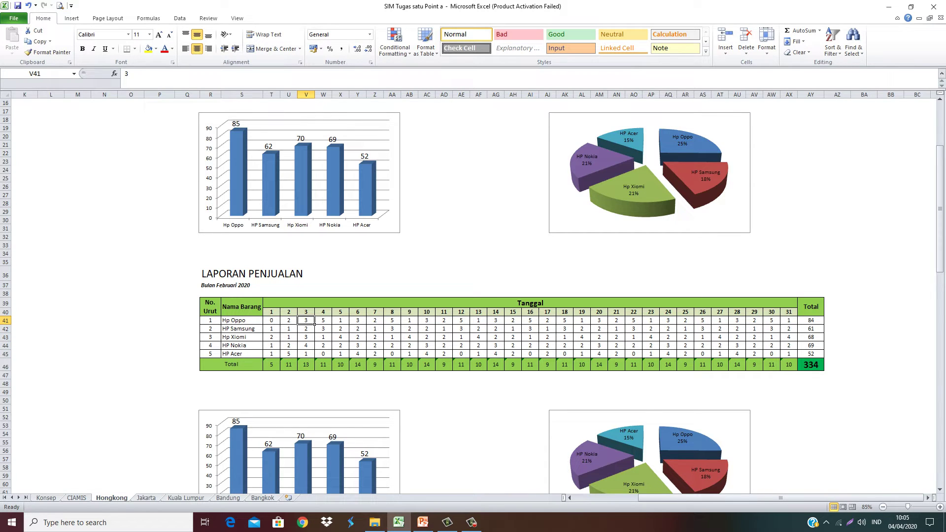
# Copy the day 1–3 figures into days 4–6 and days 7–9
pyautogui.moveTo(271, 320); pyautogui.dragTo(314, 356)
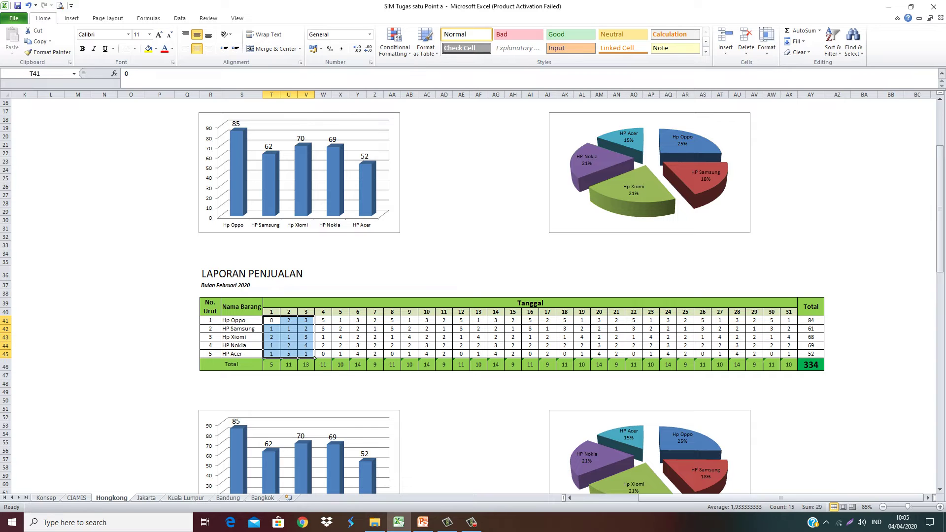
pyautogui.hotkey('ctrl', 'c')
pyautogui.click(323, 320)
pyautogui.hotkey('ctrl', 'v')
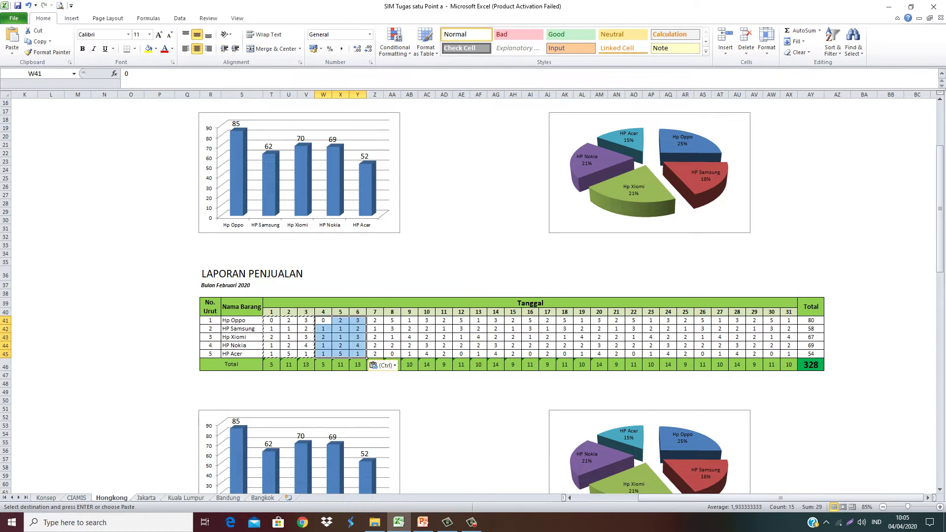
pyautogui.click(374, 320)
pyautogui.hotkey('ctrl', 'v')
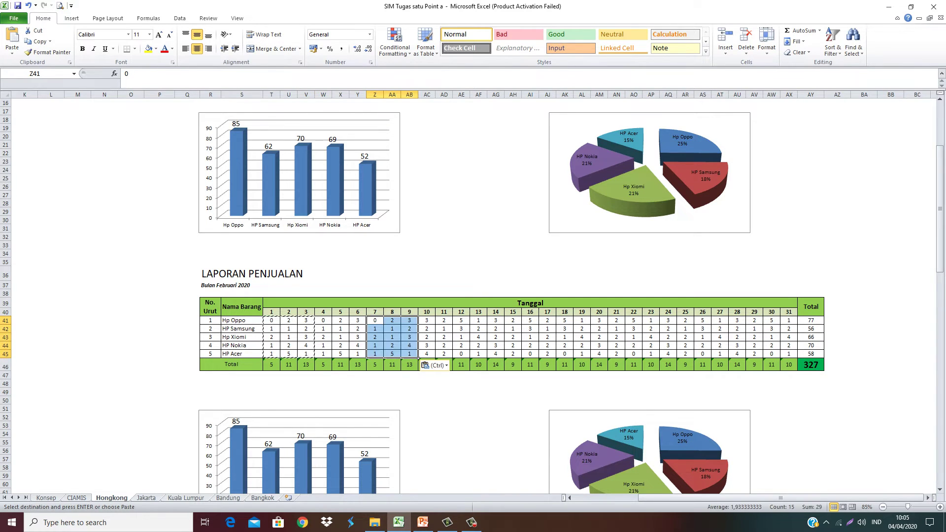
# Copy the day 2–9 block into days 10, 17, 20 and 23 to fill the month
pyautogui.moveTo(289, 320); pyautogui.dragTo(410, 354)
pyautogui.hotkey('ctrl', 'c')
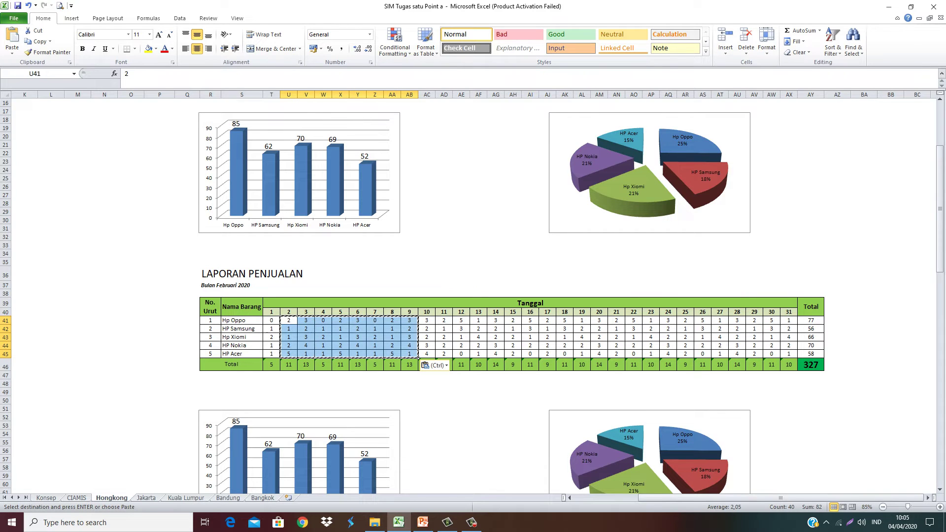
pyautogui.click(426, 320)
pyautogui.hotkey('ctrl', 'v')
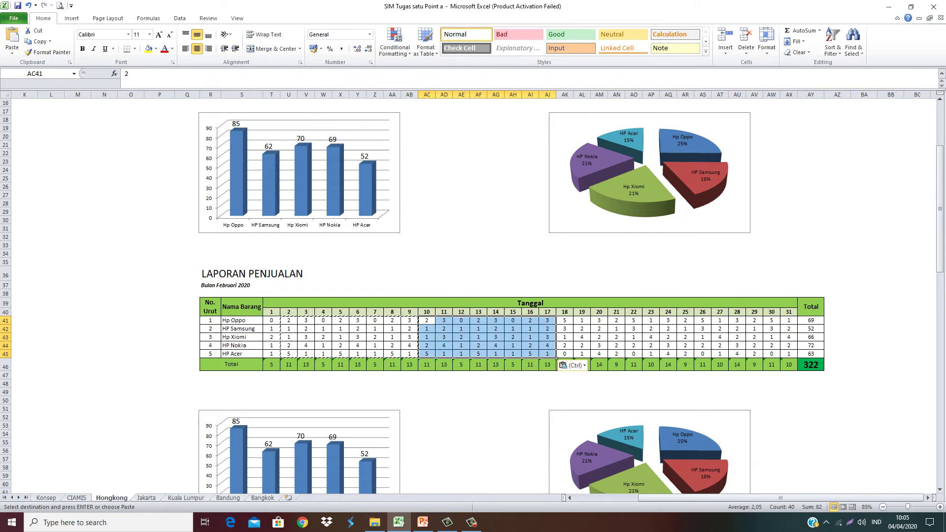
pyautogui.click(548, 321)
pyautogui.hotkey('ctrl', 'v')
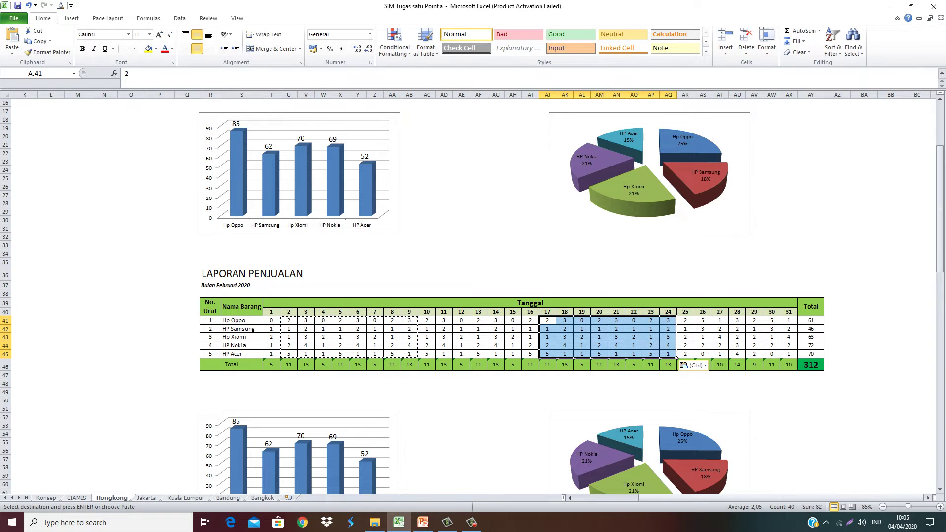
pyautogui.click(607, 321)
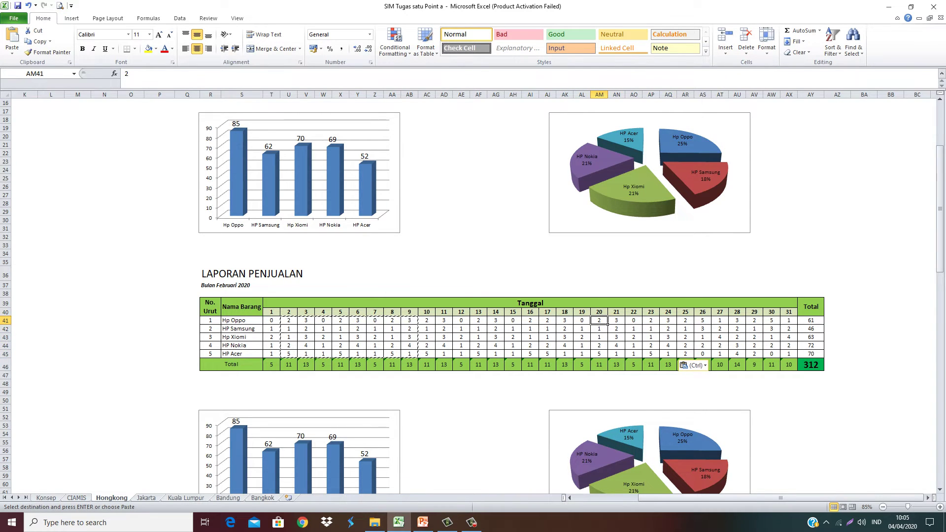
pyautogui.hotkey('ctrl', 'v')
pyautogui.click(658, 322)
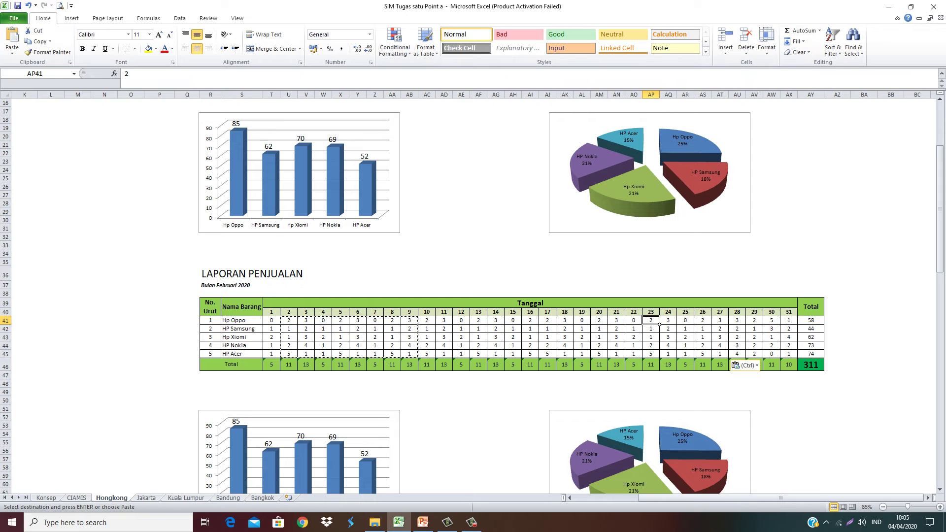
pyautogui.hotkey('ctrl', 'v')
pyautogui.click(702, 320)
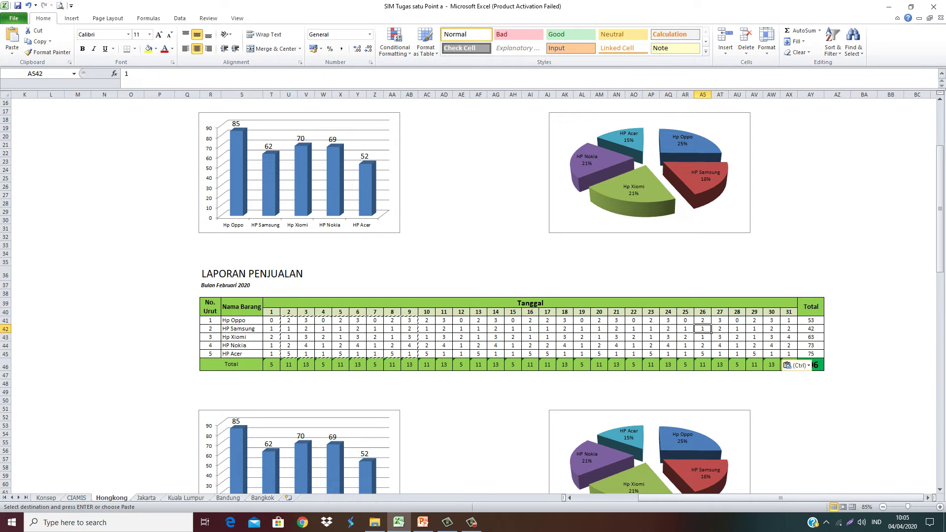
pyautogui.click(340, 320)
pyautogui.press('Escape')
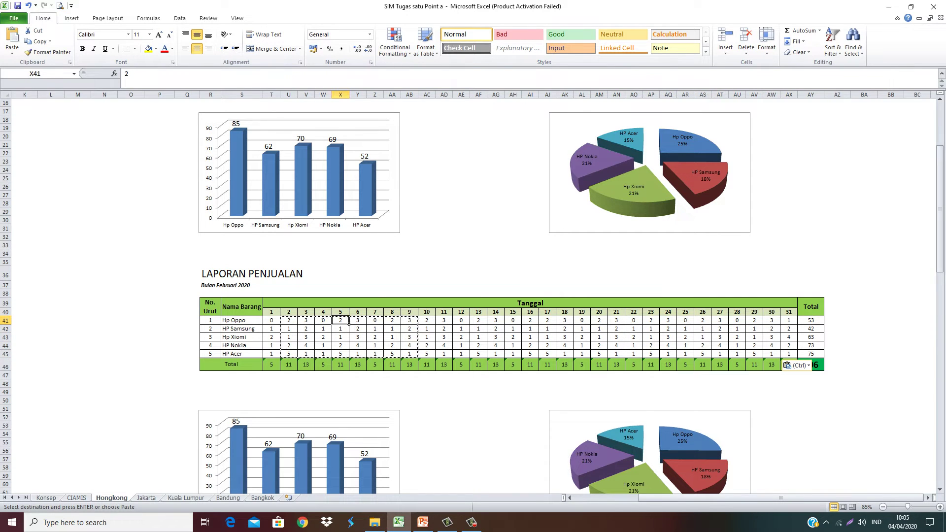
pyautogui.click(564, 345)
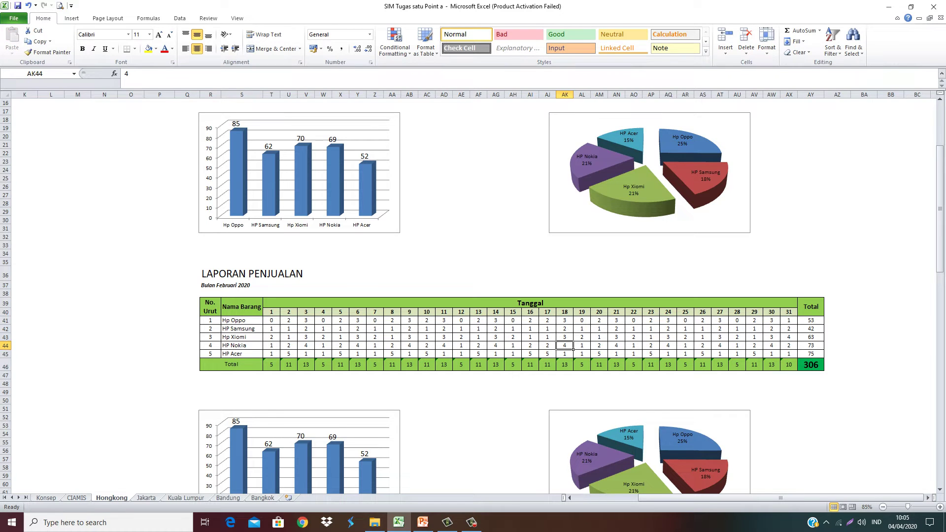
# Set HP Acer's sales to 0 on day 2, day 8, several later days and day 30
pyautogui.click(279, 356)
pyautogui.click(296, 355)
pyautogui.write('0')
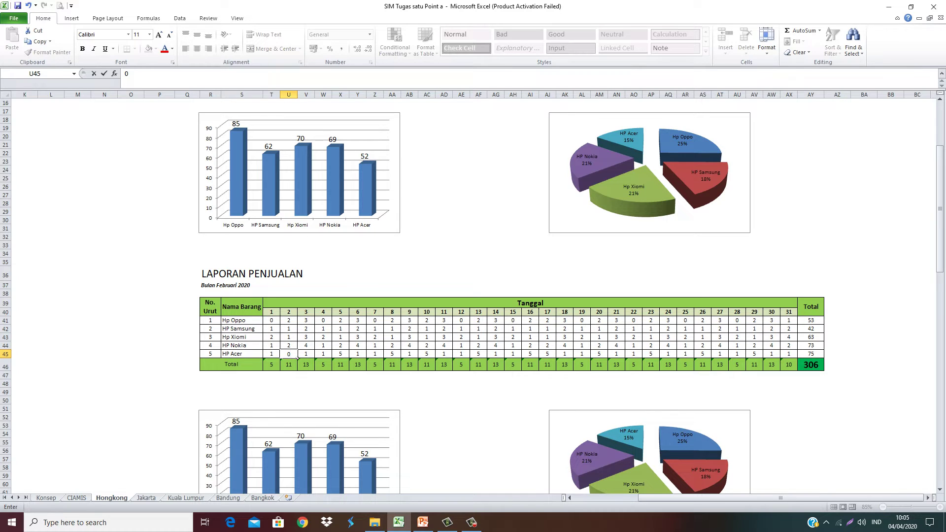
pyautogui.click(398, 355)
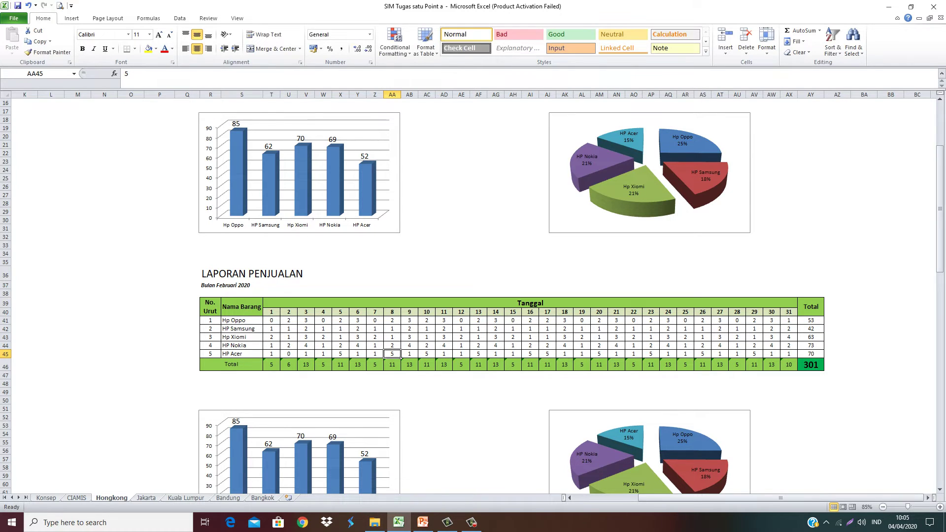
pyautogui.write('0')
pyautogui.click(530, 354)
pyautogui.write('0')
pyautogui.click(547, 355)
pyautogui.write('0')
pyautogui.click(651, 354)
pyautogui.write('0')
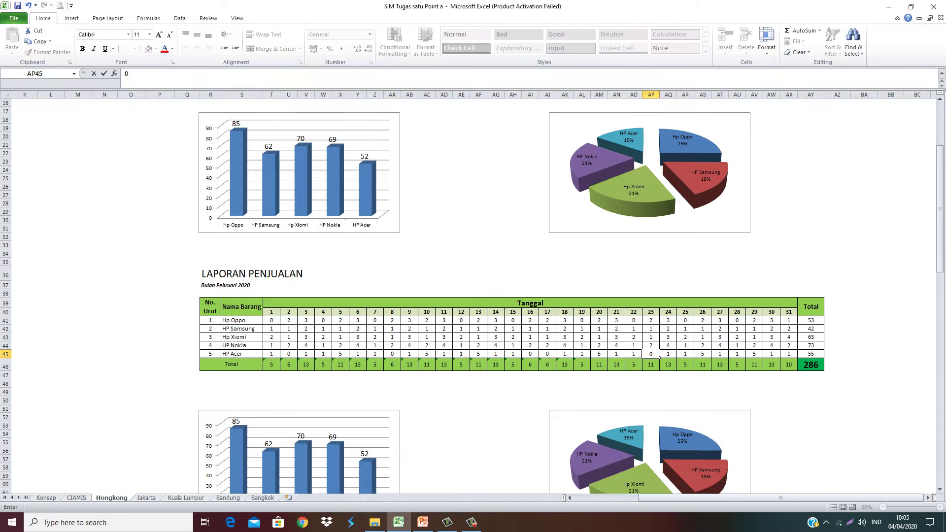
pyautogui.click(703, 355)
pyautogui.write('0')
pyautogui.click(676, 346)
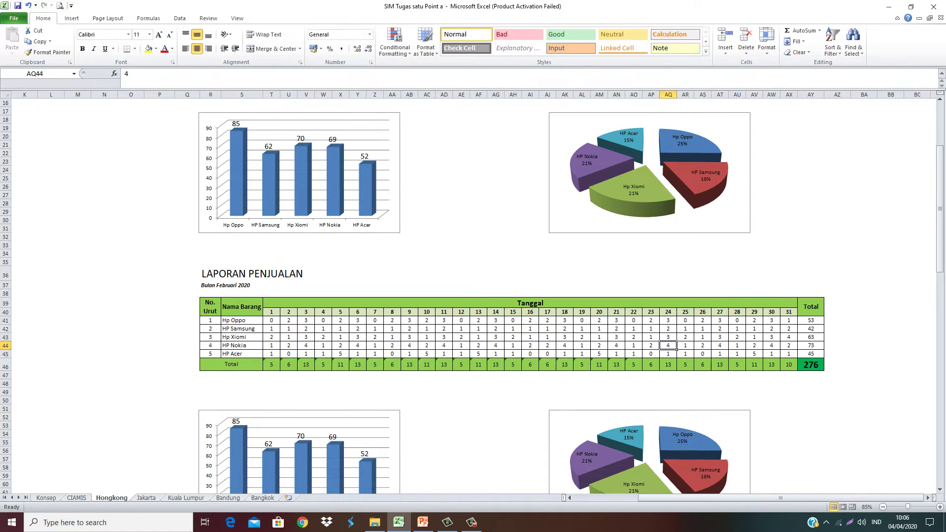
pyautogui.click(755, 354)
pyautogui.write('0')
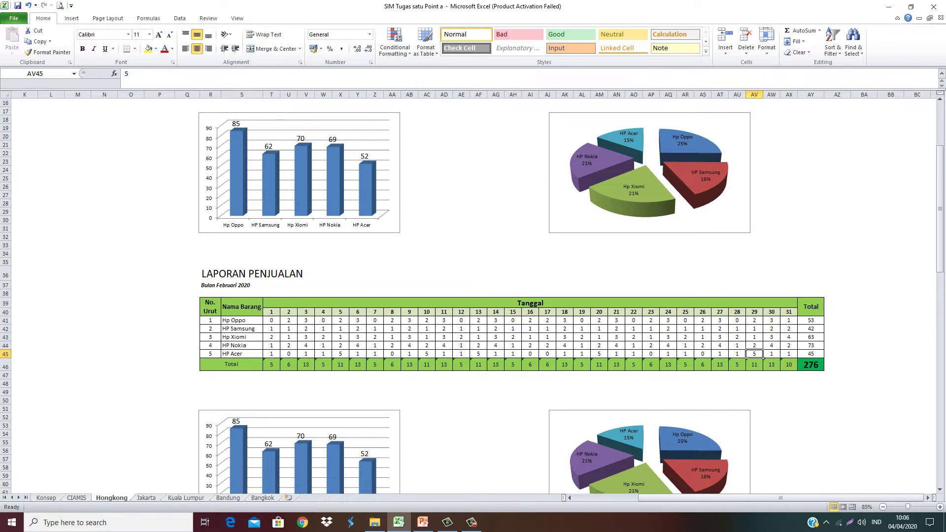
pyautogui.click(689, 346)
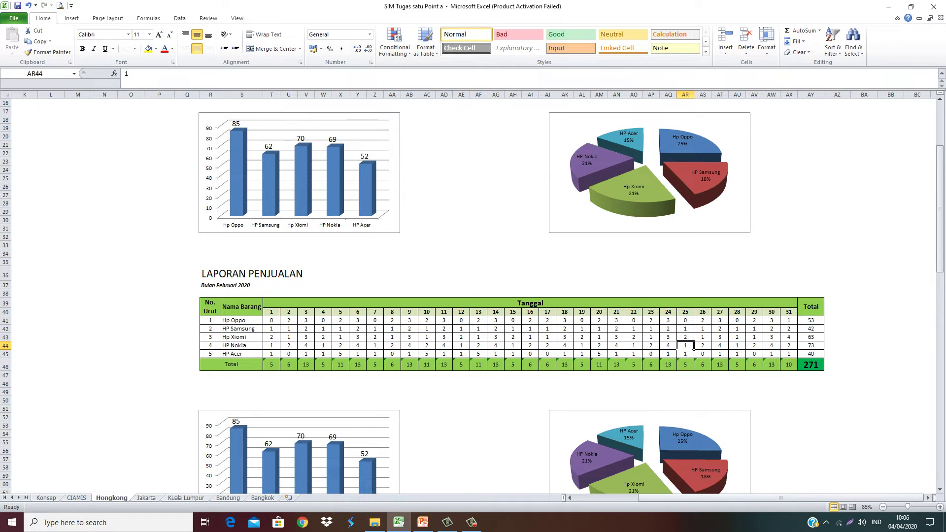
# Set HP Acer's day 5 sales to 0 and day 13 sales to 1
pyautogui.click(347, 356)
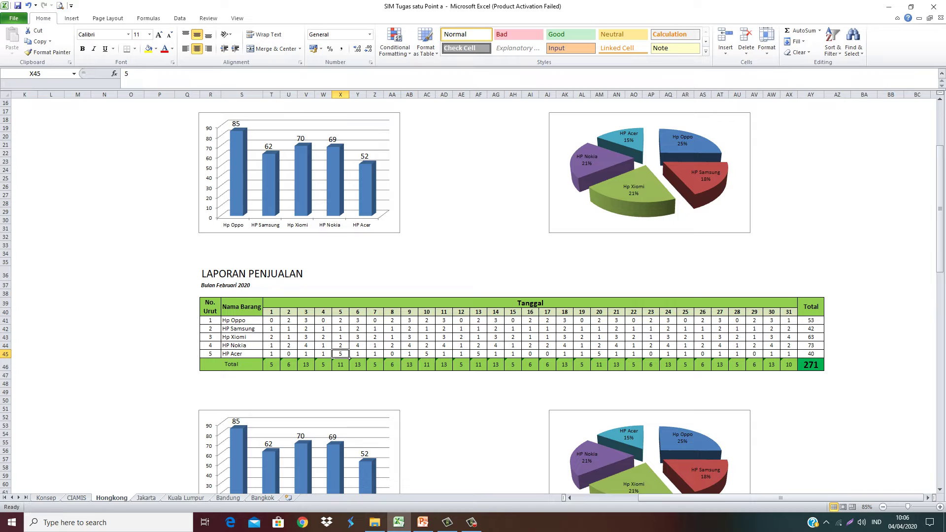
pyautogui.write('0')
pyautogui.click(399, 348)
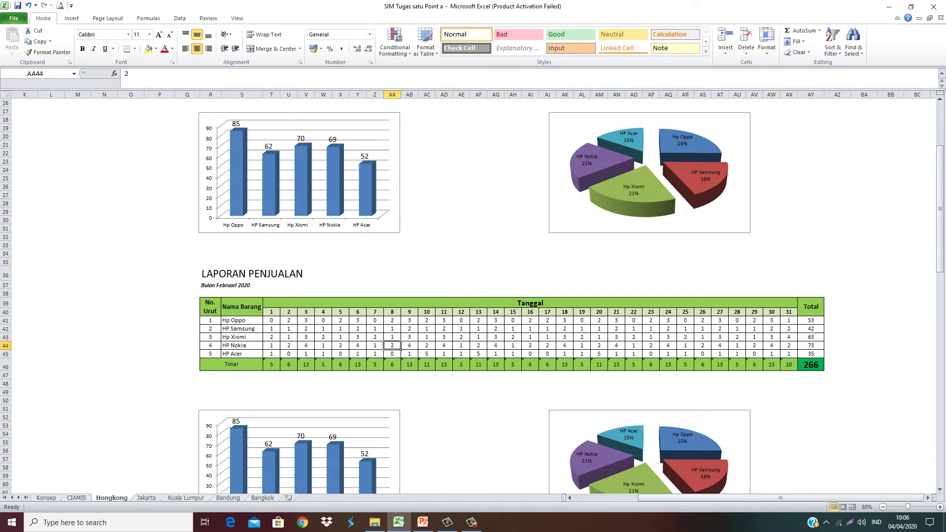
pyautogui.click(486, 356)
pyautogui.write('1')
pyautogui.click(521, 348)
# Check the sums of the daily totals and product totals in the status bar
pyautogui.scroll(-3, 314, 357)
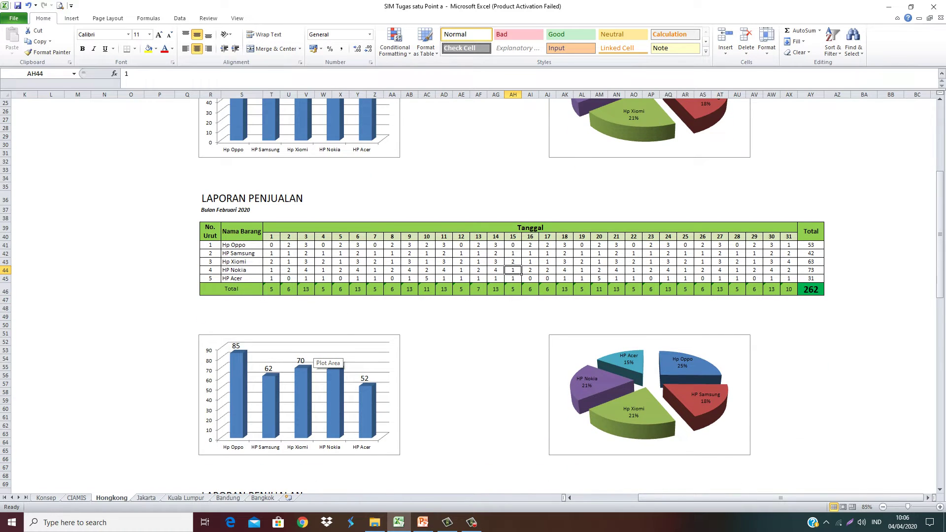
pyautogui.moveTo(271, 289); pyautogui.dragTo(591, 294)
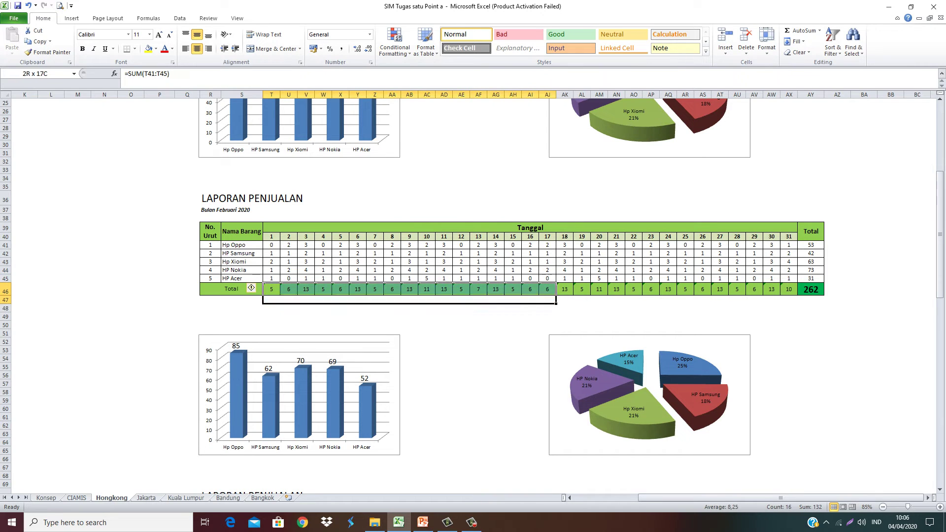
pyautogui.moveTo(811, 245); pyautogui.dragTo(824, 282)
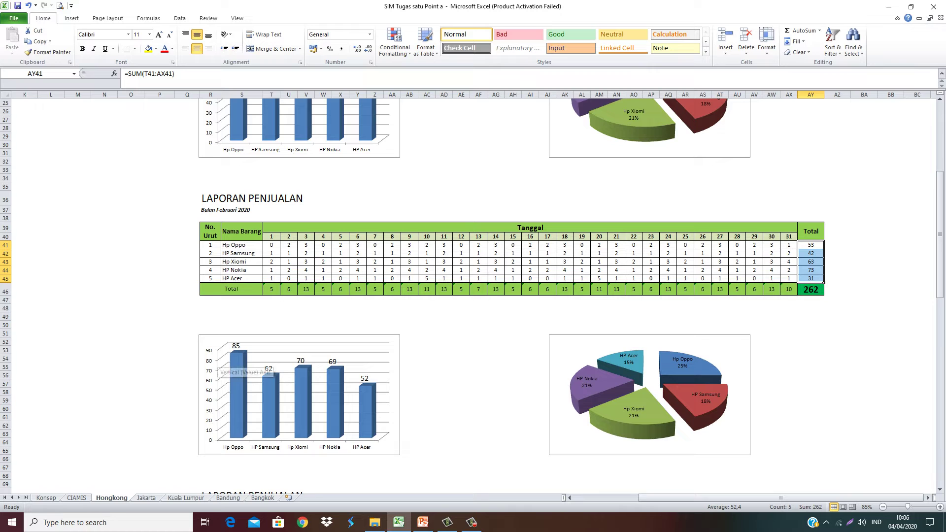
pyautogui.click(461, 409)
pyautogui.scroll(3, 316, 358)
pyautogui.scroll(-3, 316, 358)
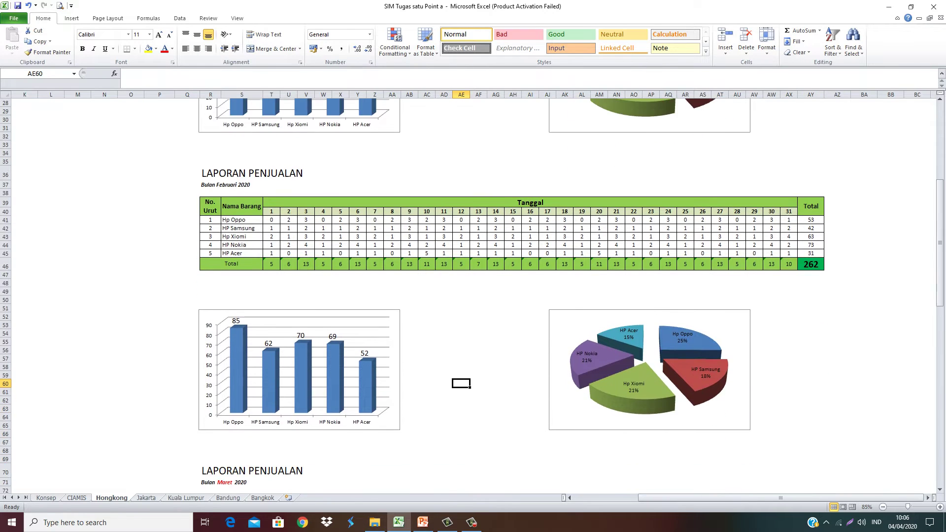
pyautogui.scroll(-4, 315, 357)
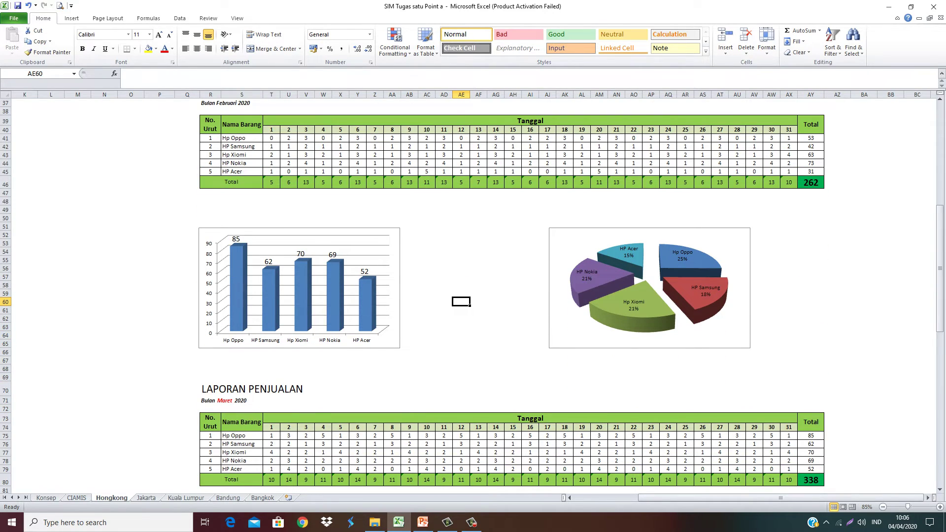
# Select the February bar chart and show its Chart Tools Layout options
pyautogui.click(382, 345)
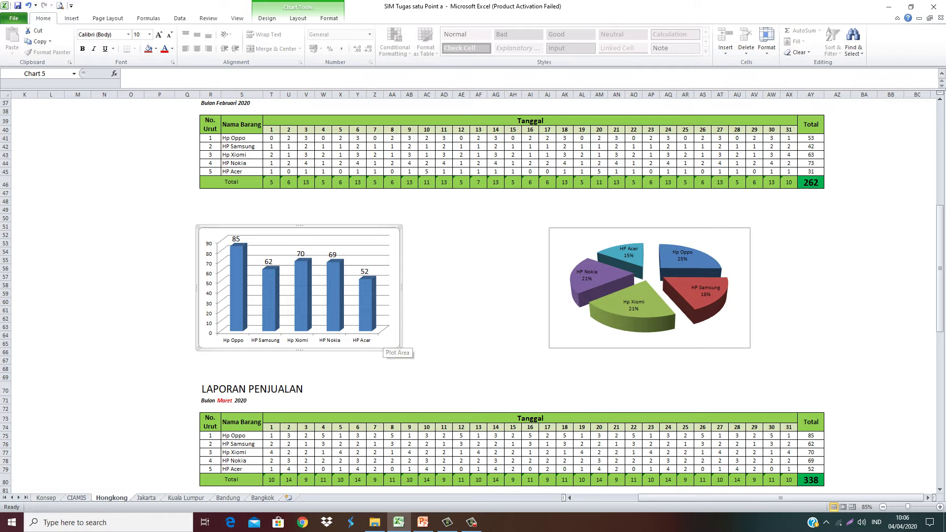
pyautogui.scroll(3, 382, 345)
pyautogui.scroll(1, 382, 345)
pyautogui.scroll(6, 382, 345)
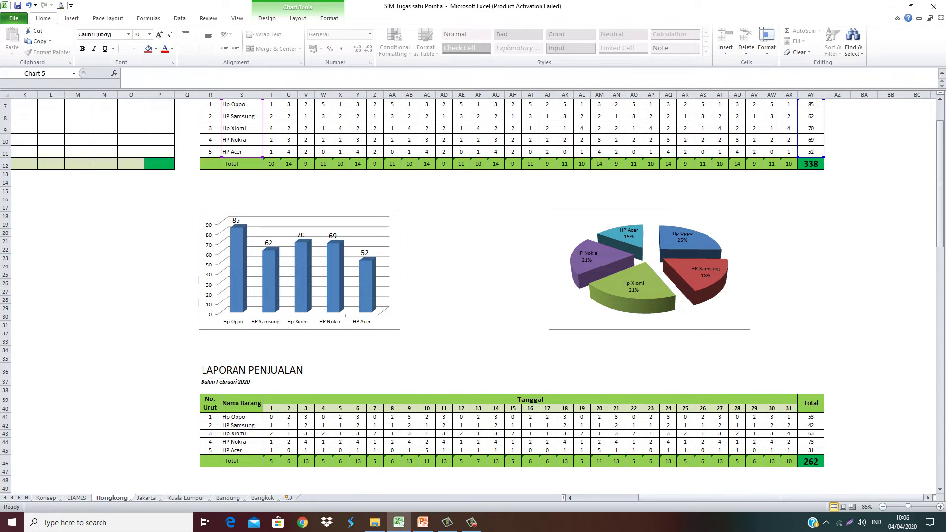
pyautogui.scroll(-4, 444, 295)
pyautogui.scroll(-4, 444, 295)
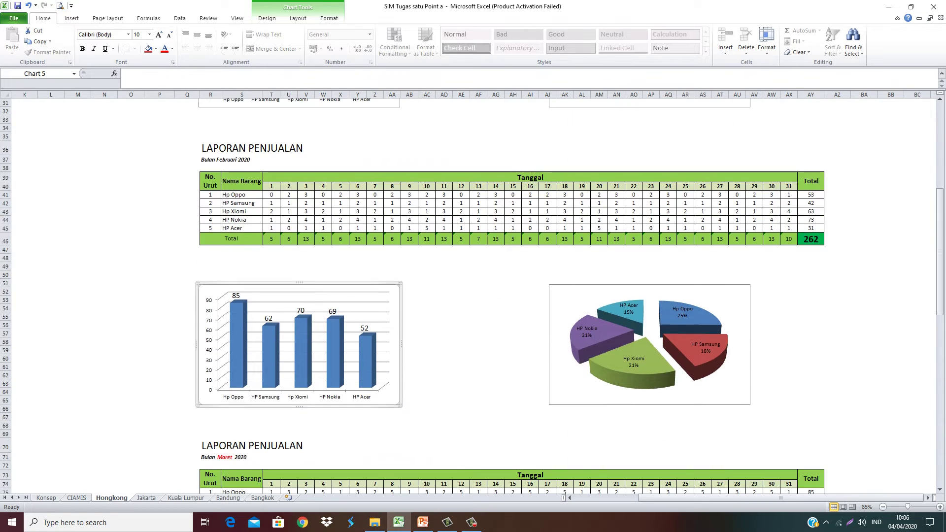
pyautogui.click(444, 383)
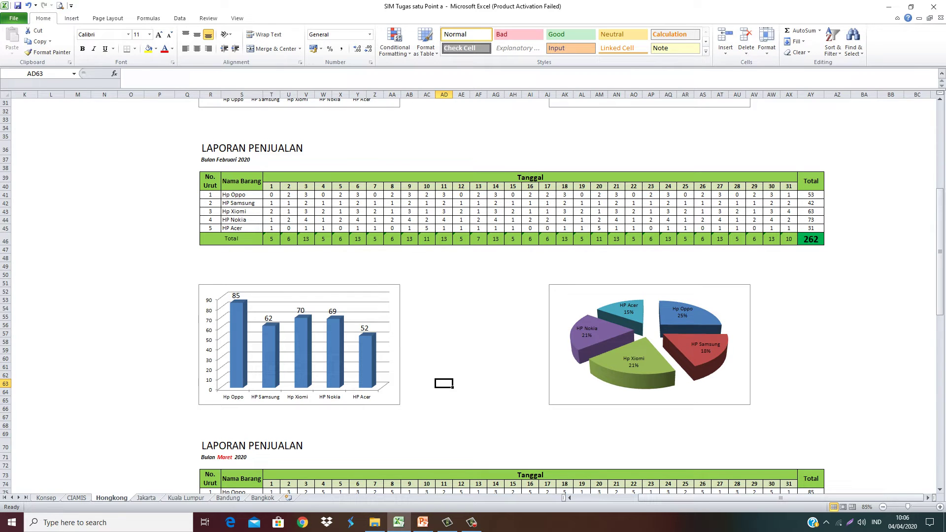
pyautogui.click(345, 345)
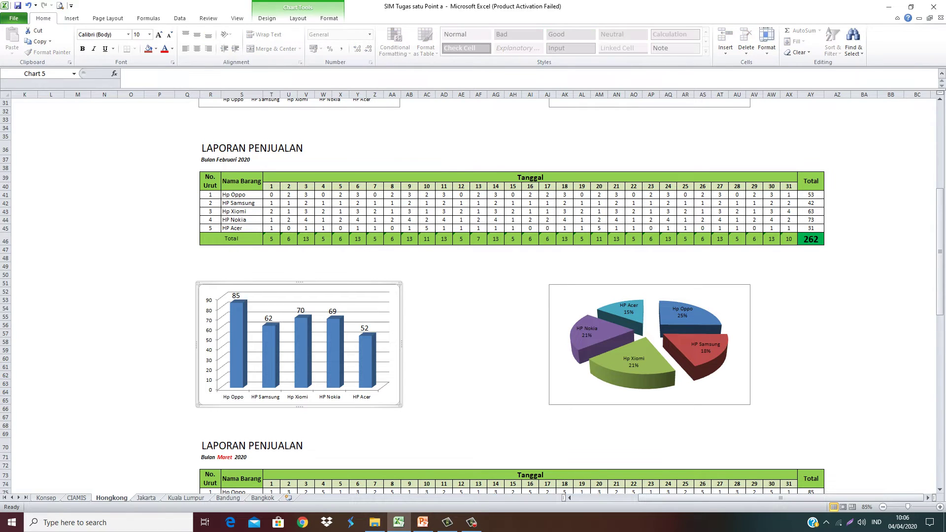
pyautogui.click(444, 350)
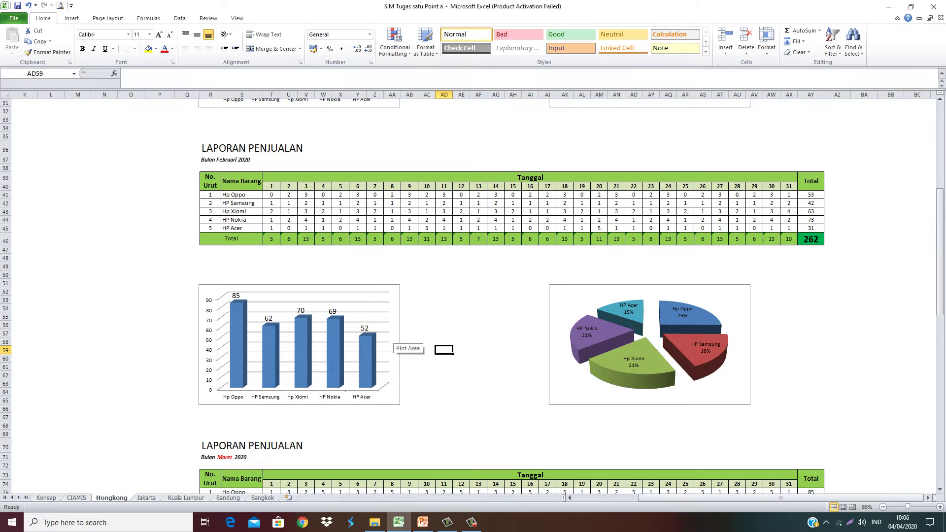
pyautogui.click(389, 343)
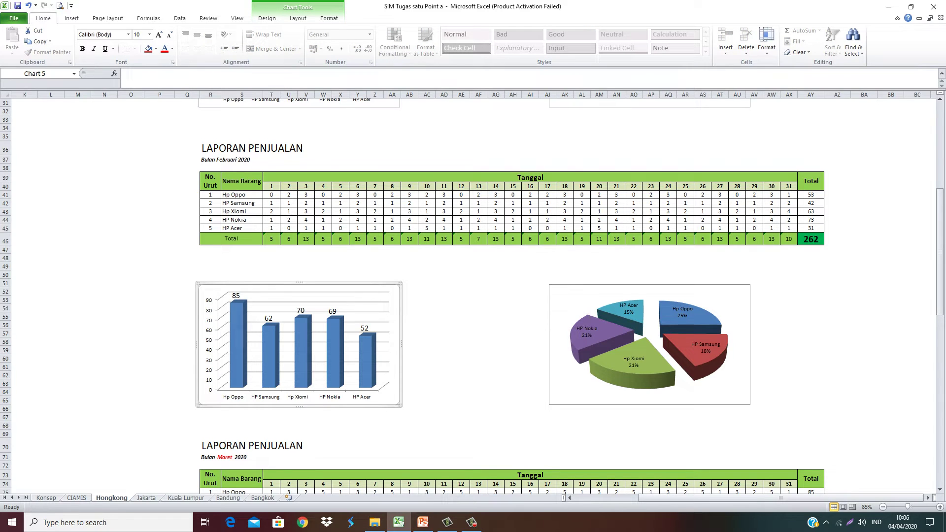
pyautogui.click(329, 19)
pyautogui.click(298, 18)
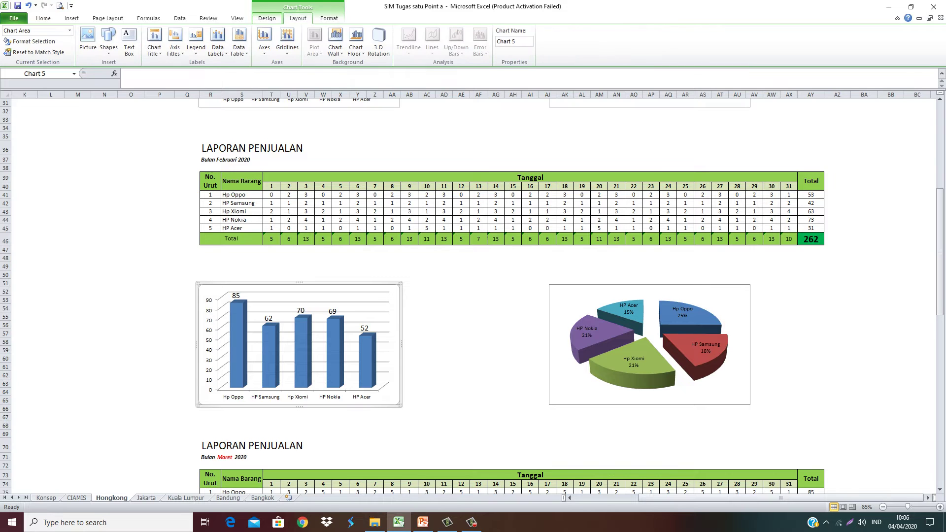
pyautogui.click(267, 19)
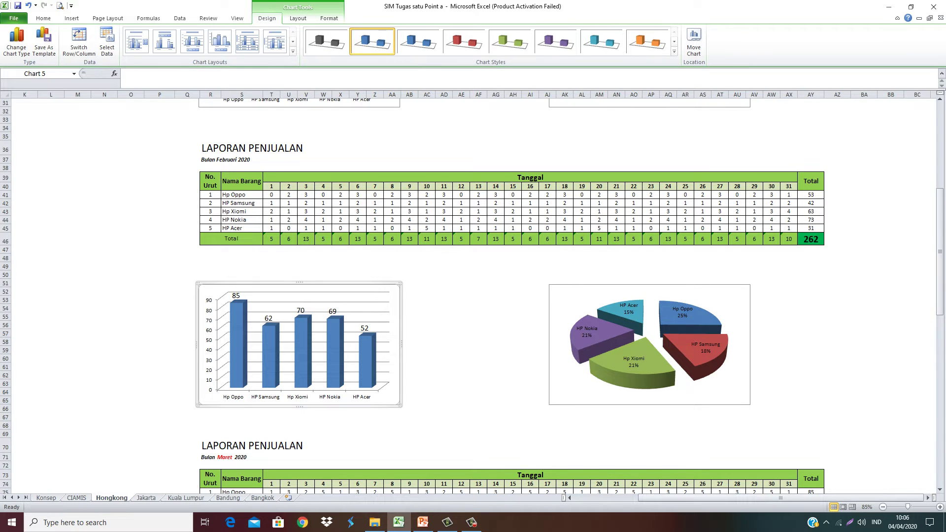
pyautogui.click(444, 400)
pyautogui.click(299, 345)
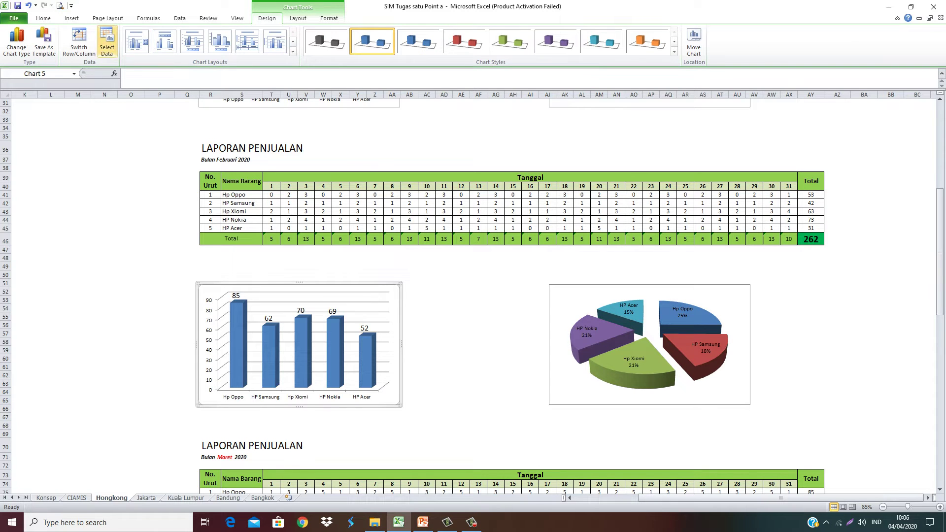
pyautogui.click(107, 47)
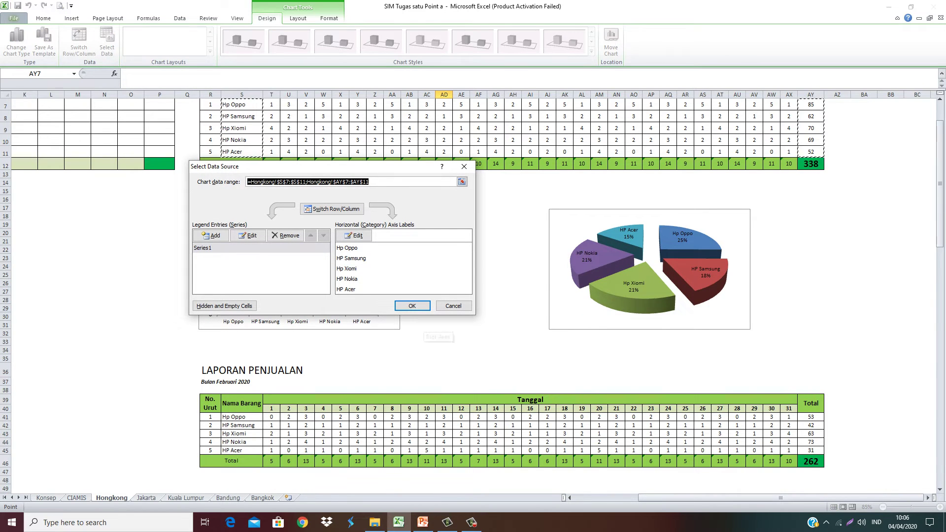
pyautogui.scroll(1, 472, 296)
pyautogui.scroll(1, 472, 296)
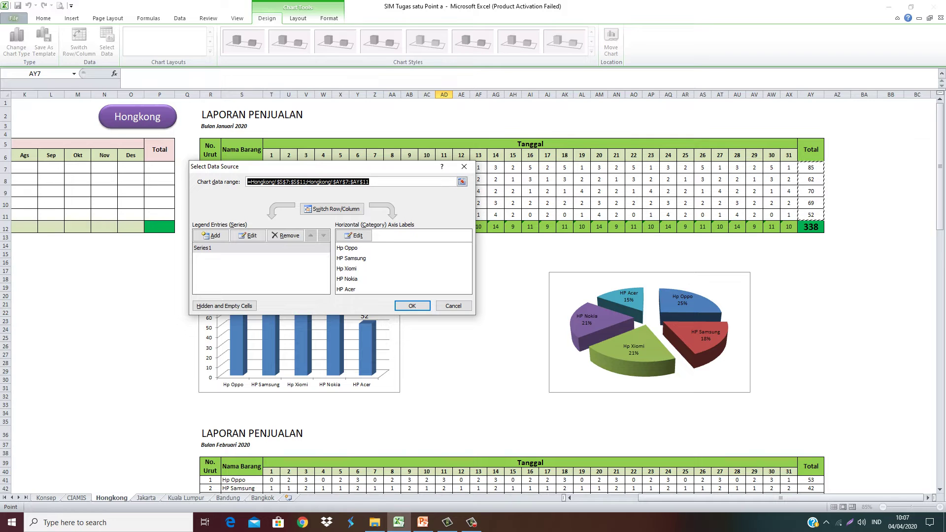
pyautogui.scroll(-2, 472, 296)
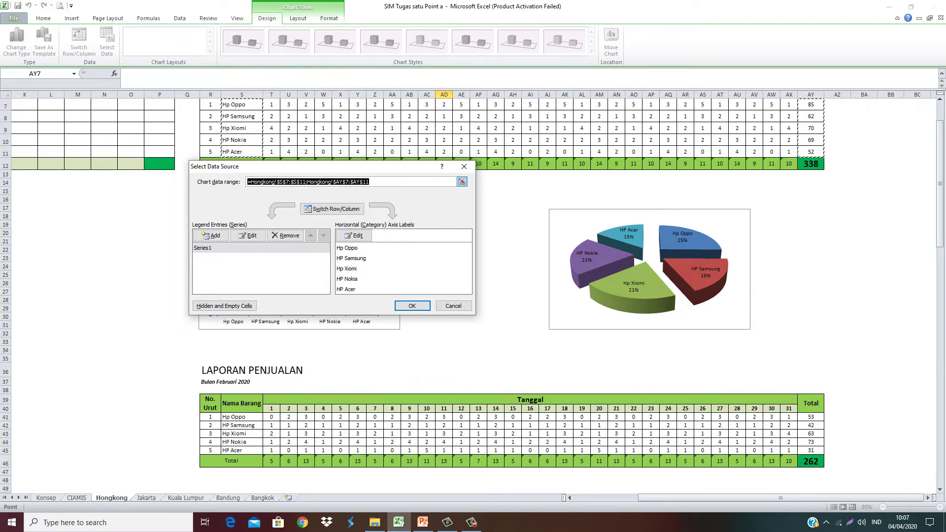
pyautogui.click(461, 182)
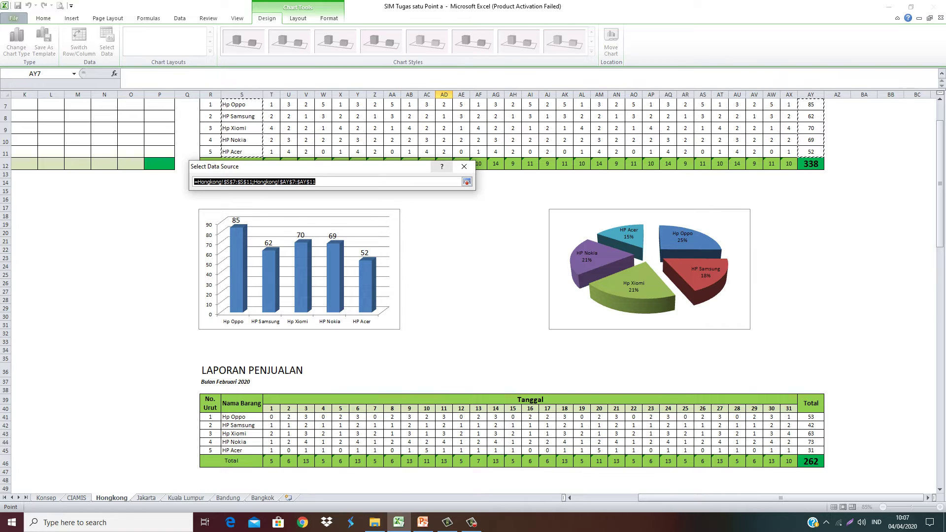
pyautogui.scroll(-3, 472, 295)
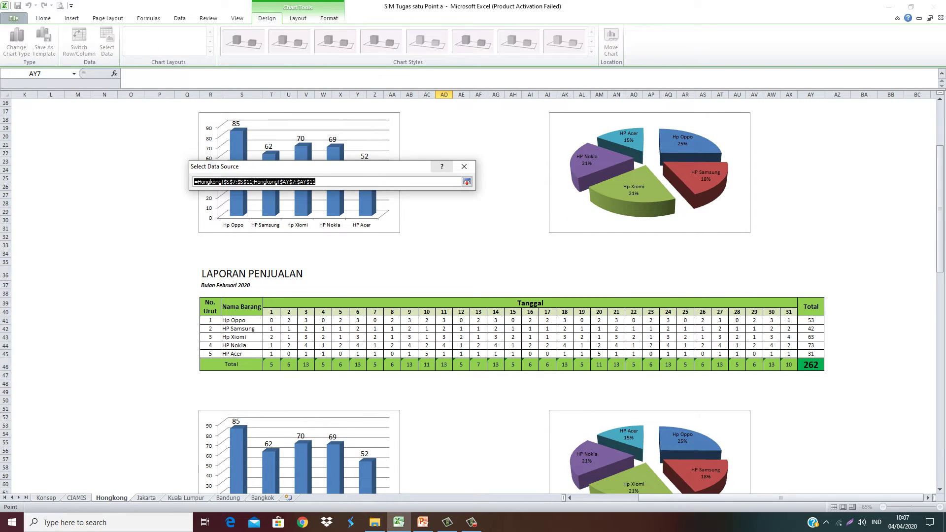
pyautogui.moveTo(242, 320); pyautogui.dragTo(242, 354)
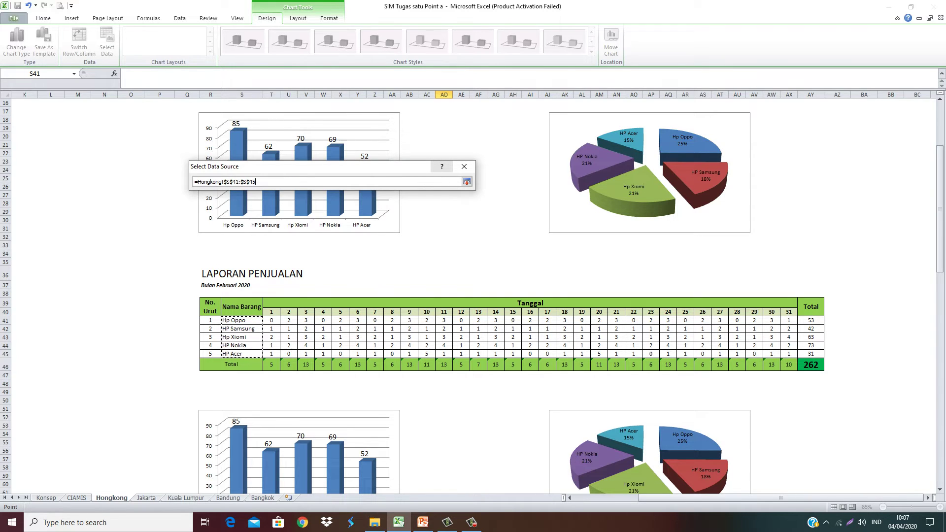
pyautogui.moveTo(810, 320); pyautogui.dragTo(810, 354)
pyautogui.press('Return')
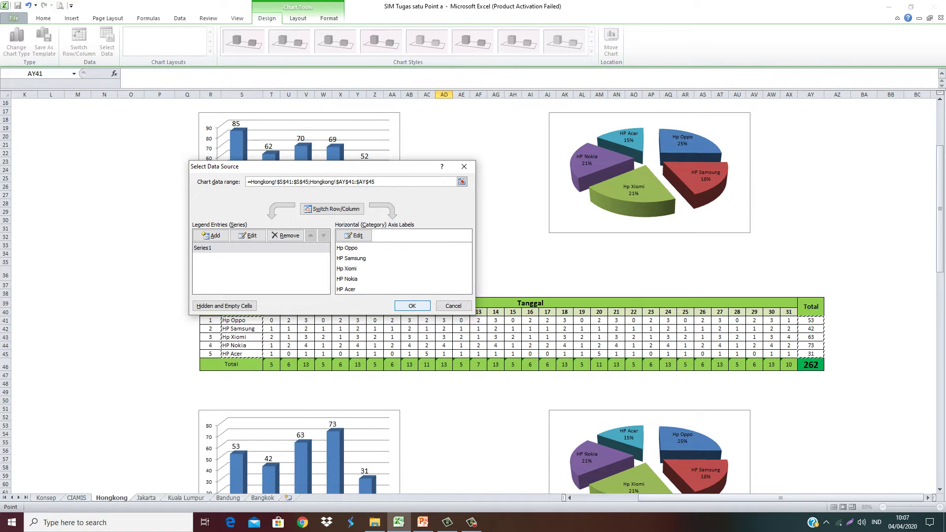
pyautogui.click(412, 306)
pyautogui.scroll(-4, 412, 296)
pyautogui.scroll(-1, 413, 296)
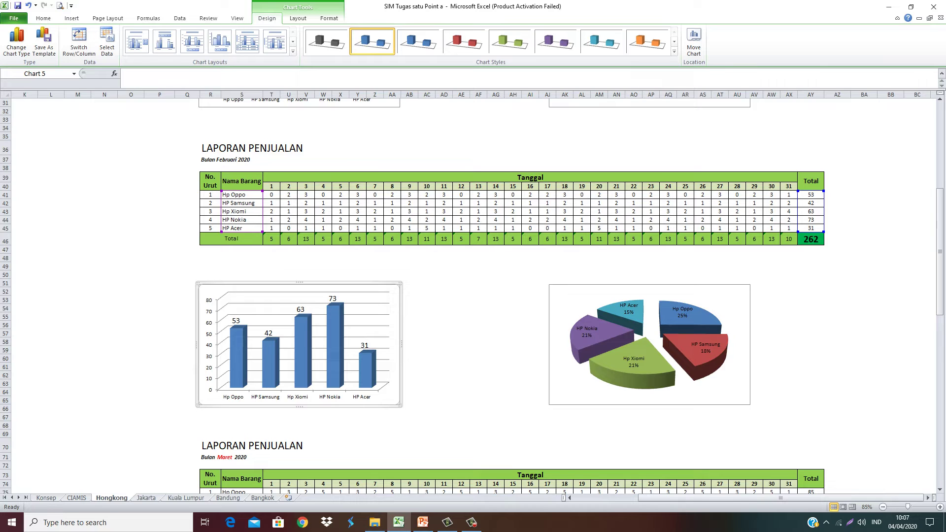
pyautogui.click(444, 401)
pyautogui.click(443, 350)
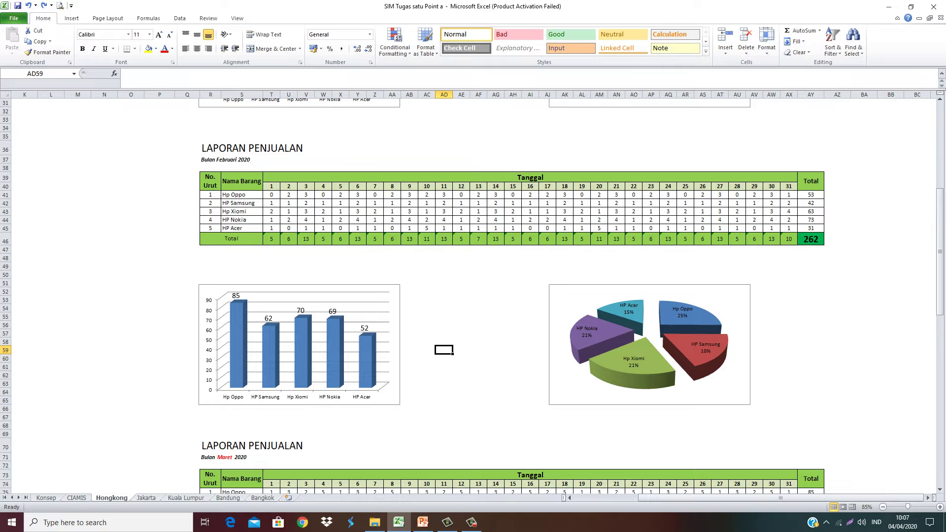
# Point the Februari bar chart at labels S41:S45 and totals AY41:AY45 (53, 42, 63, 73, 31)
pyautogui.click(390, 345)
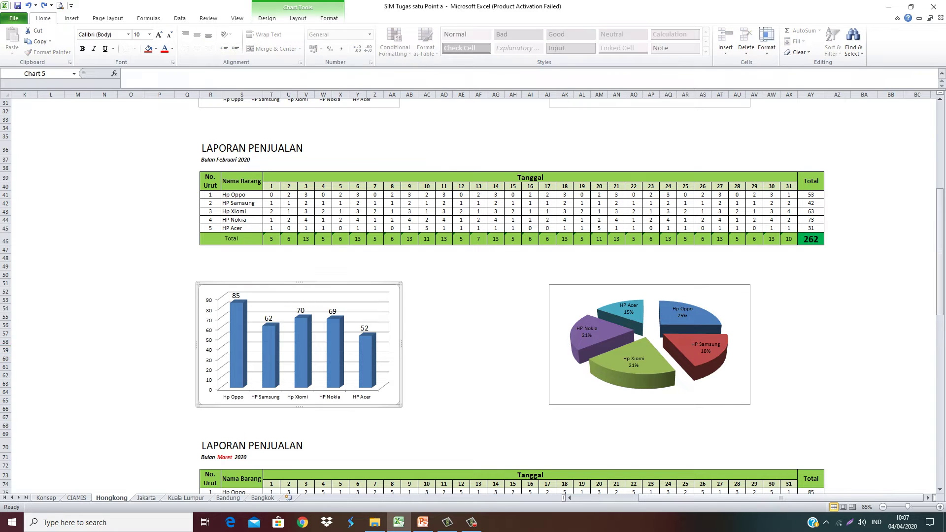
pyautogui.click(266, 18)
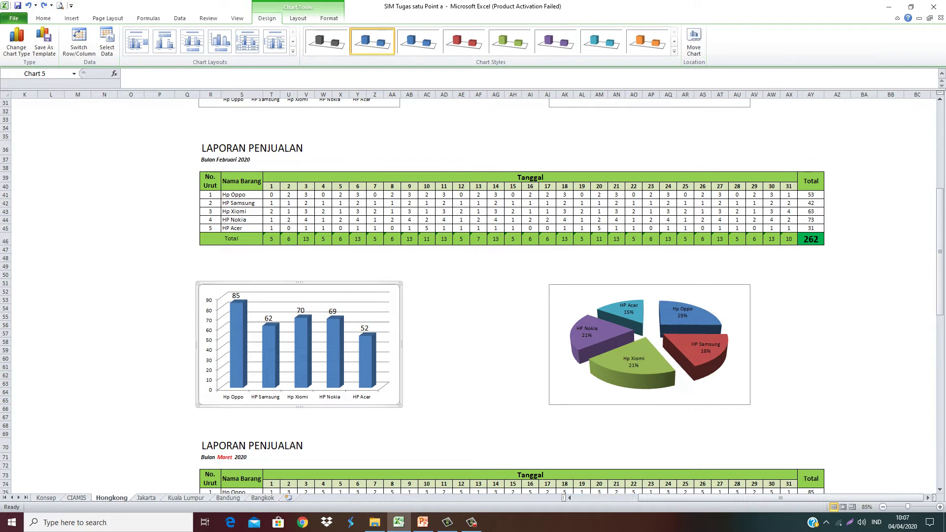
pyautogui.click(107, 42)
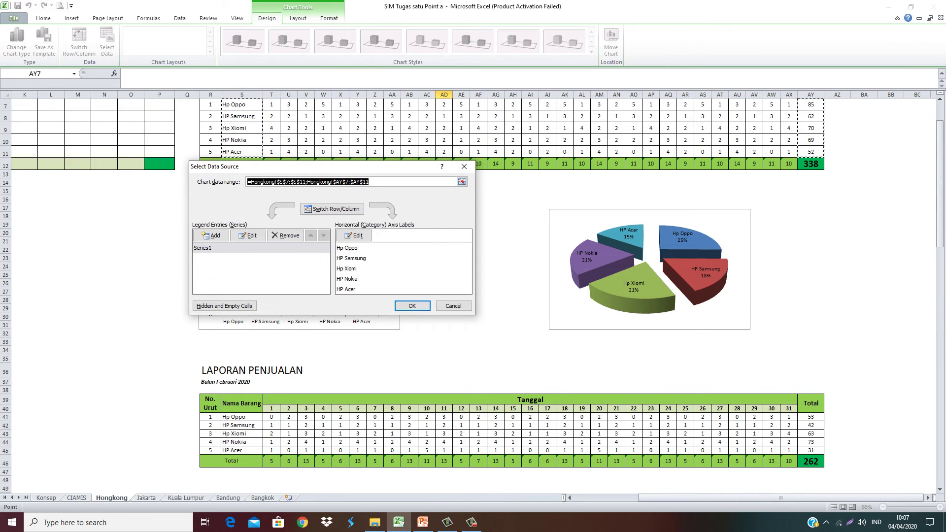
pyautogui.click(462, 182)
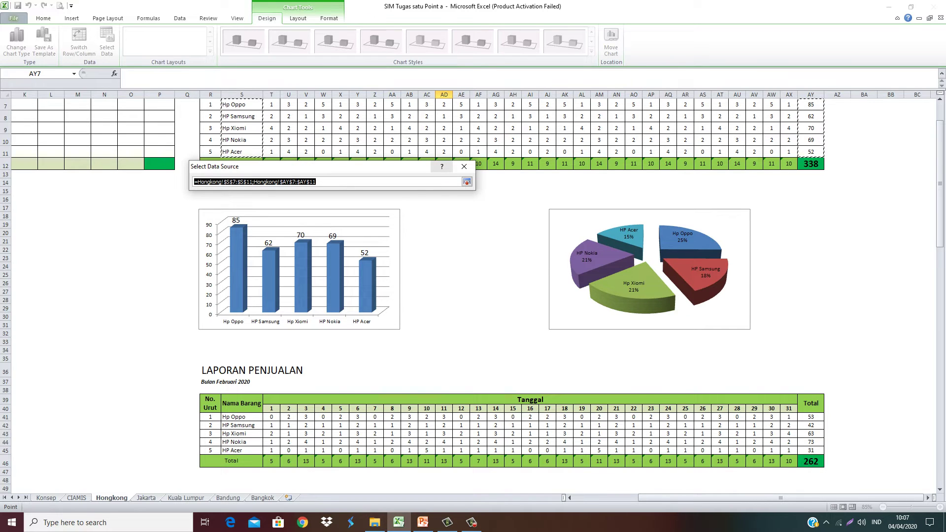
pyautogui.moveTo(241, 417); pyautogui.dragTo(259, 453)
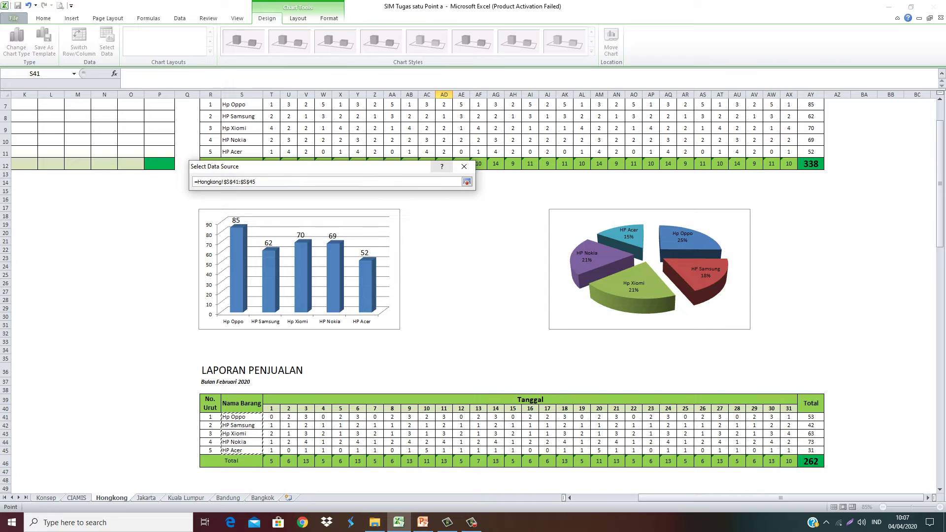
pyautogui.moveTo(810, 417); pyautogui.dragTo(810, 450)
pyautogui.press('Return')
pyautogui.press('Return')
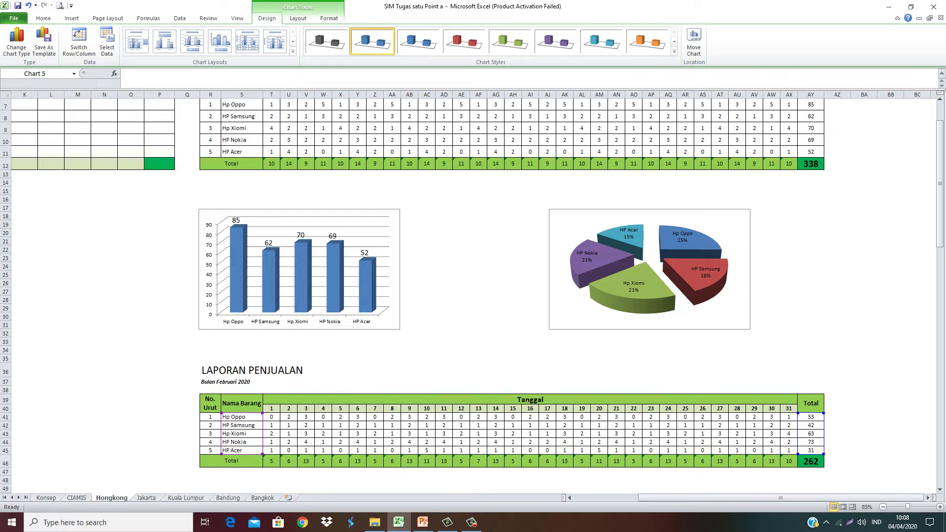
pyautogui.scroll(-4, 473, 296)
pyautogui.scroll(-2, 473, 296)
pyautogui.scroll(-2, 473, 295)
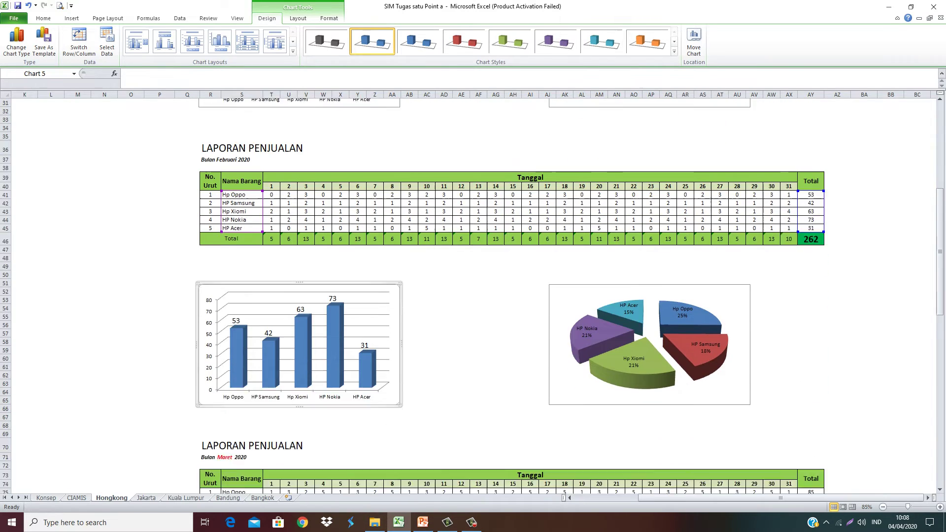
pyautogui.scroll(-2, 473, 295)
# Pick S41:S45 and AY41:AY45 as the Februari pie chart's data, then abandon the change
pyautogui.click(496, 260)
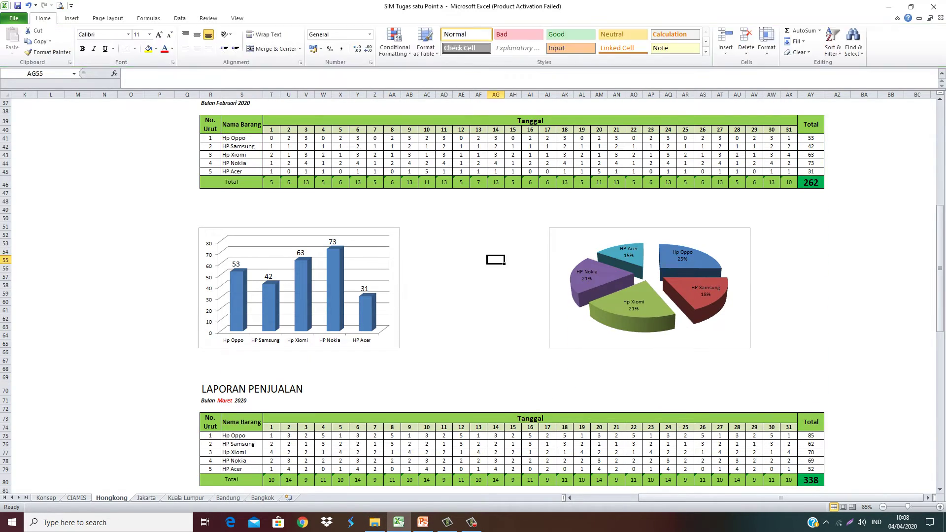
pyautogui.click(591, 335)
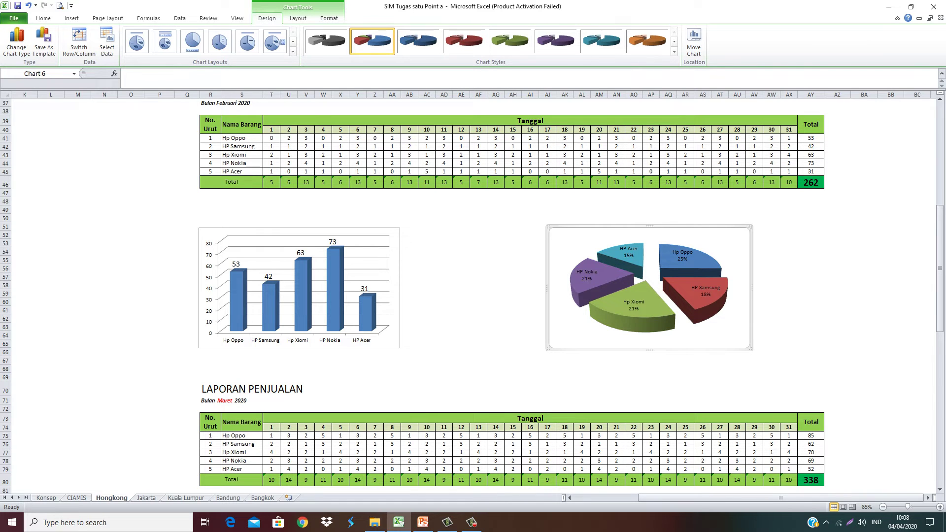
pyautogui.click(107, 42)
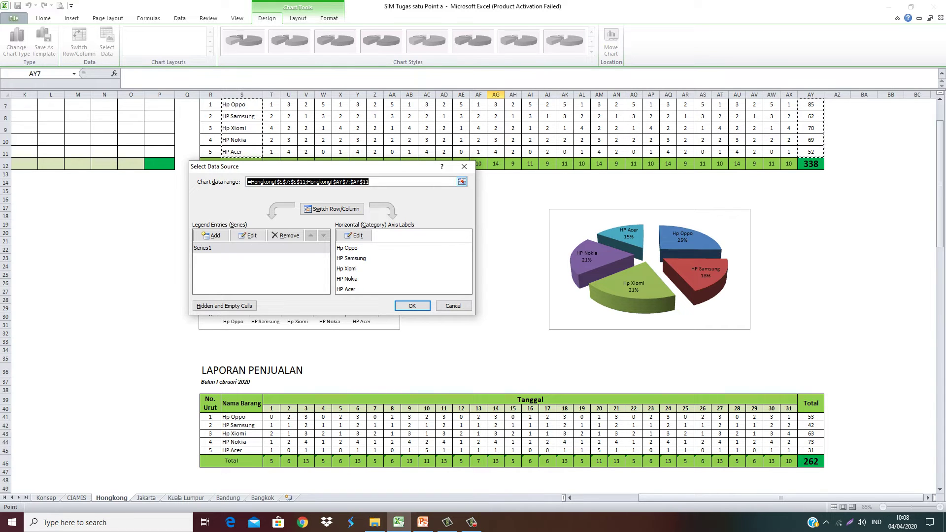
pyautogui.click(462, 181)
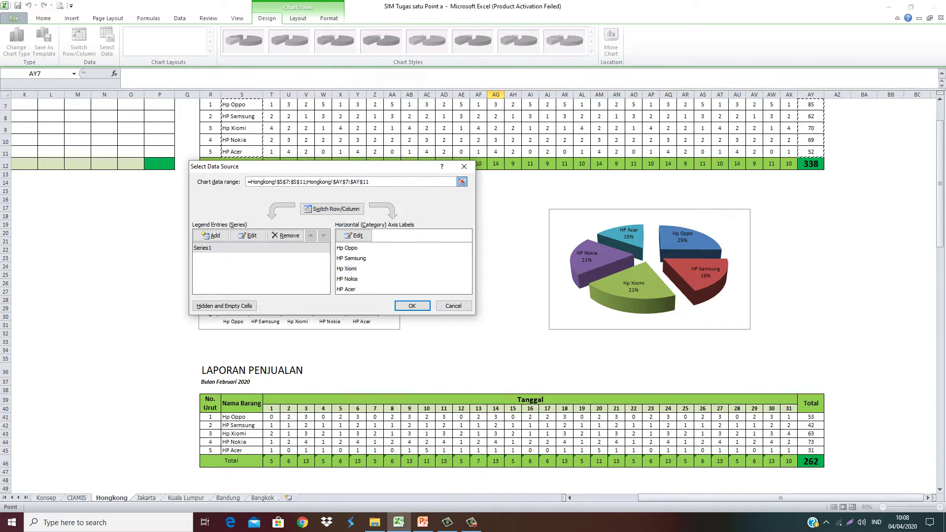
pyautogui.scroll(2, 493, 296)
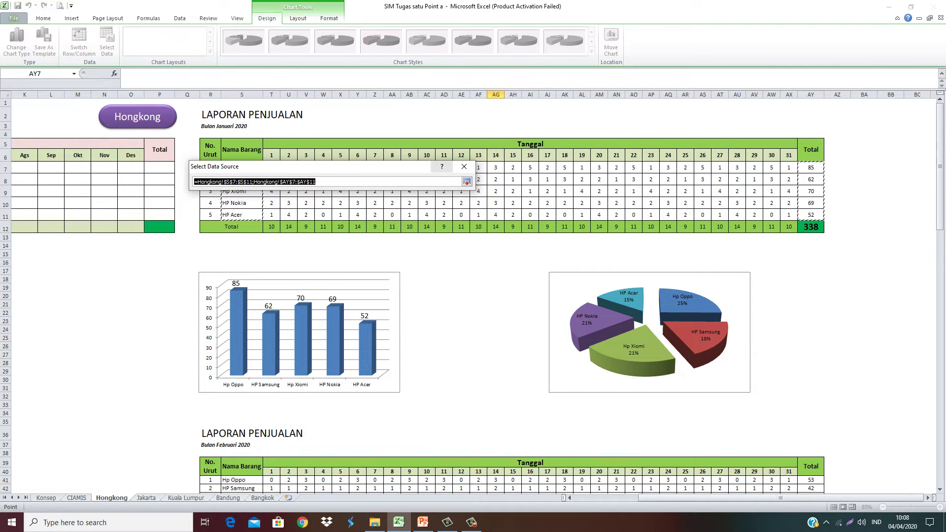
pyautogui.scroll(-2, 496, 391)
pyautogui.scroll(-3, 496, 391)
pyautogui.scroll(-2, 496, 391)
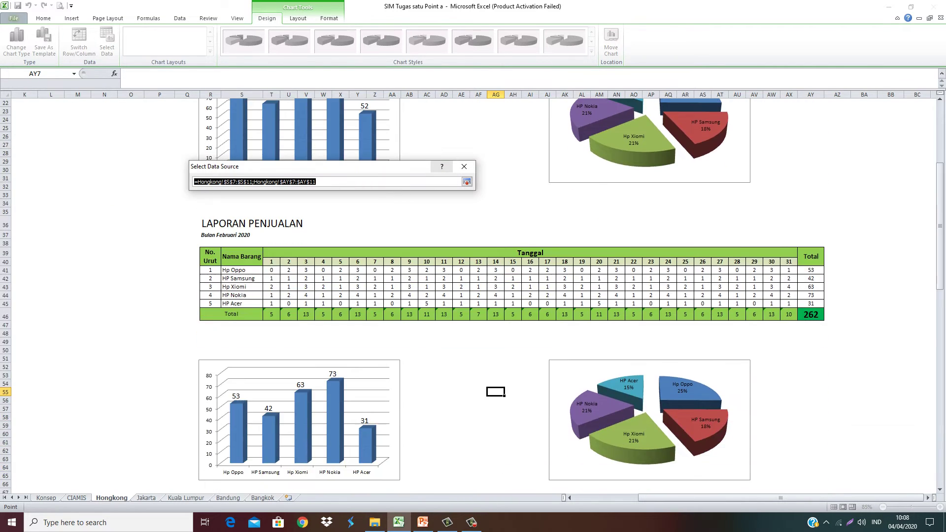
pyautogui.moveTo(241, 270); pyautogui.dragTo(242, 303)
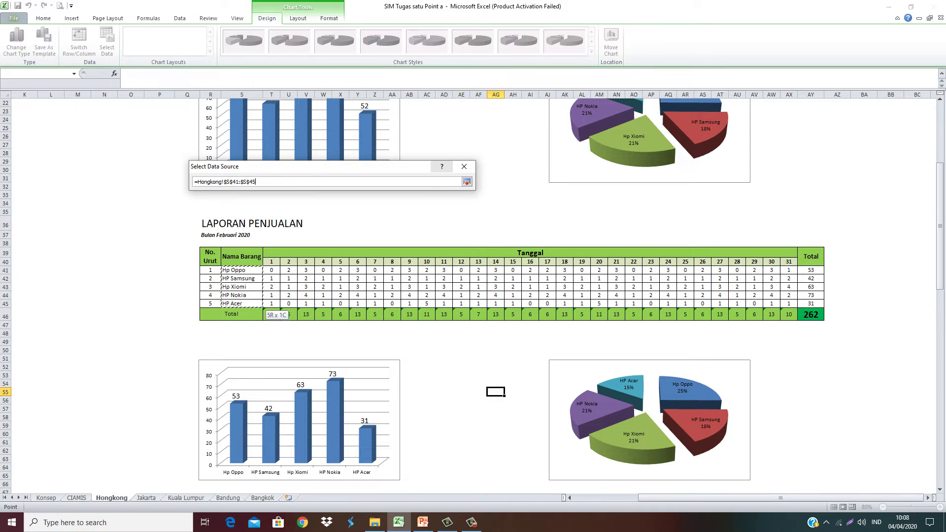
pyautogui.moveTo(810, 270); pyautogui.dragTo(811, 303)
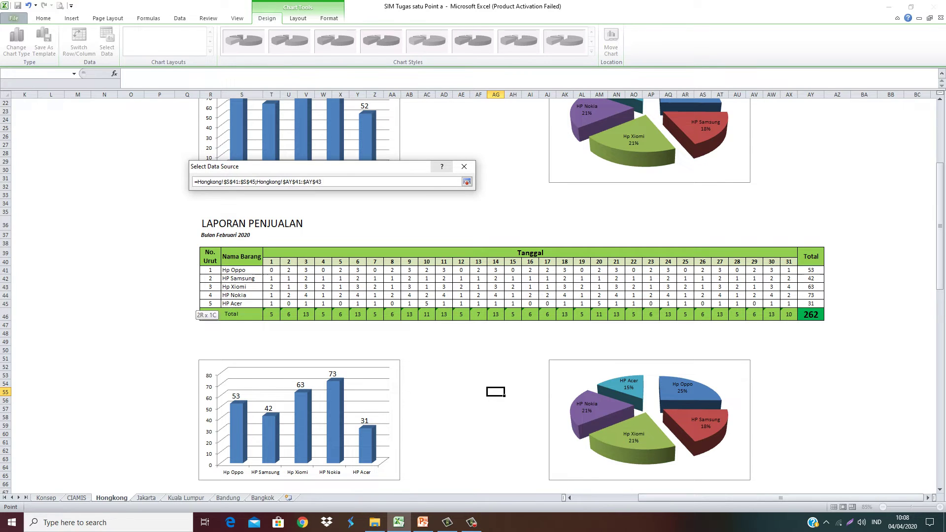
pyautogui.press('Return')
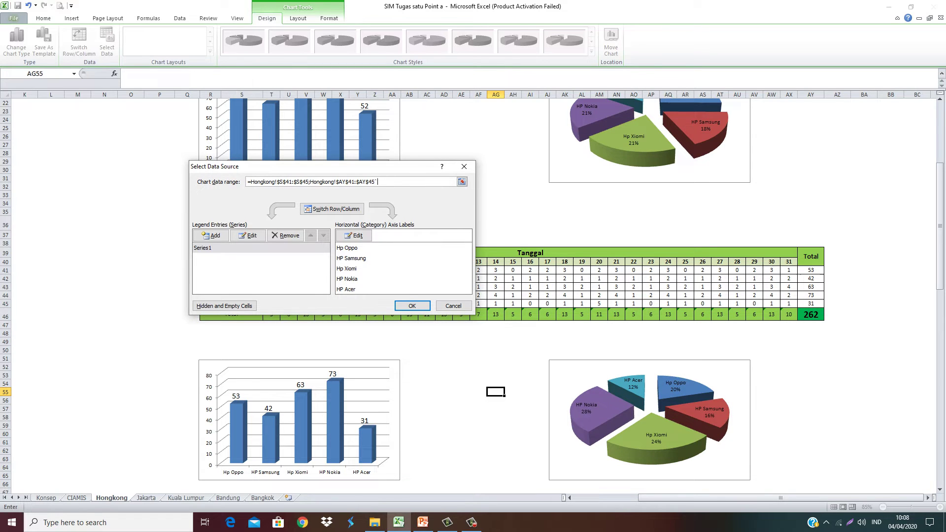
pyautogui.press('Escape')
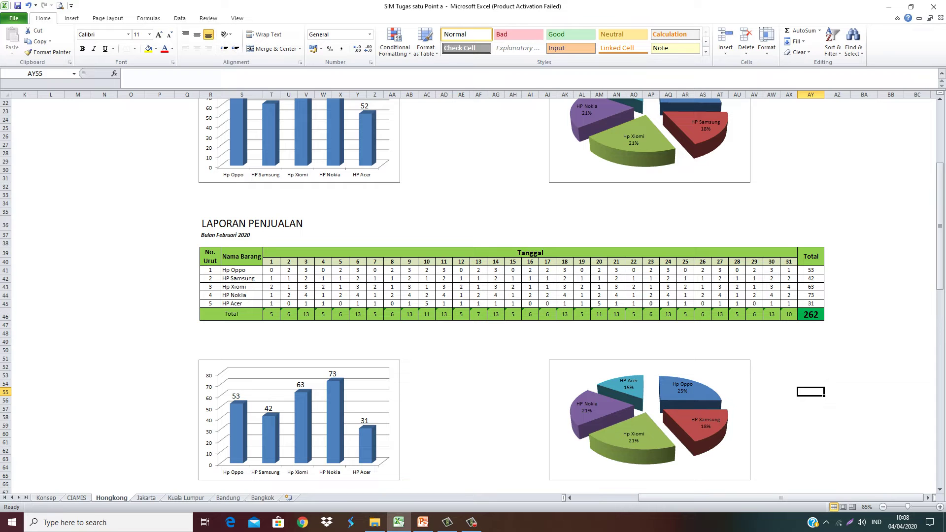
# Reassign the pie chart's data to S41:S45 and AY41:AY45, giving 20%, 16%, 24%, 28%, 12% slices
pyautogui.click(740, 419)
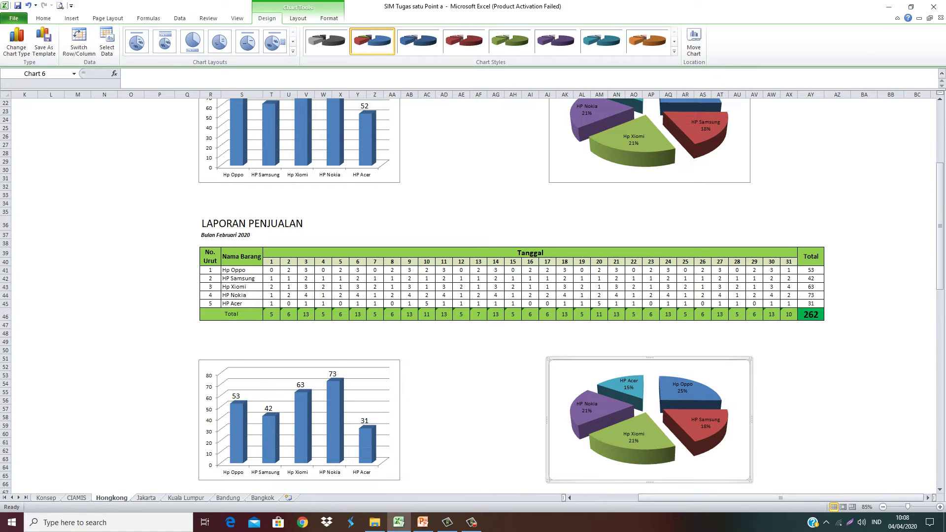
pyautogui.click(106, 42)
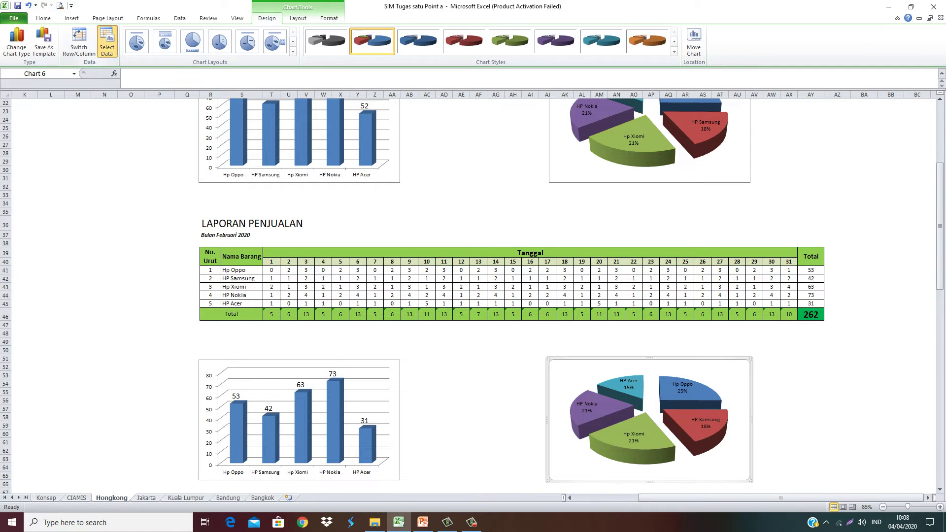
pyautogui.click(462, 182)
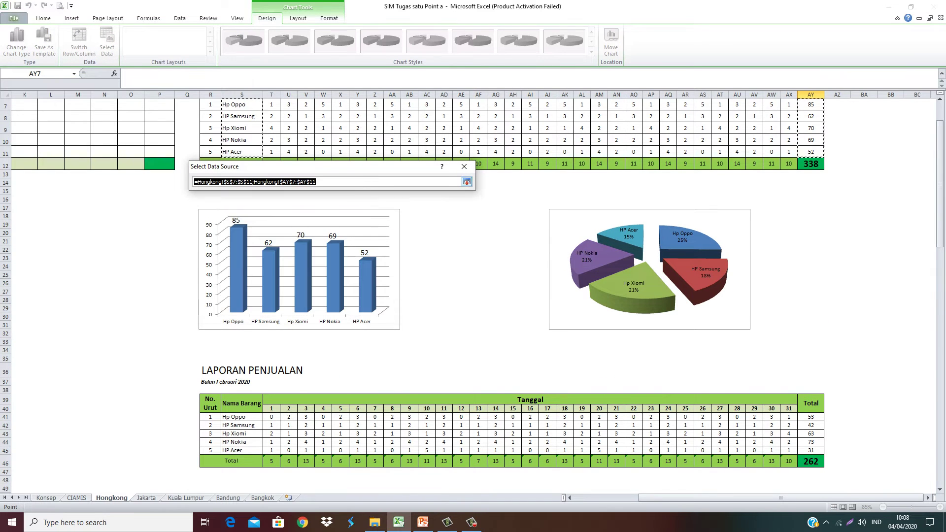
pyautogui.scroll(-4, 485, 298)
pyautogui.scroll(-2, 486, 298)
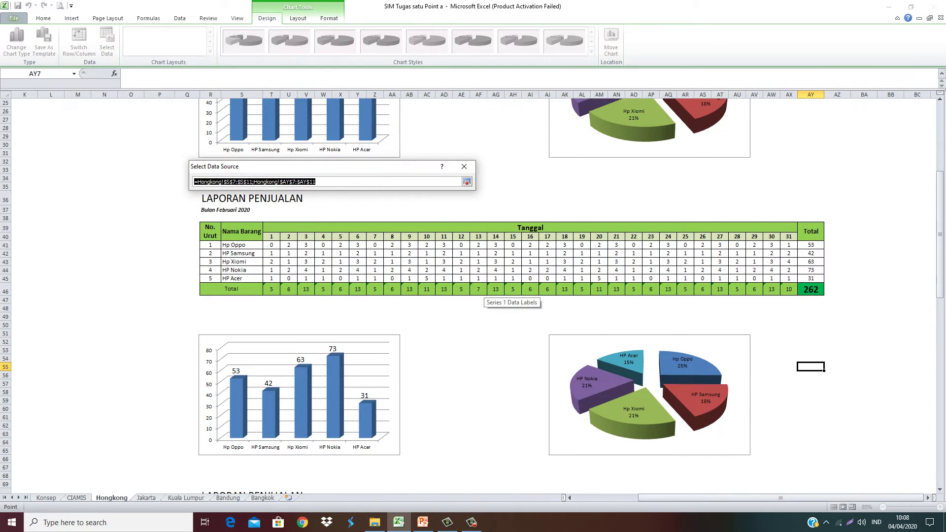
pyautogui.moveTo(242, 245); pyautogui.dragTo(242, 279)
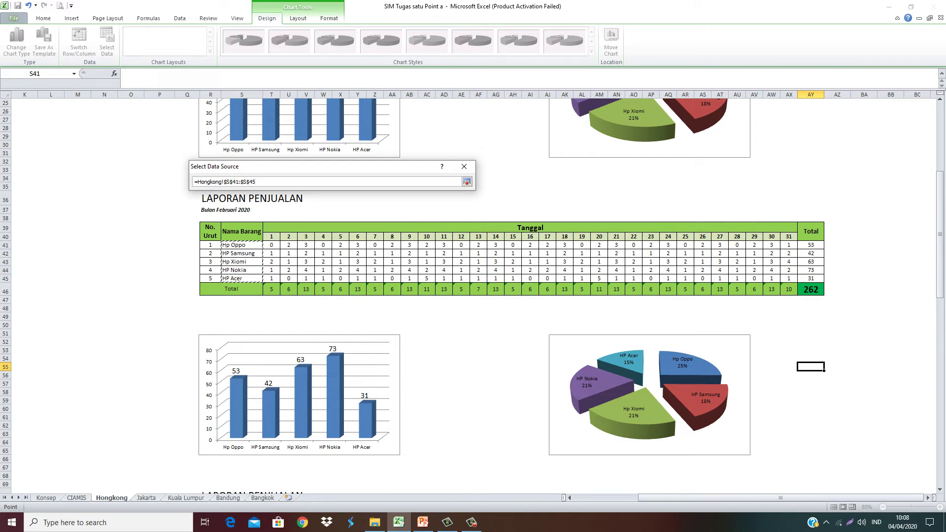
pyautogui.moveTo(811, 245); pyautogui.dragTo(811, 278)
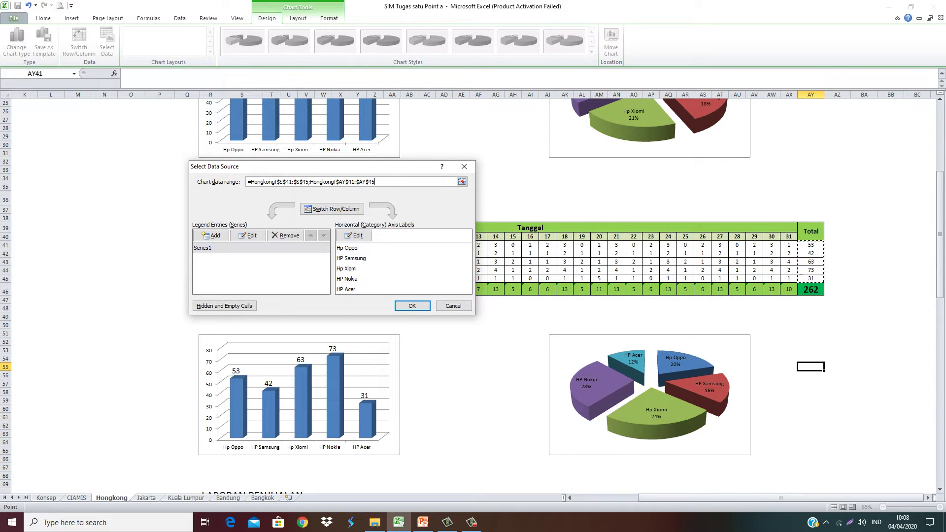
pyautogui.click(412, 306)
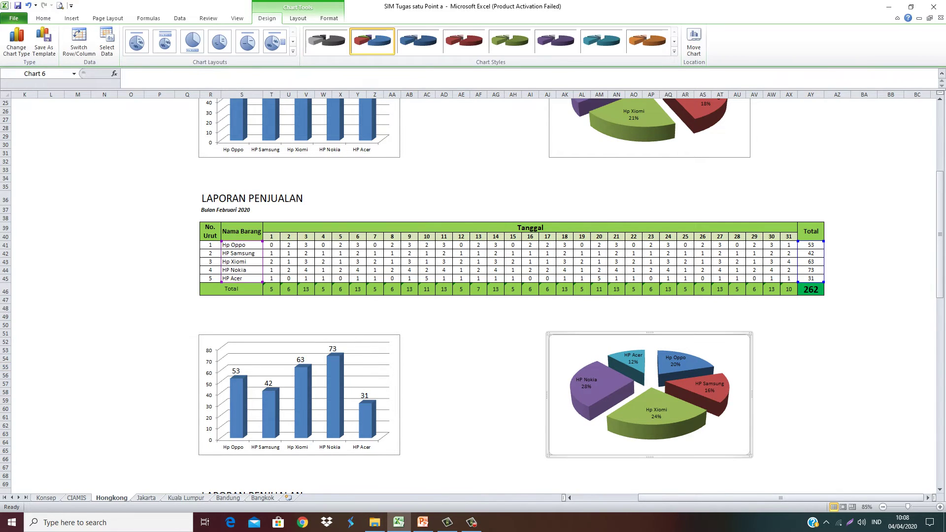
pyautogui.scroll(-3, 459, 356)
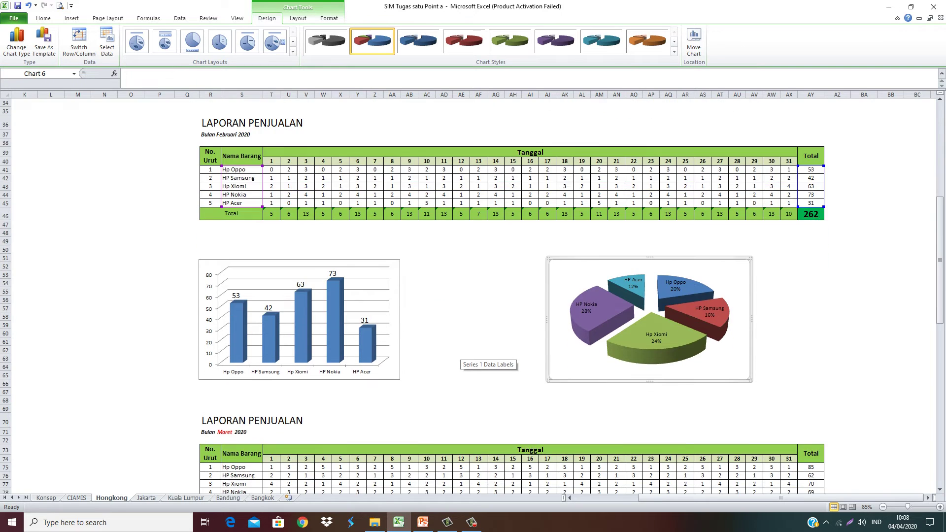
pyautogui.scroll(-1, 458, 355)
pyautogui.scroll(-2, 458, 356)
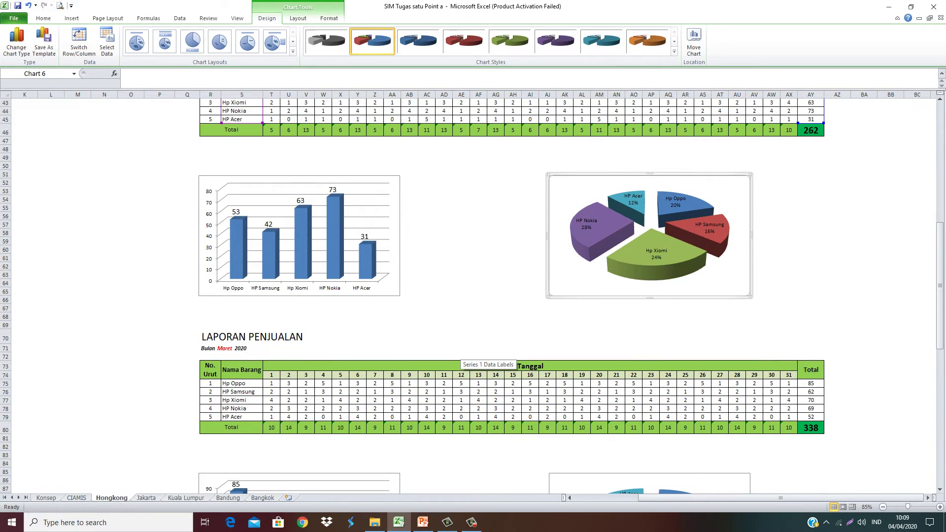
pyautogui.scroll(-2, 459, 356)
pyautogui.scroll(-1, 458, 355)
pyautogui.scroll(-5, 458, 356)
pyautogui.scroll(-4, 458, 356)
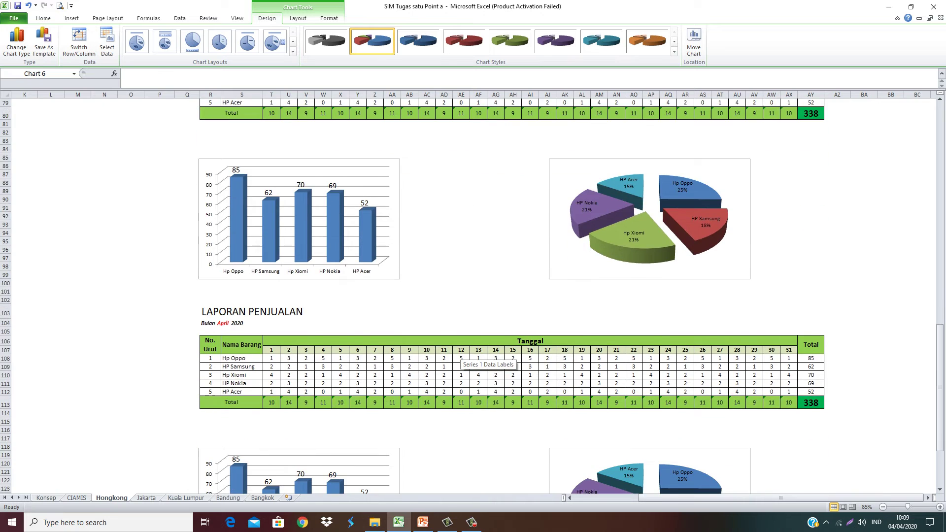
pyautogui.scroll(-5, 459, 356)
pyautogui.scroll(-4, 458, 356)
pyautogui.scroll(6, 458, 356)
pyautogui.scroll(5, 458, 356)
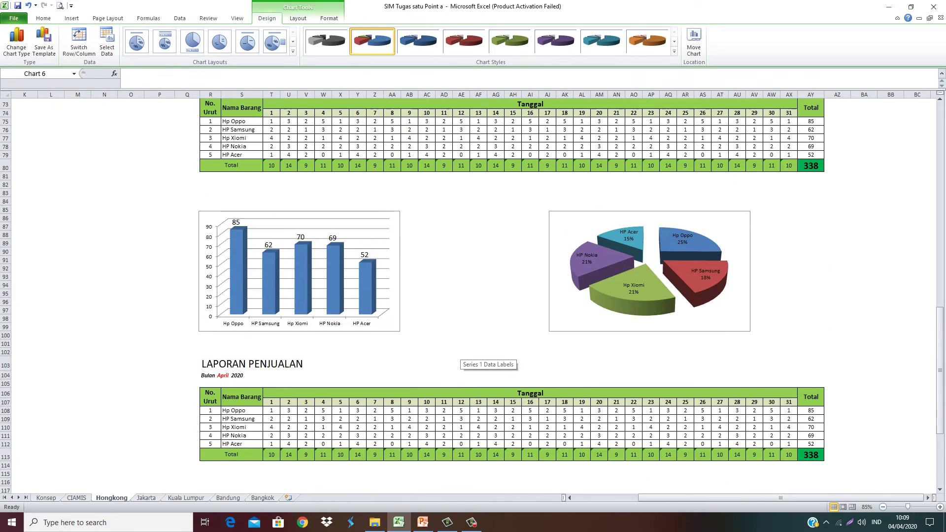
pyautogui.scroll(4, 459, 356)
pyautogui.scroll(4, 458, 356)
pyautogui.scroll(3, 459, 355)
pyautogui.scroll(2, 485, 360)
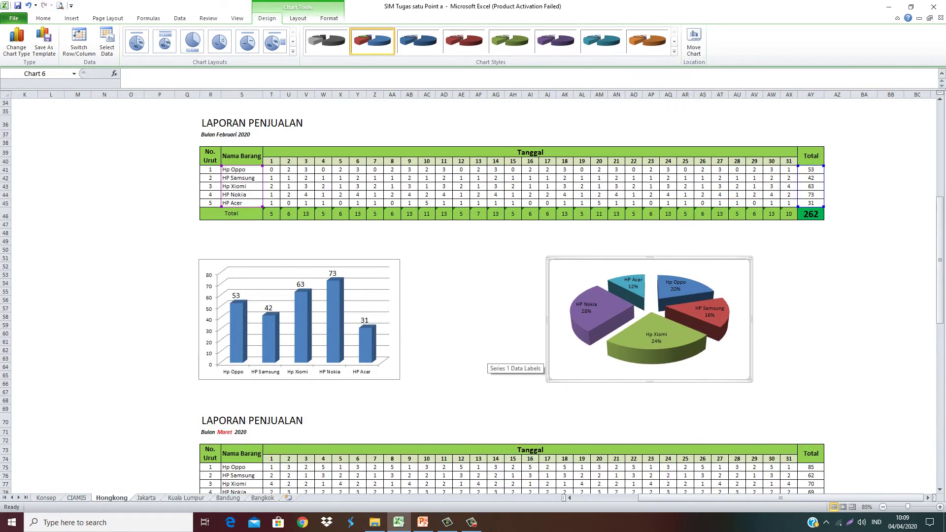
pyautogui.scroll(3, 486, 359)
pyautogui.scroll(2, 485, 360)
pyautogui.scroll(6, 486, 360)
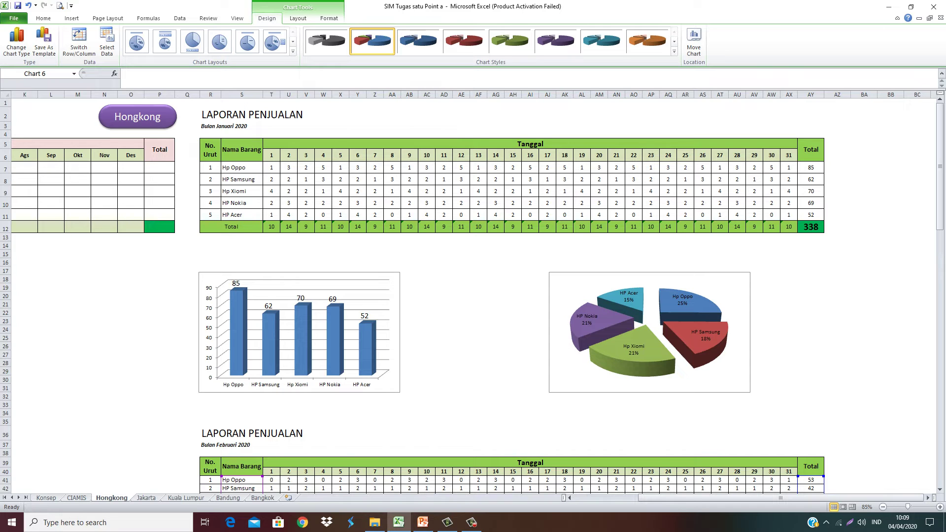
pyautogui.moveTo(271, 155); pyautogui.dragTo(791, 215)
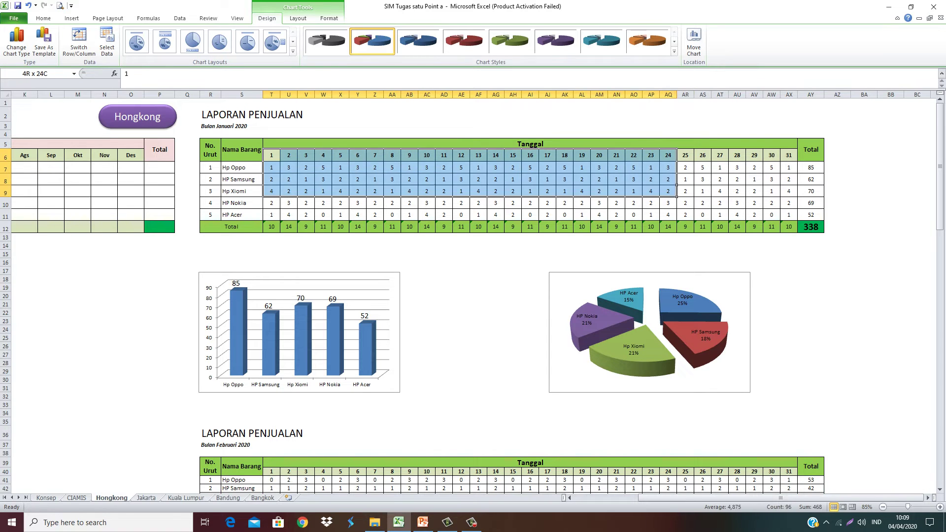
pyautogui.click(586, 204)
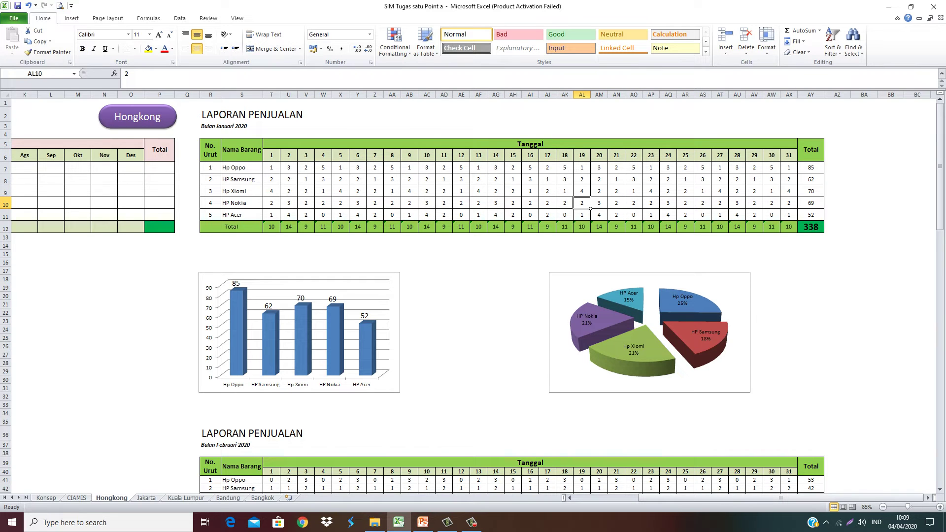
pyautogui.moveTo(211, 114); pyautogui.dragTo(791, 388)
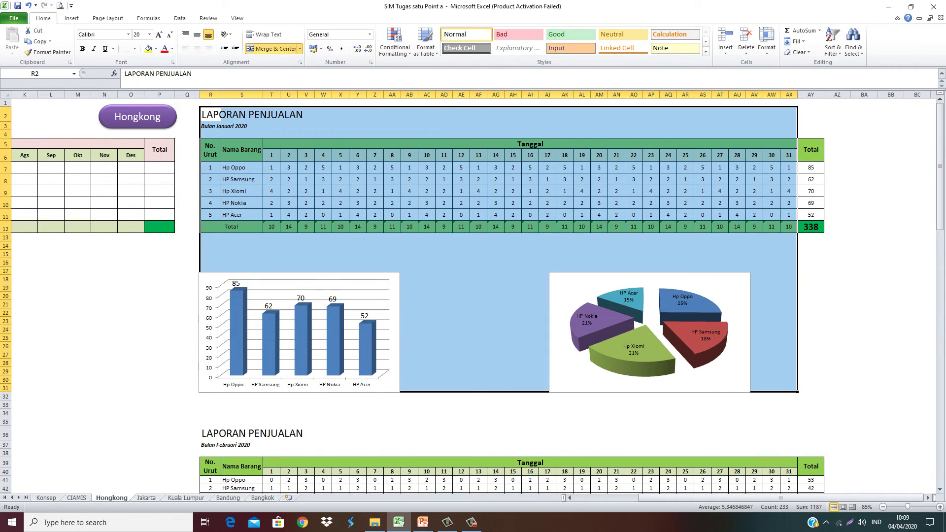
pyautogui.hscroll(-5, 473, 266)
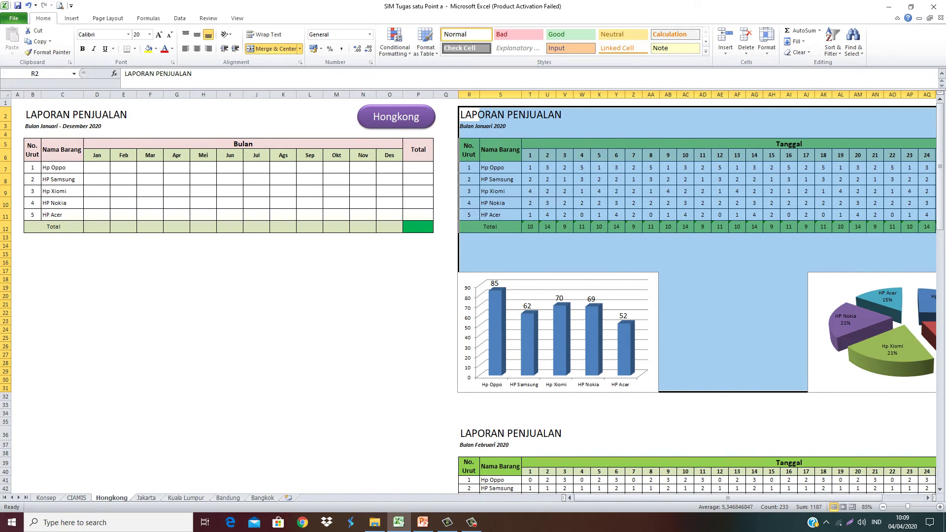
pyautogui.click(418, 295)
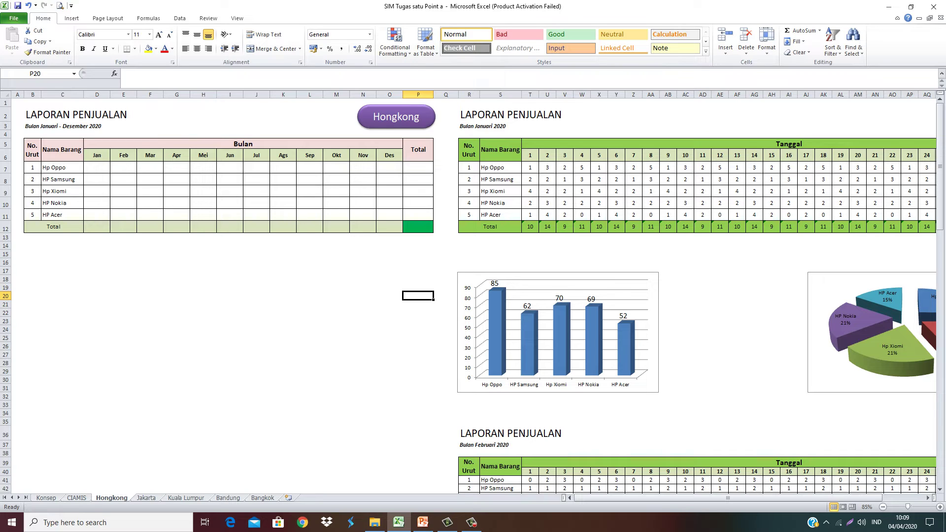
pyautogui.click(97, 155)
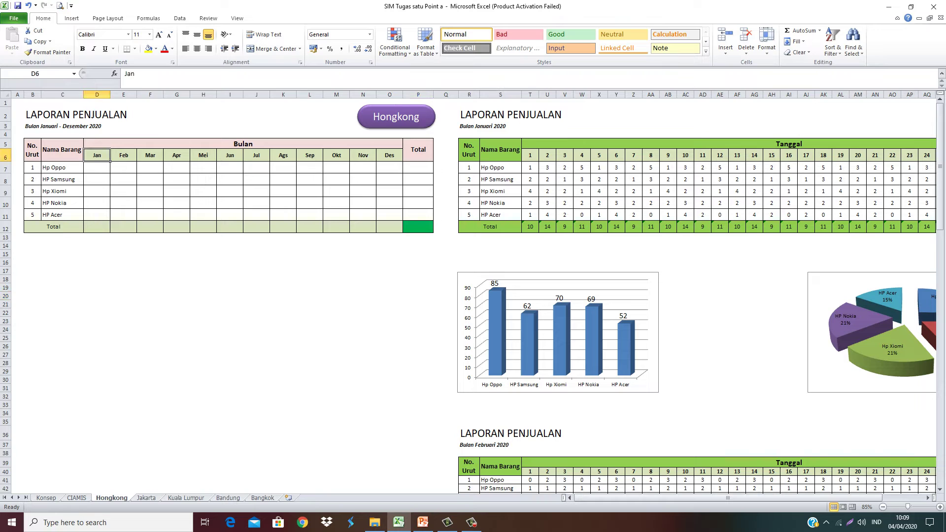
pyautogui.click(389, 156)
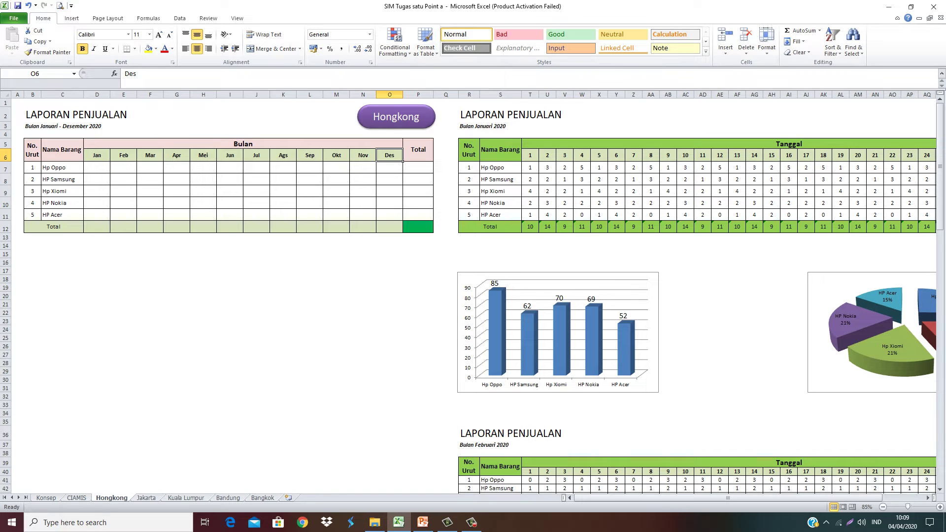
pyautogui.click(108, 170)
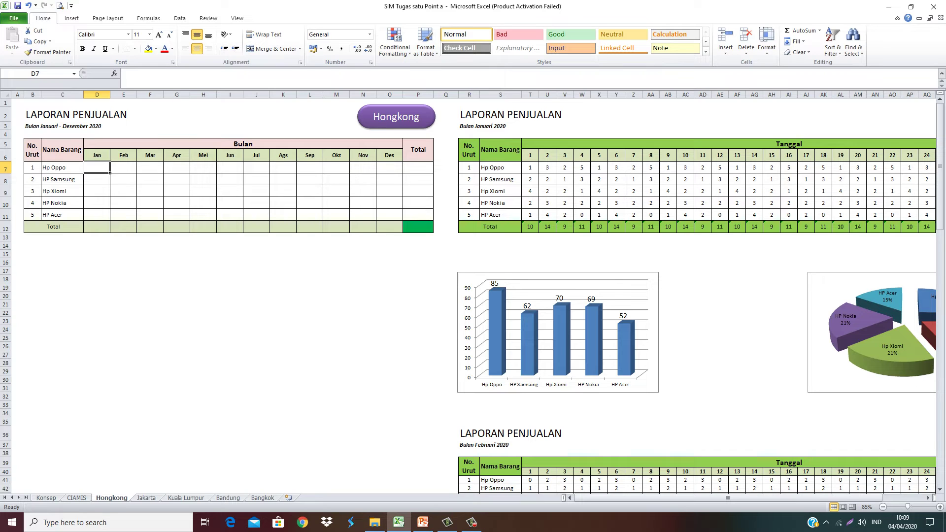
pyautogui.hscroll(2, 473, 296)
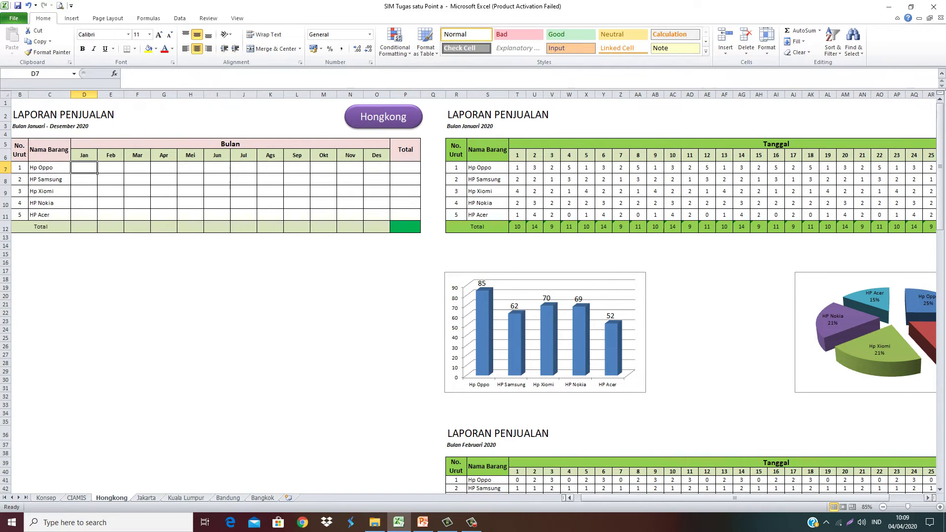
pyautogui.click(724, 304)
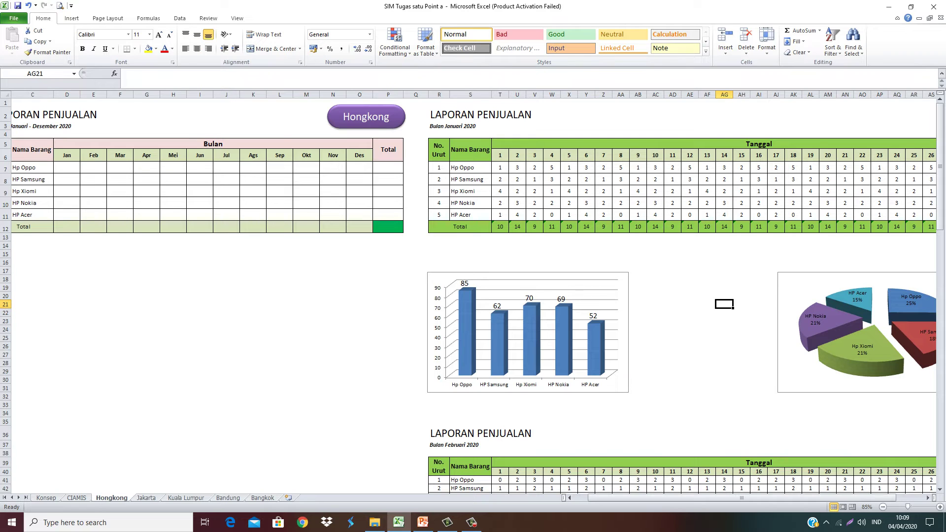
pyautogui.moveTo(852, 497); pyautogui.dragTo(880, 497)
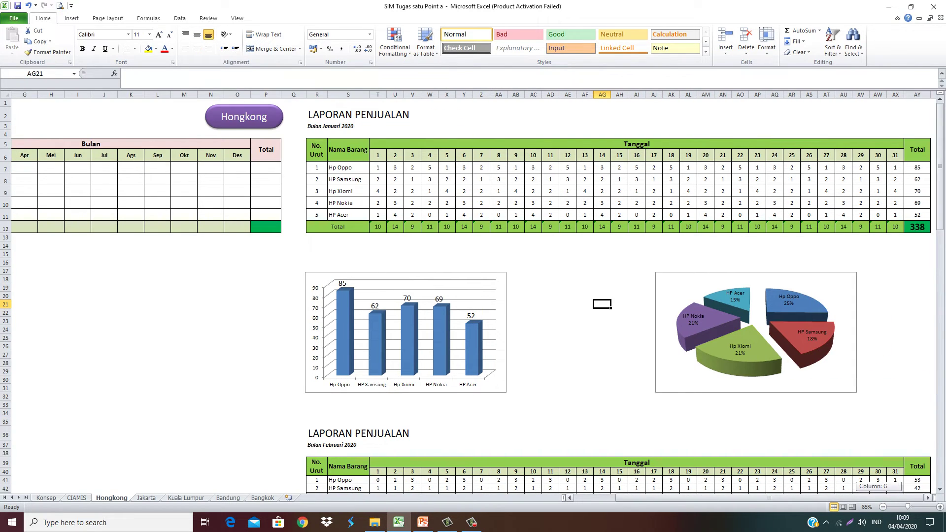
pyautogui.click(918, 227)
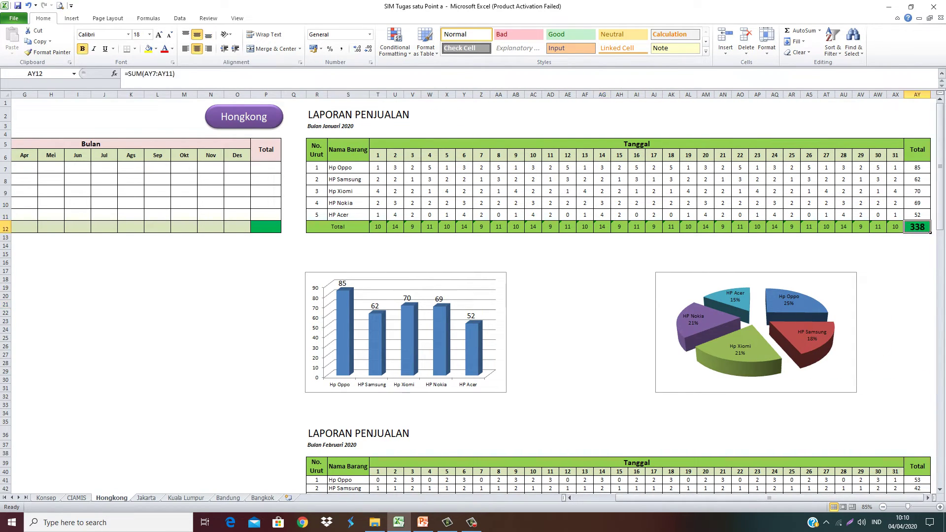
pyautogui.scroll(-4, 619, 296)
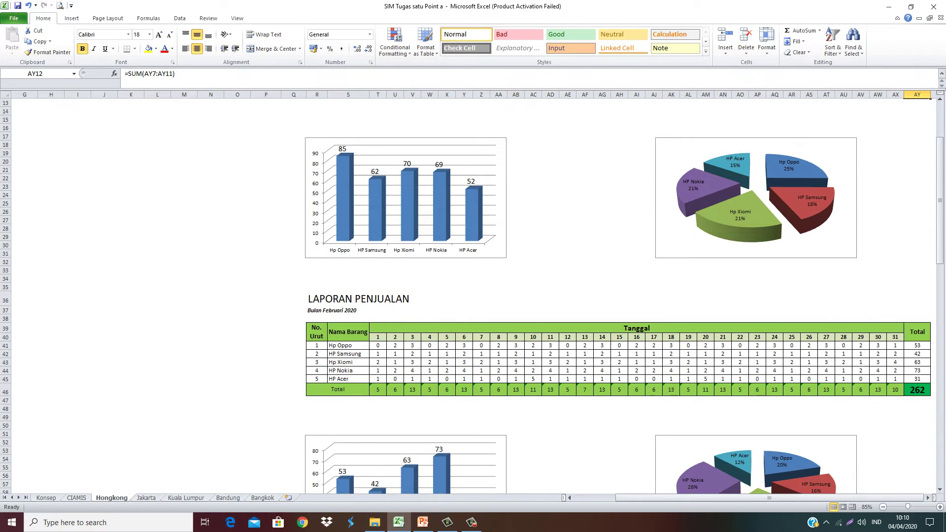
pyautogui.scroll(-1, 921, 293)
pyautogui.scroll(-3, 922, 293)
pyautogui.click(918, 289)
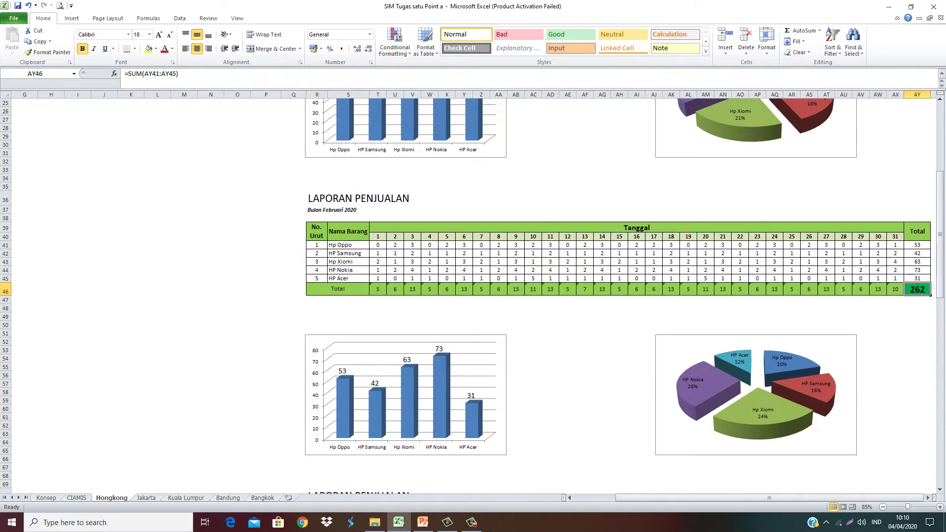
pyautogui.scroll(-6, 619, 295)
pyautogui.scroll(-1, 619, 296)
pyautogui.scroll(-3, 618, 296)
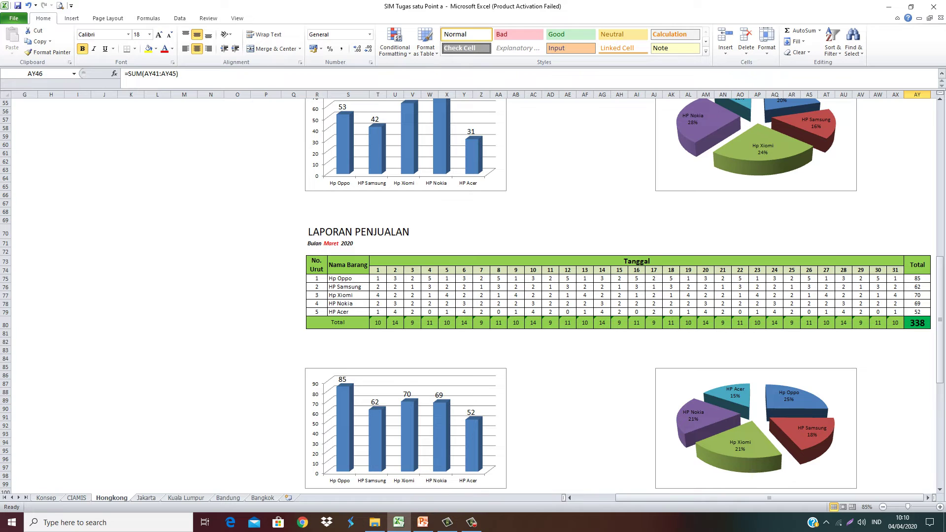
pyautogui.click(918, 322)
pyautogui.scroll(-4, 619, 295)
pyautogui.scroll(-2, 619, 295)
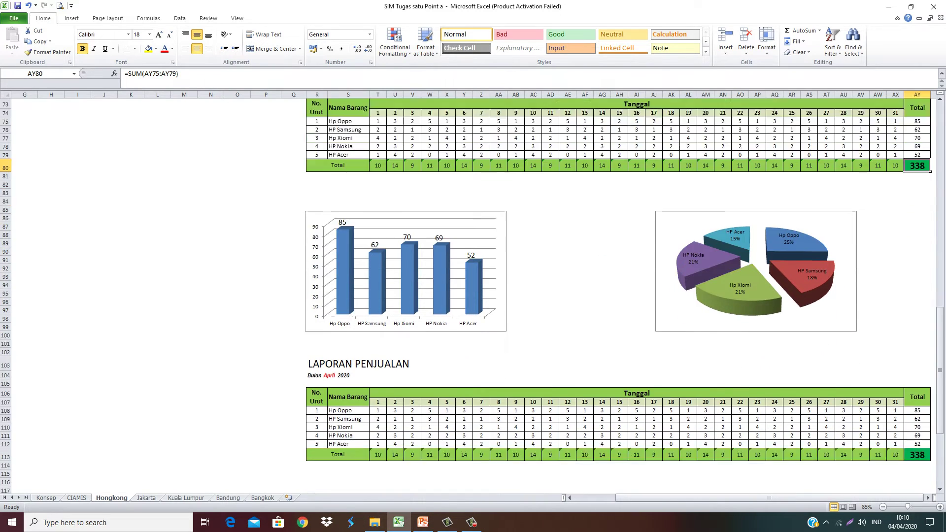
pyautogui.scroll(-3, 619, 295)
pyautogui.scroll(-2, 618, 296)
pyautogui.click(918, 323)
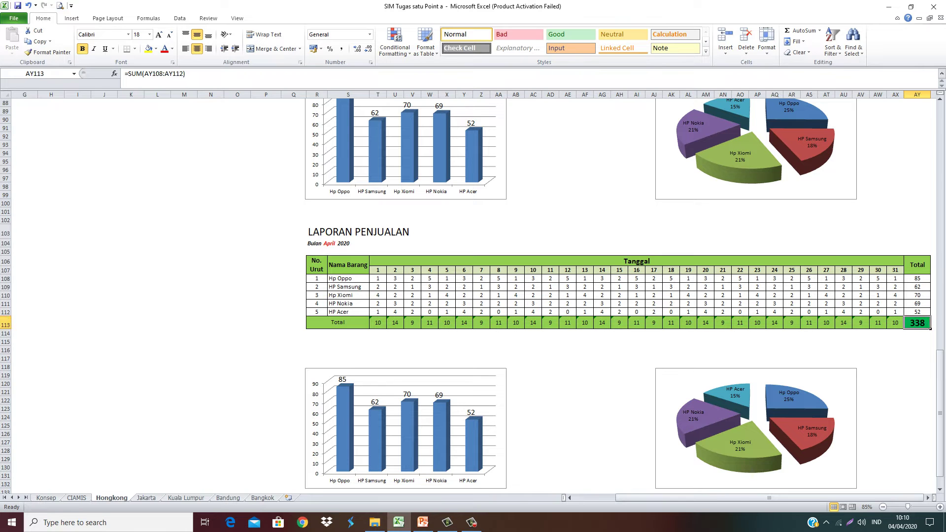
pyautogui.scroll(5, 618, 296)
pyautogui.scroll(4, 618, 296)
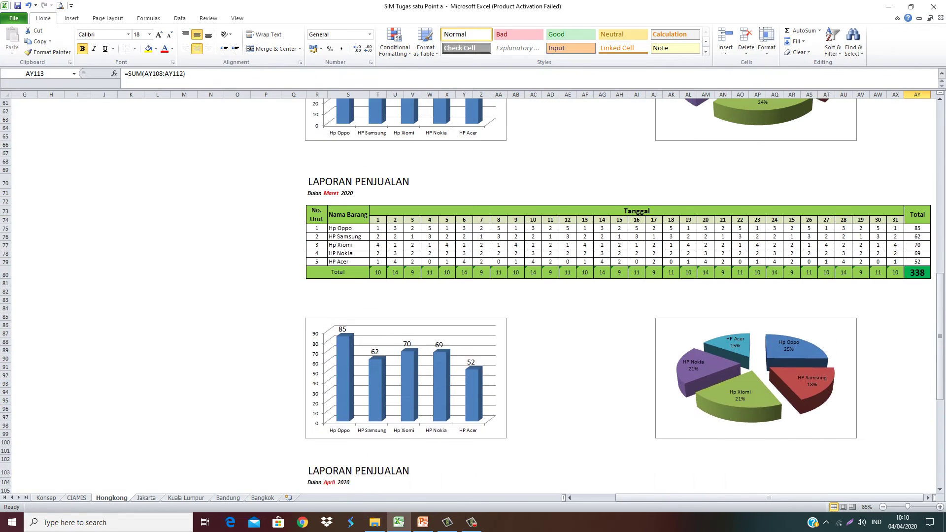
pyautogui.scroll(9, 619, 296)
pyautogui.scroll(6, 618, 296)
pyautogui.scroll(4, 619, 295)
pyautogui.scroll(1, 619, 296)
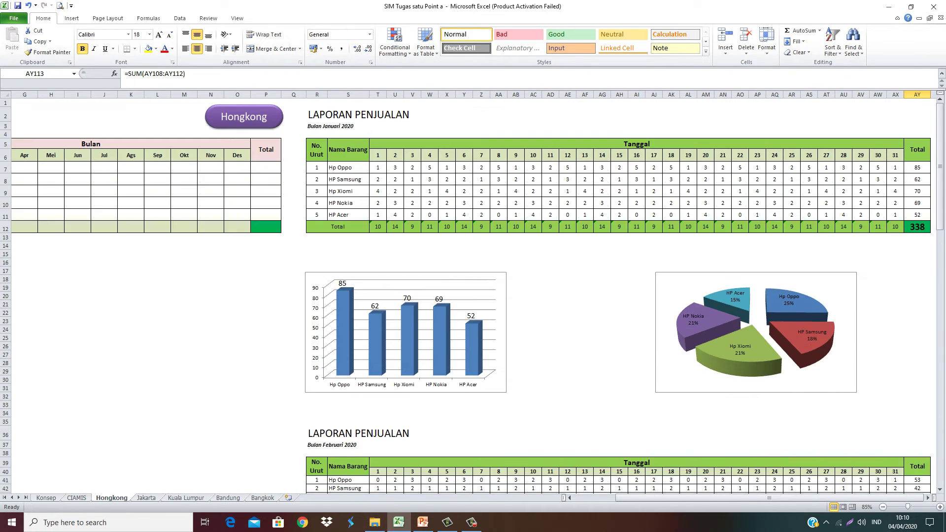
pyautogui.hscroll(-3, 473, 295)
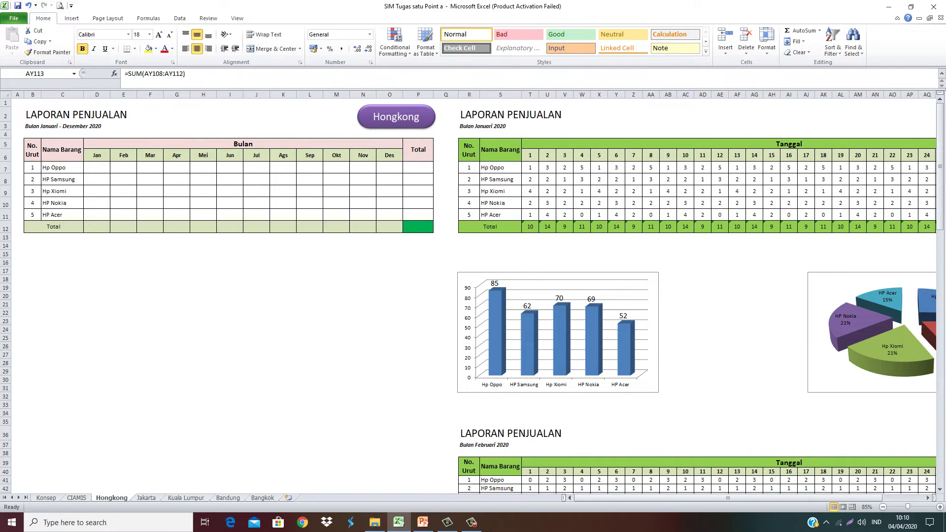
# Try entering 338 in Hp Oppo's Jan cell, cancel it, and check a daily Hp Oppo sale
pyautogui.click(104, 168)
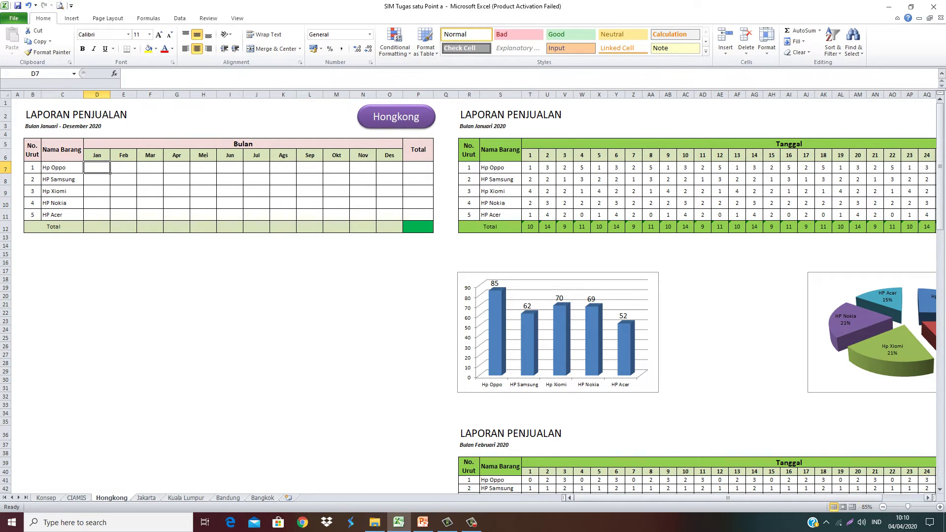
pyautogui.moveTo(817, 498)
pyautogui.mouseDown()
pyautogui.moveTo(860, 498)
pyautogui.moveTo(817, 498)
pyautogui.mouseUp()
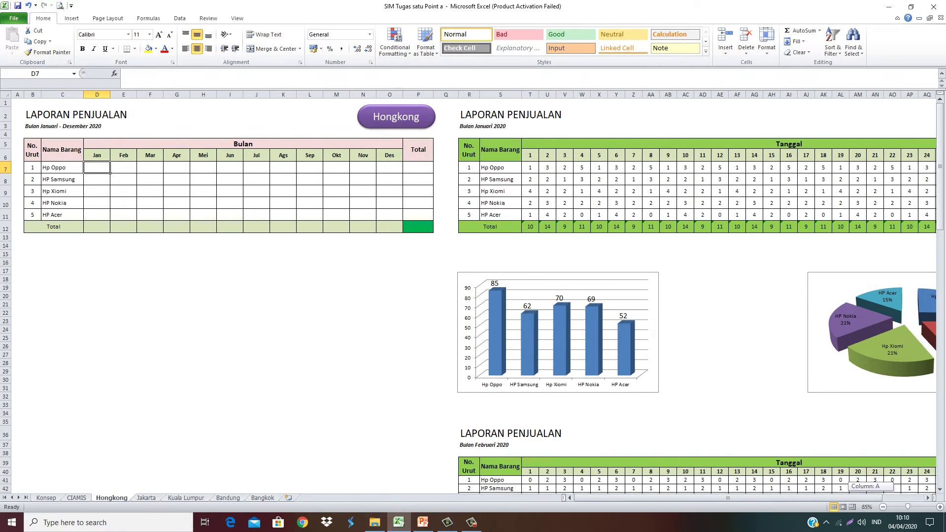
pyautogui.write('338')
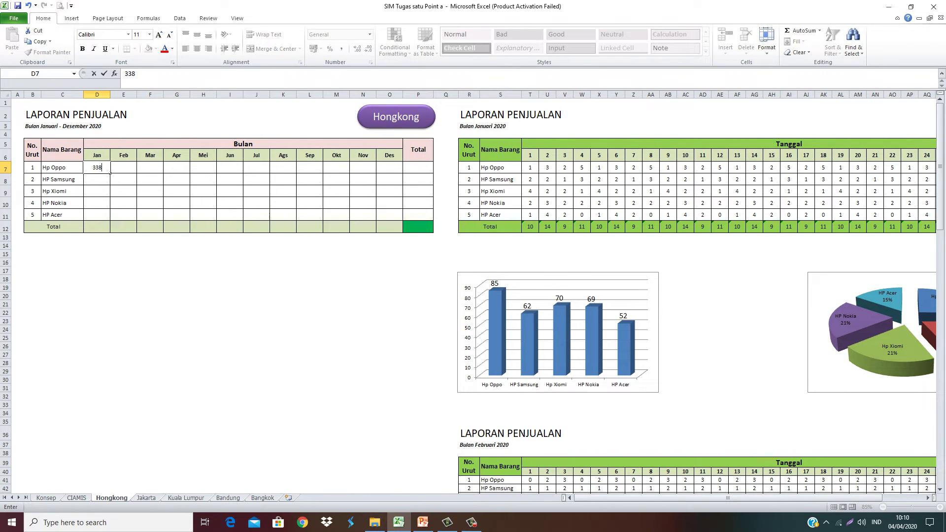
pyautogui.press('Escape')
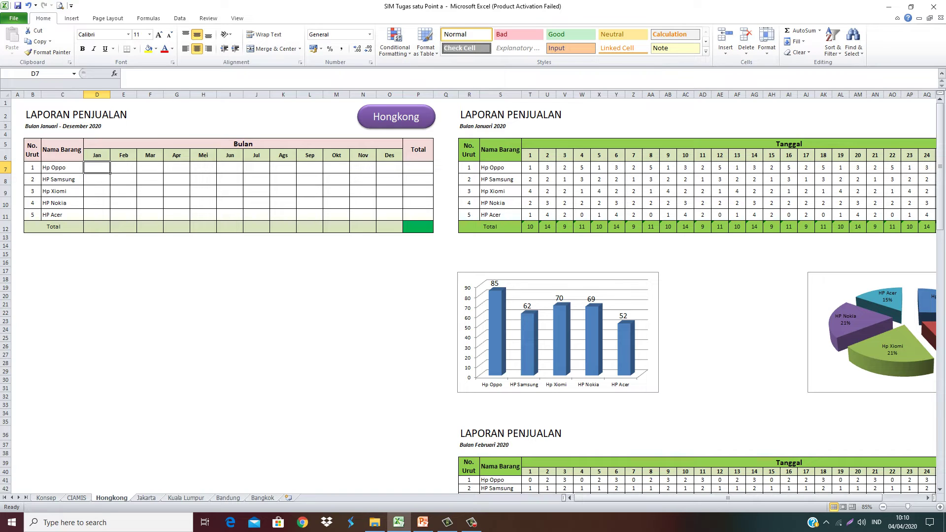
pyautogui.click(624, 171)
# Link Hp Oppo's Jan cell D7 to the January total AY7, showing 85
pyautogui.click(109, 172)
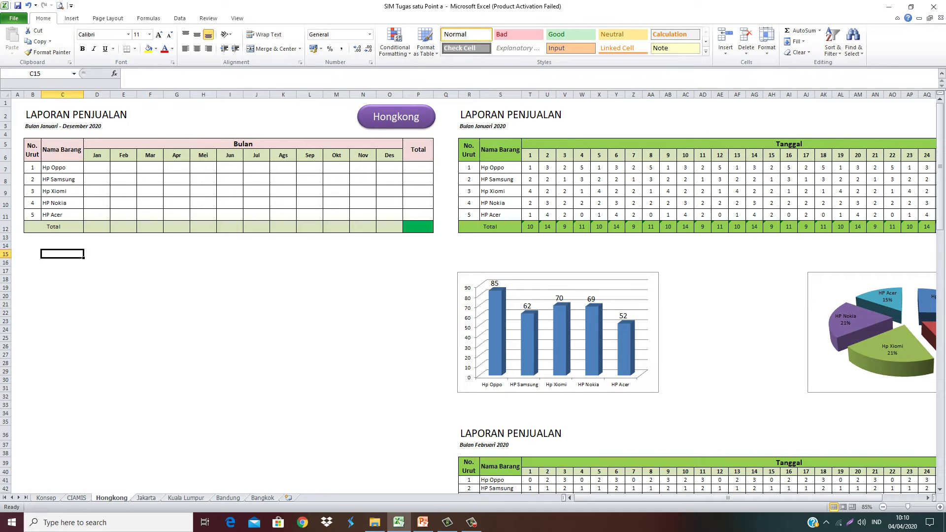
pyautogui.write('=')
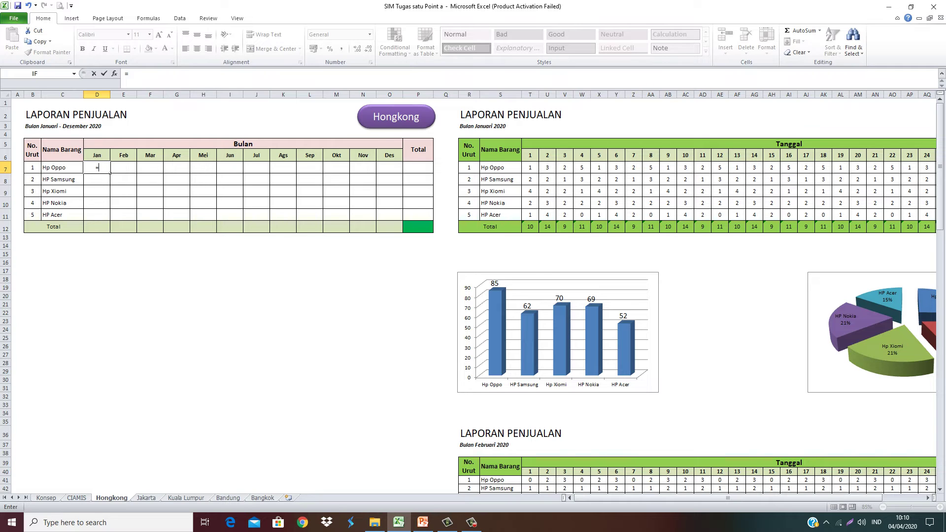
pyautogui.hscroll(1, 110, 172)
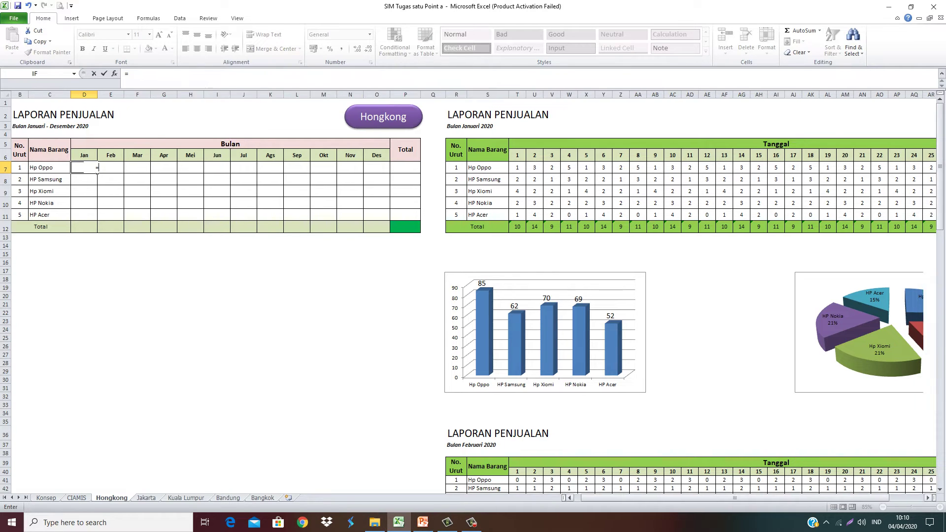
pyautogui.hscroll(2, 110, 172)
pyautogui.hscroll(2, 110, 173)
pyautogui.hscroll(3, 473, 296)
pyautogui.hscroll(3, 473, 296)
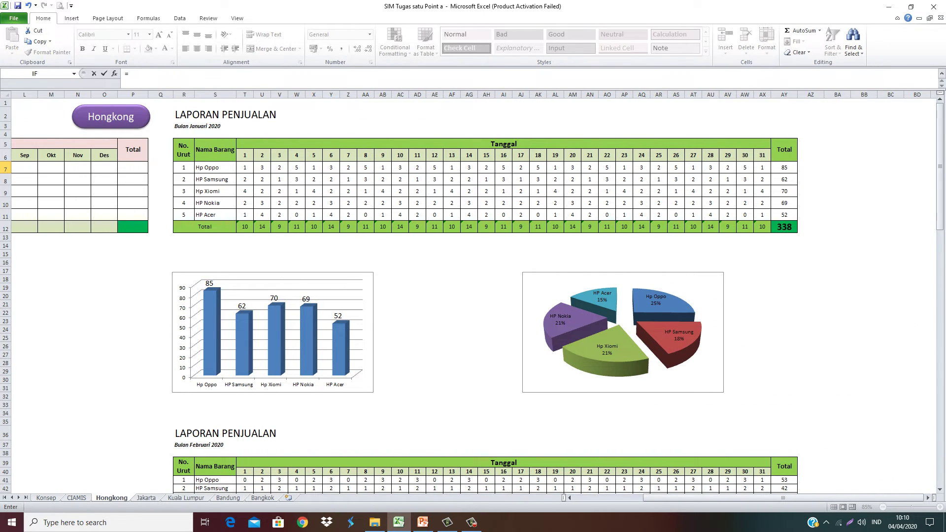
pyautogui.click(784, 168)
pyautogui.press('Return')
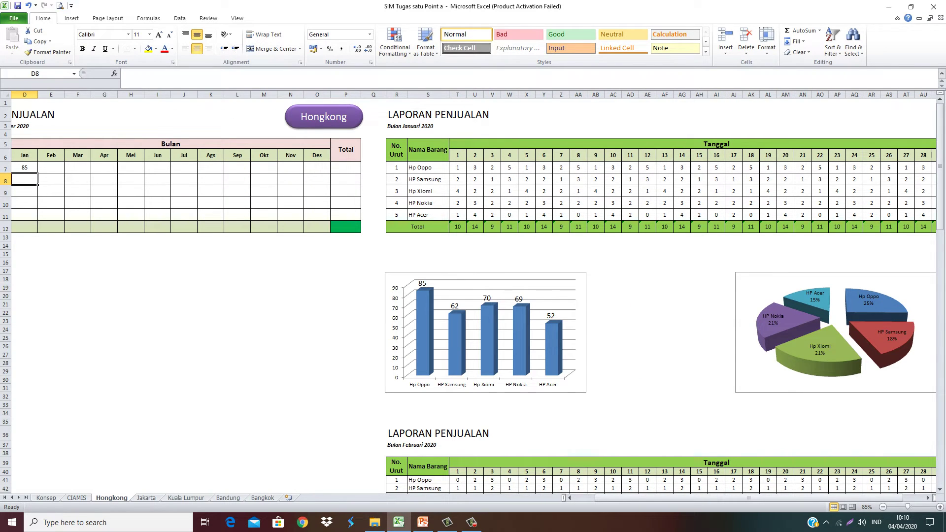
# Link Hp Oppo's Feb cell to the February report's total, showing 53
pyautogui.click(51, 168)
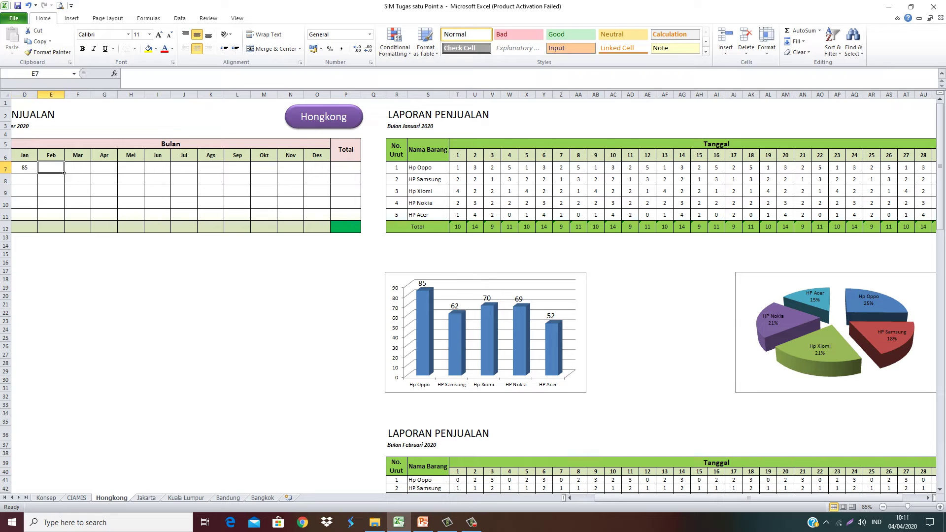
pyautogui.write('=')
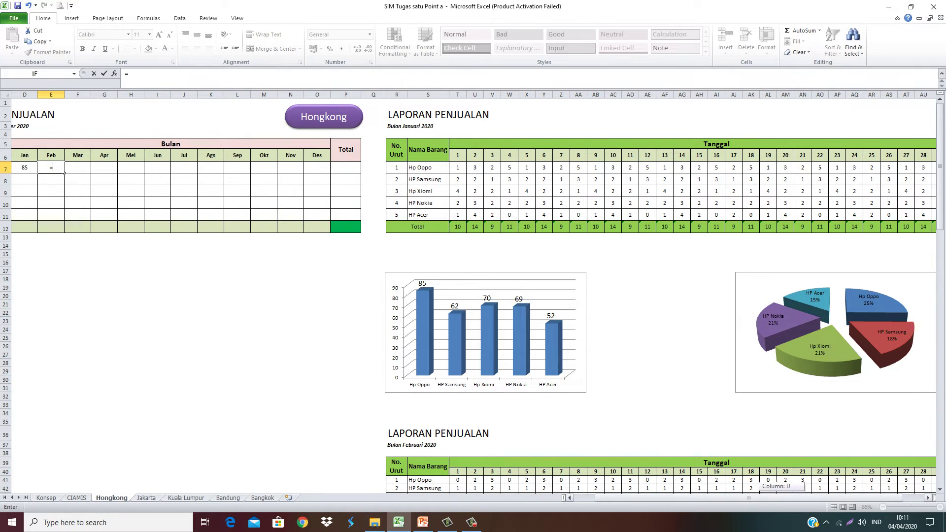
pyautogui.hscroll(3, 473, 296)
pyautogui.click(917, 480)
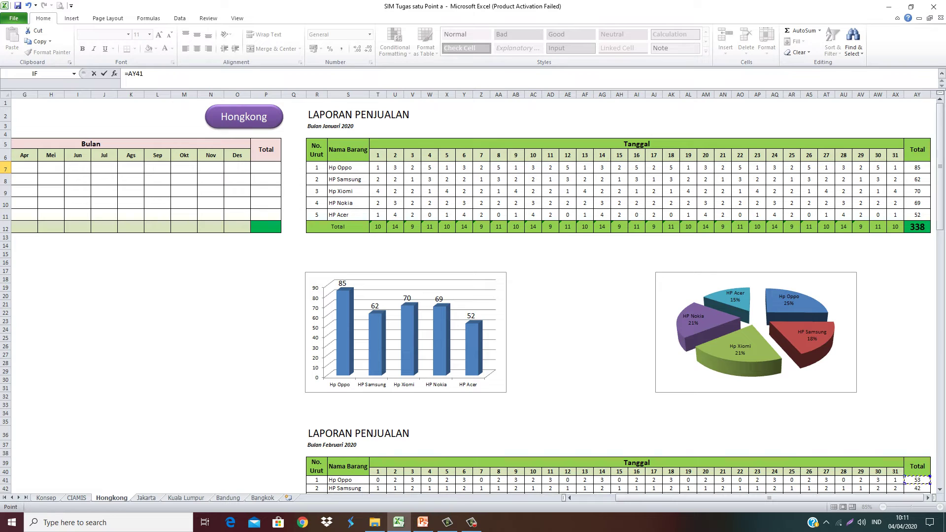
pyautogui.press('Return')
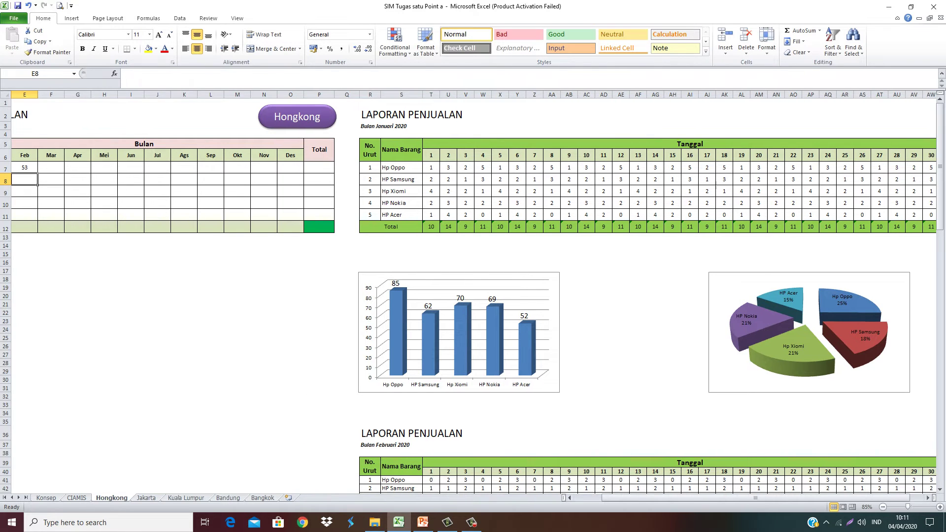
# Link Hp Oppo's March cell to AY75 in the March report, showing 85
pyautogui.click(63, 172)
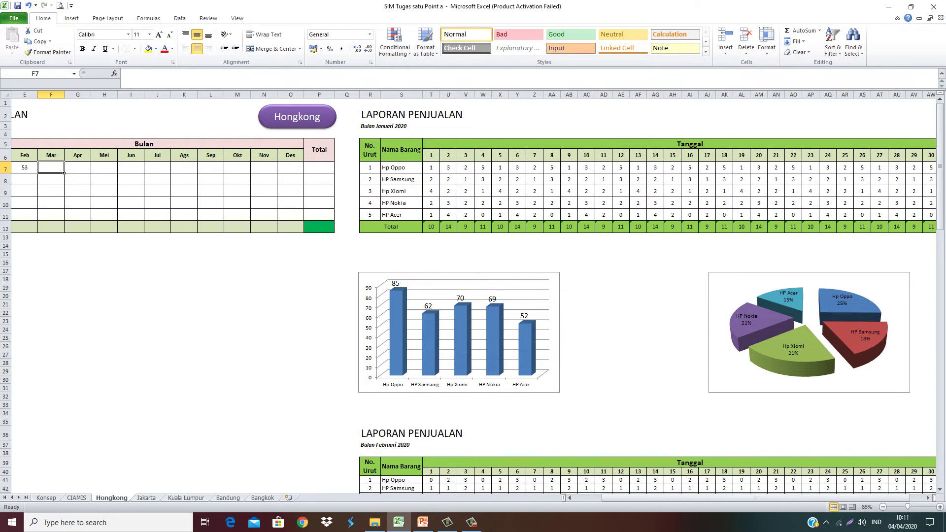
pyautogui.write('=')
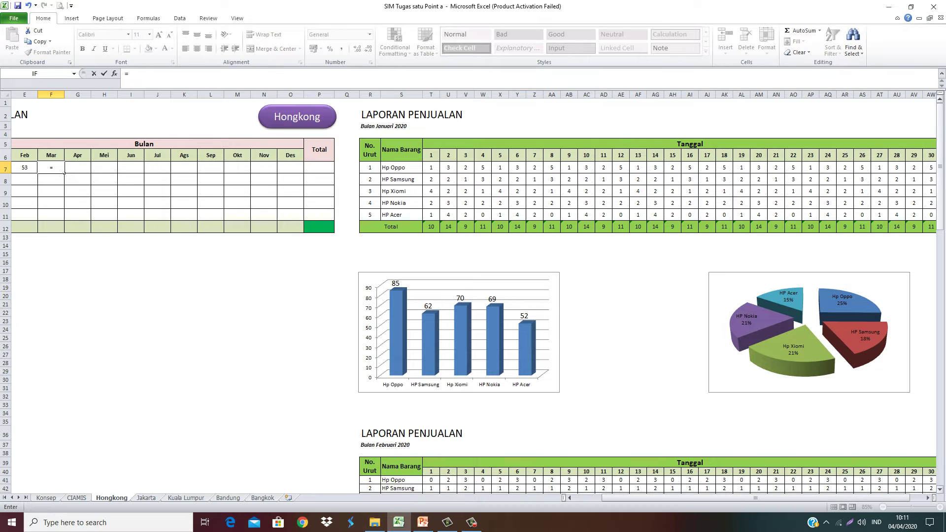
pyautogui.moveTo(941, 119); pyautogui.dragTo(941, 210)
pyautogui.moveTo(940, 303); pyautogui.dragTo(940, 323)
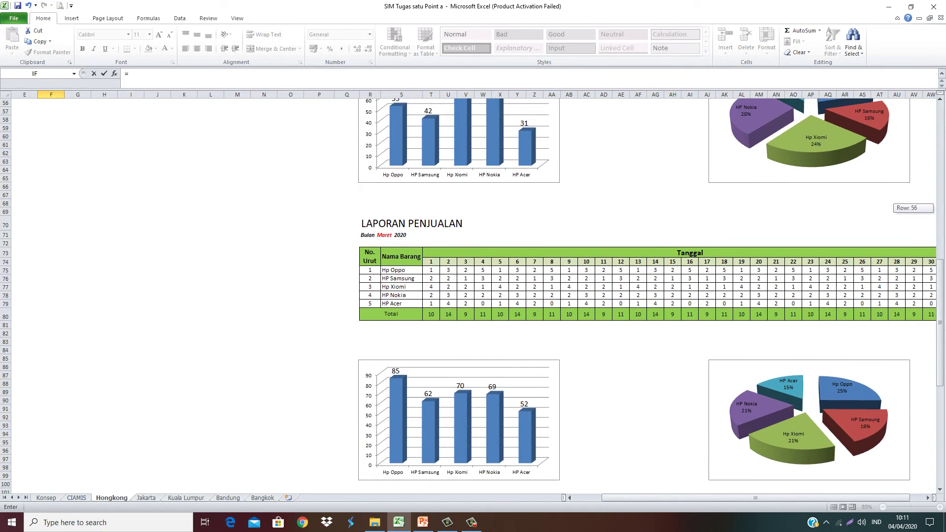
pyautogui.moveTo(756, 498); pyautogui.dragTo(769, 498)
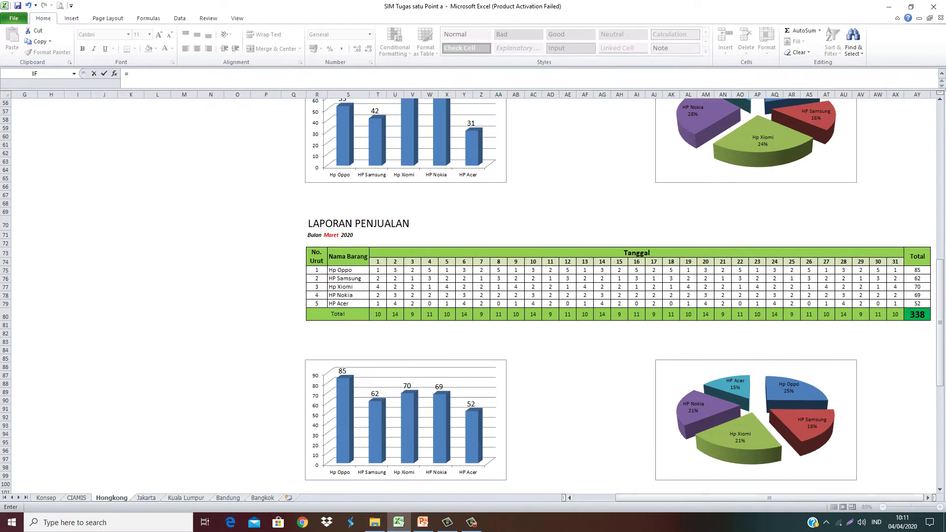
pyautogui.click(917, 270)
pyautogui.press('Return')
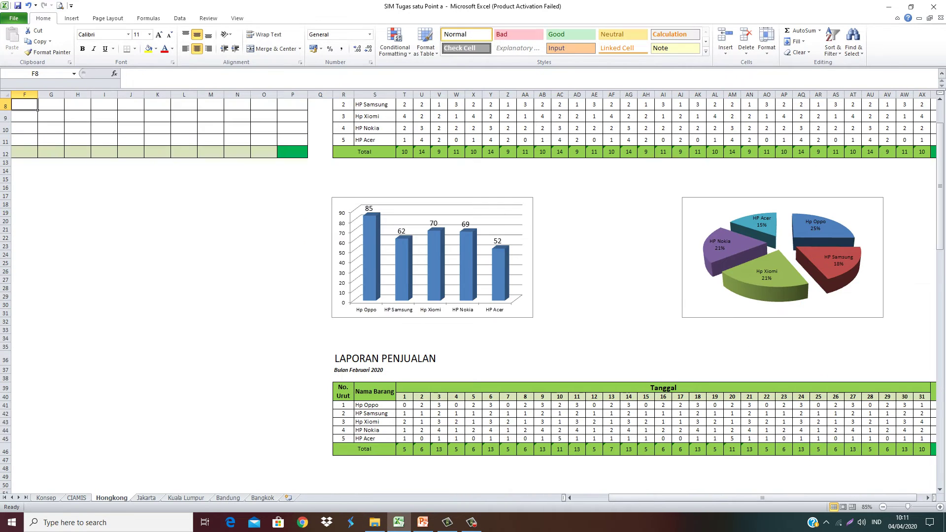
pyautogui.scroll(2, 473, 296)
# Link Hp Oppo's April cell to AY108 in the April report, showing 85
pyautogui.click(51, 168)
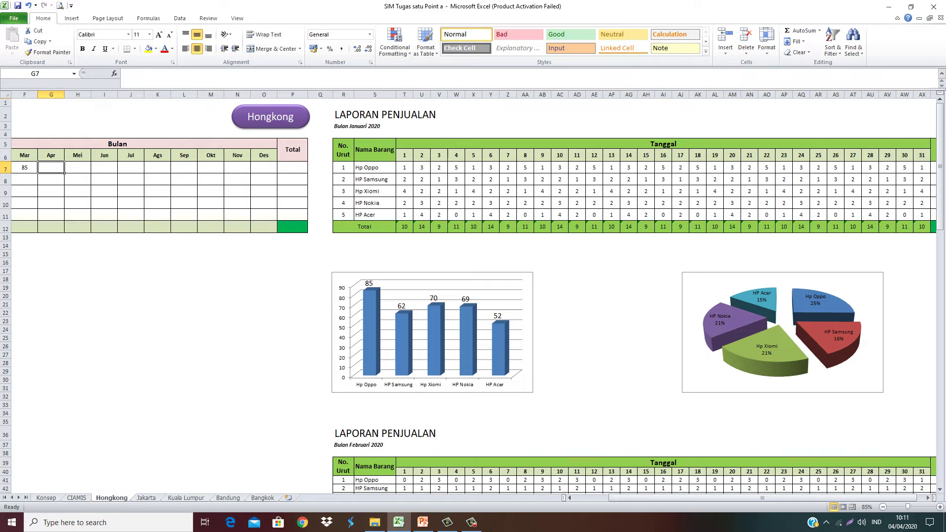
pyautogui.write('=')
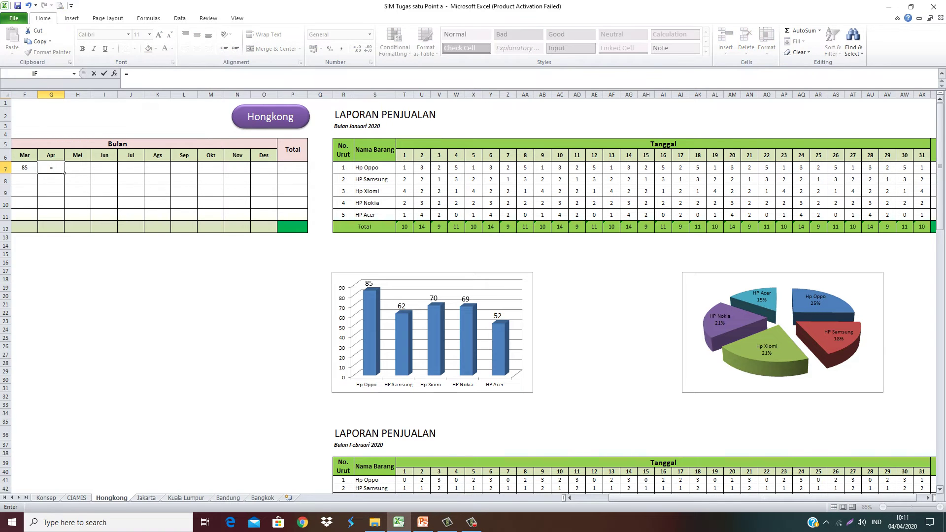
pyautogui.moveTo(940, 128); pyautogui.dragTo(939, 148)
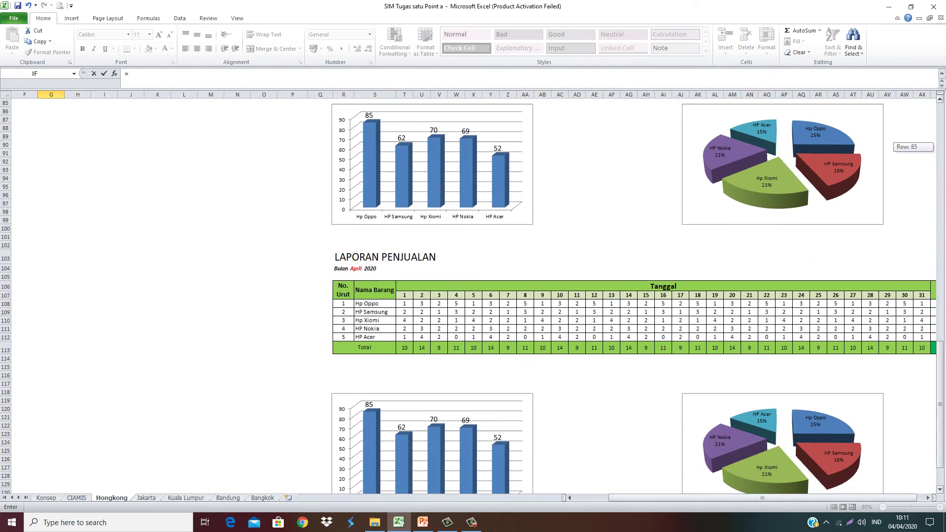
pyautogui.moveTo(846, 497); pyautogui.dragTo(853, 498)
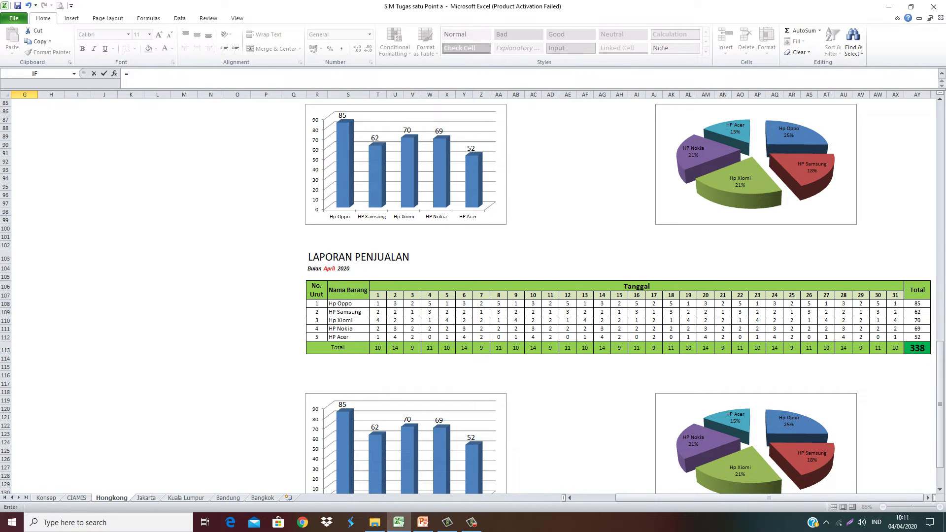
pyautogui.click(917, 304)
pyautogui.press('Return')
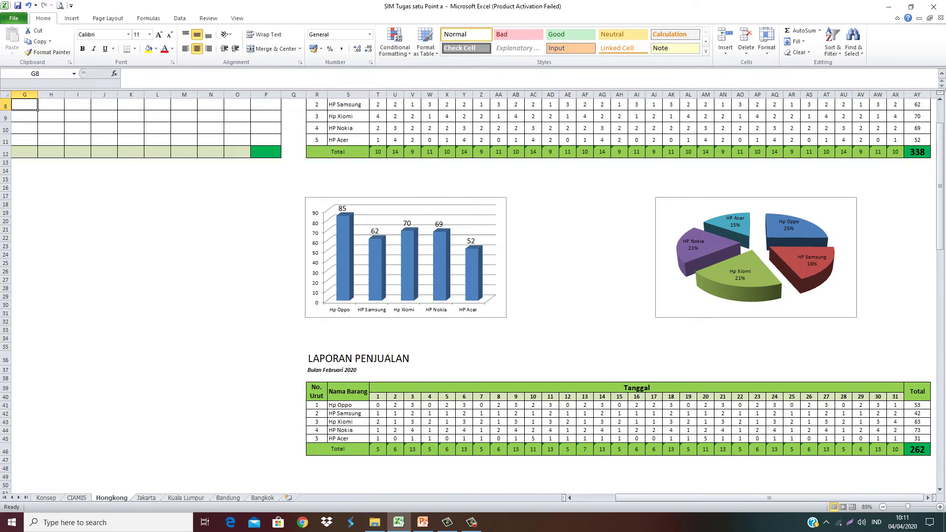
pyautogui.scroll(3, 473, 295)
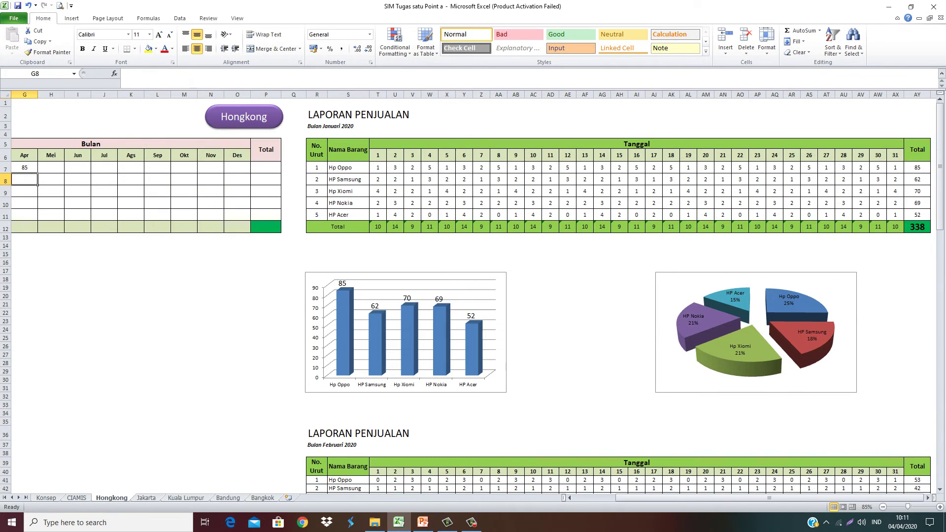
pyautogui.hscroll(-3, 473, 295)
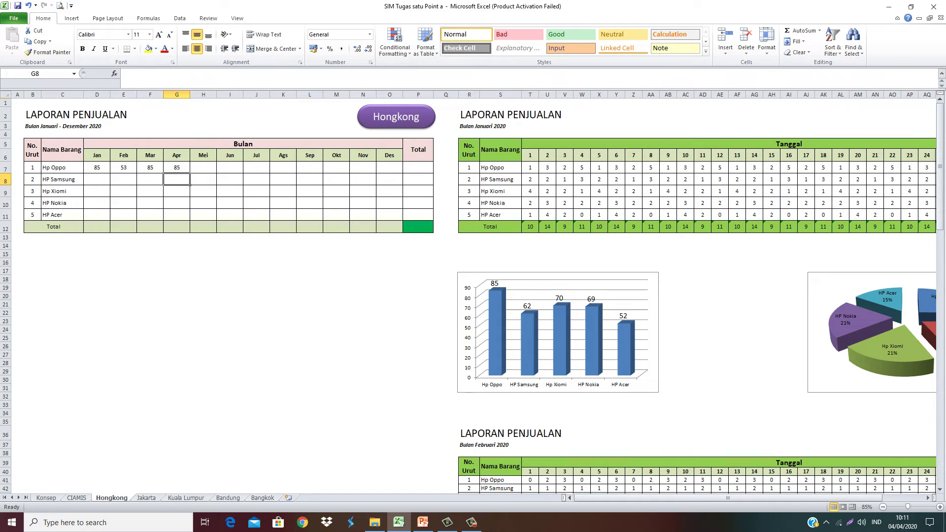
# Fill Hp Oppo's monthly links D7:O7 down to the other four phones in rows 8–11
pyautogui.moveTo(97, 168); pyautogui.dragTo(269, 172)
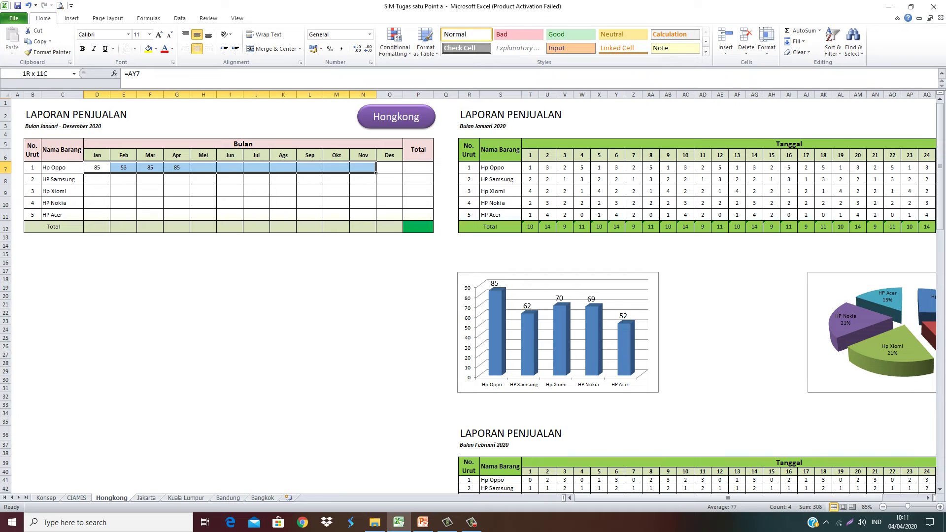
pyautogui.moveTo(270, 171); pyautogui.dragTo(157, 170)
pyautogui.click(162, 182)
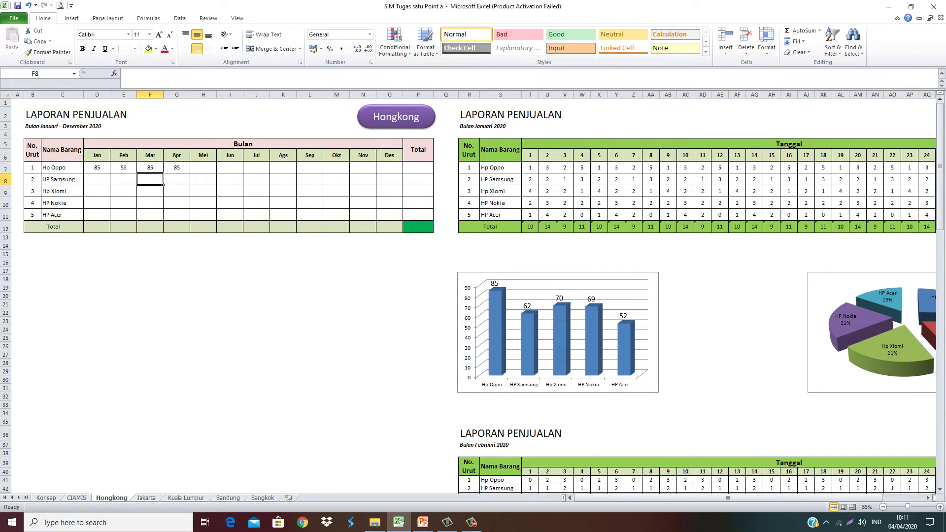
pyautogui.moveTo(97, 168)
pyautogui.mouseDown()
pyautogui.moveTo(403, 171)
pyautogui.moveTo(403, 220)
pyautogui.mouseUp()
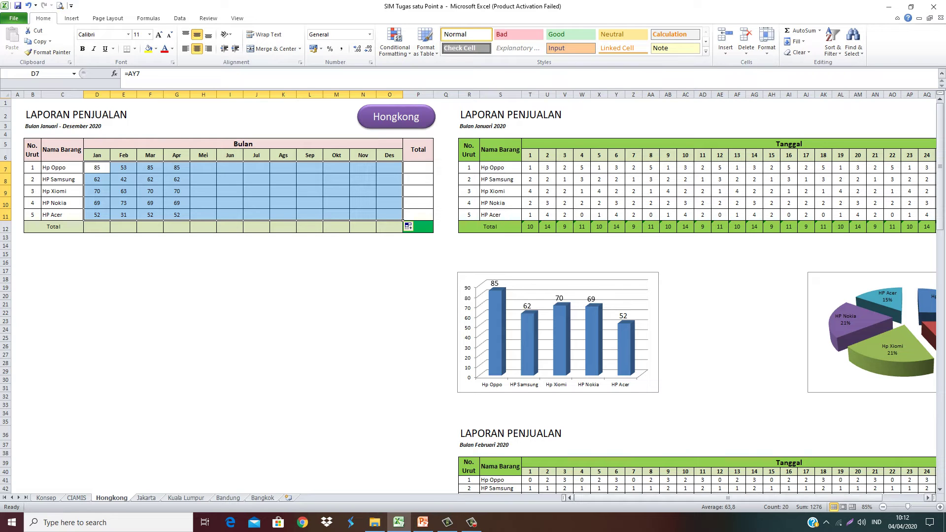
pyautogui.moveTo(727, 498); pyautogui.dragTo(768, 498)
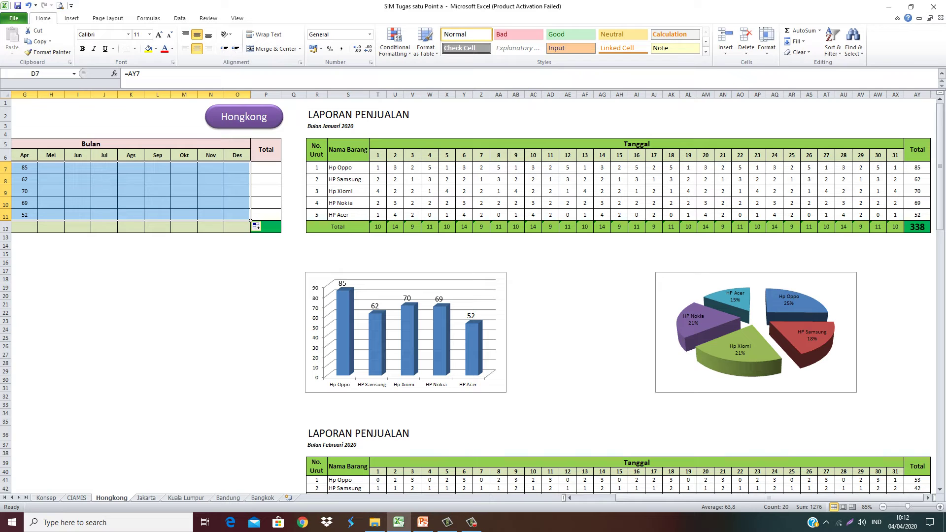
pyautogui.hscroll(-6, 473, 296)
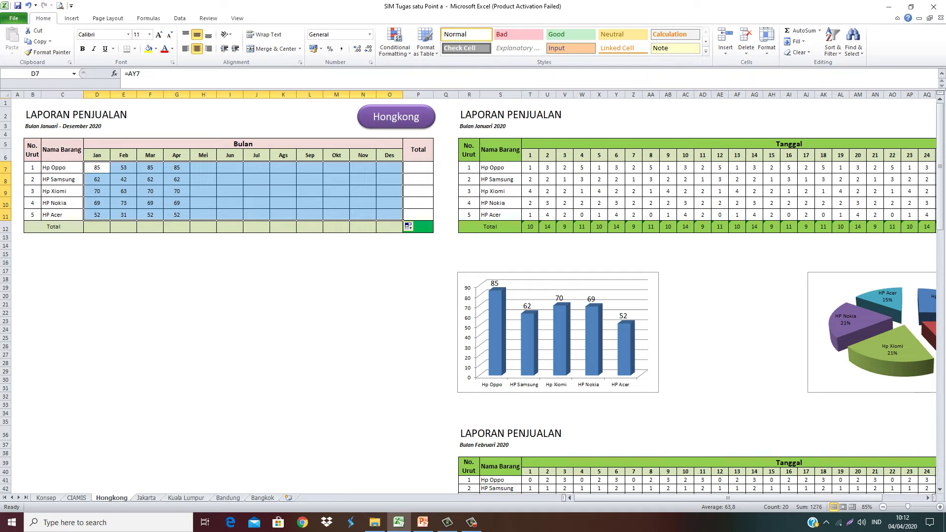
# AutoSum D7:P12 to add phone totals, monthly totals and a 1.276 grand total
pyautogui.click(797, 31)
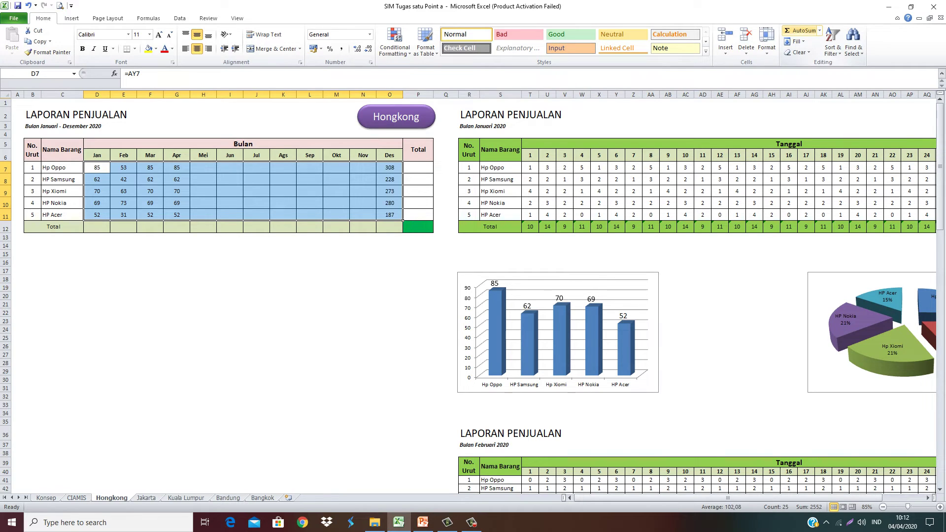
pyautogui.hotkey('ctrl', 'z')
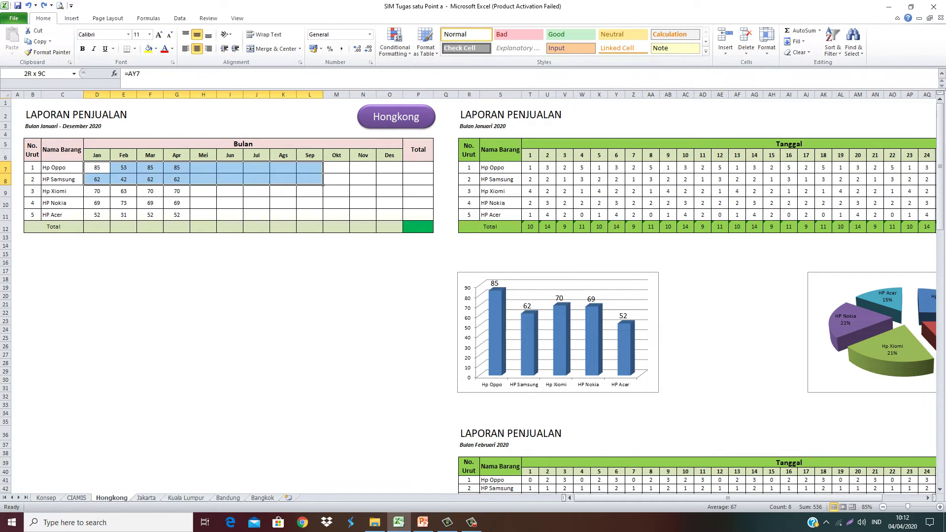
pyautogui.moveTo(97, 168)
pyautogui.mouseDown()
pyautogui.moveTo(428, 204)
pyautogui.moveTo(428, 228)
pyautogui.mouseUp()
pyautogui.click(797, 31)
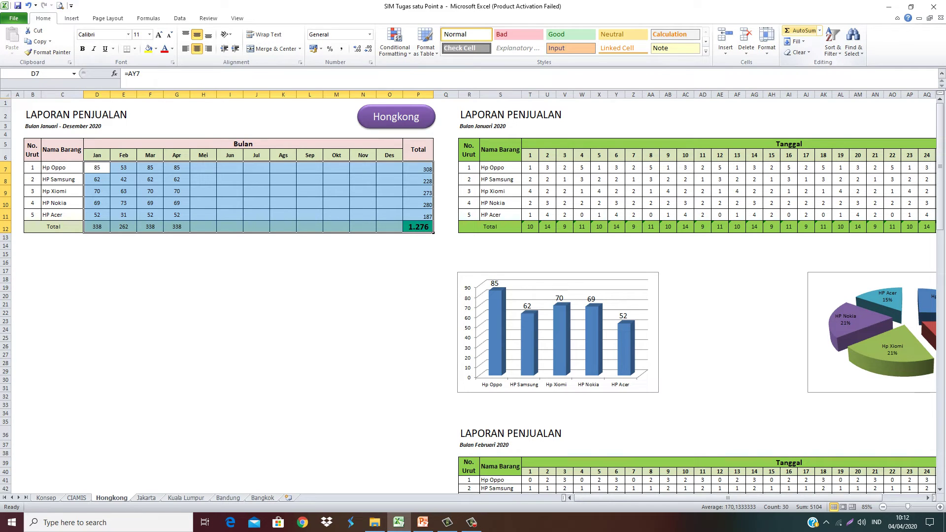
pyautogui.hotkey('ctrl', 'z')
pyautogui.click(230, 254)
pyautogui.moveTo(97, 167); pyautogui.dragTo(429, 227)
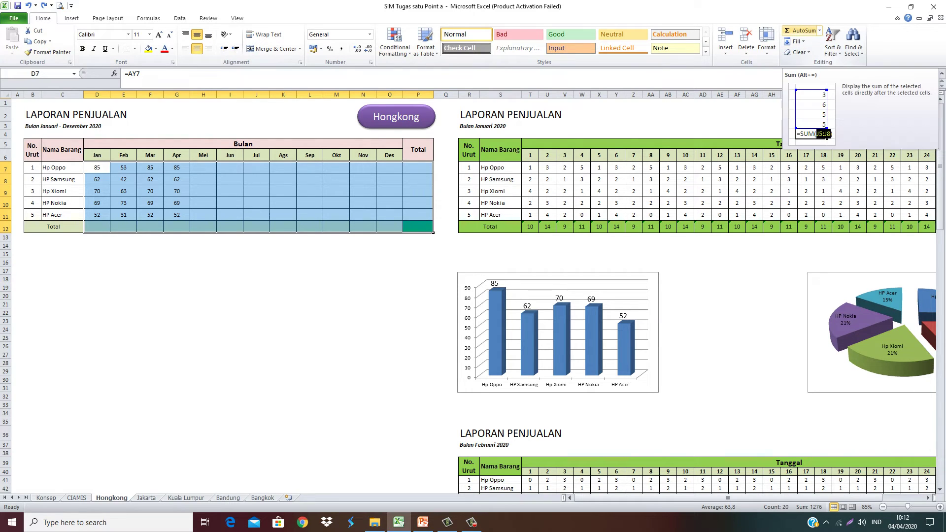
pyautogui.click(798, 30)
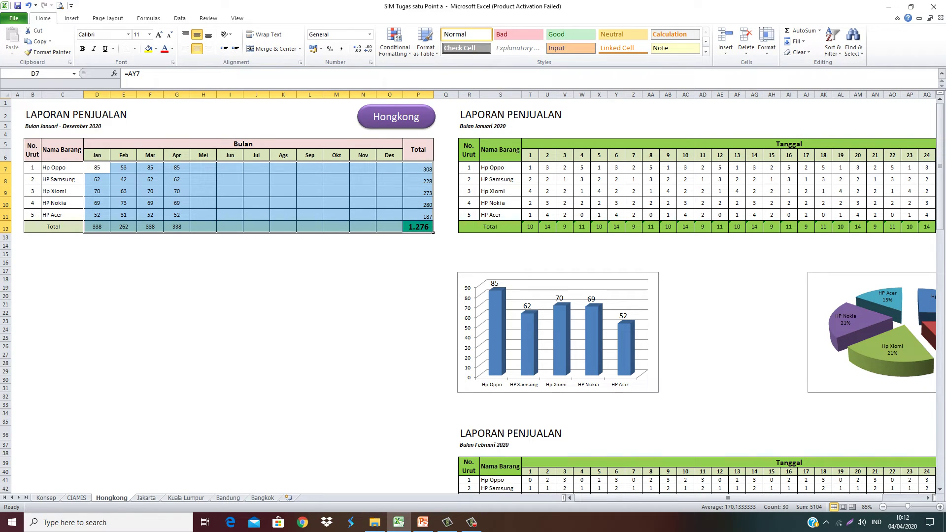
# Review the row 12 monthly totals, the Total column and the grand total formulas
pyautogui.click(109, 230)
pyautogui.click(230, 237)
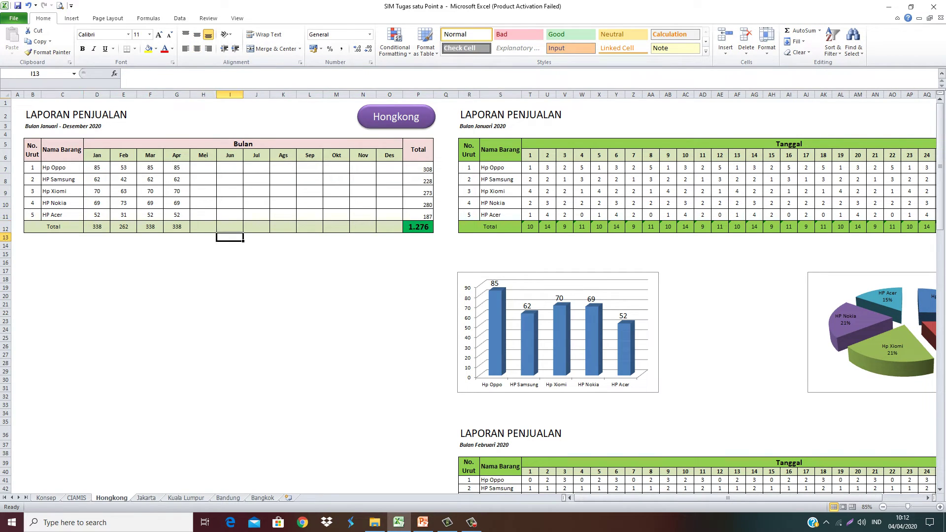
pyautogui.moveTo(97, 226); pyautogui.dragTo(190, 230)
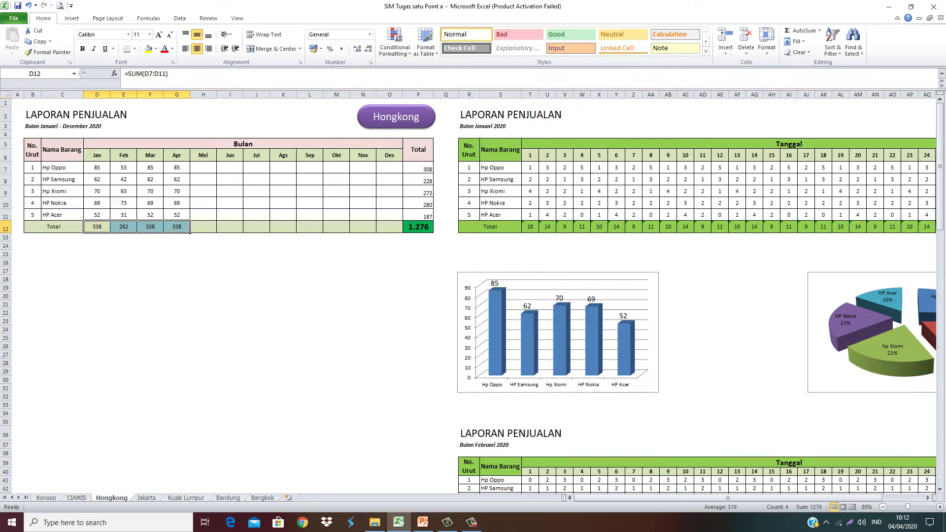
pyautogui.moveTo(419, 168); pyautogui.dragTo(428, 217)
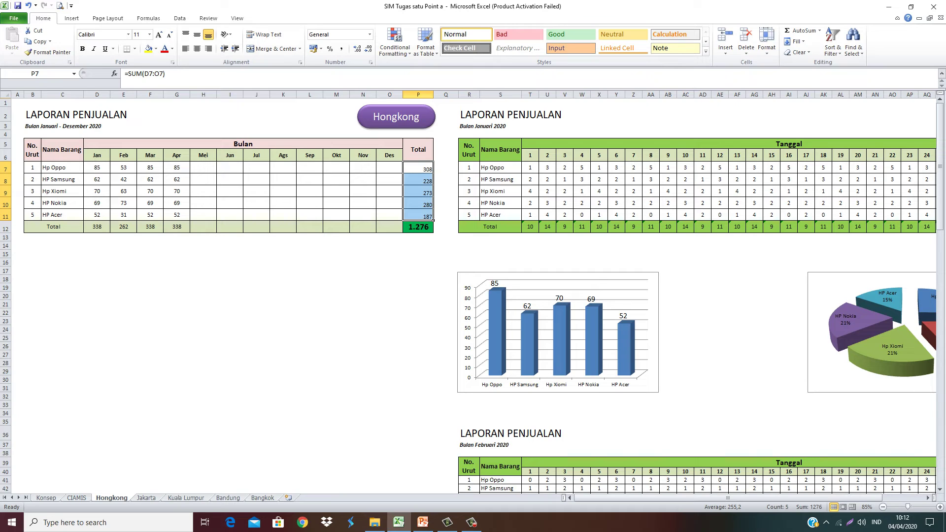
pyautogui.click(106, 170)
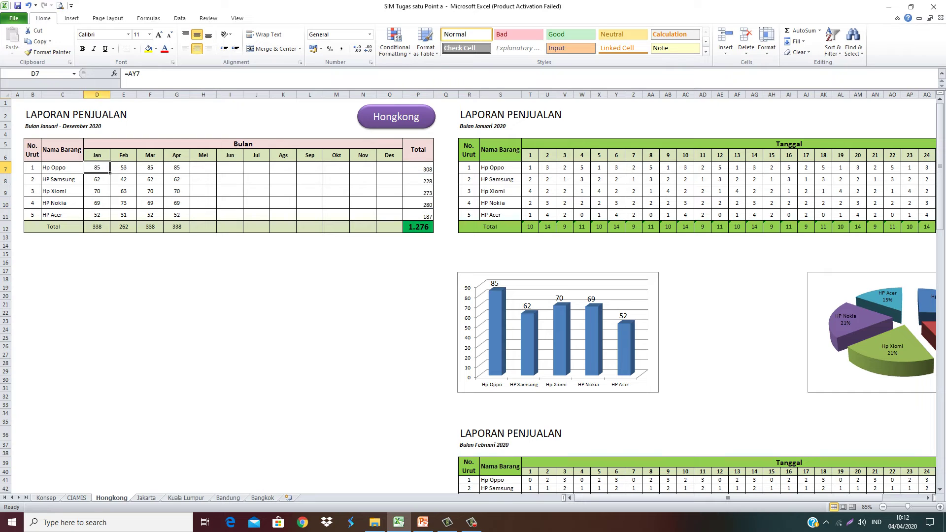
pyautogui.click(418, 226)
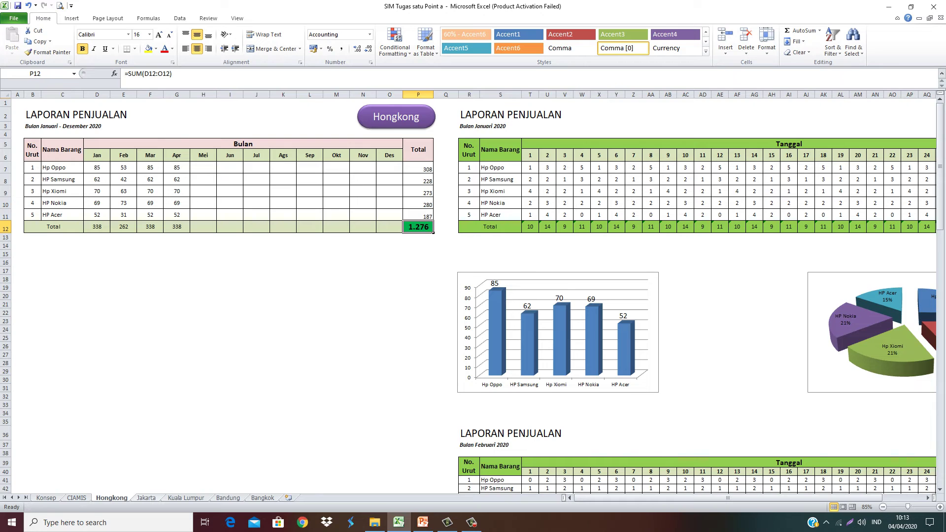
# Browse the Jakarta and Kuala Lumpur sheets, recheck the Hongkong grand total, and return to CIAMIS
pyautogui.hotkey('ctrl', 'pagedown')
pyautogui.hotkey('ctrl', 'pagedown')
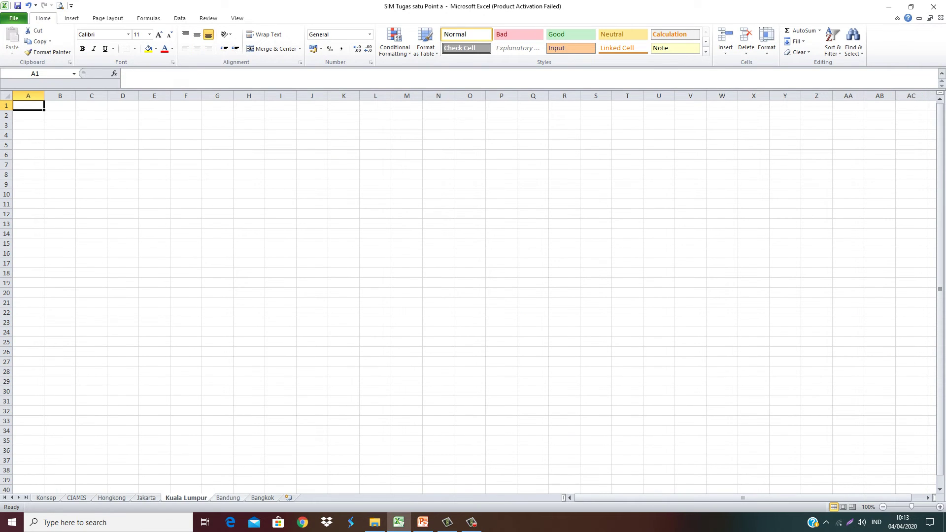
pyautogui.hotkey('ctrl', 'pagedown')
pyautogui.hotkey('ctrl', 'pagedown')
pyautogui.hotkey('ctrl', 'pageup')
pyautogui.hotkey('ctrl', 'pageup')
pyautogui.hotkey('ctrl', 'pageup')
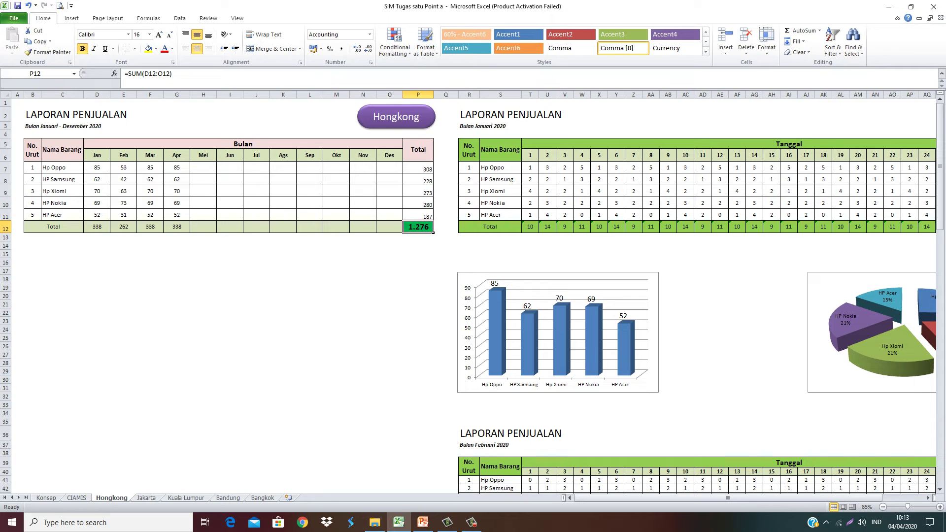
pyautogui.click(418, 246)
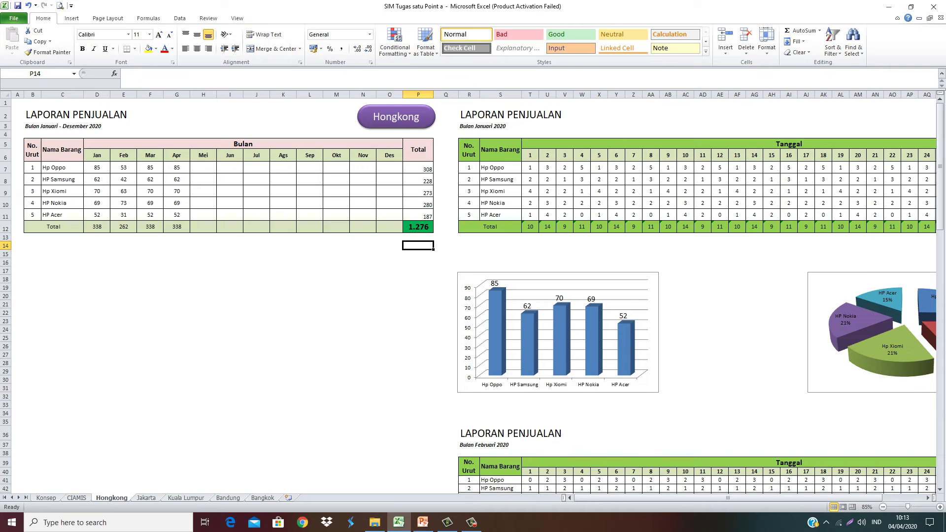
pyautogui.click(418, 227)
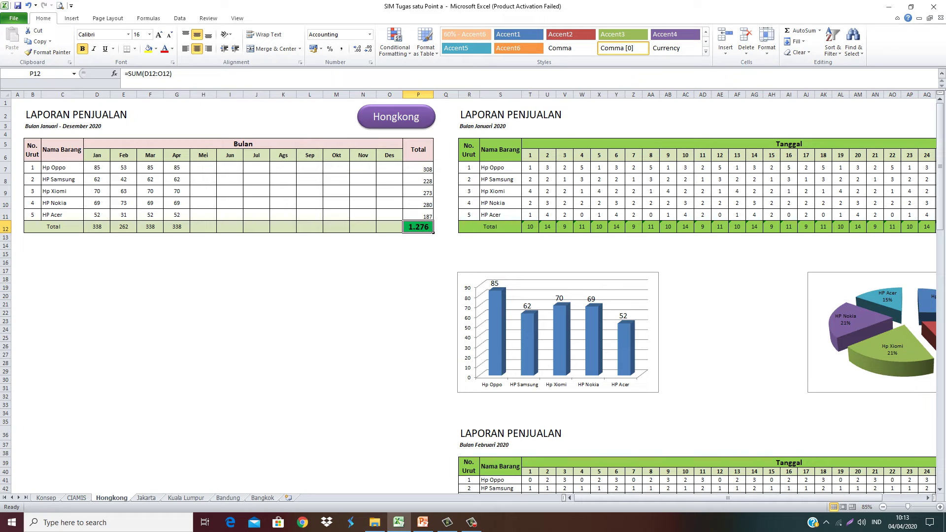
pyautogui.hotkey('ctrl', 'pageup')
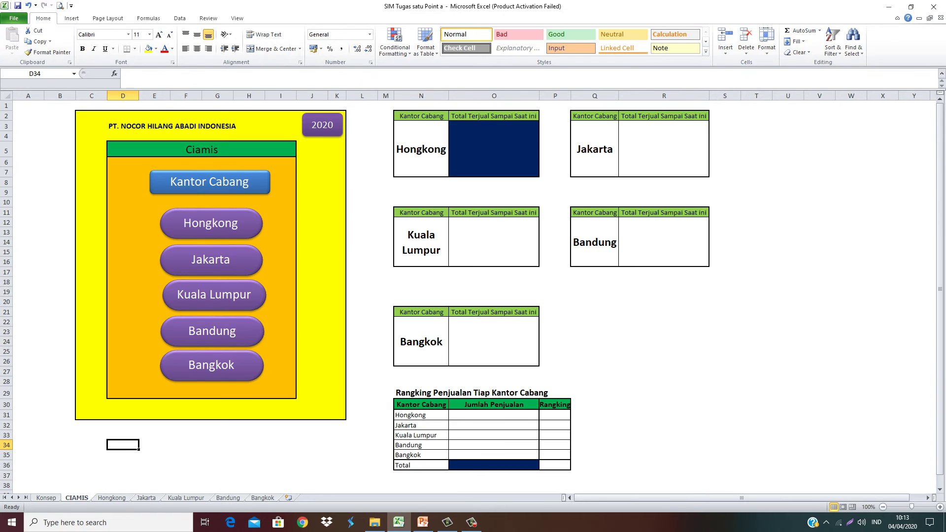
# Link CIAMIS cell O3 to Hongkong!P12 so it shows 1.276, then jump to the referenced cell
pyautogui.click(494, 148)
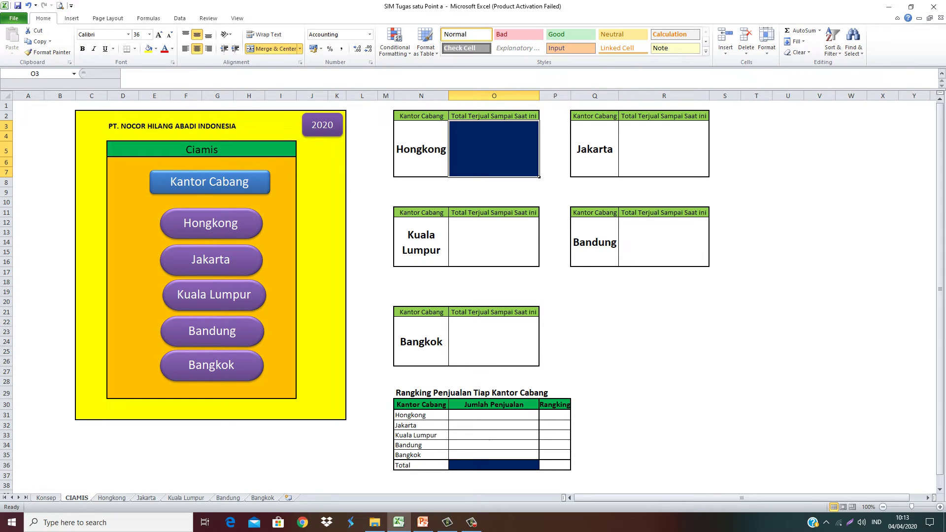
pyautogui.write('=')
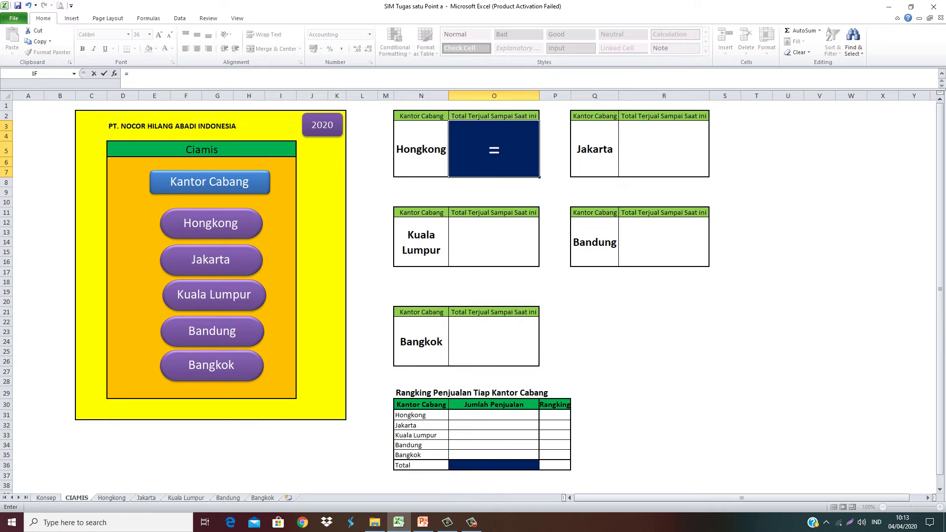
pyautogui.hotkey('ctrl', 'pagedown')
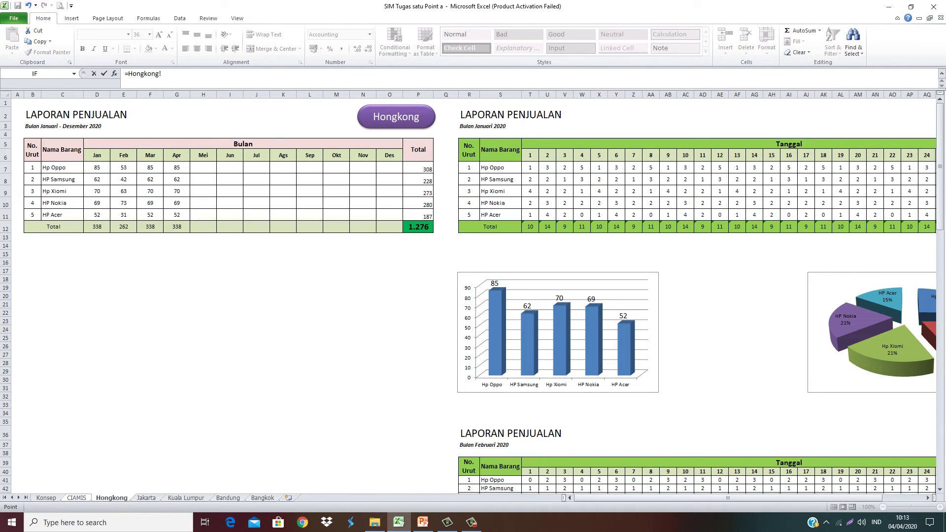
pyautogui.click(419, 227)
pyautogui.press('Return')
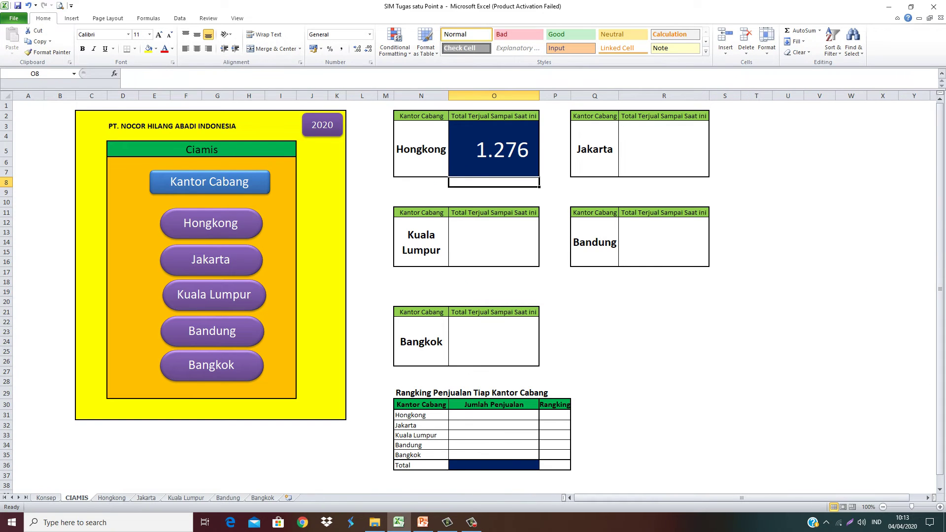
pyautogui.click(493, 149)
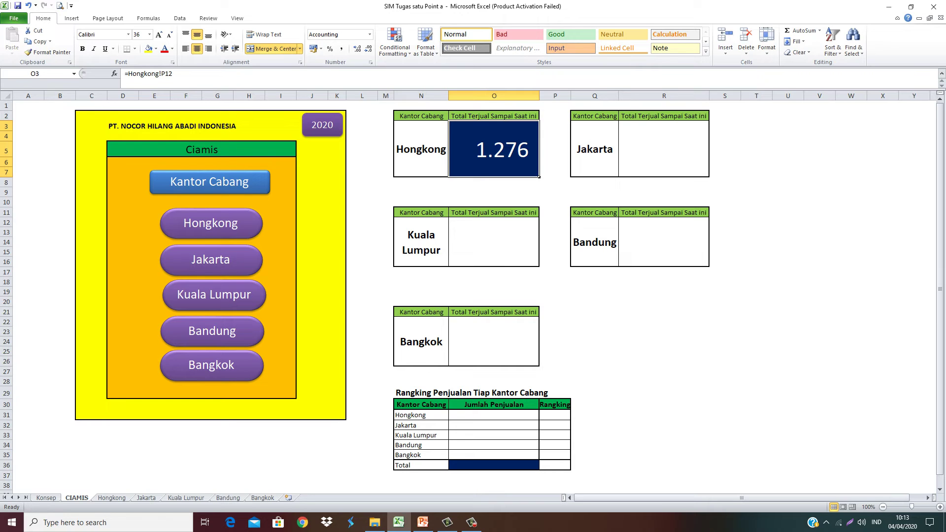
pyautogui.hotkey('ctrl', '[')
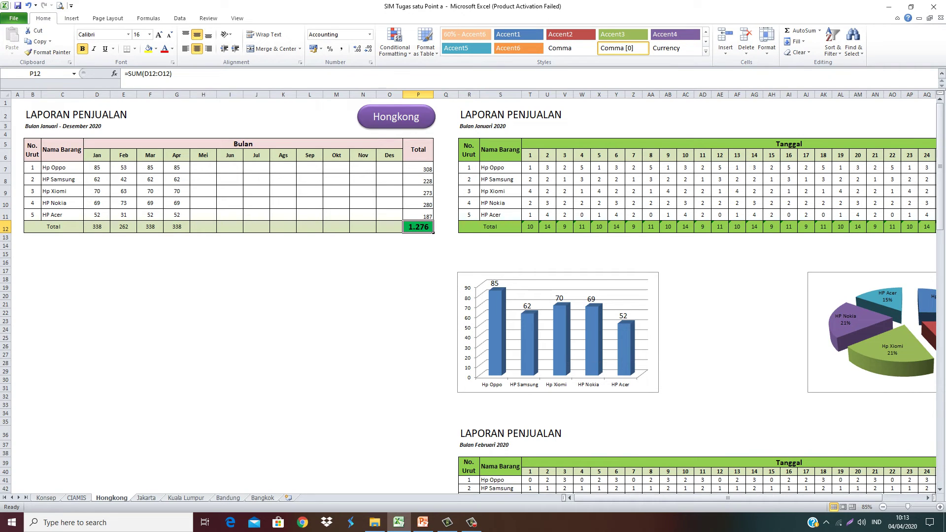
# Set the day-10 January sales AC7:AC11 for all five phones to 0
pyautogui.click(692, 170)
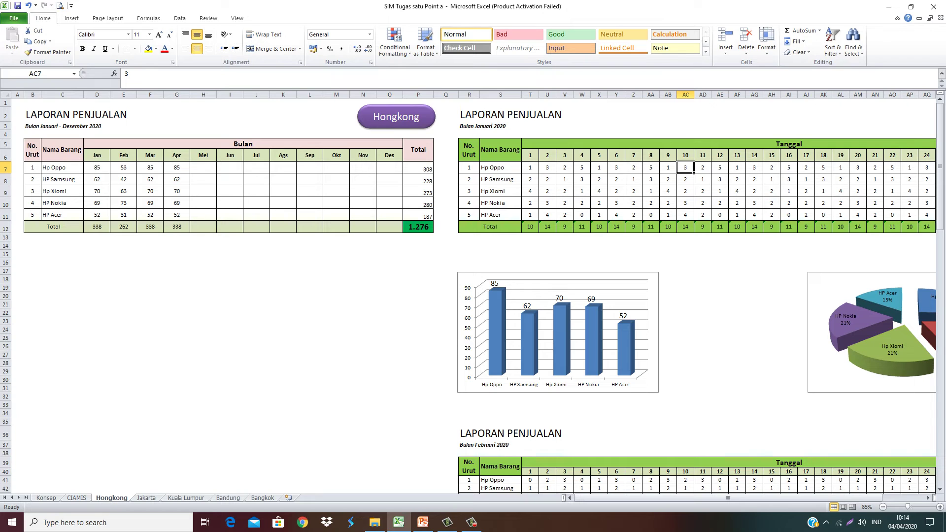
pyautogui.write('0')
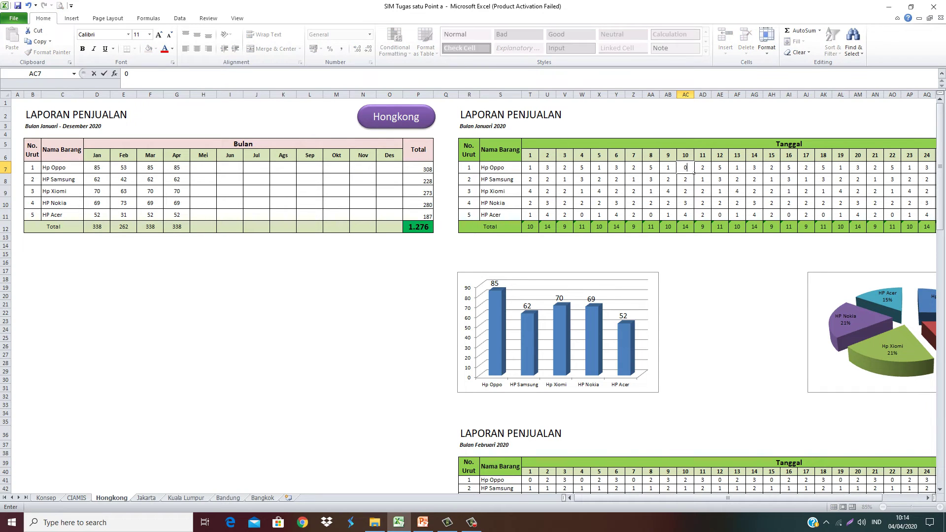
pyautogui.press('Return')
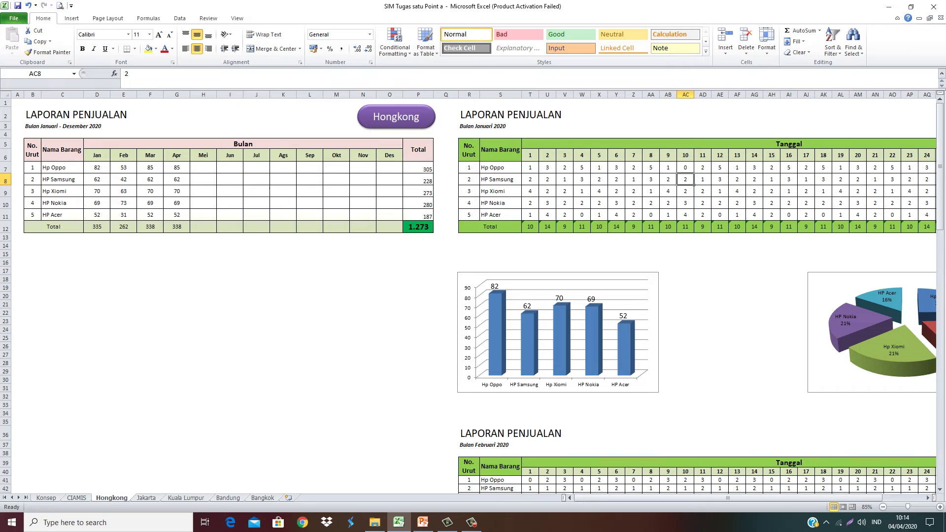
pyautogui.write('0')
pyautogui.press('Return')
pyautogui.write('0')
pyautogui.press('Return')
pyautogui.write('0')
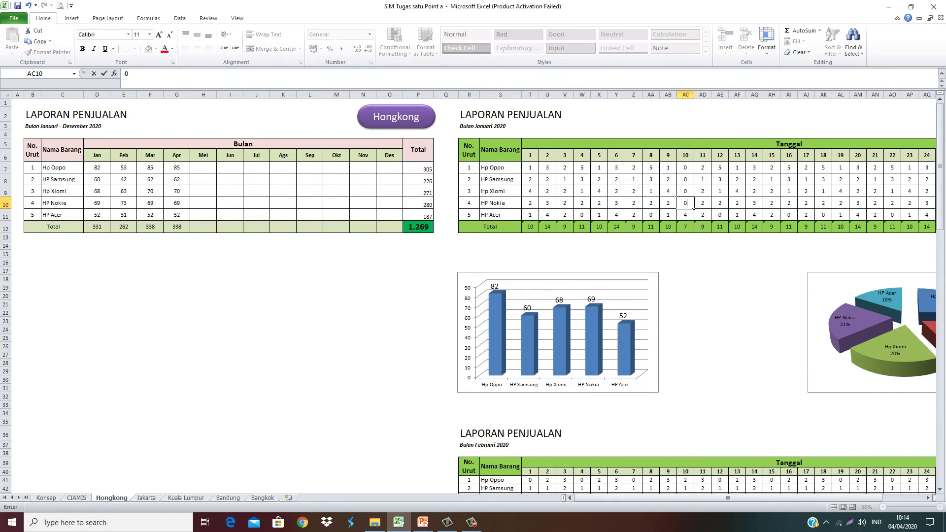
pyautogui.press('Return')
pyautogui.write('0')
pyautogui.press('Return')
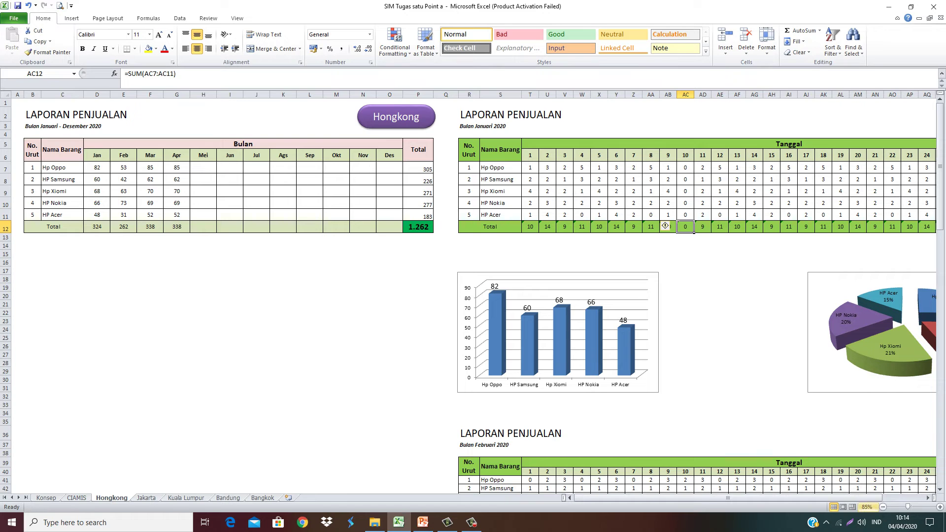
# Check the January totals, now 82, 60, 68, 66, 48, and view CIAMIS showing 1.262
pyautogui.moveTo(867, 497); pyautogui.dragTo(909, 498)
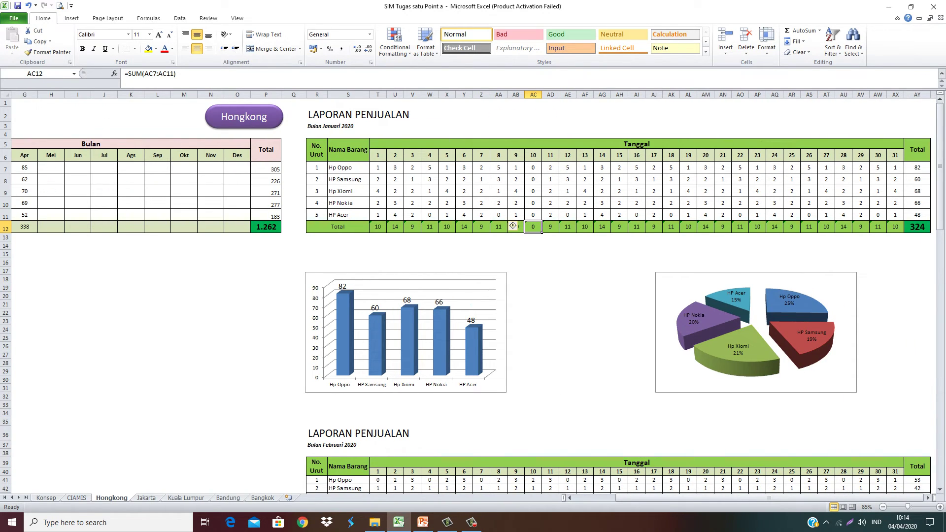
pyautogui.moveTo(918, 168); pyautogui.dragTo(917, 215)
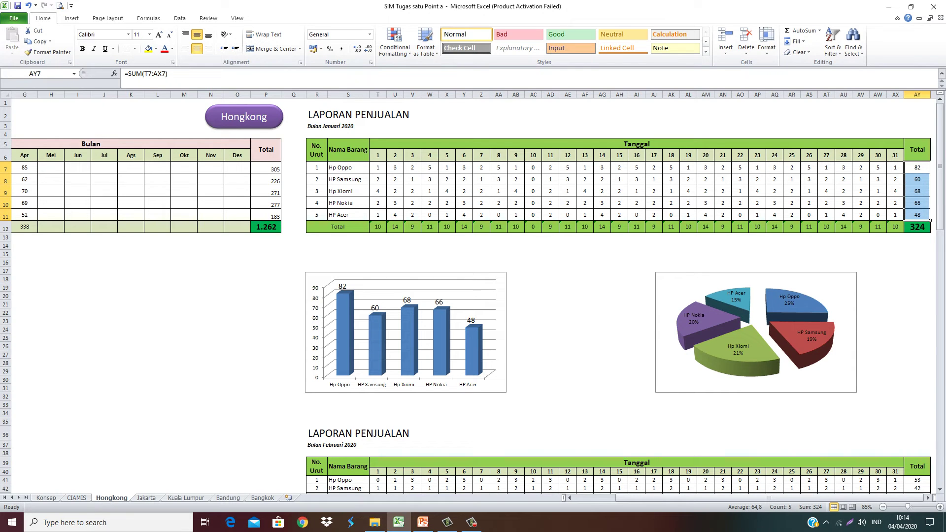
pyautogui.moveTo(769, 498); pyautogui.dragTo(728, 497)
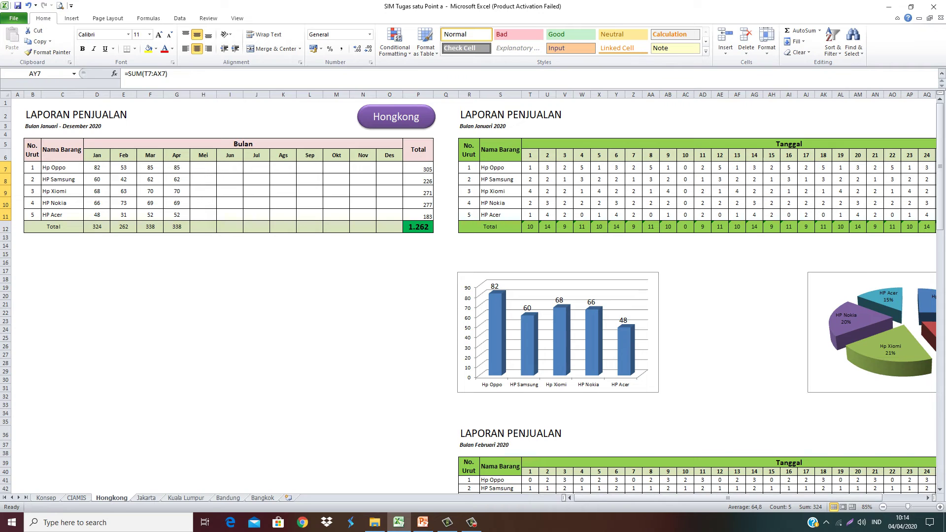
pyautogui.click(109, 171)
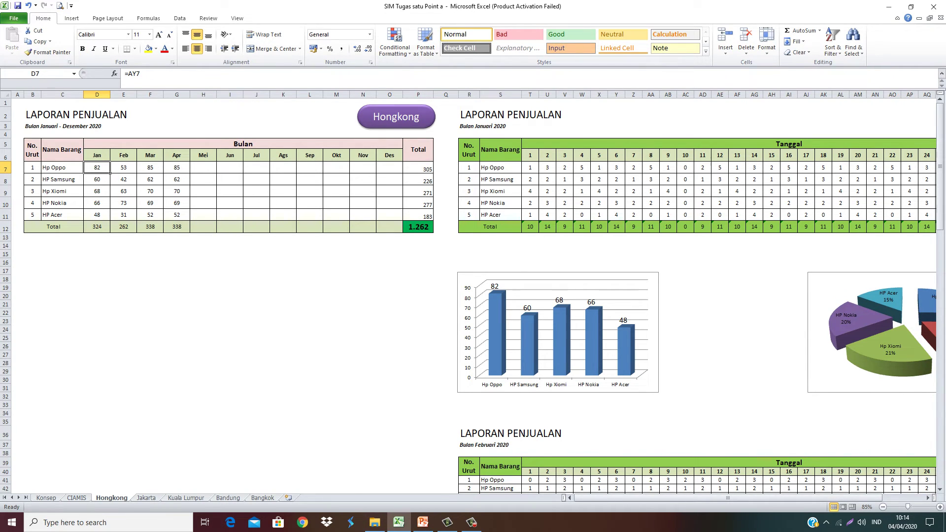
pyautogui.hotkey('ctrl', 'pageup')
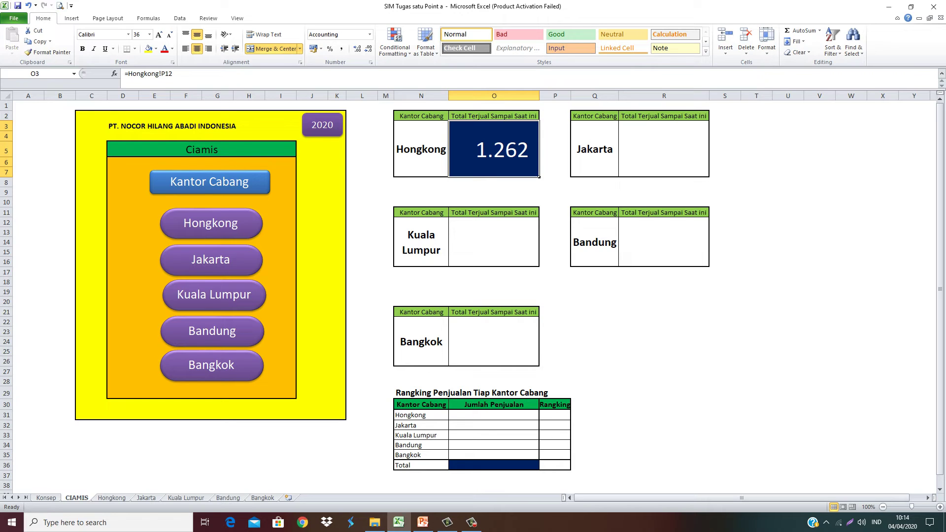
# Set the January product totals AY7:AY11 to 0 and check the effect on CIAMIS
pyautogui.click(210, 223)
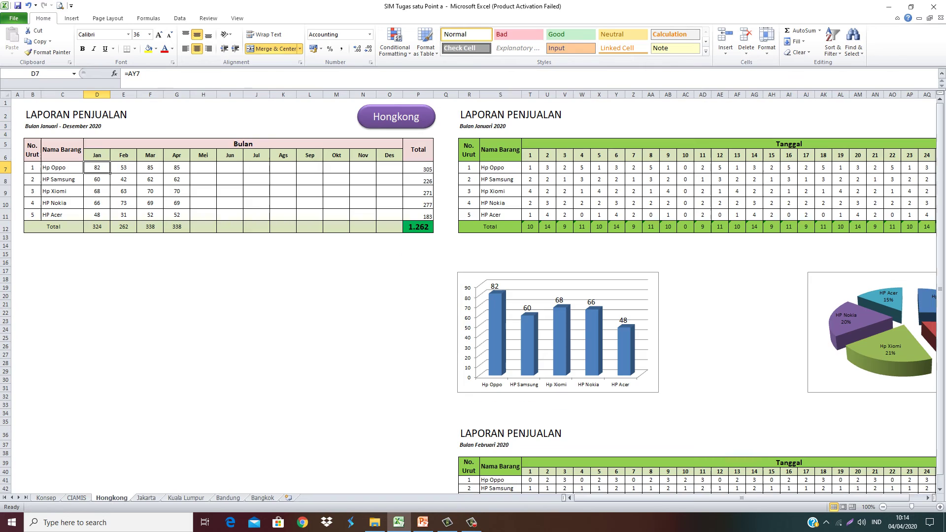
pyautogui.click(928, 499)
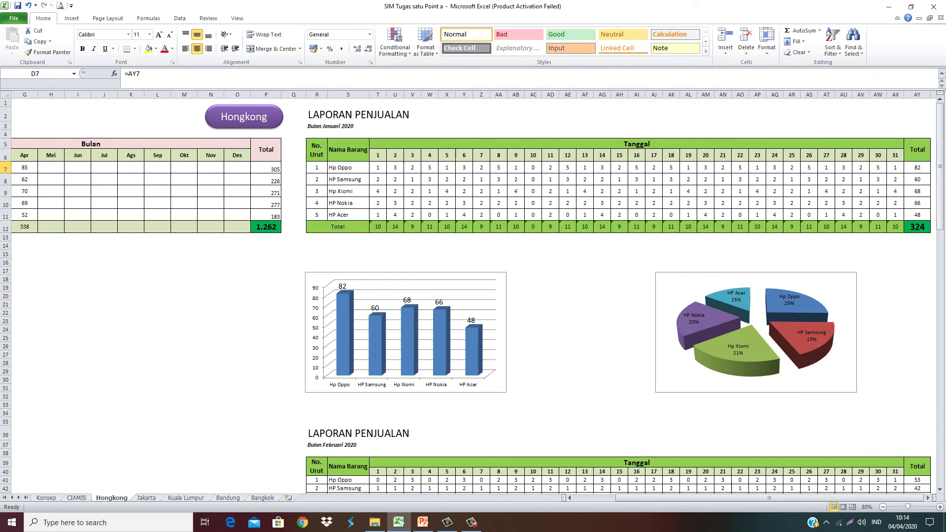
pyautogui.click(928, 170)
pyautogui.click(928, 228)
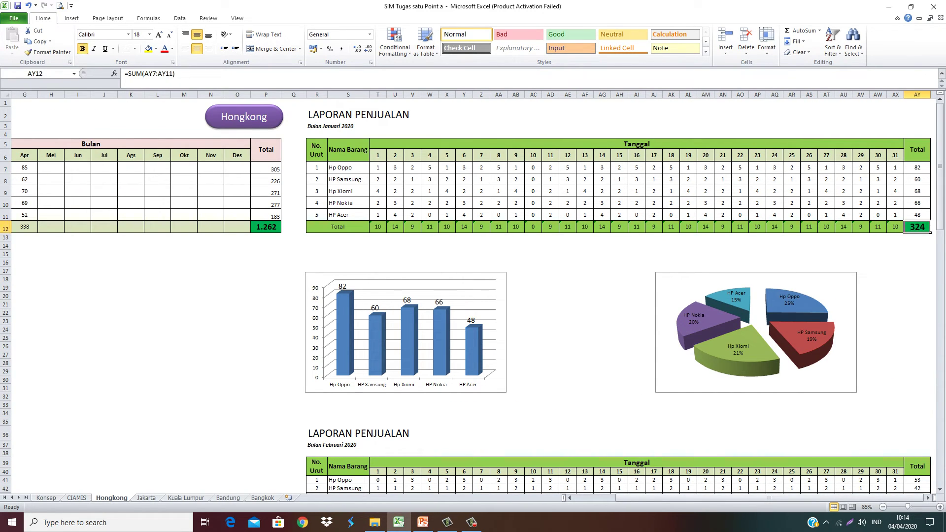
pyautogui.click(930, 169)
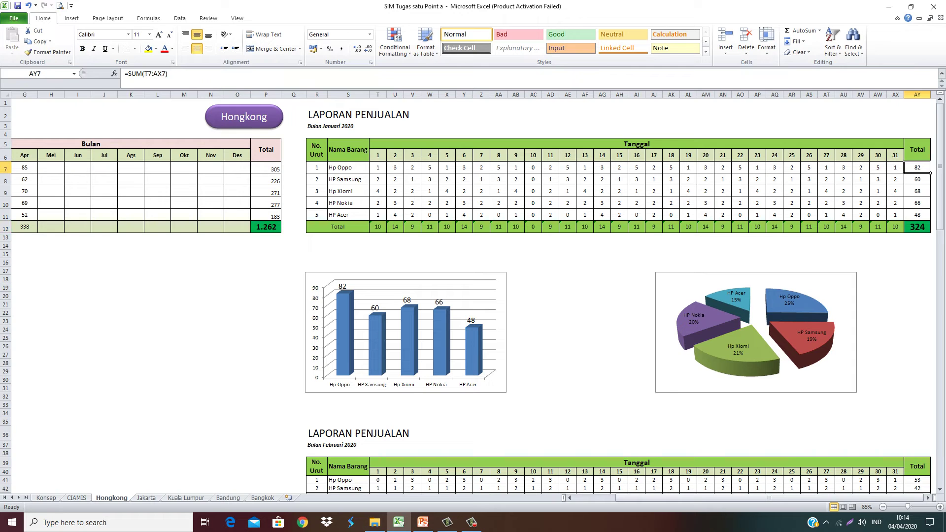
pyautogui.write('0 0 0')
pyautogui.press('Return')
pyautogui.write('0')
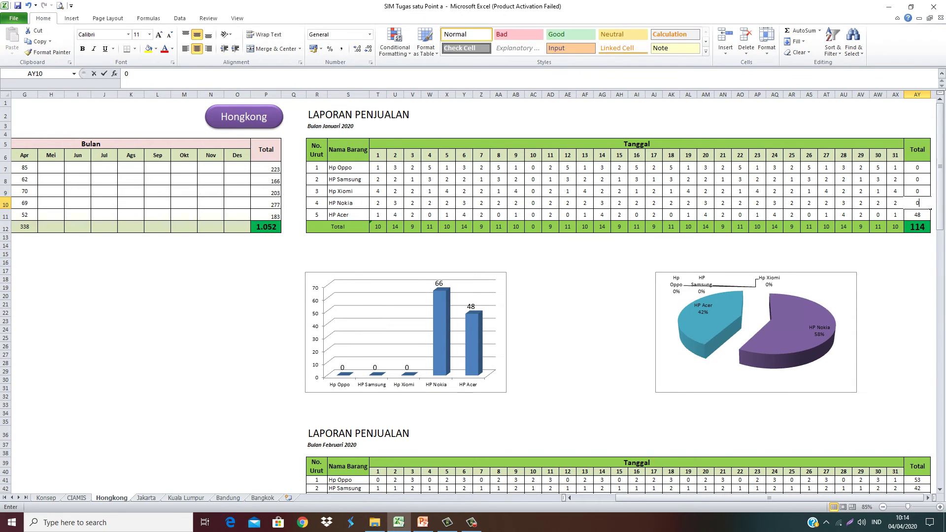
pyautogui.press('Return')
pyautogui.write('0')
pyautogui.press('Return')
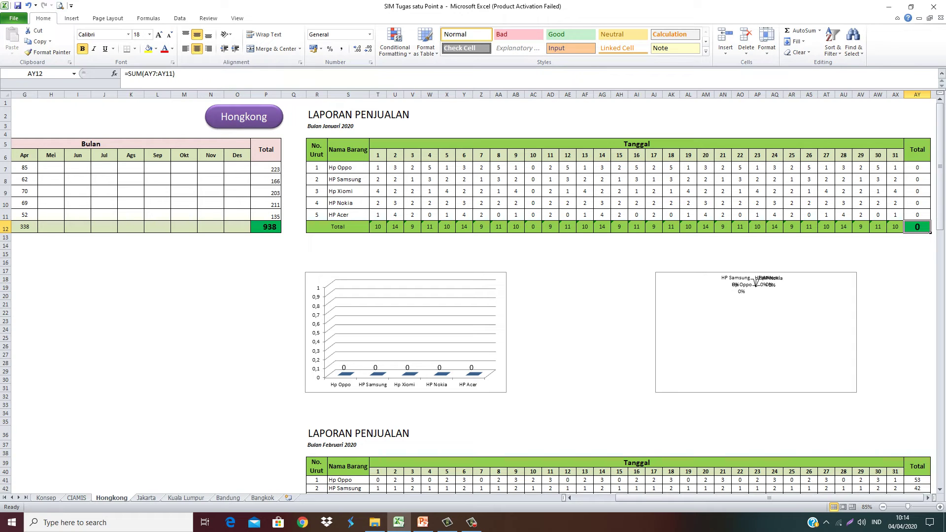
pyautogui.hotkey('ctrl', 'pageup')
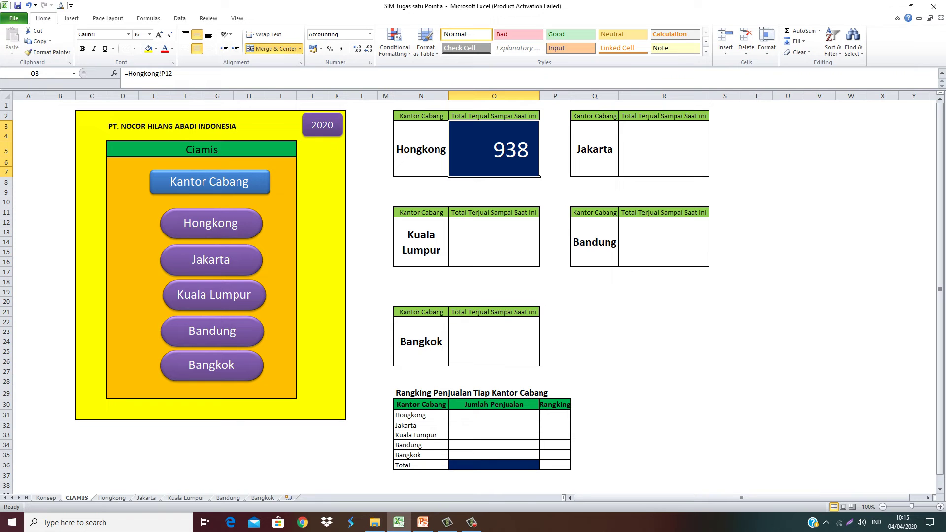
# Undo the zeroed totals and day-10 sales, returning to CIAMIS with Hongkong back at 1.276
pyautogui.hotkey('ctrl', 'pagedown')
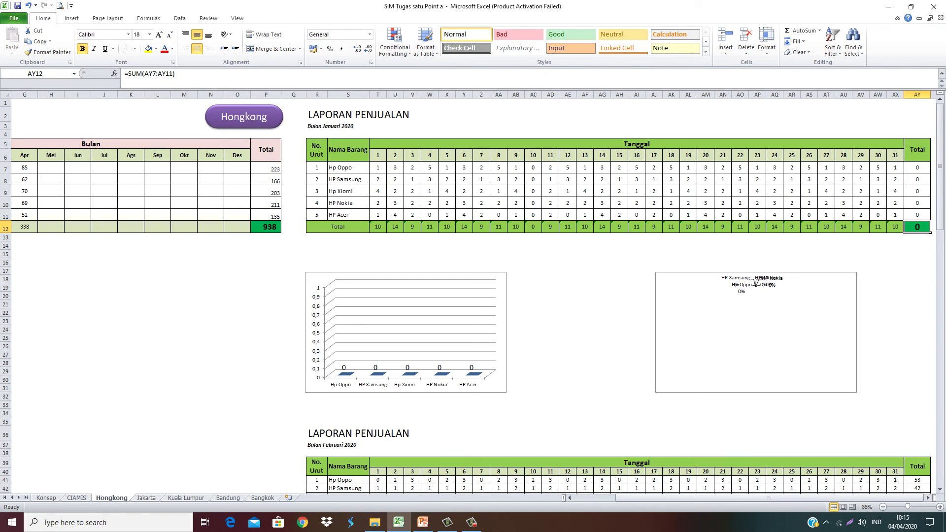
pyautogui.hotkey('ctrl', 'z')
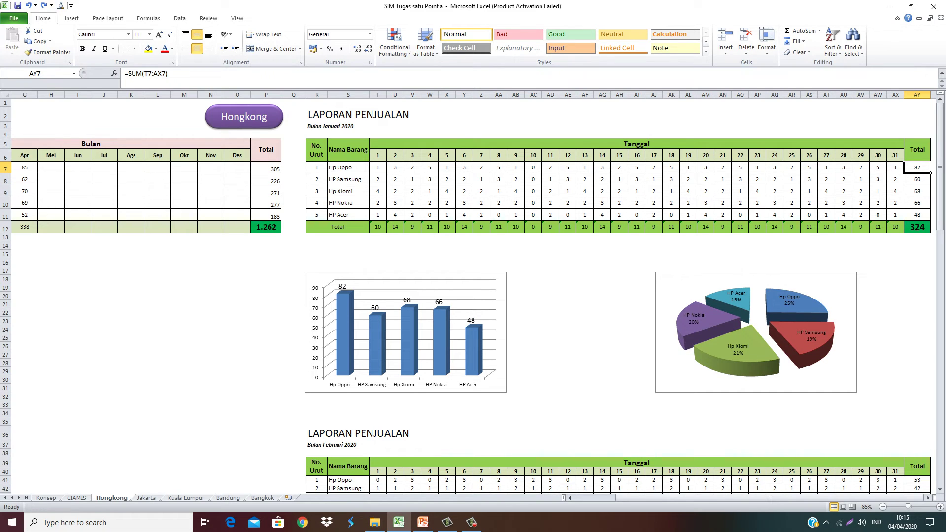
pyautogui.hotkey('ctrl', 'z')
pyautogui.hotkey('ctrl', 'z')
pyautogui.hotkey('ctrl', 'z')
pyautogui.hotkey('ctrl', 'z')
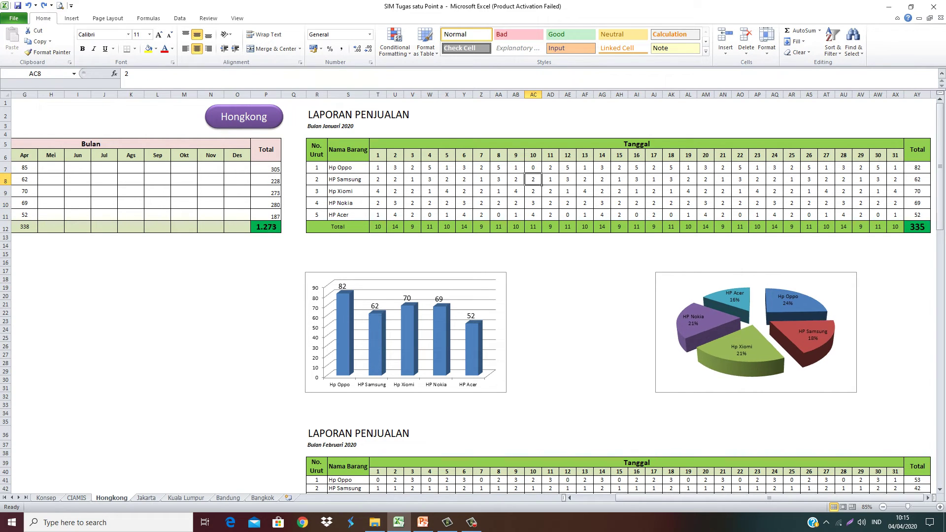
pyautogui.hotkey('ctrl', 'z')
pyautogui.click(570, 497)
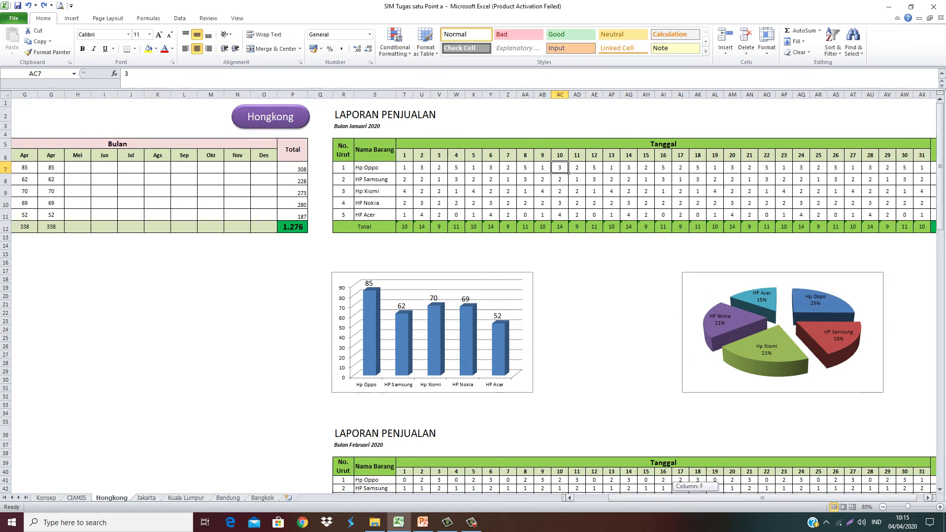
pyautogui.hotkey('ctrl', 'pageup')
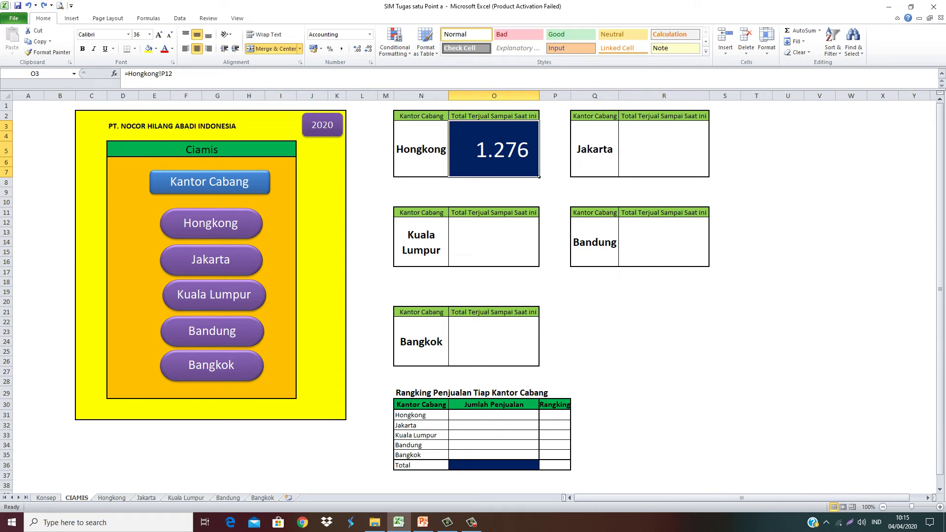
# Link Hongkong's sales in the ranking table to its total box with =O3
pyautogui.click(537, 417)
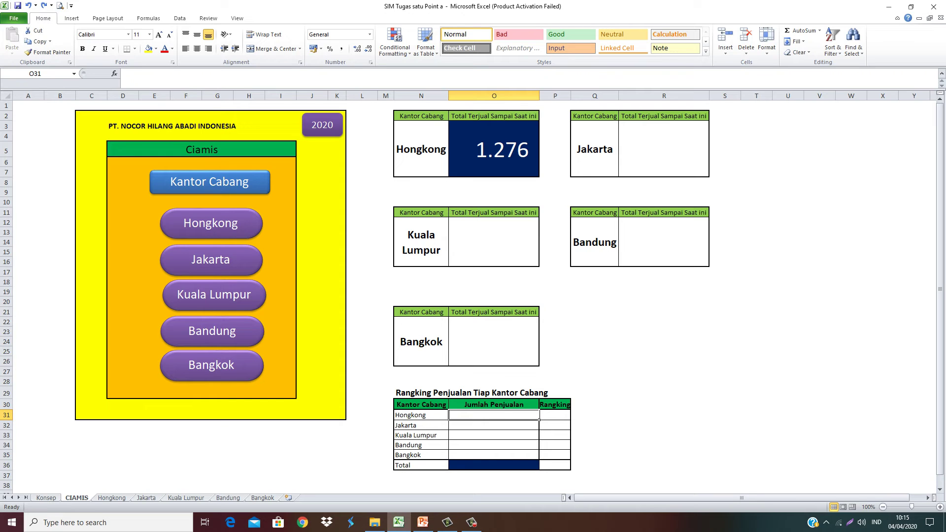
pyautogui.write('=O3')
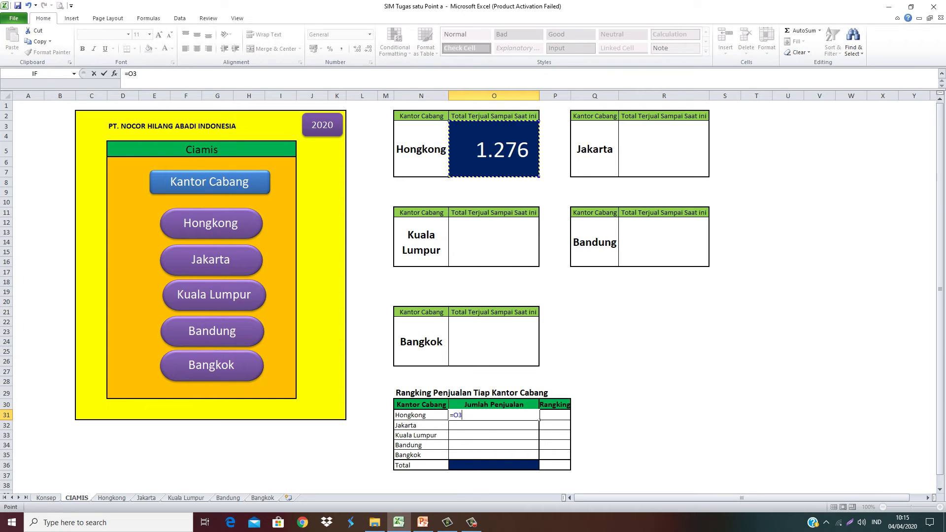
pyautogui.press('Return')
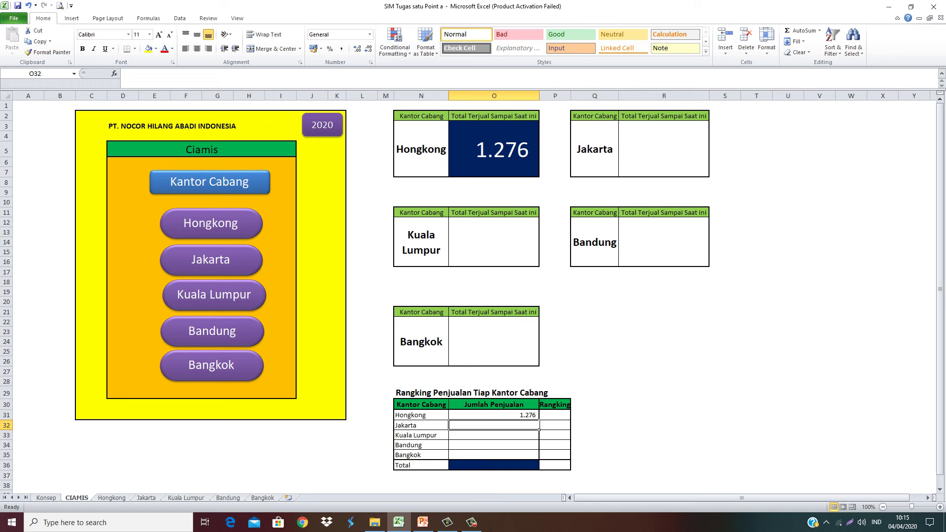
# Enter branch totals: Jakarta 1000, Bandung 2000, Bangkok 5000, Kuala Lumpur 100
pyautogui.click(664, 149)
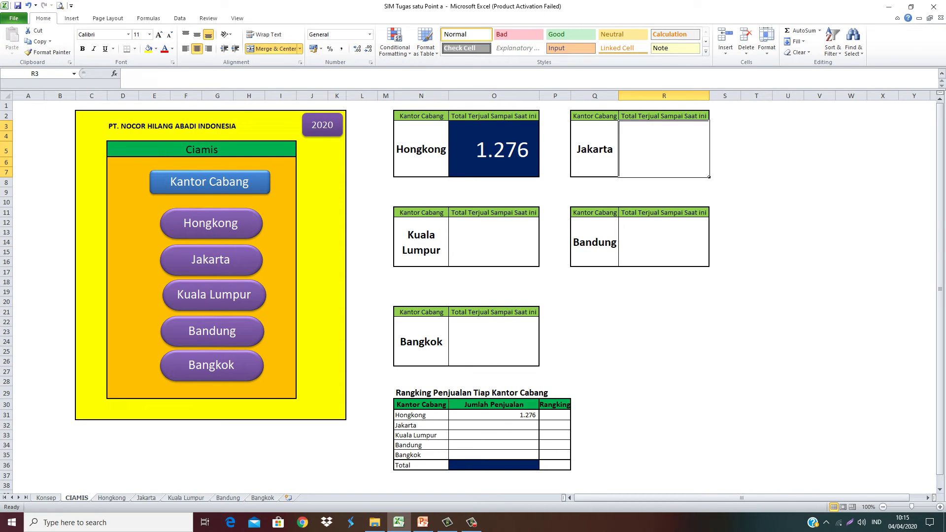
pyautogui.write('10')
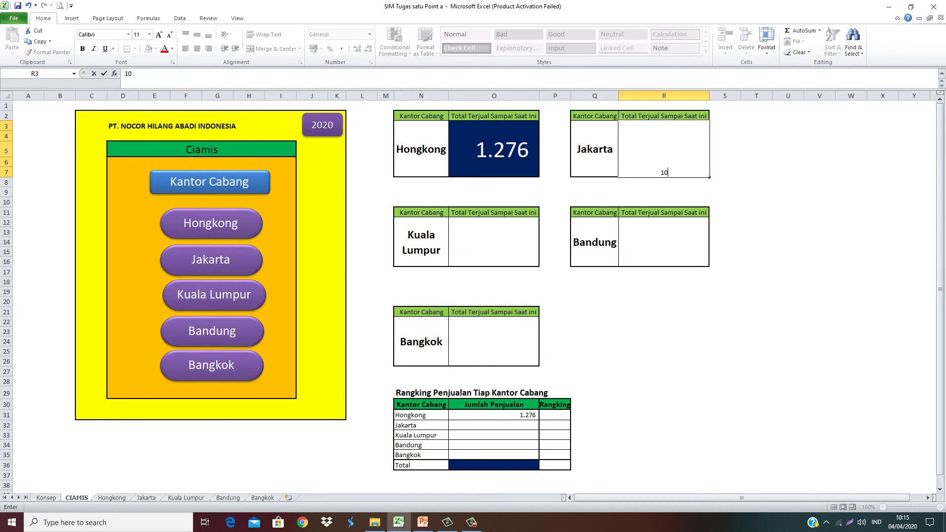
pyautogui.write('00')
pyautogui.press('Return')
pyautogui.write('2')
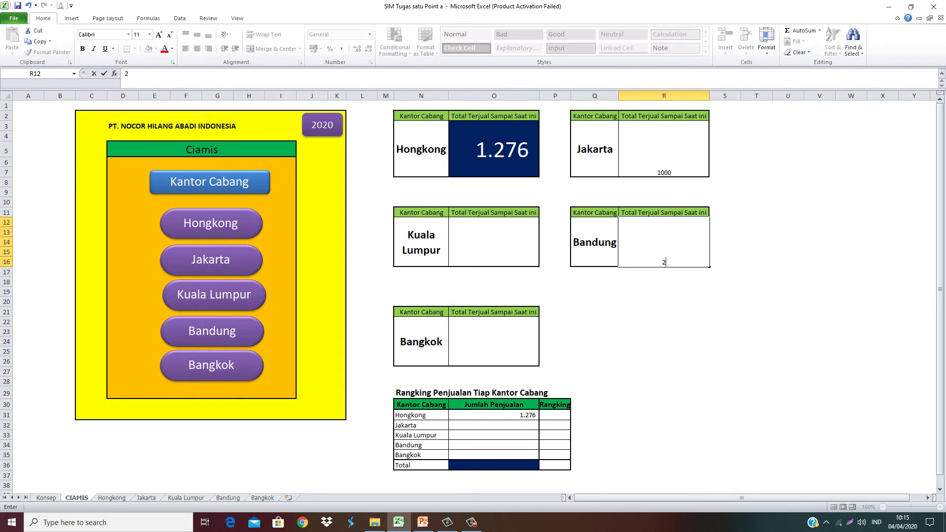
pyautogui.write('000')
pyautogui.press('Return')
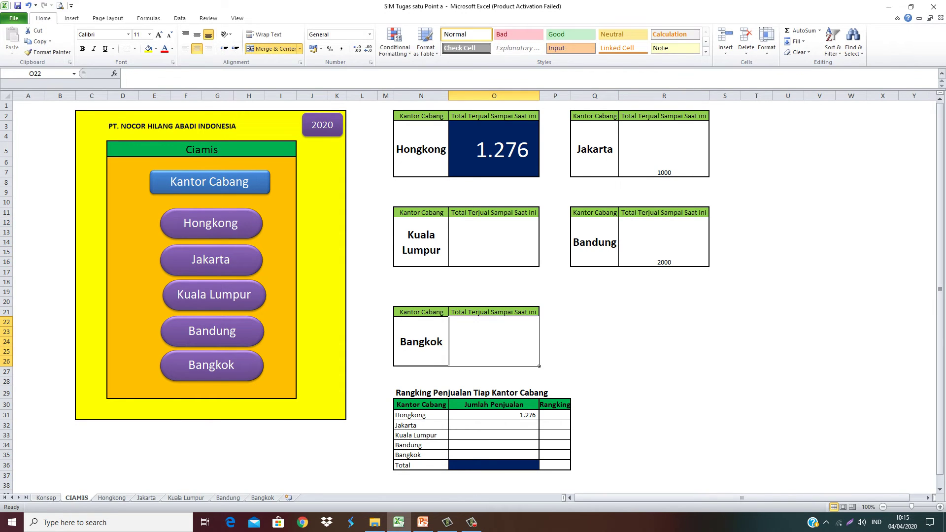
pyautogui.write('5000')
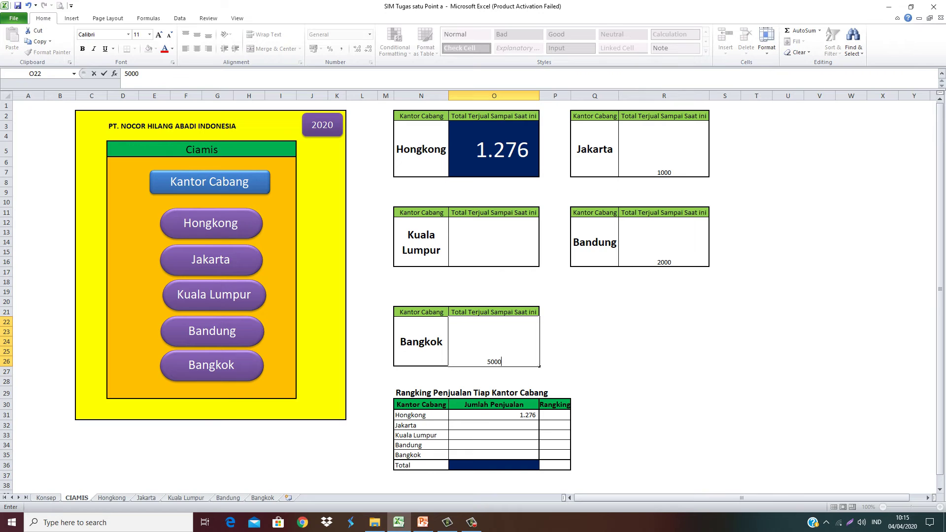
pyautogui.press('Return')
pyautogui.write('00')
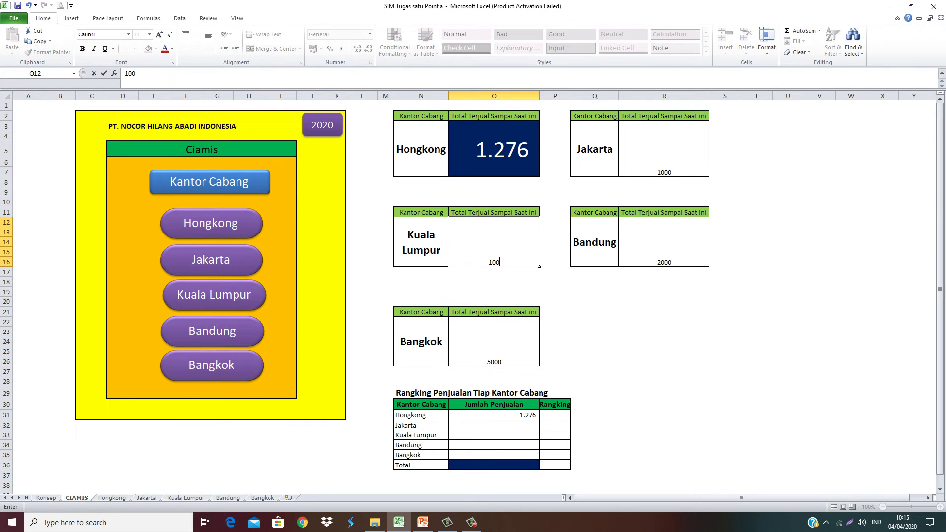
pyautogui.press('Return')
pyautogui.click(493, 241)
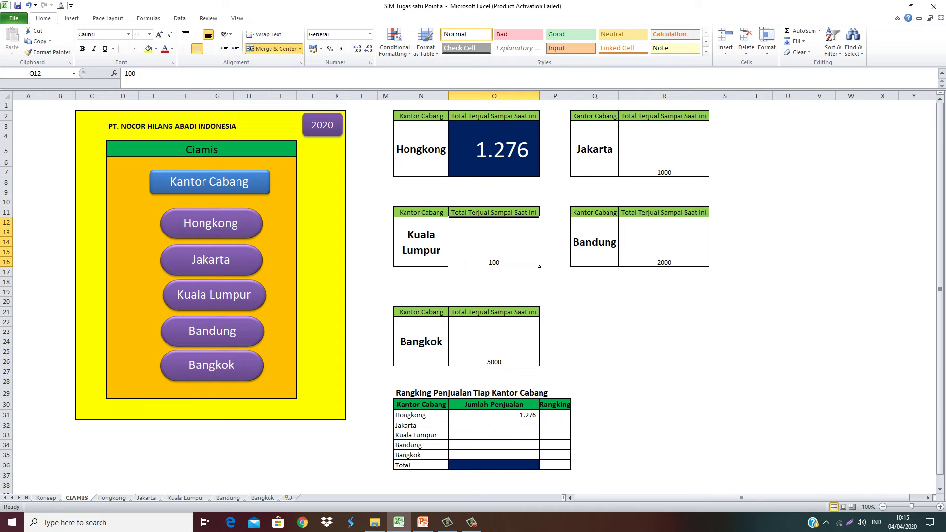
# Link Jakarta's and Kuala Lumpur's ranking-table sales cells to their total boxes
pyautogui.click(537, 426)
pyautogui.write('=')
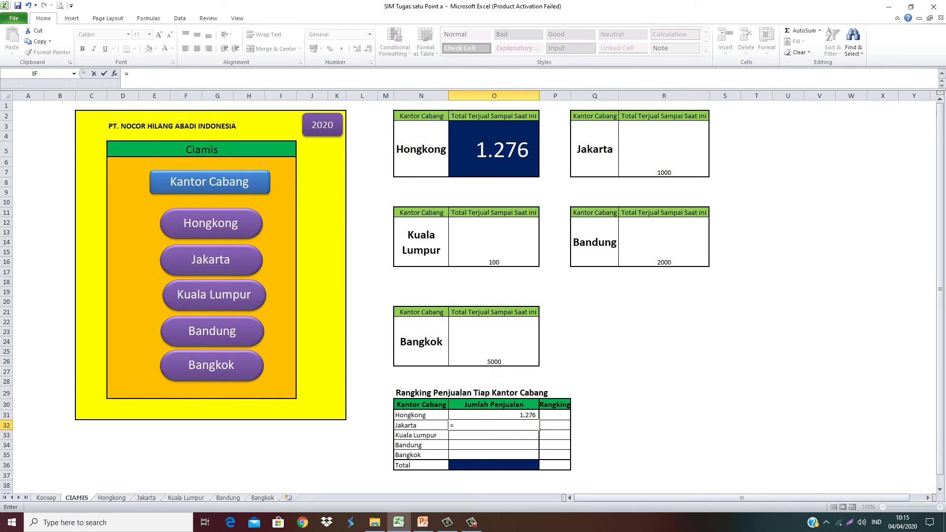
pyautogui.click(664, 148)
pyautogui.press('Return')
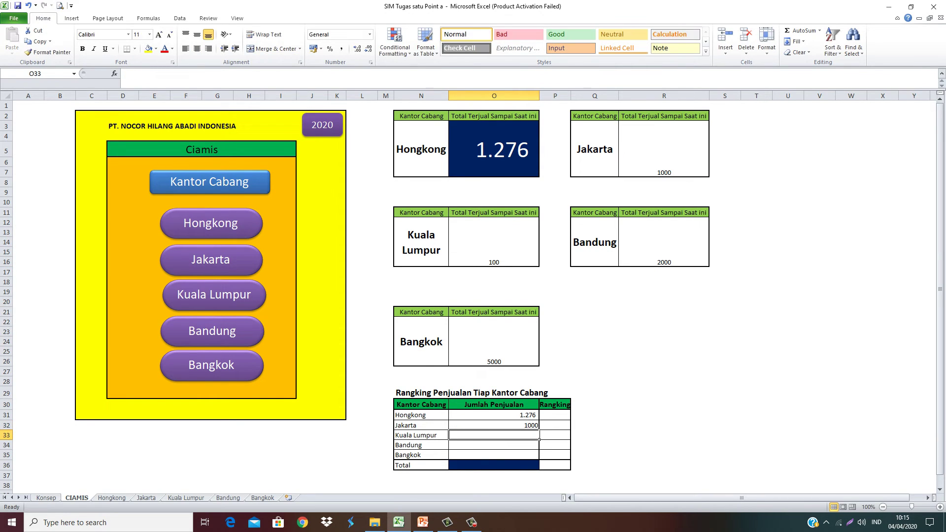
pyautogui.write('=')
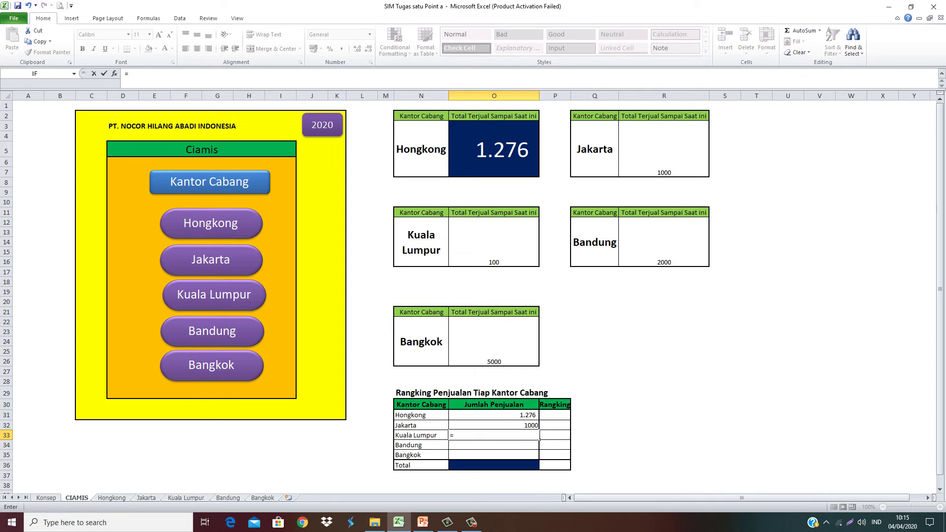
pyautogui.click(494, 242)
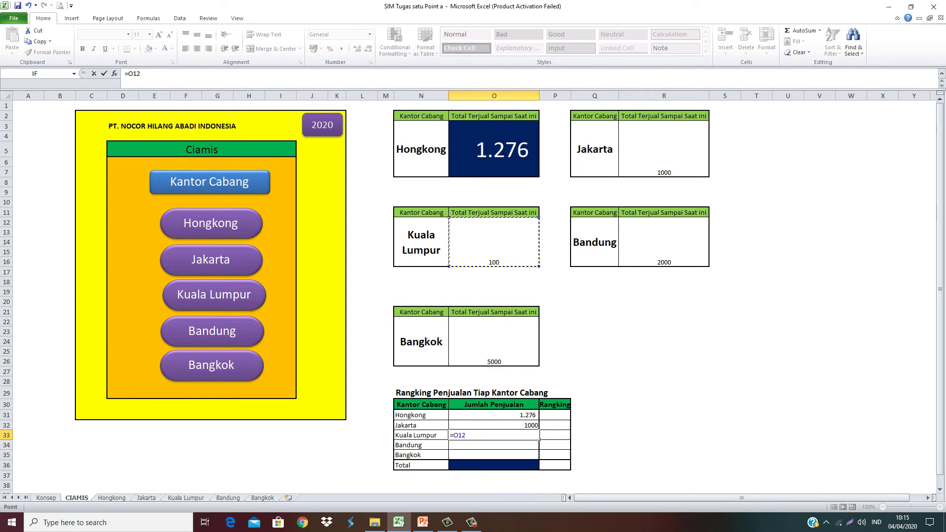
pyautogui.press('Return')
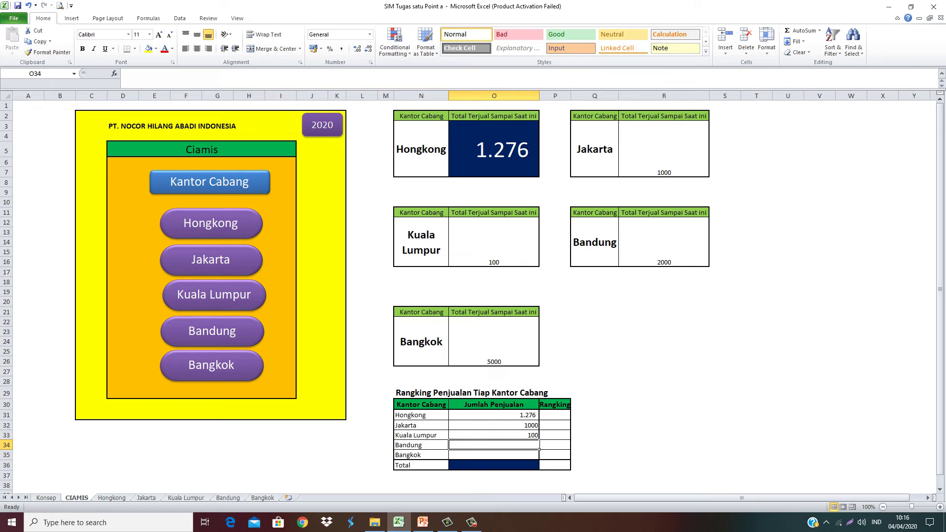
# Link the Bandung and Bangkok sales cells to their total boxes, correcting Bandung's reference
pyautogui.write('=')
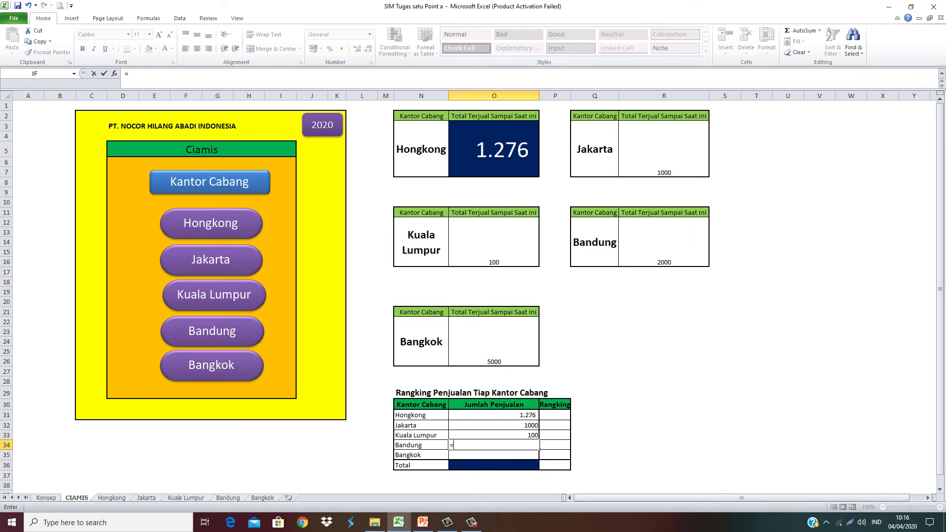
pyautogui.click(493, 340)
pyautogui.press('Return')
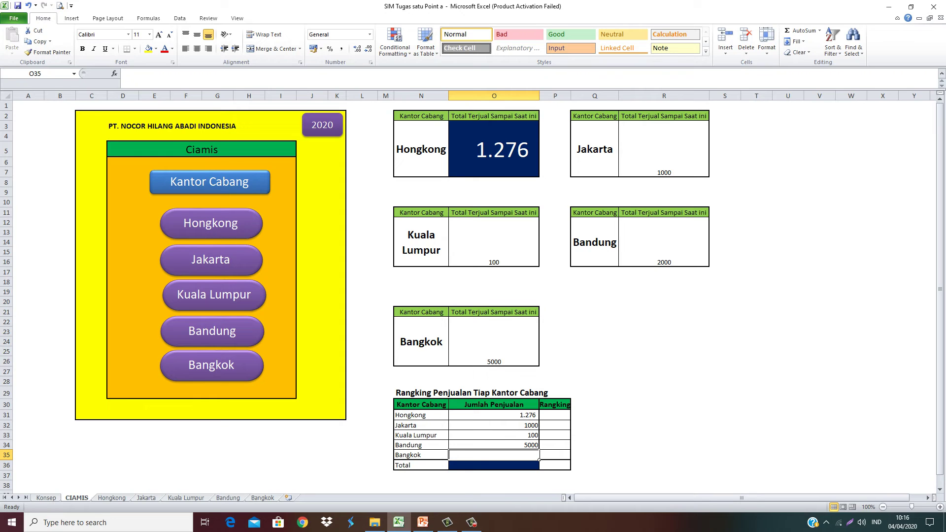
pyautogui.click(493, 445)
pyautogui.write('=')
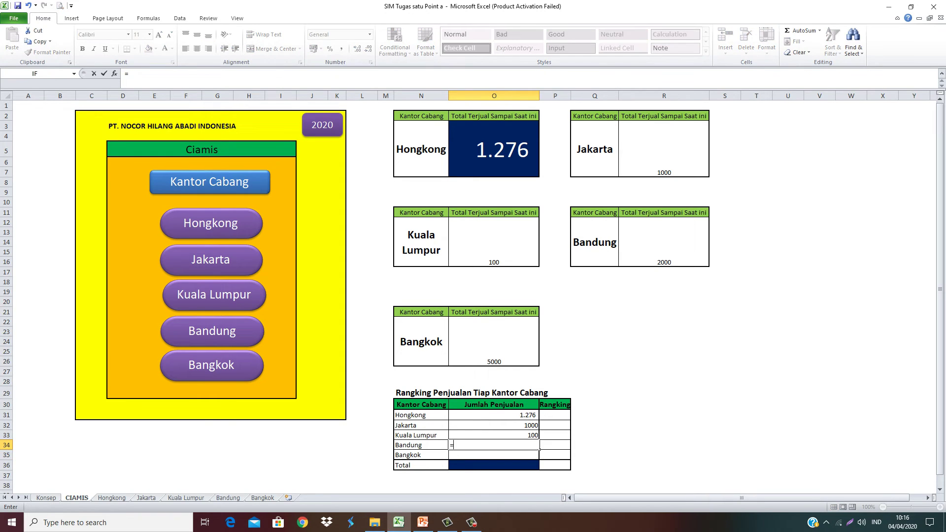
pyautogui.click(664, 241)
pyautogui.press('Return')
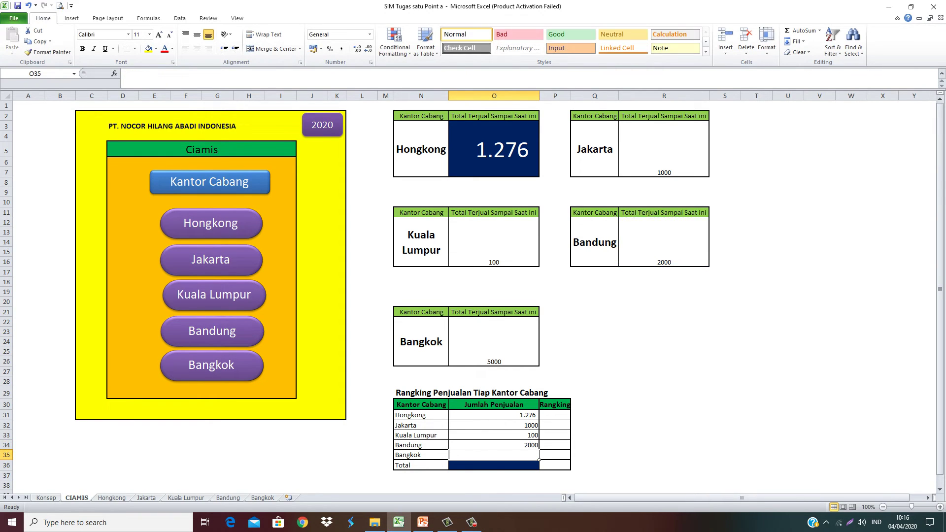
pyautogui.write('=')
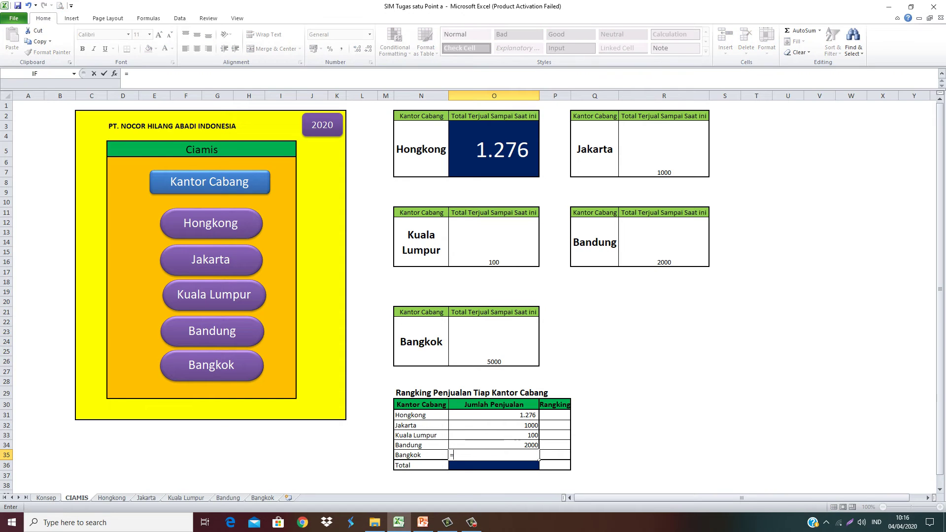
pyautogui.click(494, 342)
pyautogui.press('Return')
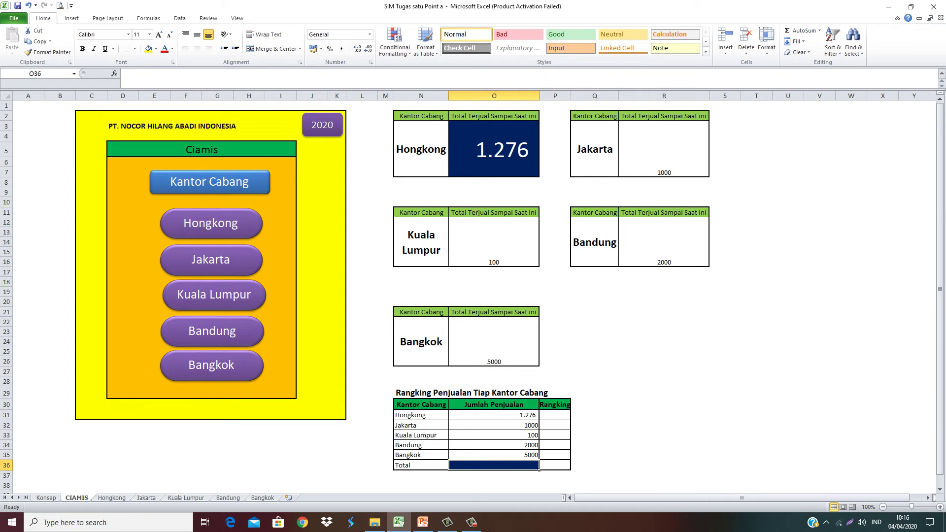
# Apply Comma Style to the Jakarta–Bangkok sales figures in O32:O35 and compare with Hongkong's format
pyautogui.moveTo(493, 425); pyautogui.dragTo(538, 459)
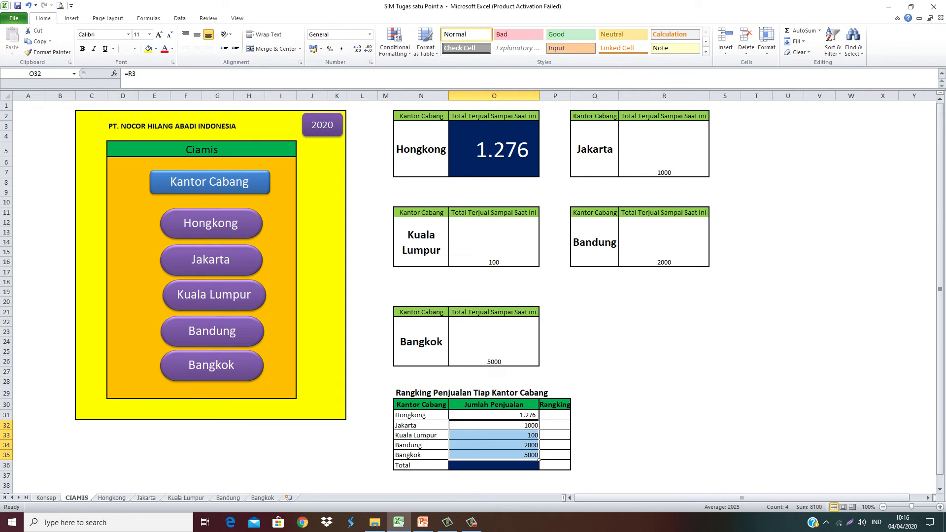
pyautogui.click(341, 49)
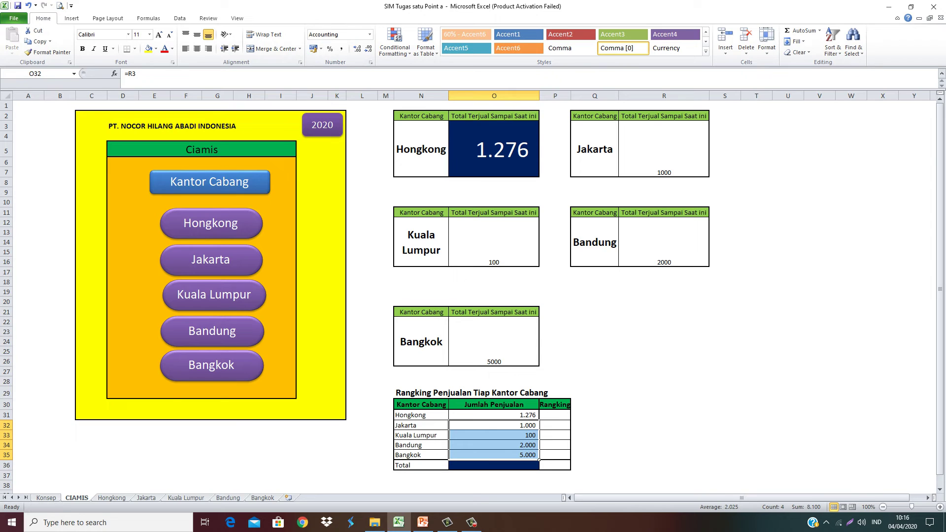
pyautogui.click(538, 419)
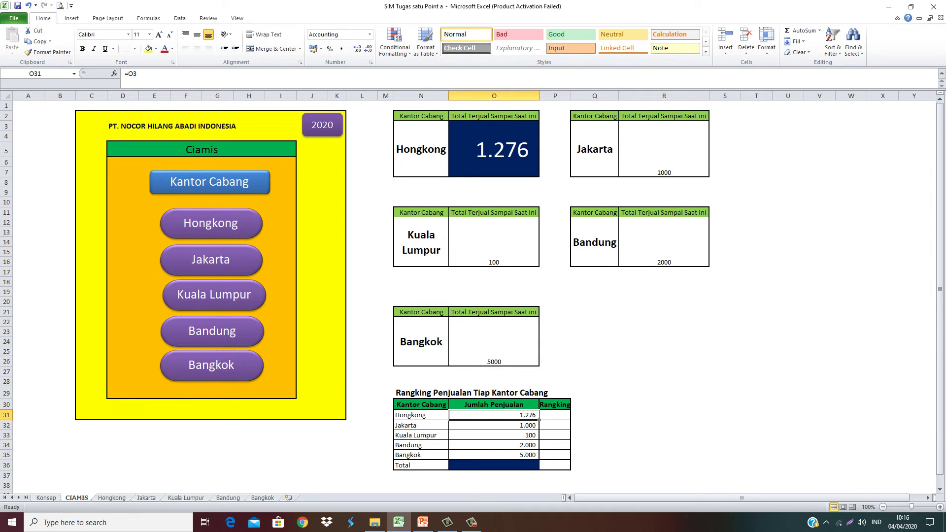
pyautogui.click(539, 459)
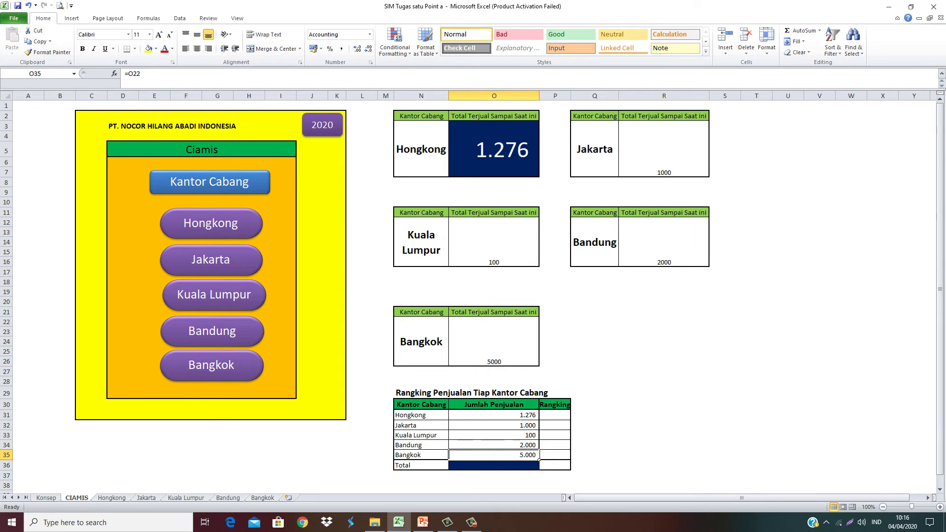
pyautogui.click(538, 420)
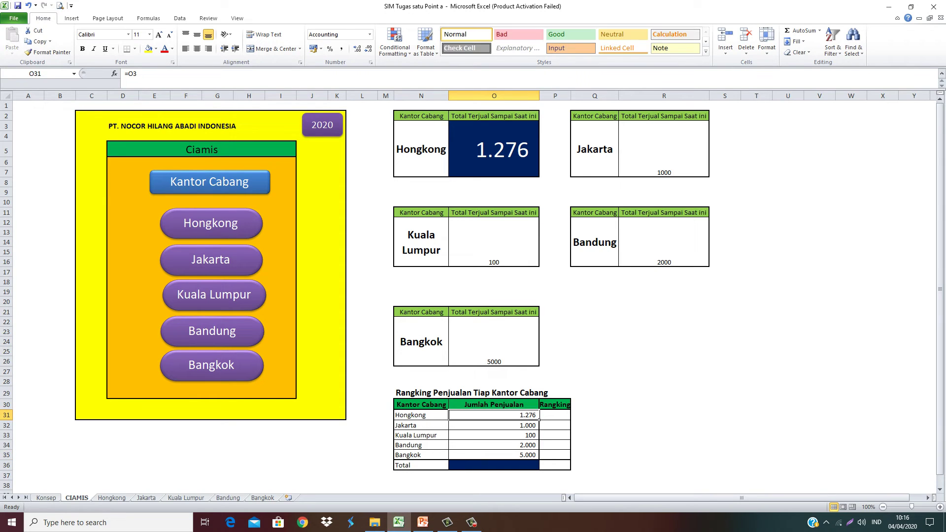
pyautogui.click(538, 459)
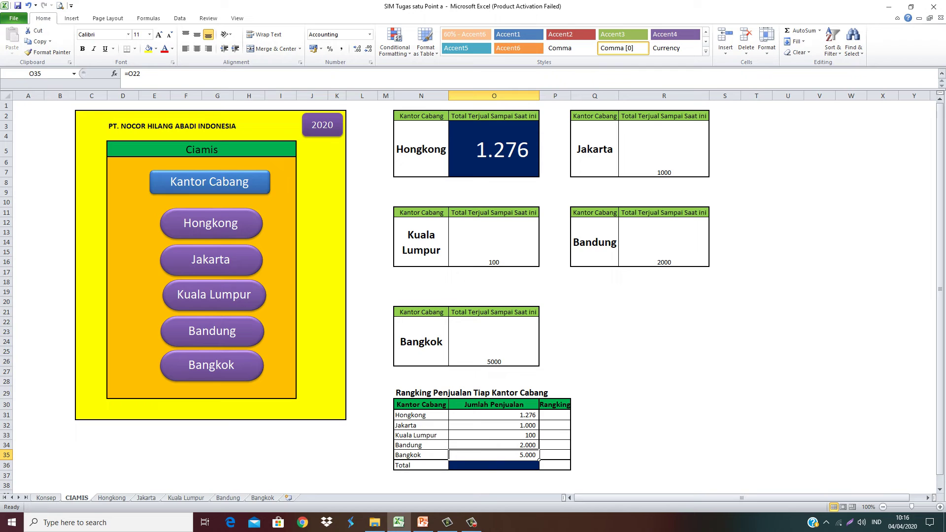
pyautogui.click(539, 419)
pyautogui.click(570, 419)
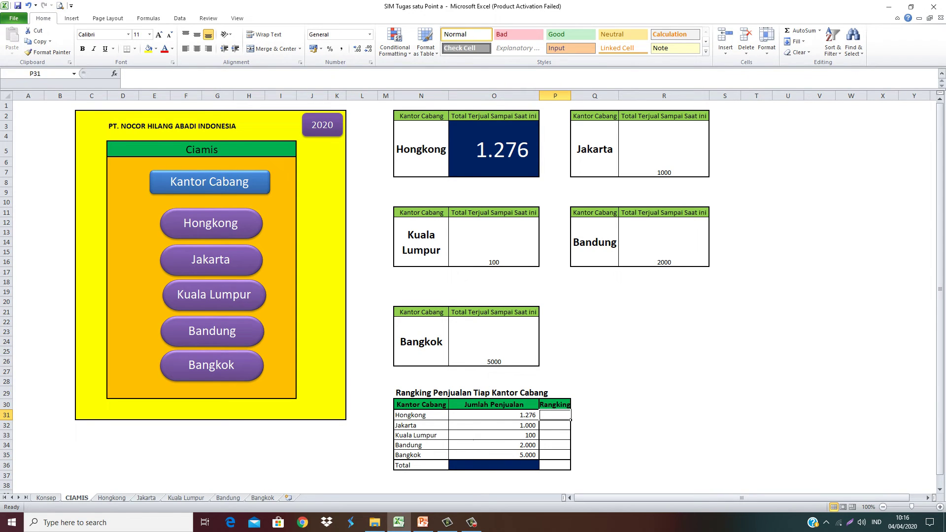
# Enter =RANK(O31;O31:O35;0) in Hongkong's Rangking cell P31, giving rank 3
pyautogui.write('=r')
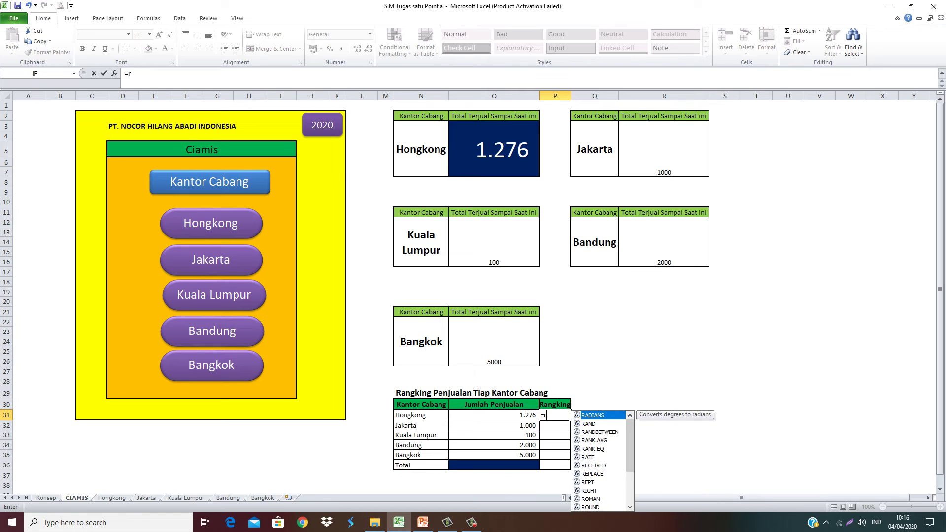
pyautogui.write('ang')
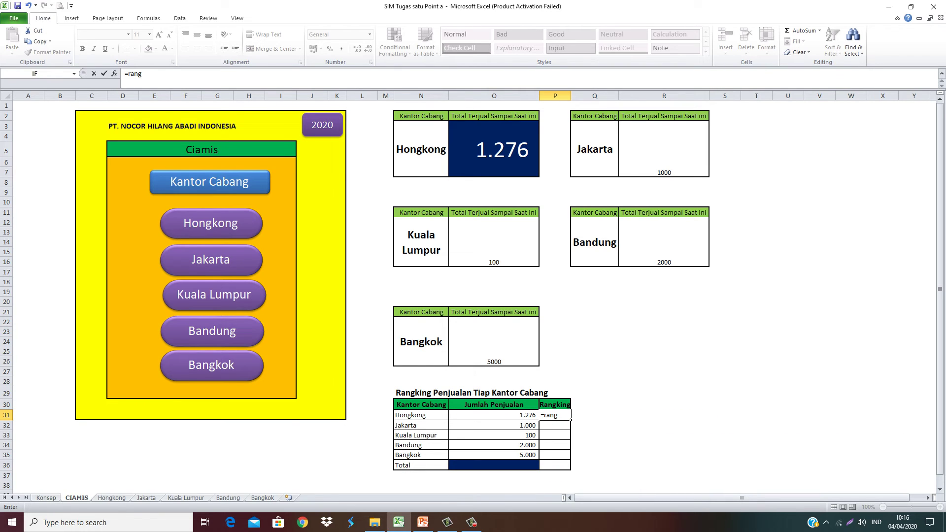
pyautogui.press('BackSpace')
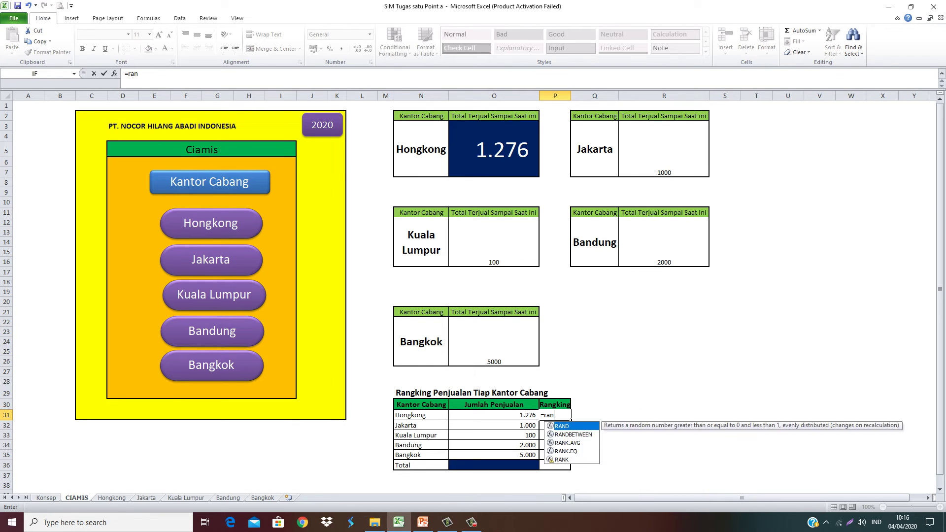
pyautogui.write('k')
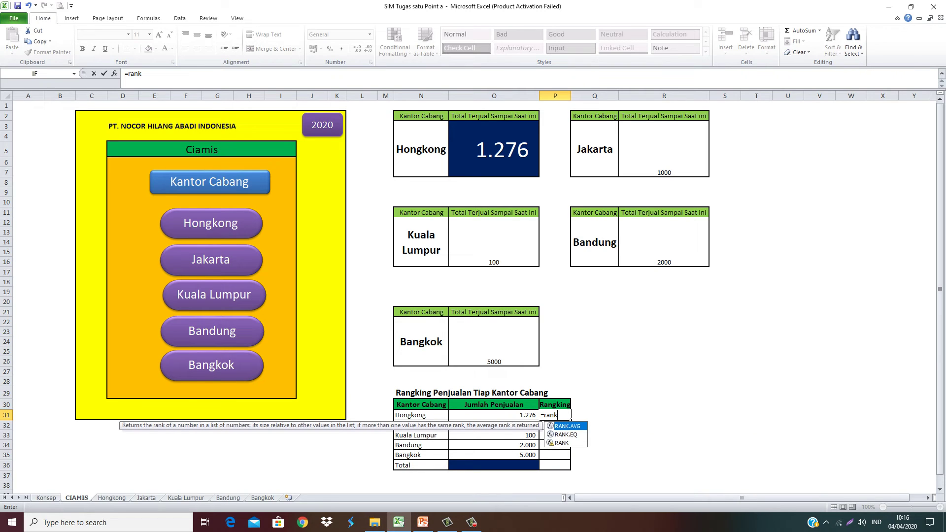
pyautogui.write('(')
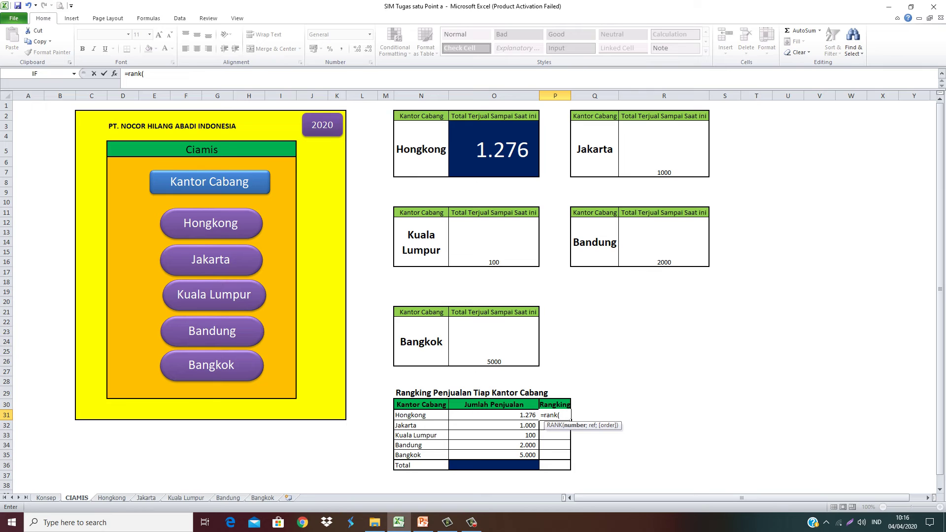
pyautogui.click(538, 416)
pyautogui.write(';')
pyautogui.press('Left')
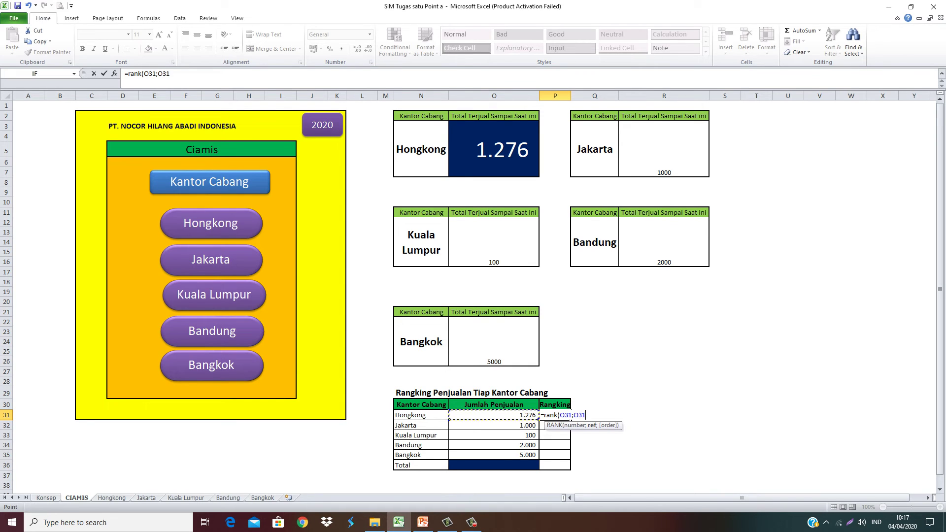
pyautogui.hotkey('shift', 'Down')
pyautogui.hotkey('shift', 'Down')
pyautogui.hotkey('shift', 'Down')
pyautogui.hotkey('shift', 'Down')
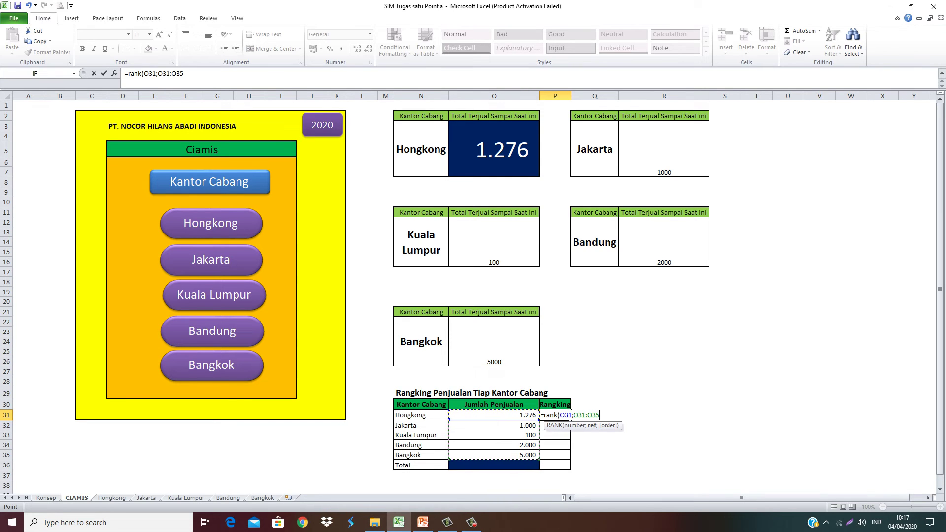
pyautogui.write(';1')
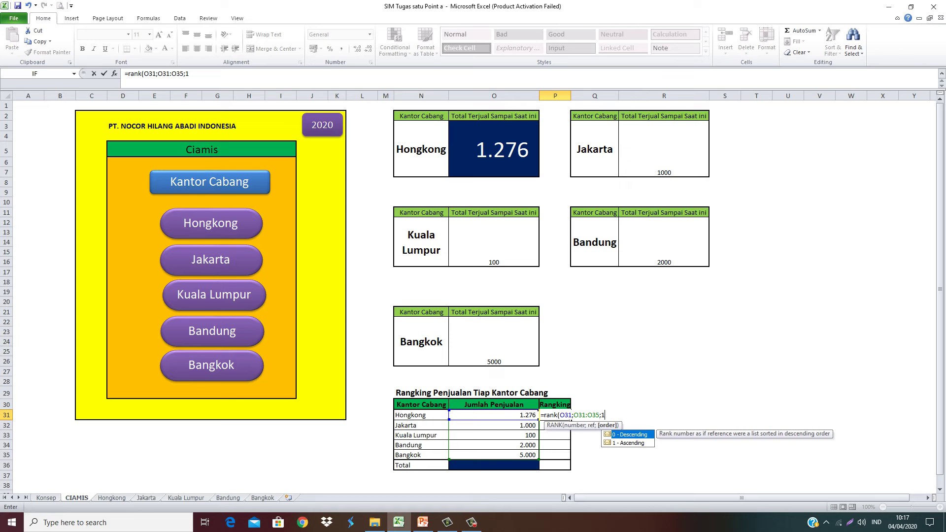
pyautogui.press('BackSpace')
pyautogui.write('0')
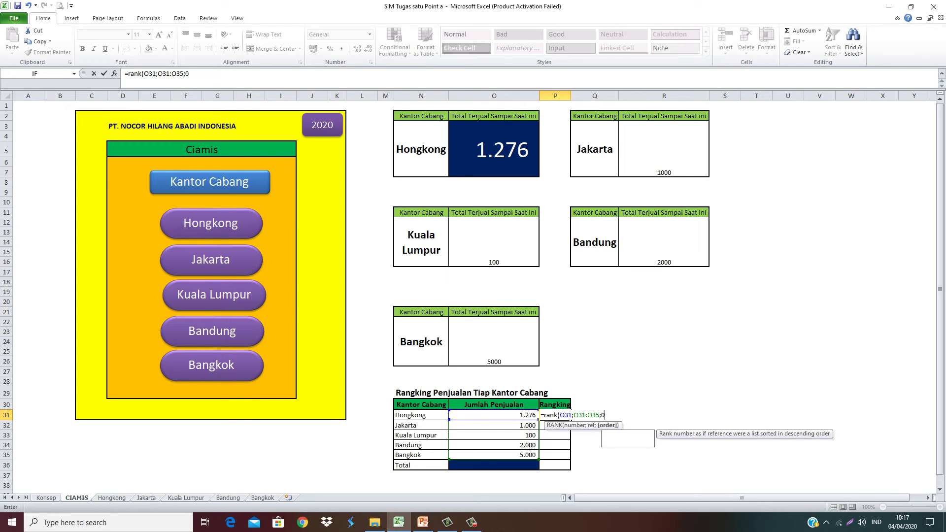
pyautogui.press('Return')
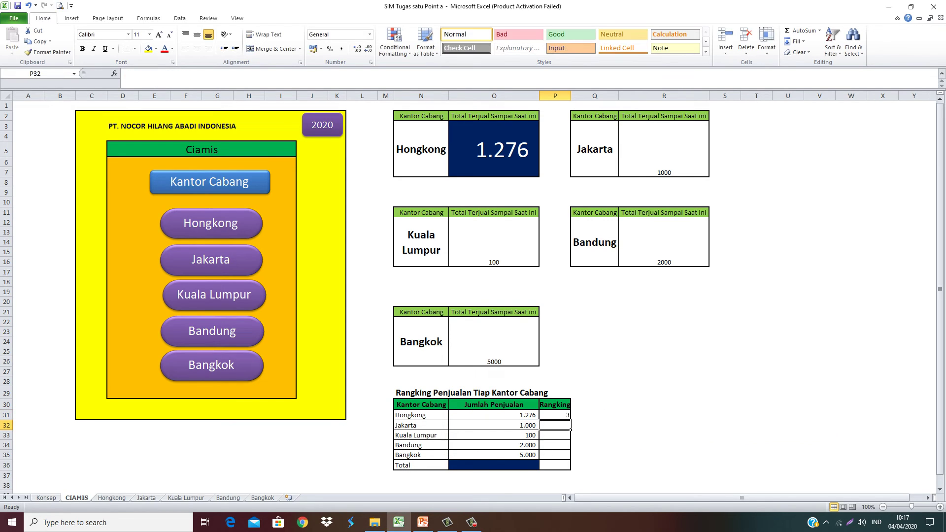
pyautogui.click(555, 414)
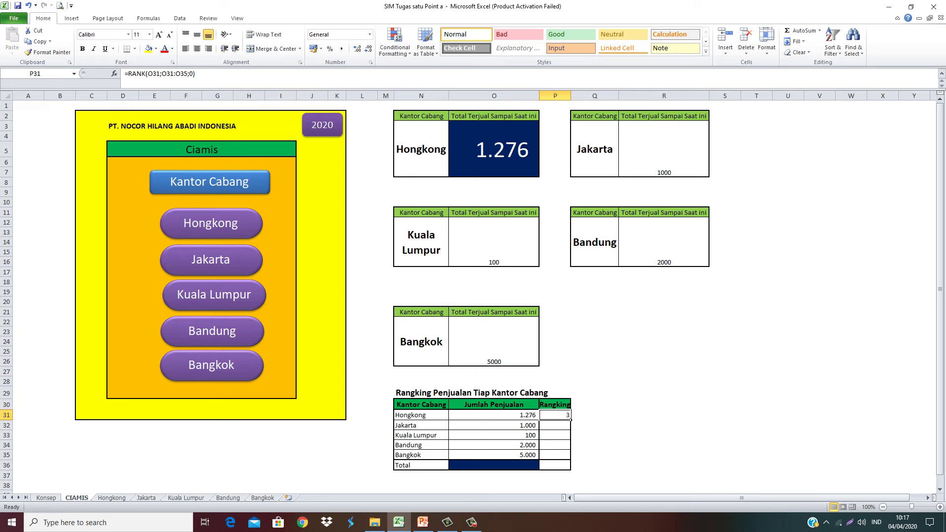
# Fill the RANK formula down P31:P35, re-edit Hongkong's to ascending order, and fill again
pyautogui.moveTo(570, 420); pyautogui.dragTo(570, 460)
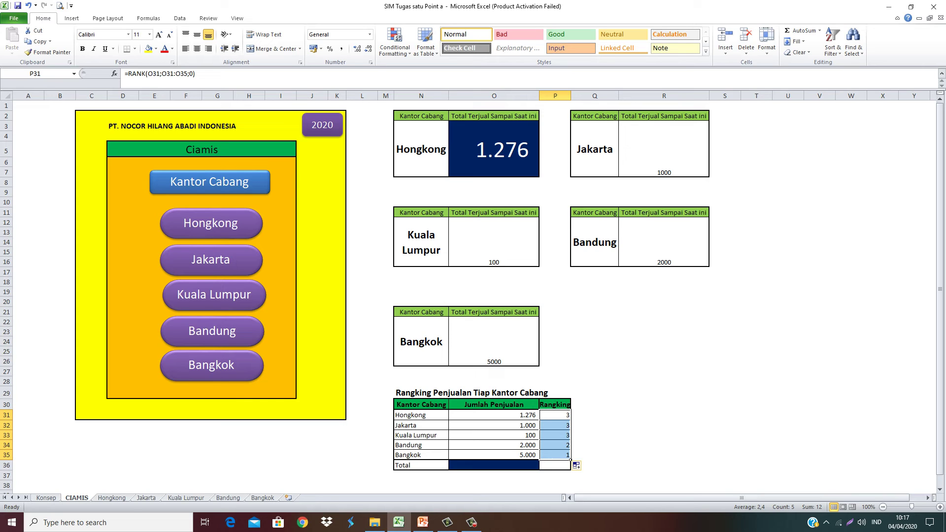
pyautogui.doubleClick(557, 415)
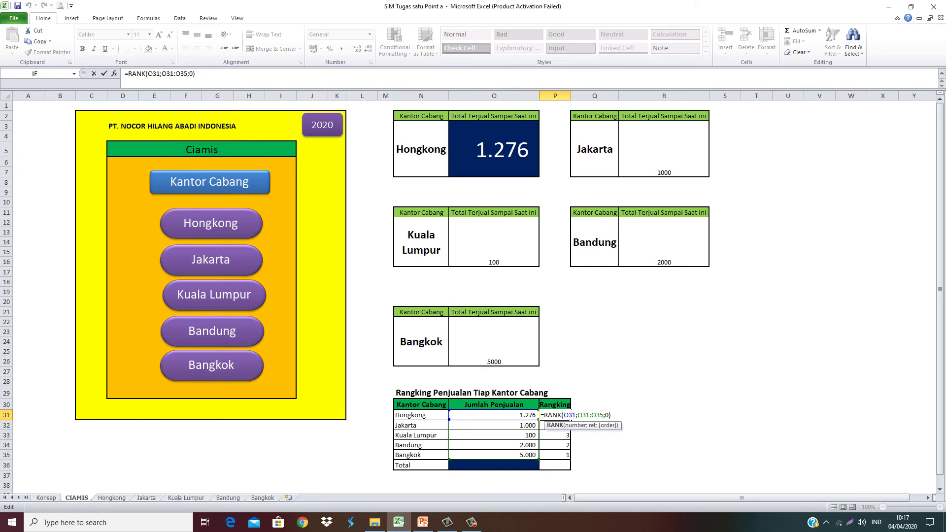
pyautogui.press('Return')
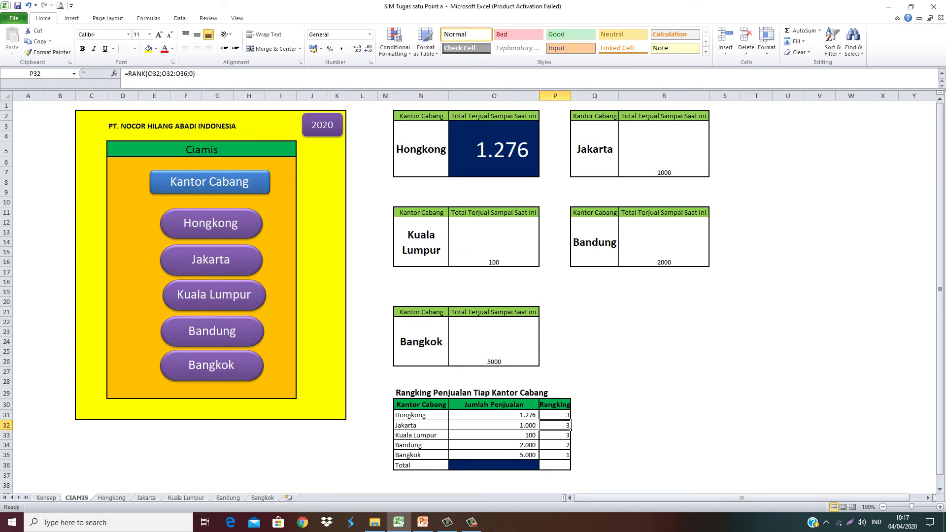
pyautogui.click(556, 415)
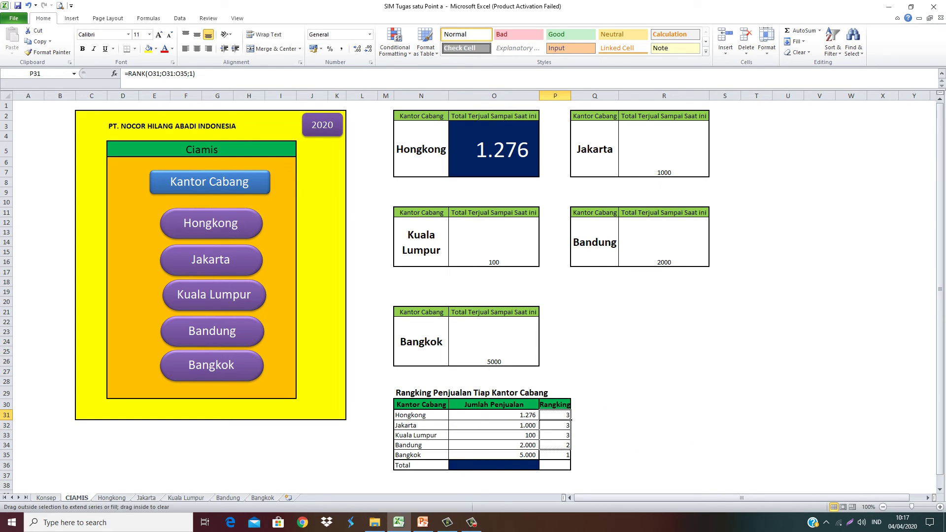
pyautogui.moveTo(571, 420); pyautogui.dragTo(571, 460)
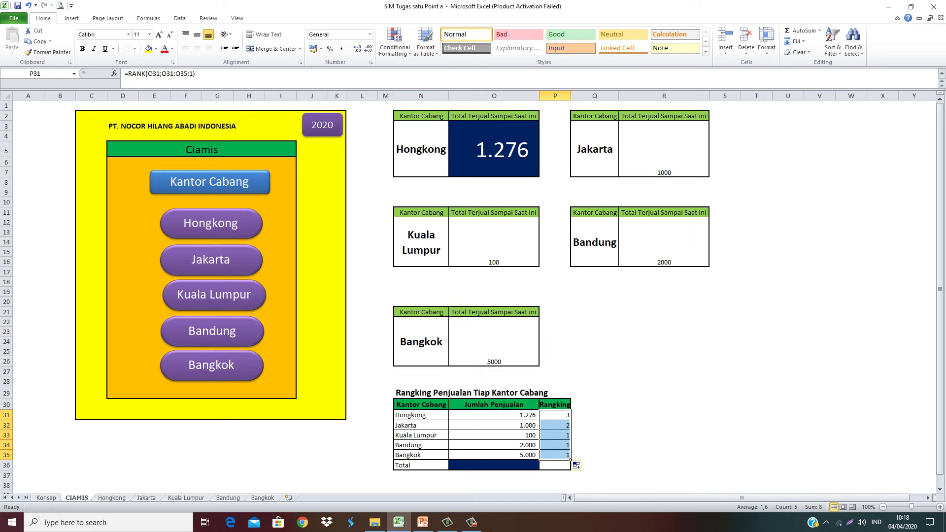
pyautogui.moveTo(419, 415); pyautogui.dragTo(537, 456)
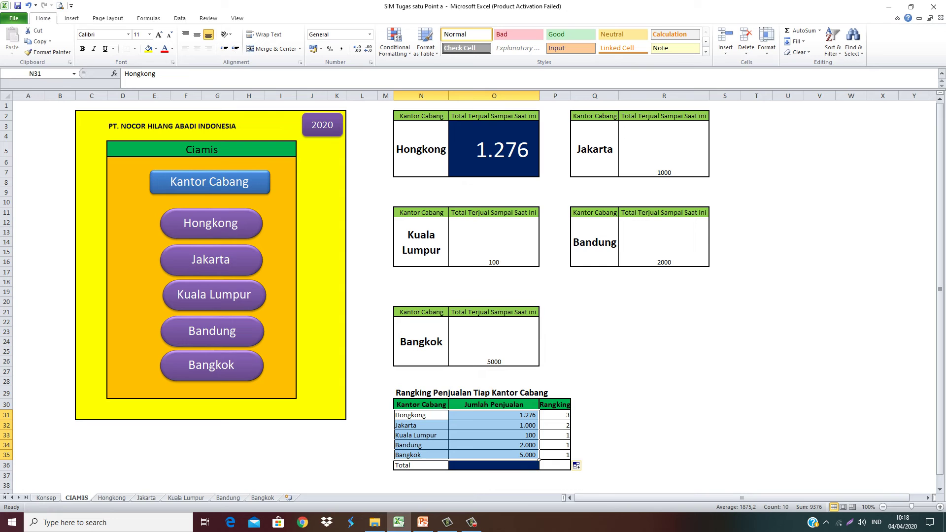
# Sort the branch rows N31:O35 A to Z and inspect Bandung's sales formula
pyautogui.moveTo(419, 415); pyautogui.dragTo(537, 456)
pyautogui.click(180, 18)
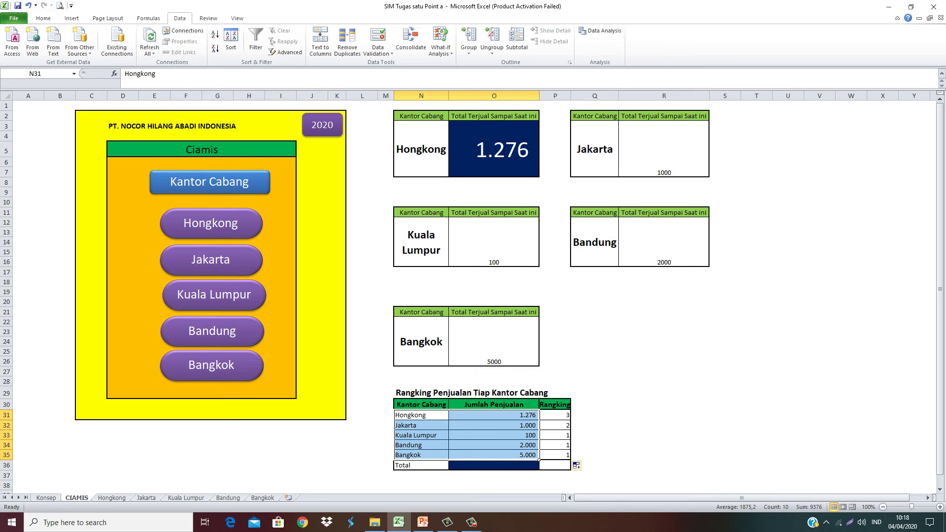
pyautogui.click(215, 36)
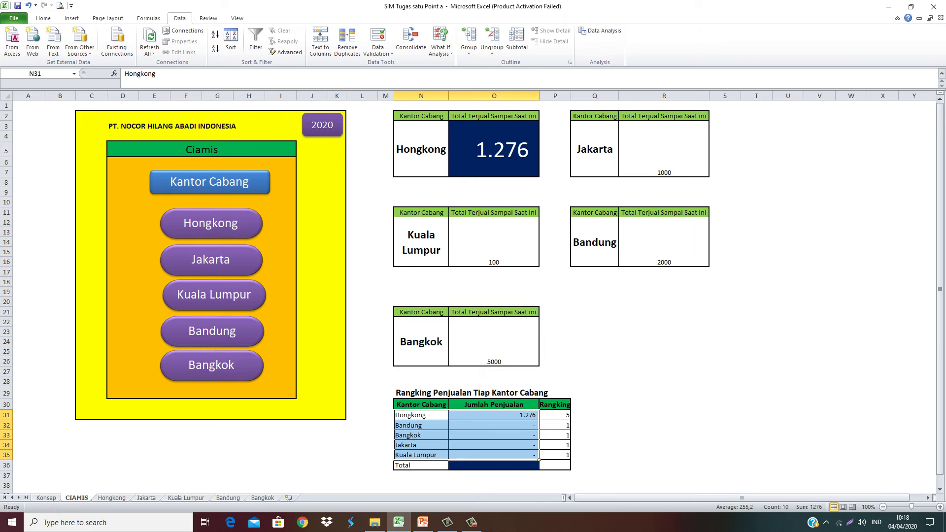
pyautogui.click(539, 428)
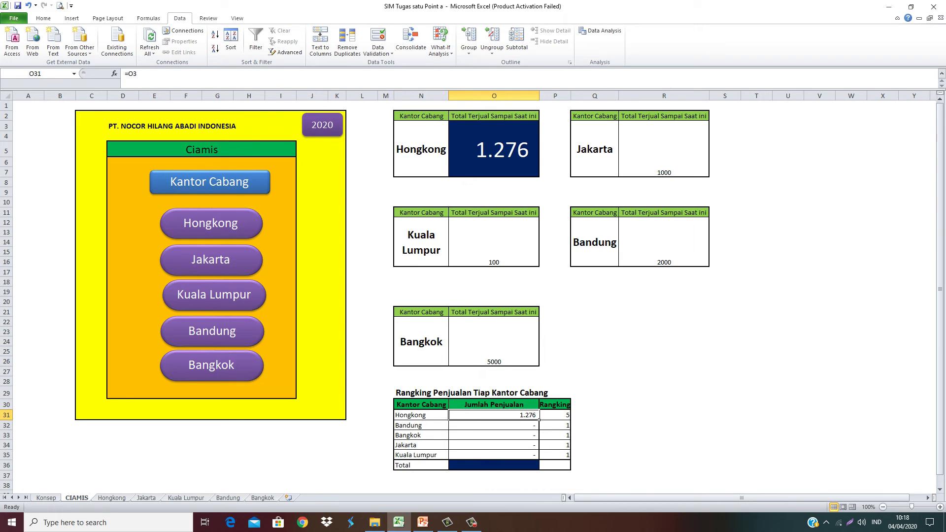
pyautogui.doubleClick(538, 428)
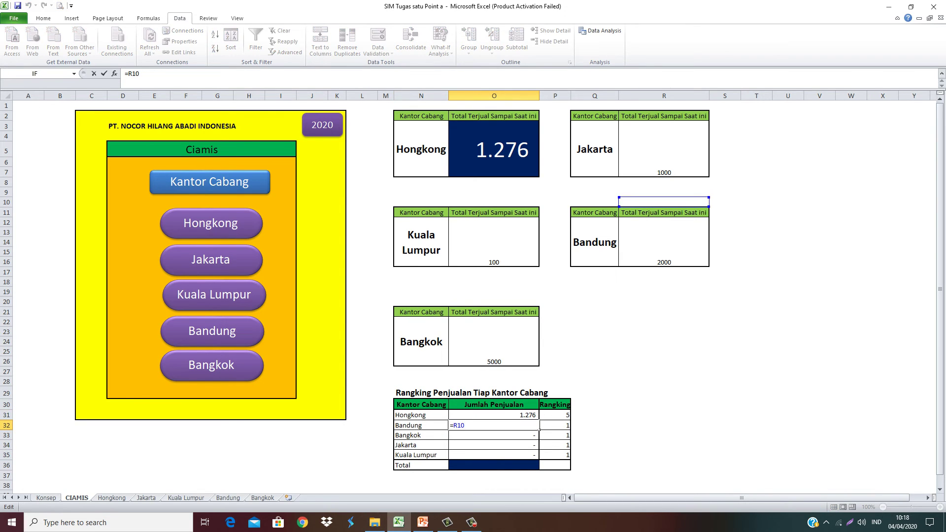
# Relink the sorted sales cells: Bandung =R15, Bangkok =O25, Jakarta =R5, Kuala Lumpur =O12
pyautogui.press('Escape')
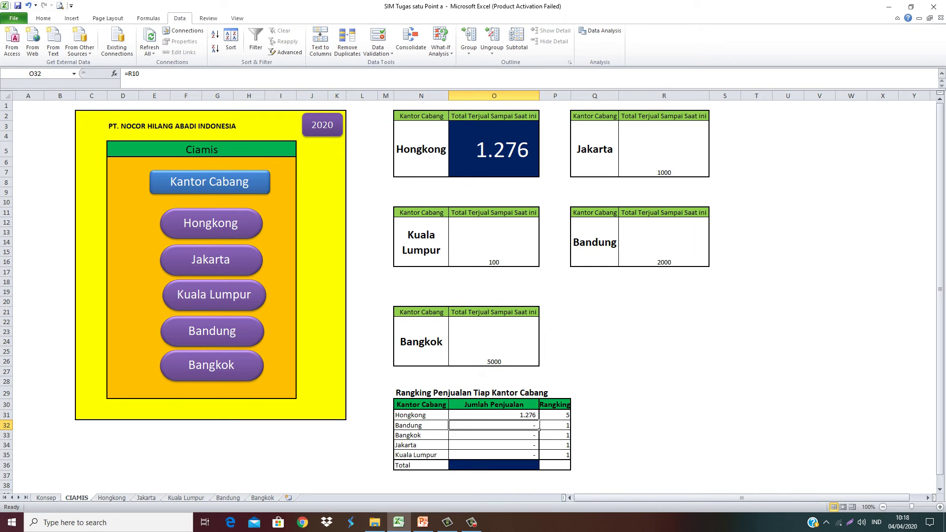
pyautogui.write('=')
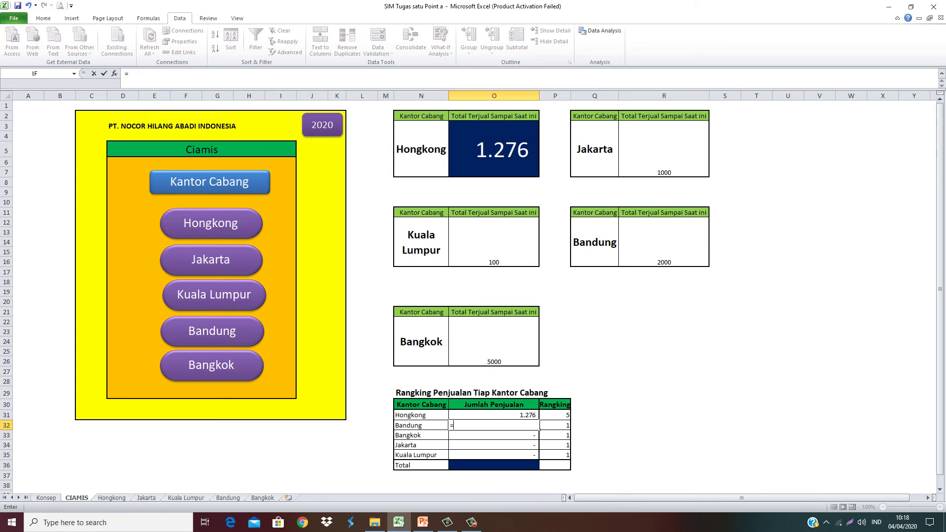
pyautogui.write('R15')
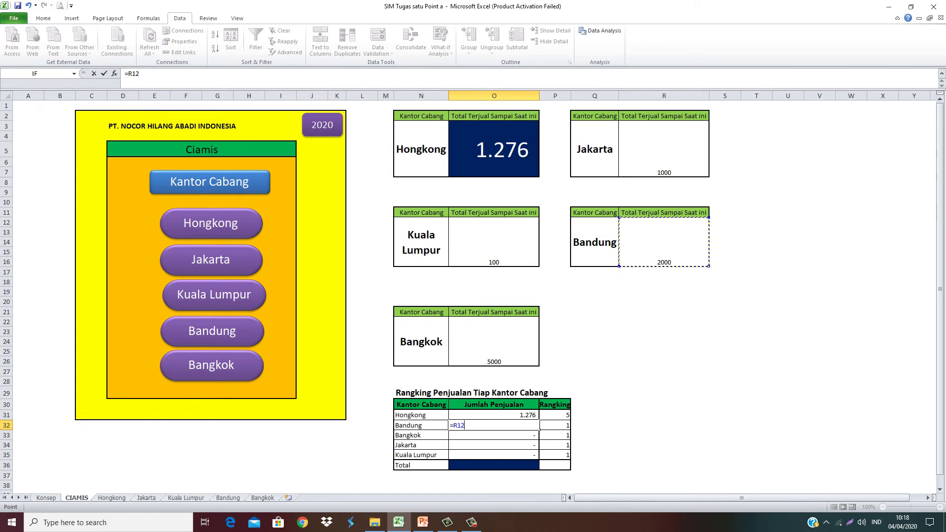
pyautogui.press('Return')
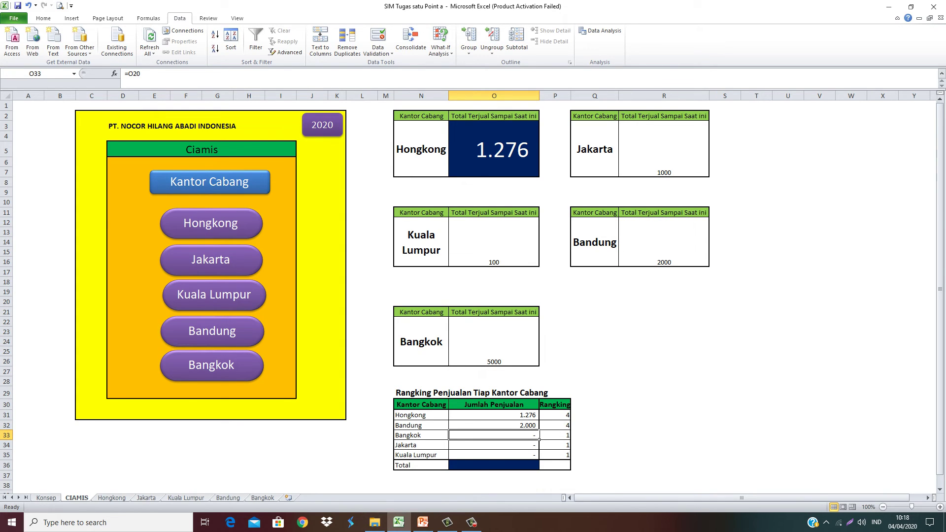
pyautogui.write('=')
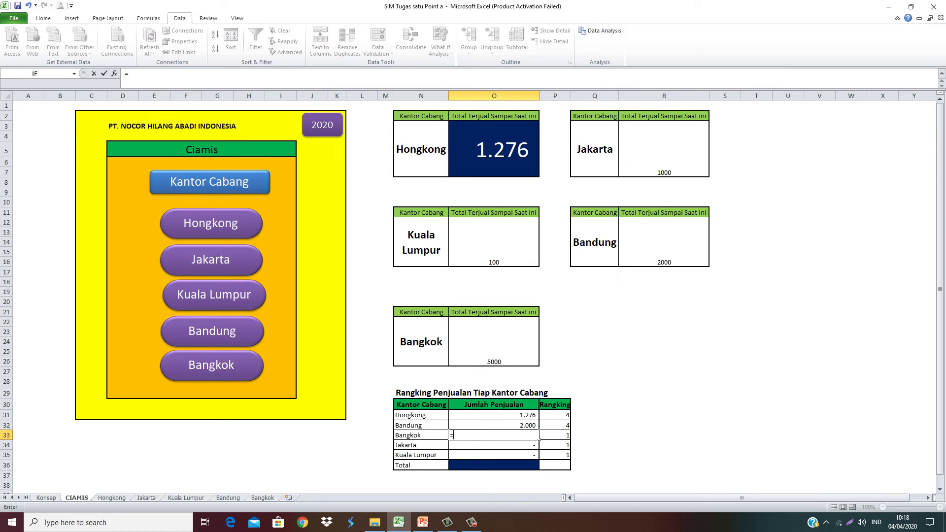
pyautogui.write('O25')
pyautogui.press('Return')
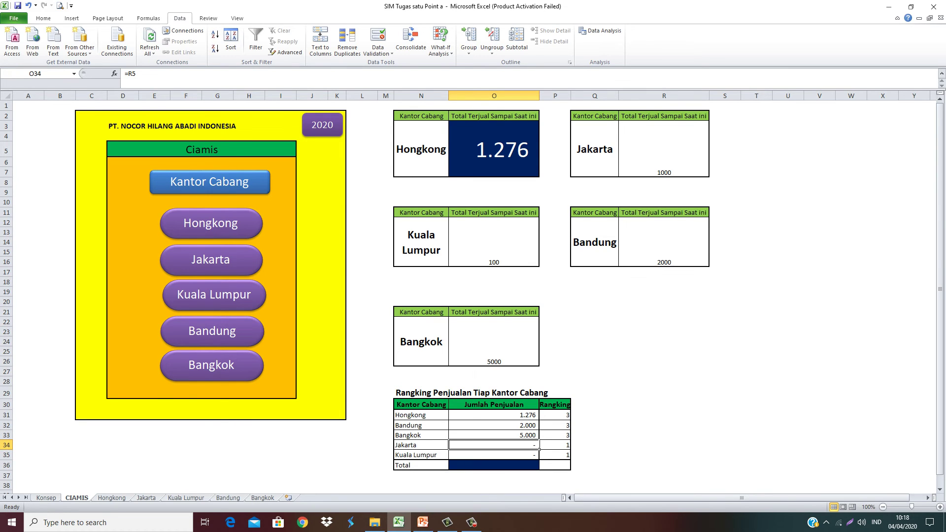
pyautogui.write('=')
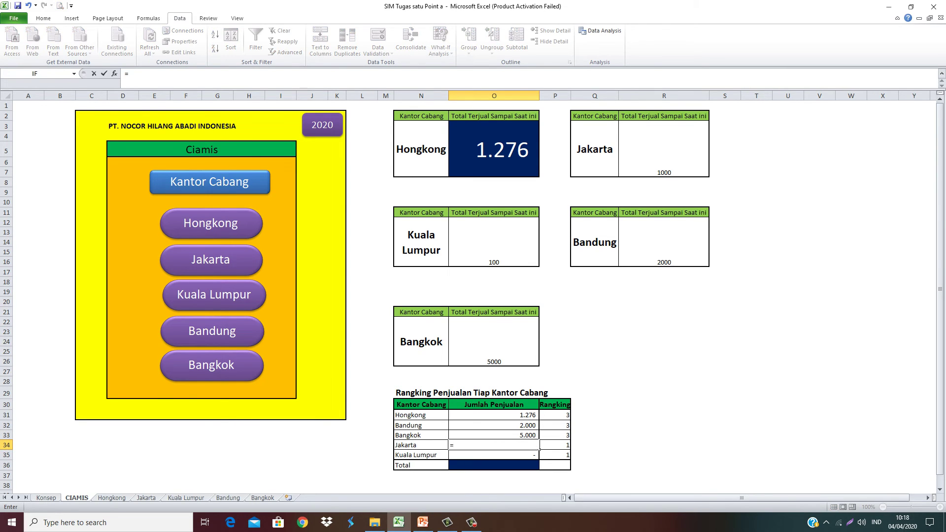
pyautogui.write('R5')
pyautogui.press('Return')
pyautogui.write('=')
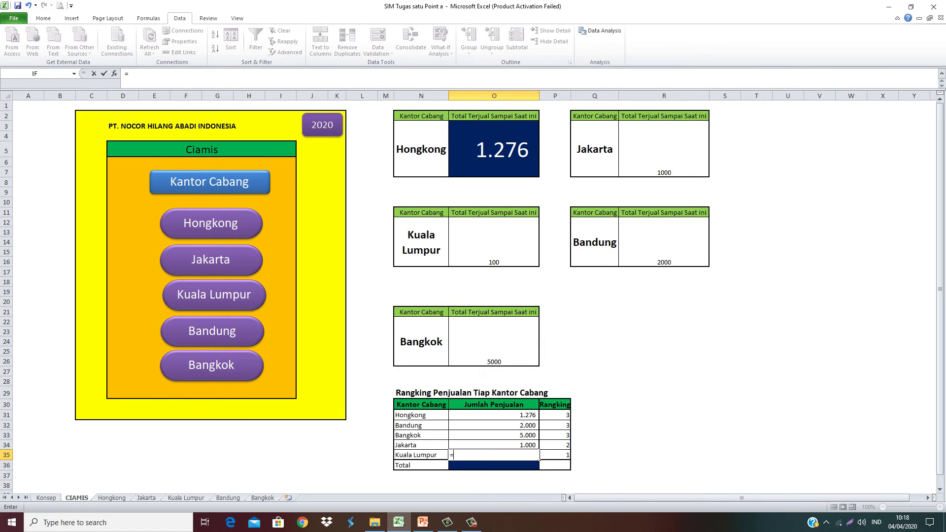
pyautogui.write('O12')
pyautogui.press('Return')
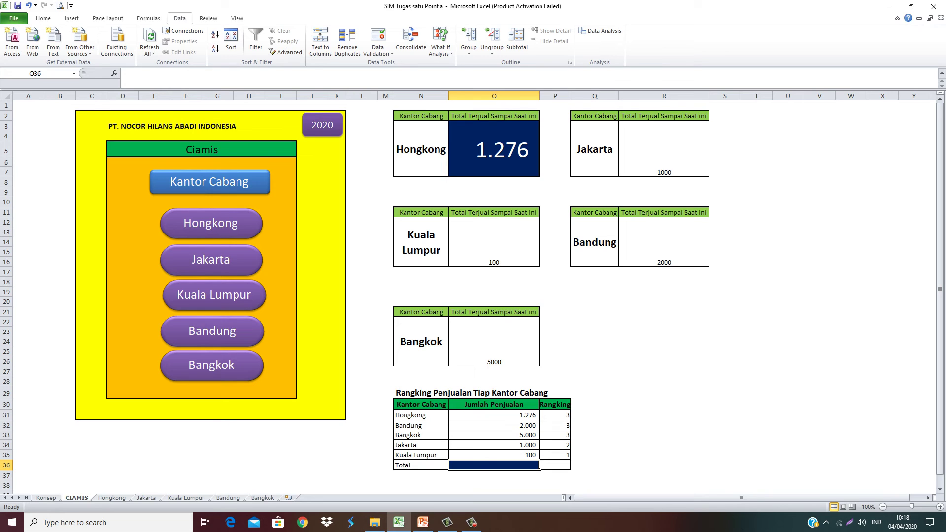
# Inspect the Bandung and Hongkong rank formulas and consult Excel help
pyautogui.click(570, 427)
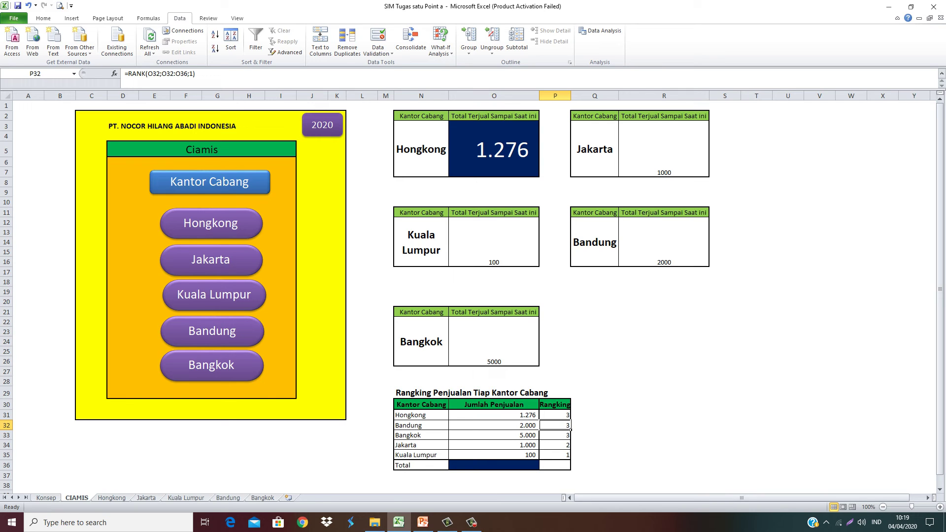
pyautogui.click(555, 415)
pyautogui.doubleClick(558, 425)
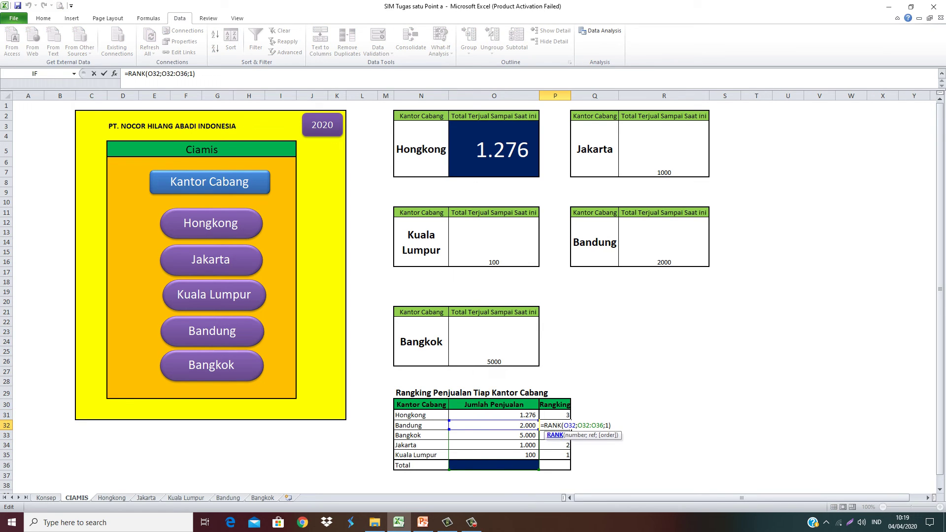
pyautogui.press('Escape')
pyautogui.press('Up')
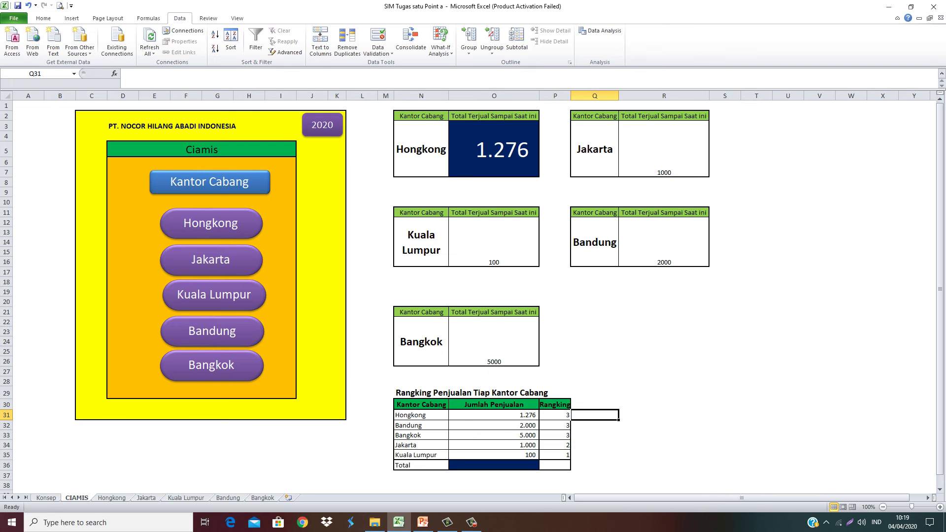
pyautogui.press('F1')
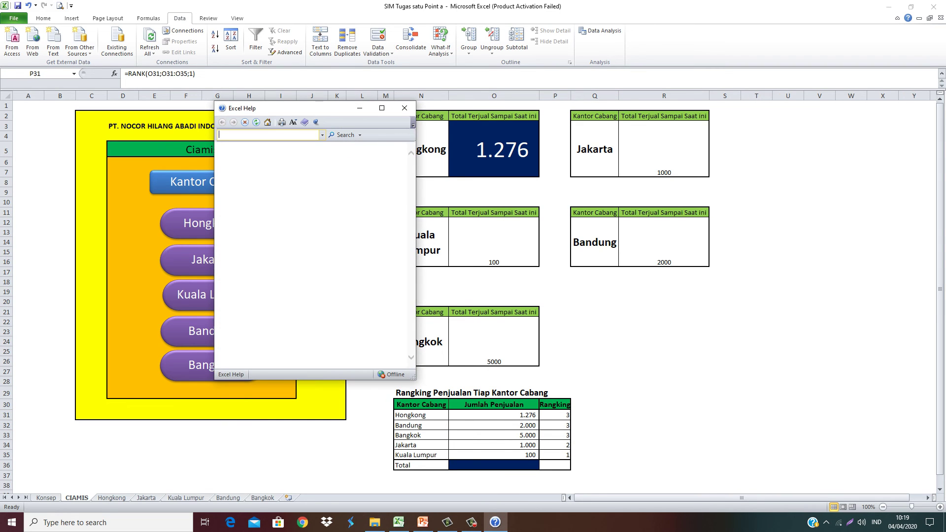
pyautogui.hotkey('alt', 'F4')
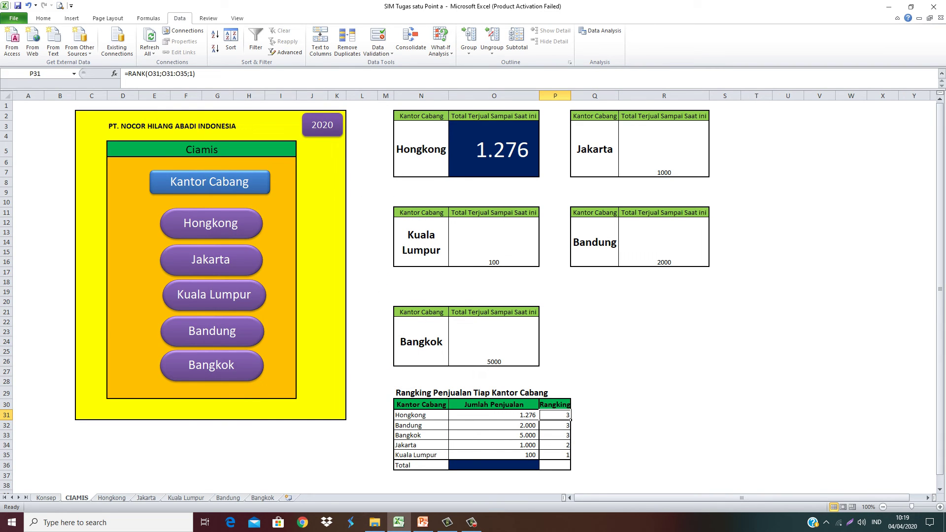
# Rewrite Hongkong's rank as =RANK(O31;$O$31:$O$35;0) and fill it down to all branches
pyautogui.write('=ra')
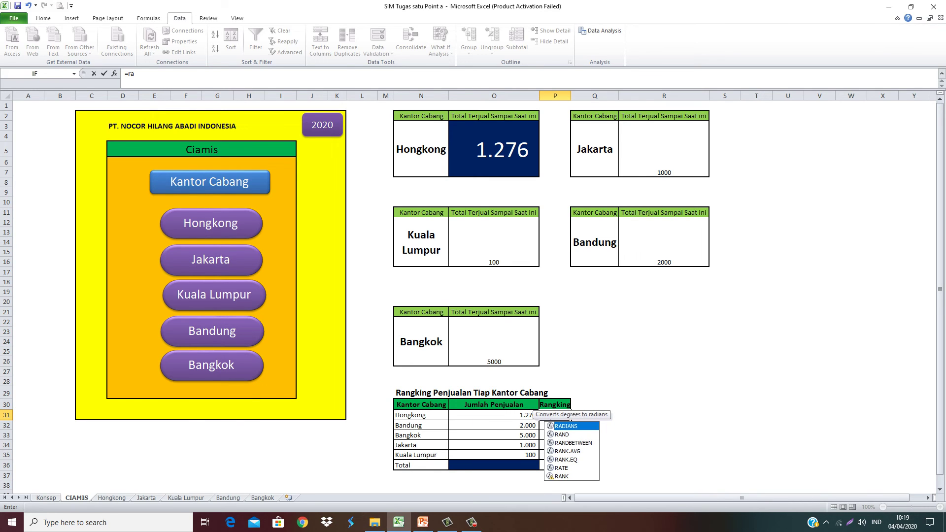
pyautogui.write('nk(')
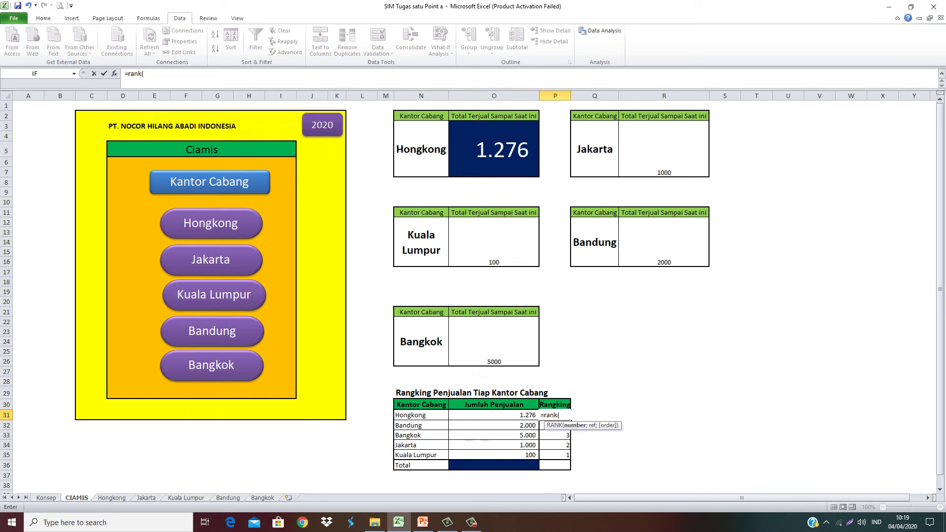
pyautogui.press('Left')
pyautogui.write(';')
pyautogui.press('Left')
pyautogui.hotkey('shift', 'Down')
pyautogui.hotkey('shift', 'Down')
pyautogui.hotkey('shift', 'Down')
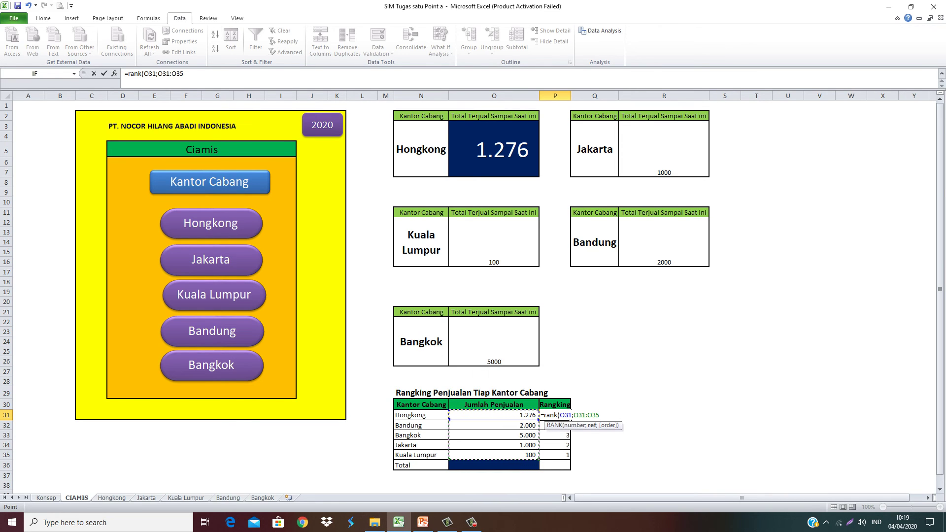
pyautogui.press('F4')
pyautogui.write('$O$35;0)')
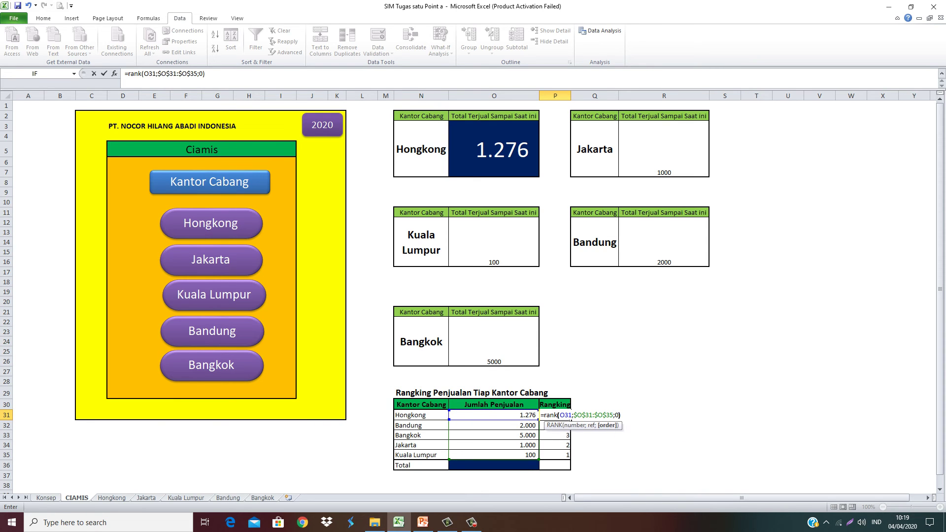
pyautogui.press('Return')
pyautogui.click(555, 415)
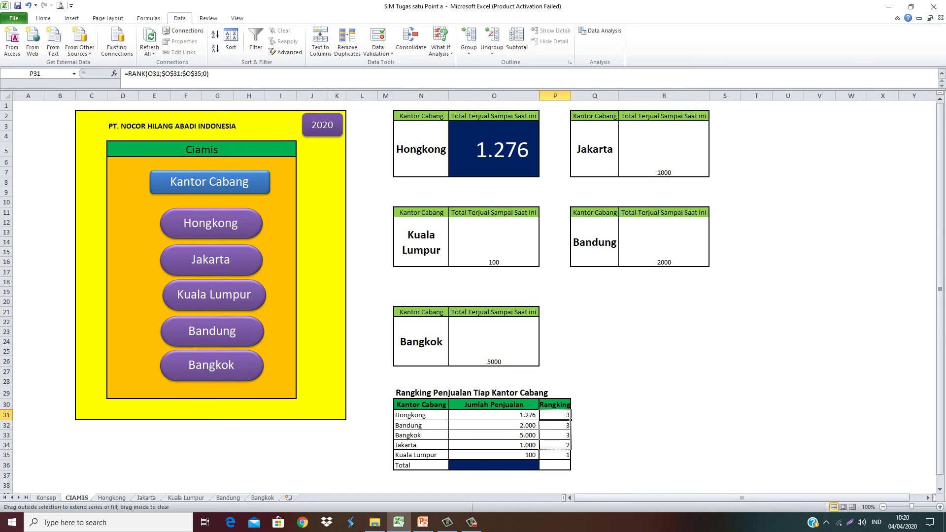
pyautogui.moveTo(571, 419); pyautogui.dragTo(571, 460)
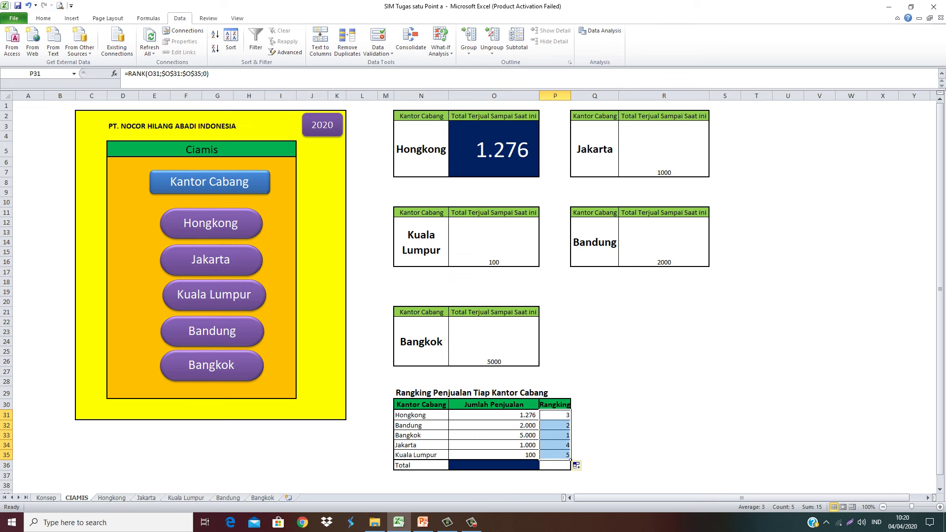
# Change Jakarta's total to 10000 and check its recalculated rank
pyautogui.click(538, 449)
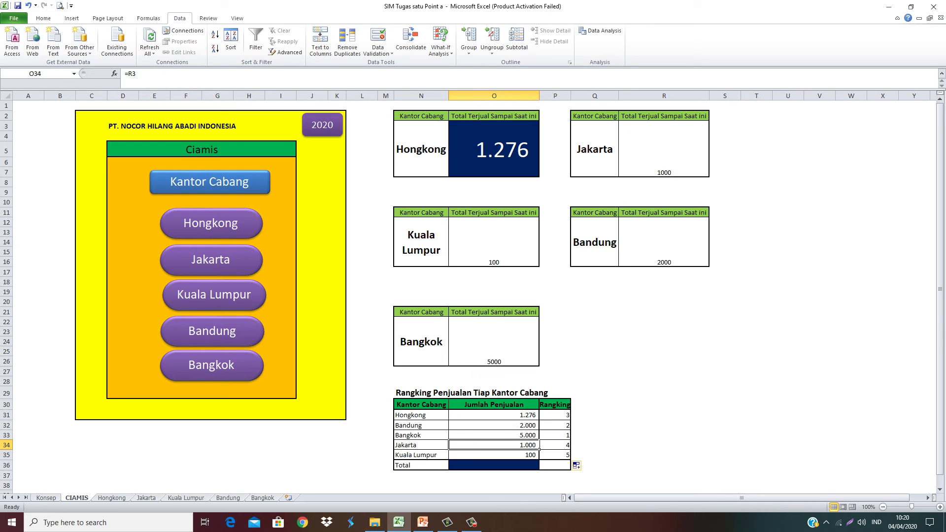
pyautogui.click(567, 427)
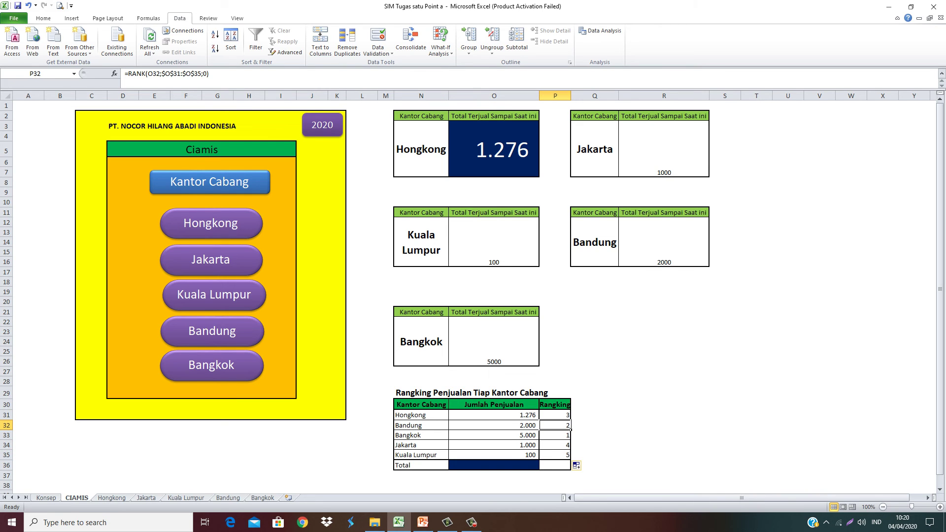
pyautogui.click(664, 148)
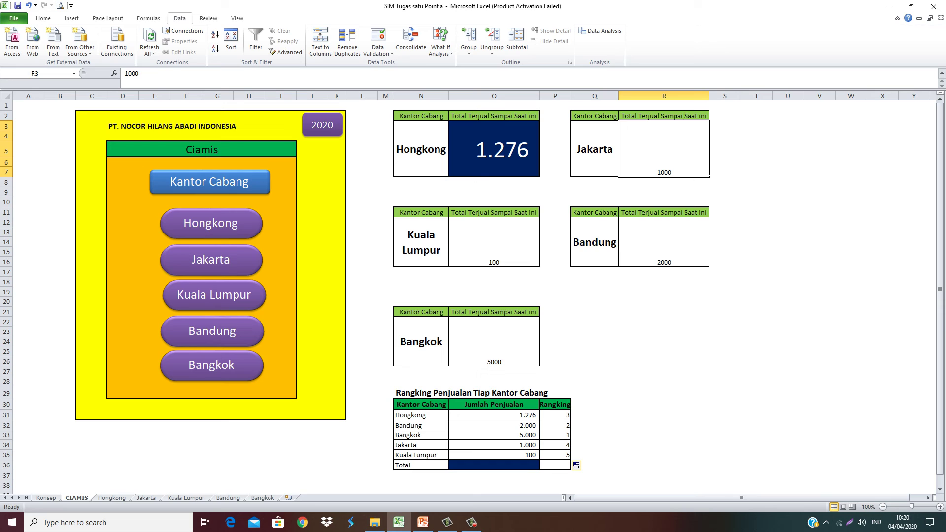
pyautogui.write('100')
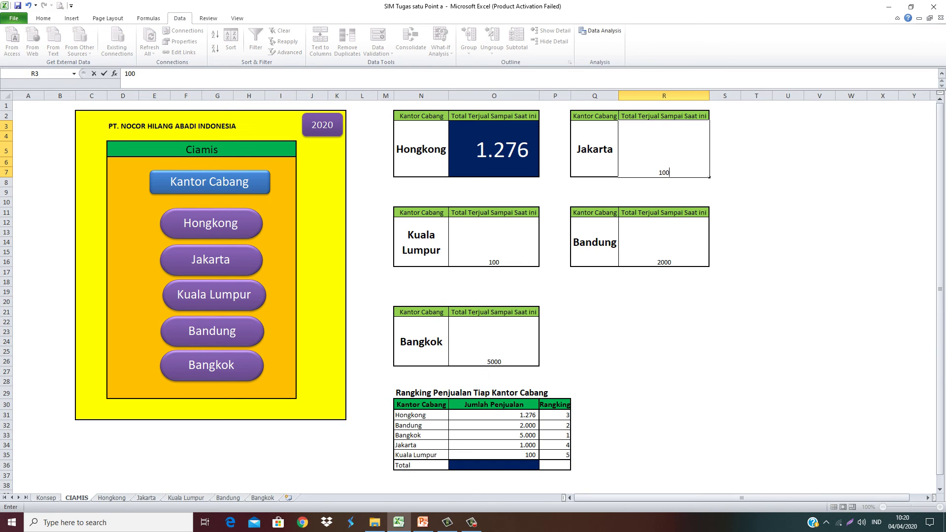
pyautogui.write('00')
pyautogui.press('Return')
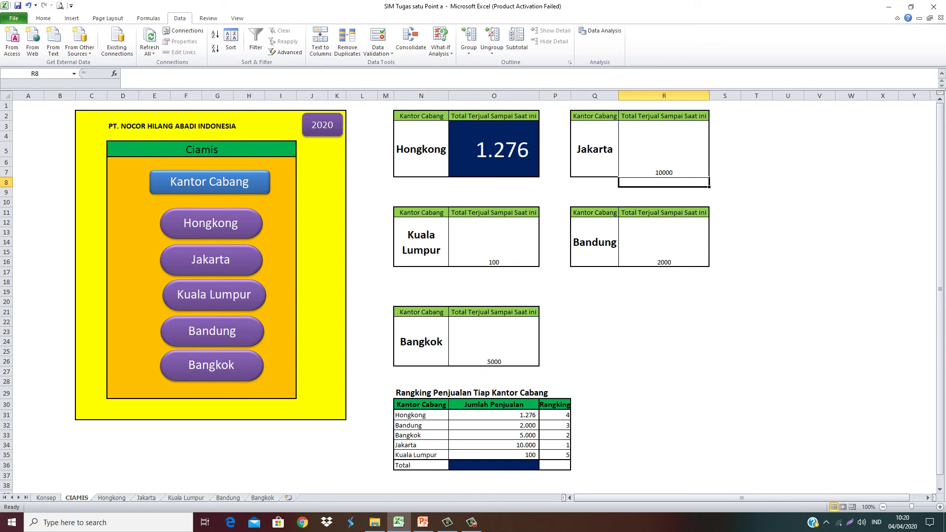
pyautogui.click(555, 445)
pyautogui.click(494, 445)
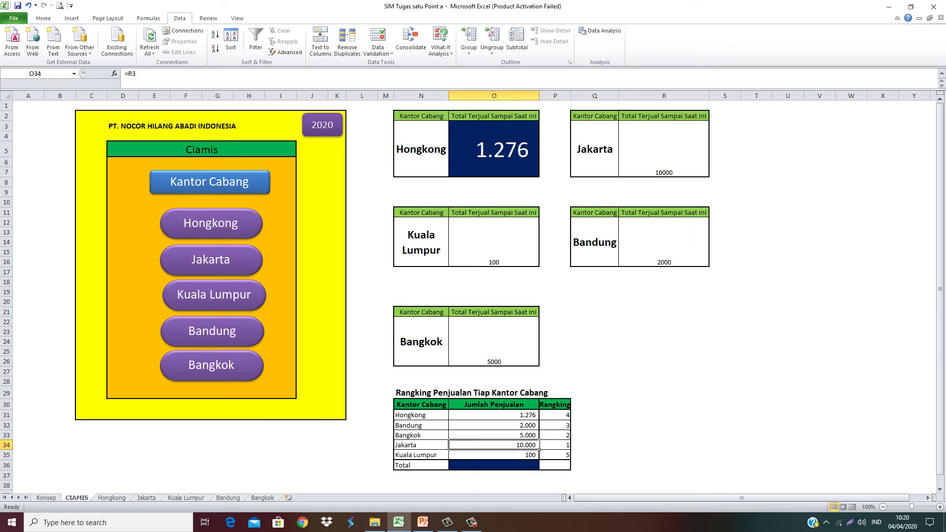
pyautogui.click(567, 446)
pyautogui.click(567, 455)
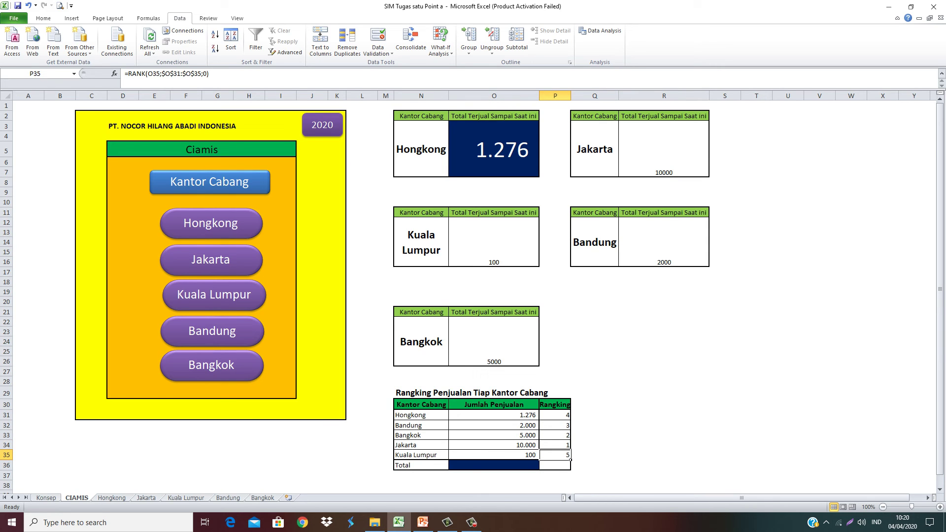
# Change Kuala Lumpur's total to 7000, check Hongkong's new rank, and view the Hongkong sheet
pyautogui.click(494, 241)
pyautogui.write('7')
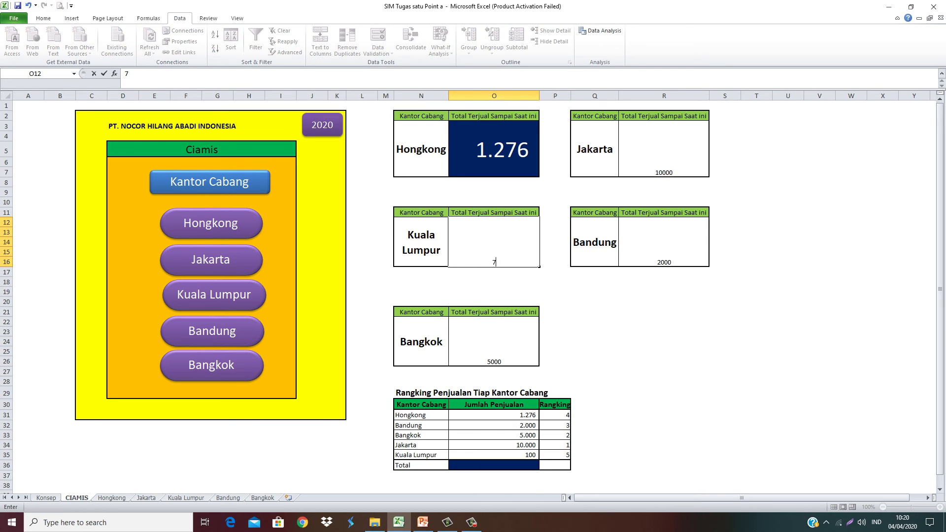
pyautogui.write('000')
pyautogui.press('Return')
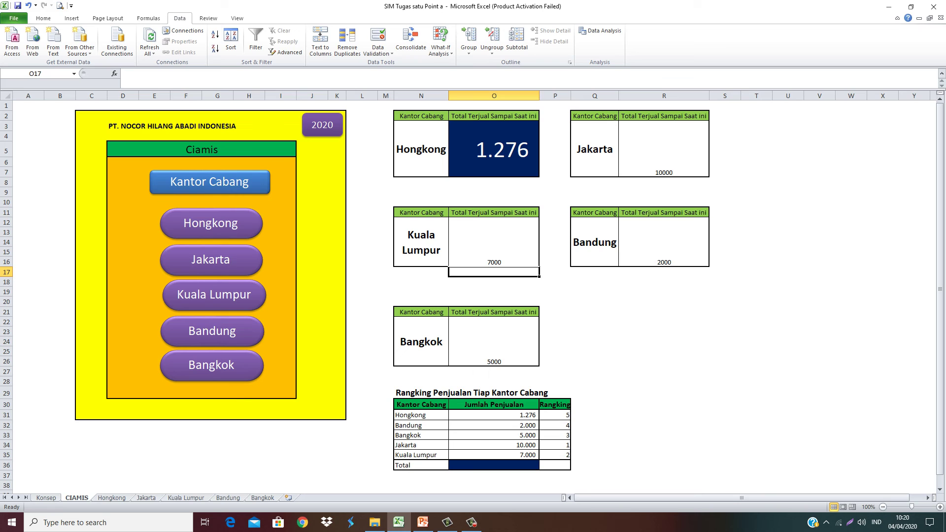
pyautogui.click(567, 416)
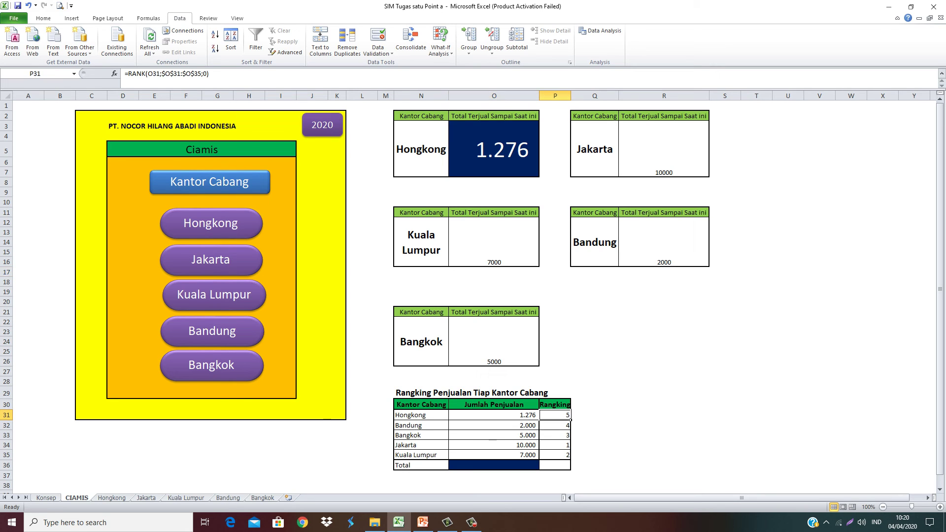
pyautogui.hotkey('ctrl', 'pagedown')
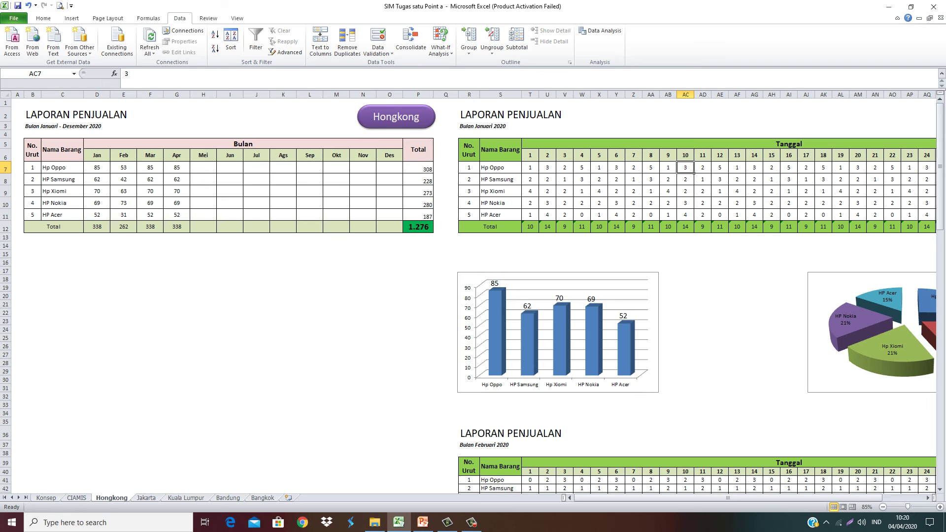
# Return to the CIAMIS dashboard and review the total boxes and ranking table
pyautogui.hotkey('ctrl', 'pageup')
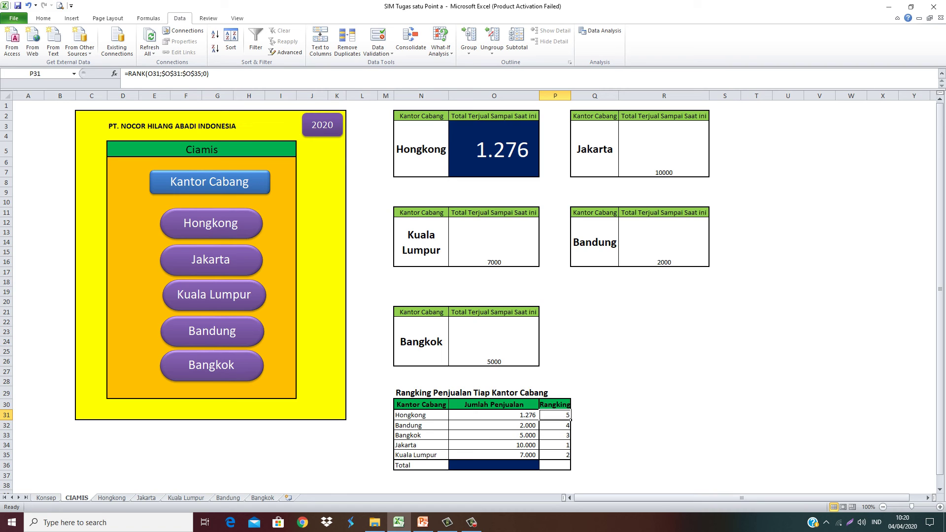
pyautogui.moveTo(421, 115)
pyautogui.mouseDown()
pyautogui.moveTo(689, 266)
pyautogui.moveTo(709, 469)
pyautogui.mouseUp()
pyautogui.click(595, 372)
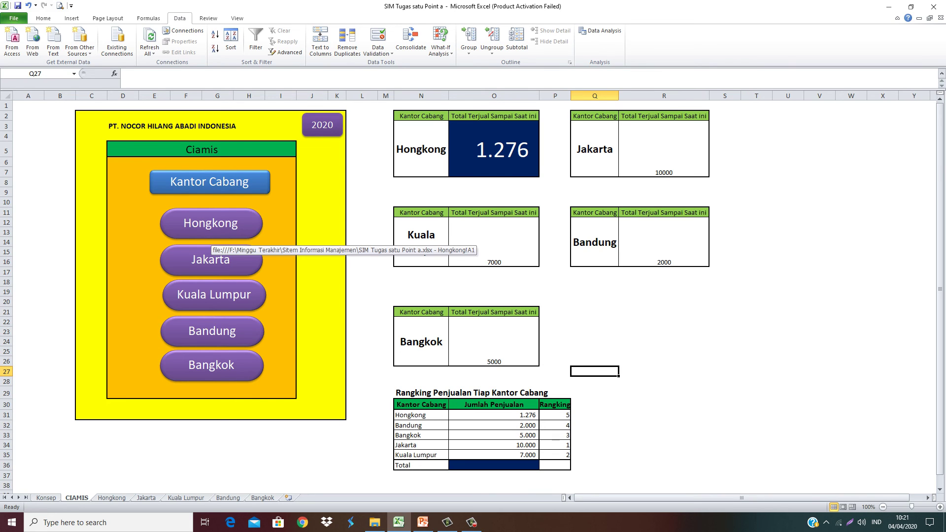
# Test the Hongkong and Jakarta button hyperlinks, flipping between the branch sheets
pyautogui.click(212, 235)
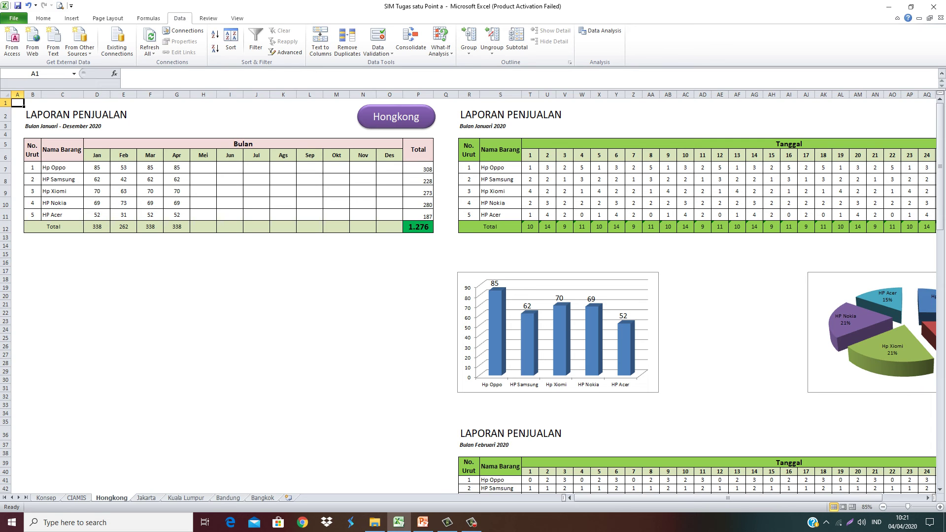
pyautogui.hotkey('ctrl', 'pageup')
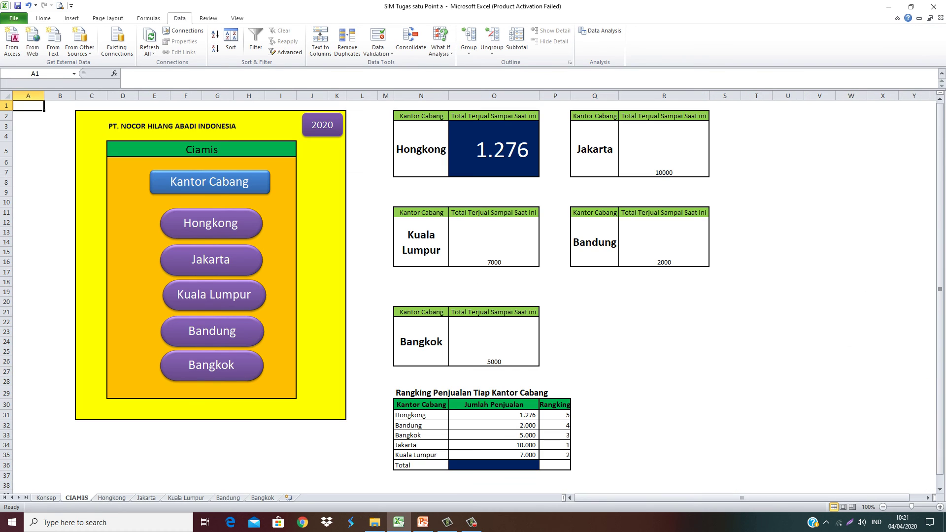
pyautogui.hotkey('ctrl', 'pagedown')
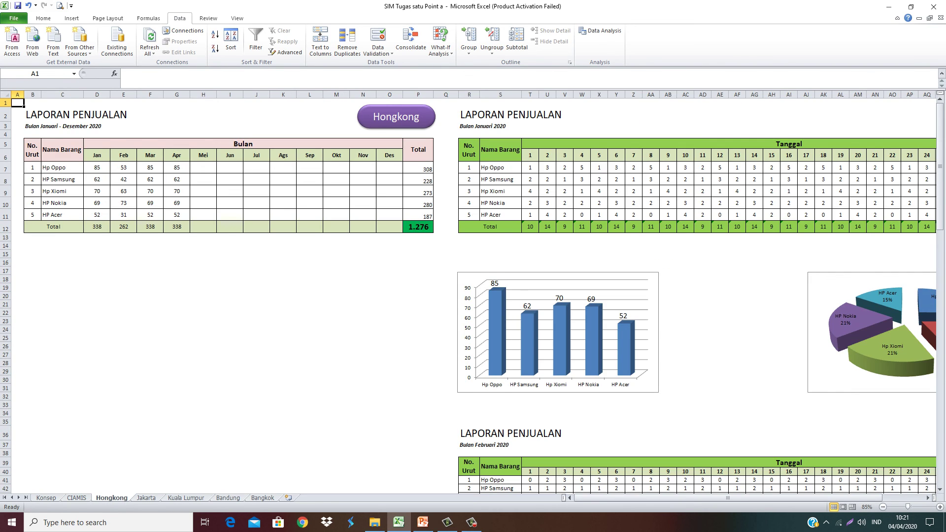
pyautogui.hotkey('ctrl', 'pageup')
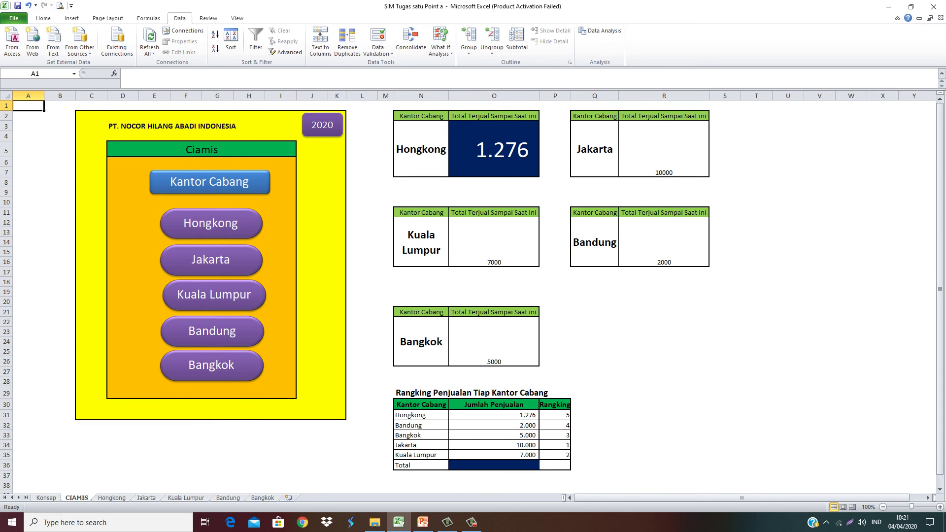
pyautogui.click(212, 271)
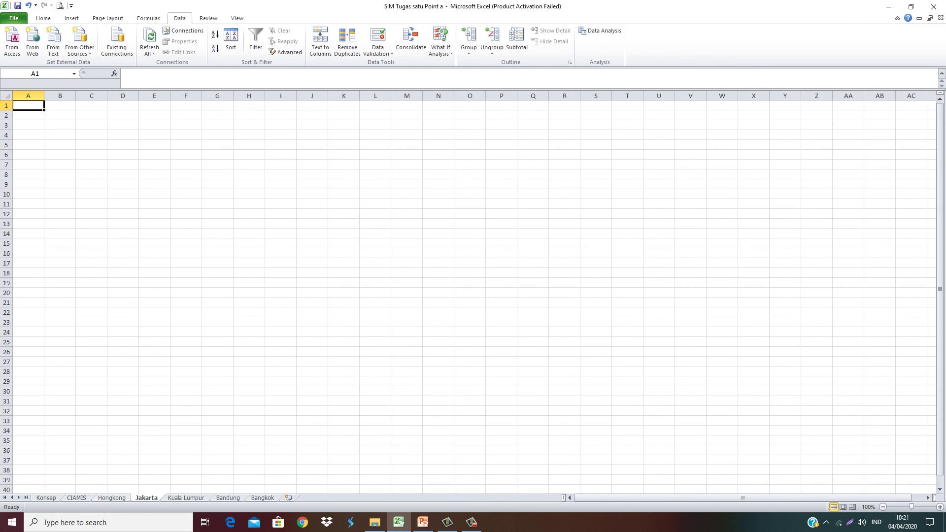
pyautogui.hotkey('ctrl', 'pageup')
pyautogui.hotkey('ctrl', 'pageup')
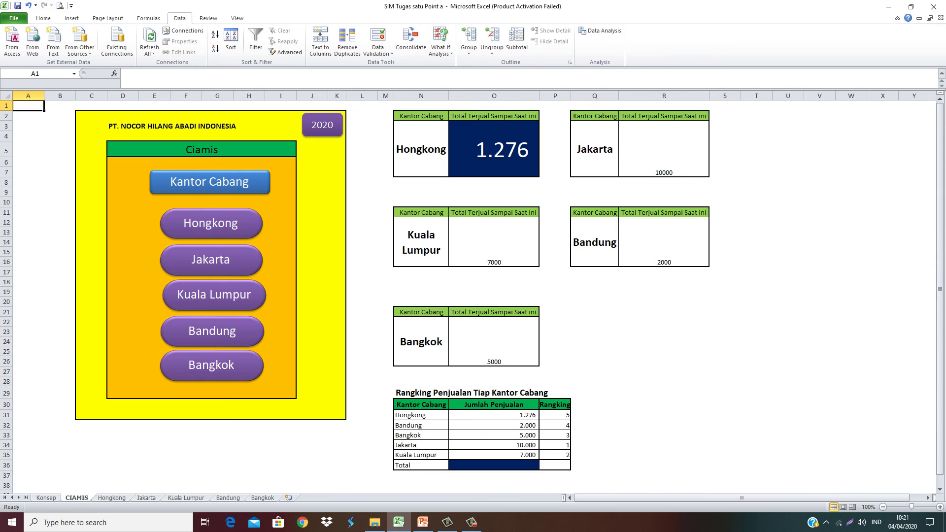
pyautogui.hotkey('ctrl', 'pagedown')
pyautogui.hotkey('ctrl', 'pagedown')
pyautogui.hotkey('ctrl', 'pagedown')
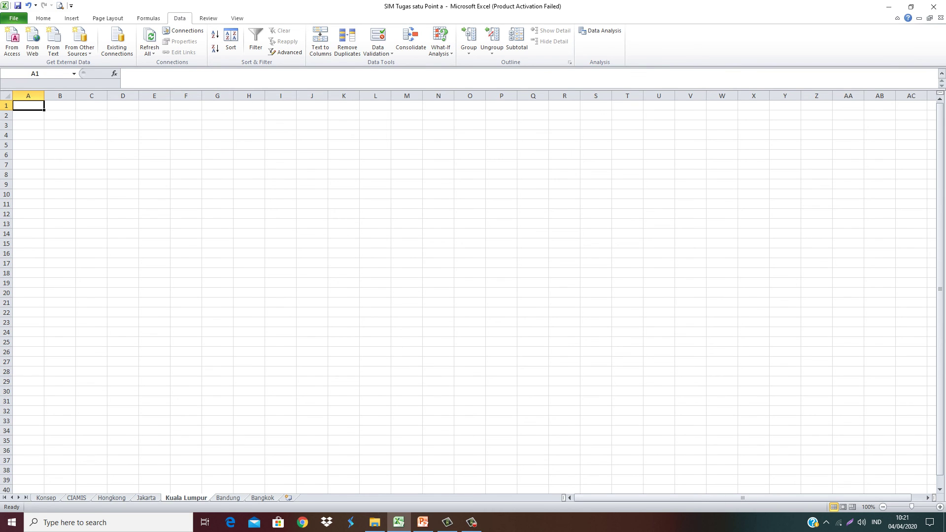
pyautogui.hotkey('ctrl', 'pageup')
pyautogui.hotkey('ctrl', 'pageup')
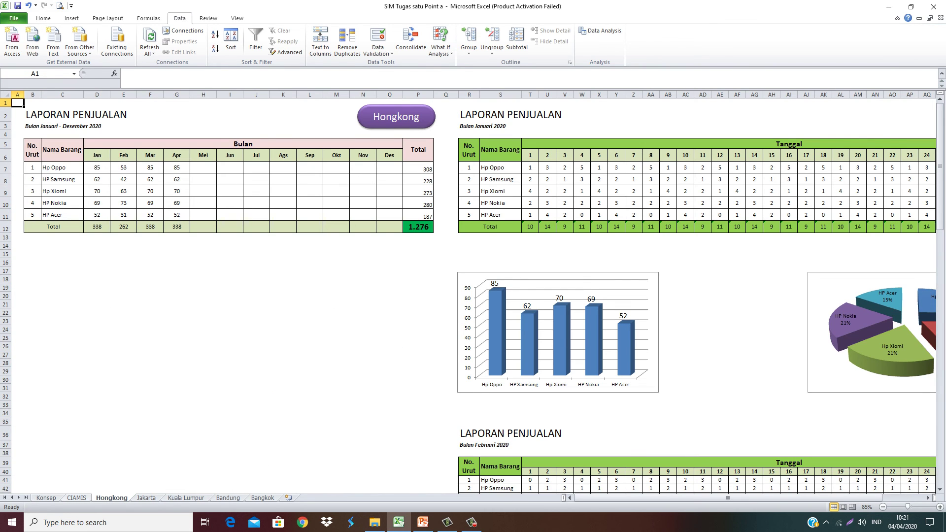
pyautogui.hotkey('ctrl', 'pageup')
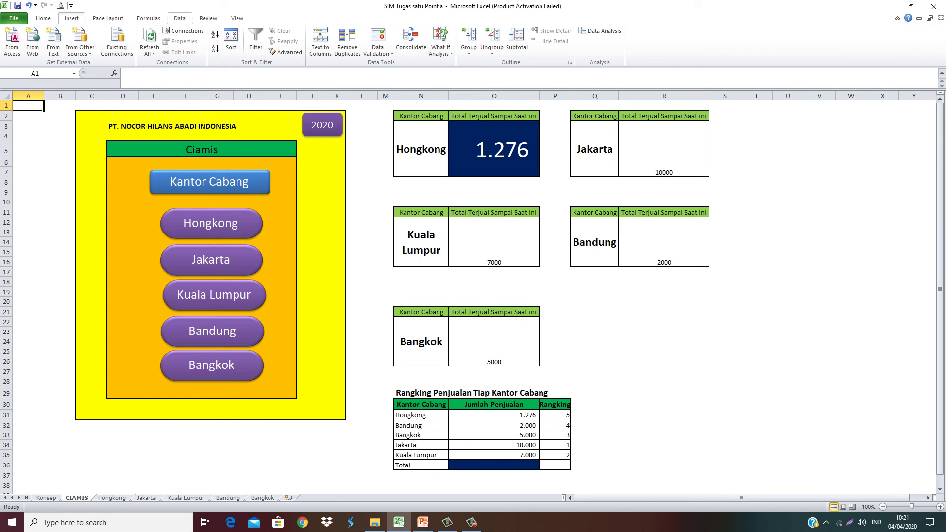
pyautogui.click(71, 18)
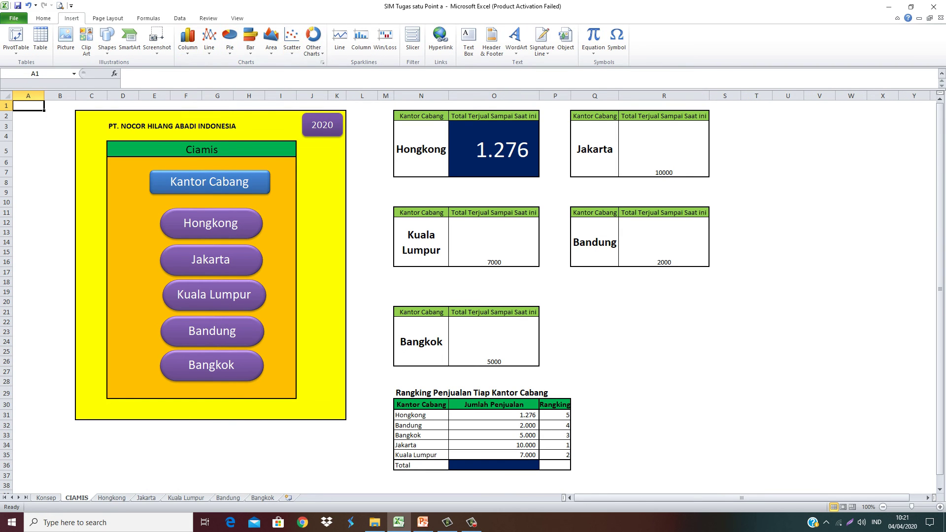
# Draw a rounded rectangle below the yellow panel and label it Hongkong
pyautogui.click(107, 39)
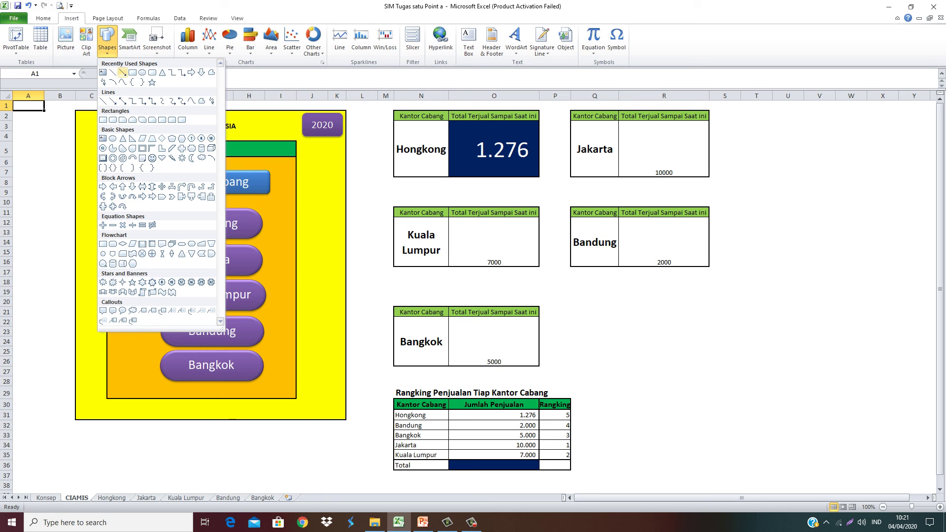
pyautogui.click(152, 72)
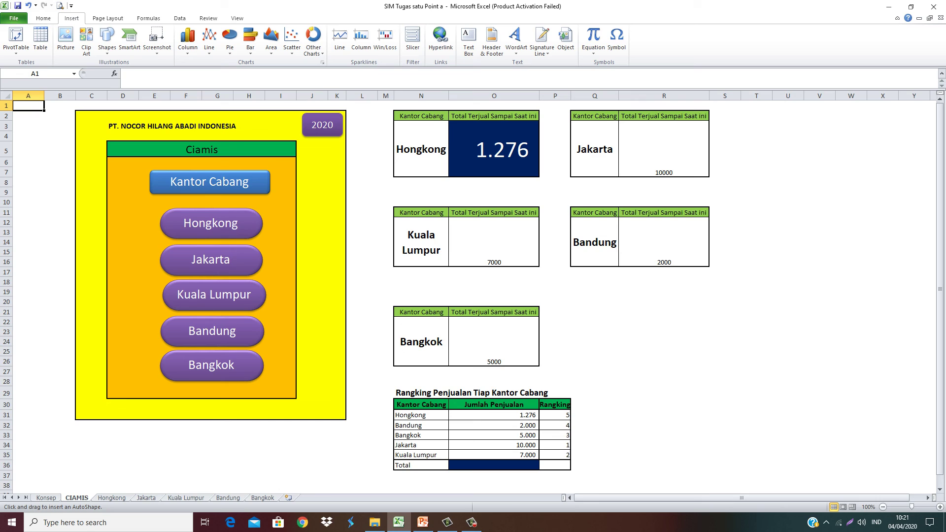
pyautogui.moveTo(147, 433); pyautogui.dragTo(239, 463)
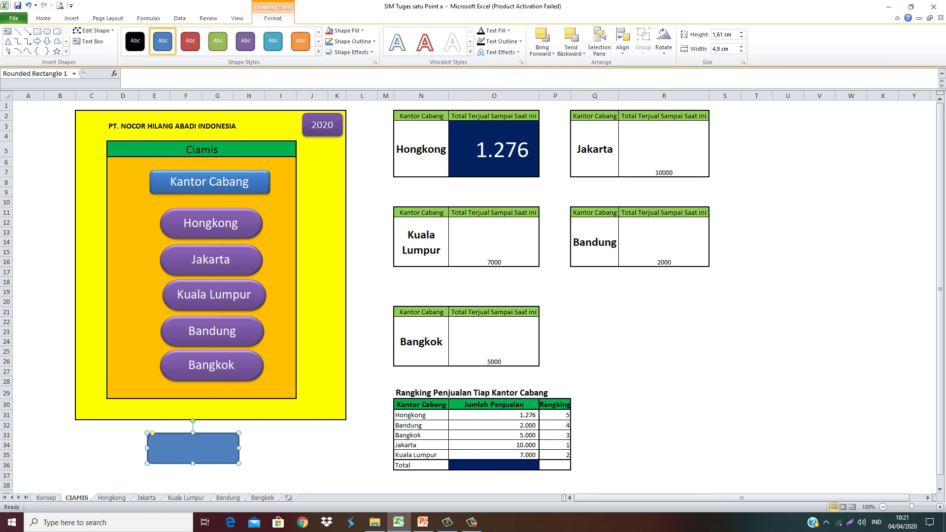
pyautogui.rightClick(195, 454)
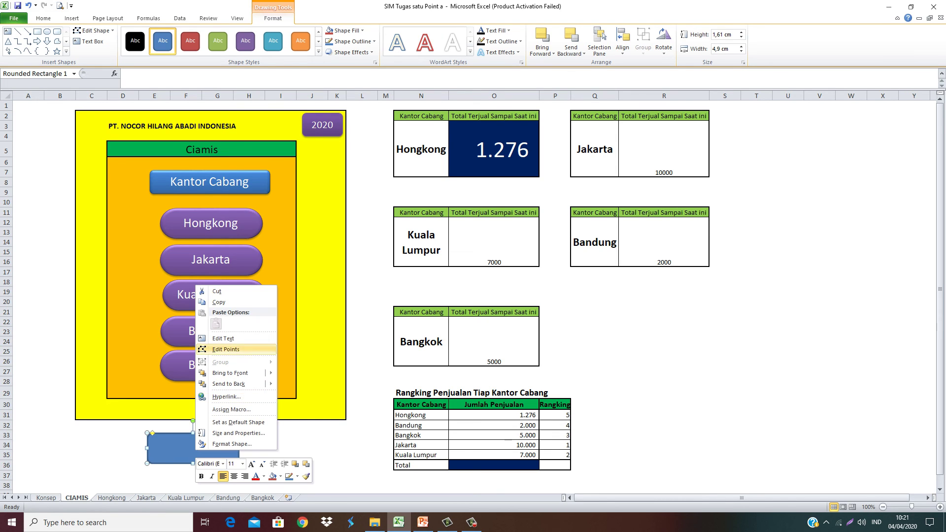
pyautogui.click(225, 338)
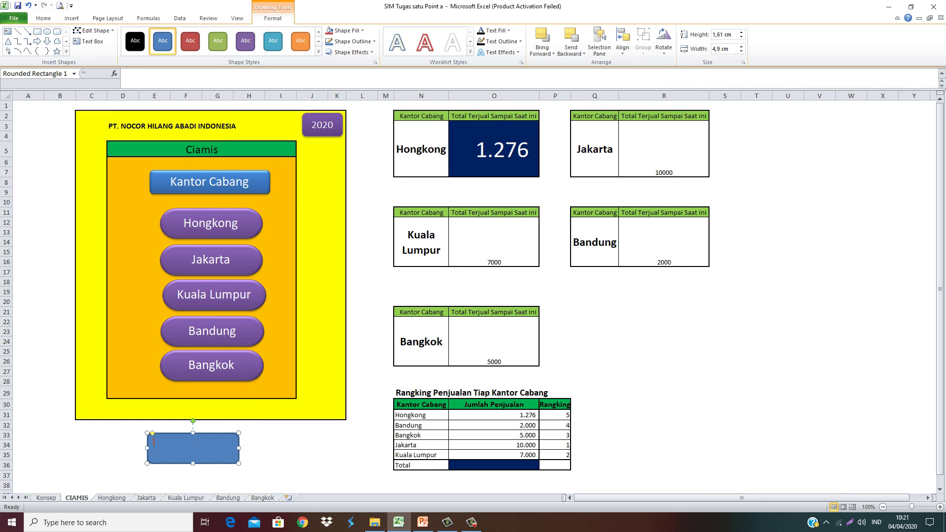
pyautogui.click(193, 448)
pyautogui.write('Hong')
pyautogui.write('kong')
# Centre the Hongkong text horizontally and vertically and apply a teal shape style
pyautogui.click(43, 18)
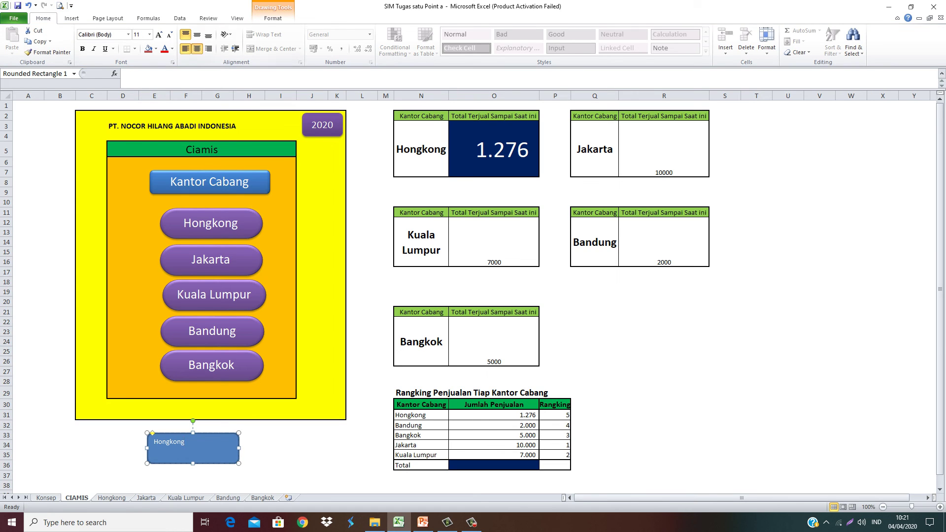
pyautogui.click(198, 48)
pyautogui.click(198, 34)
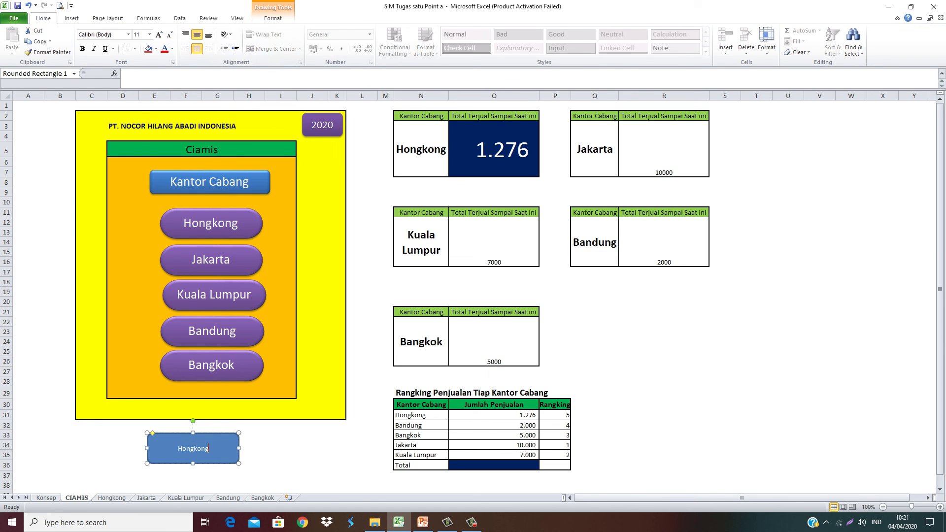
pyautogui.click(273, 18)
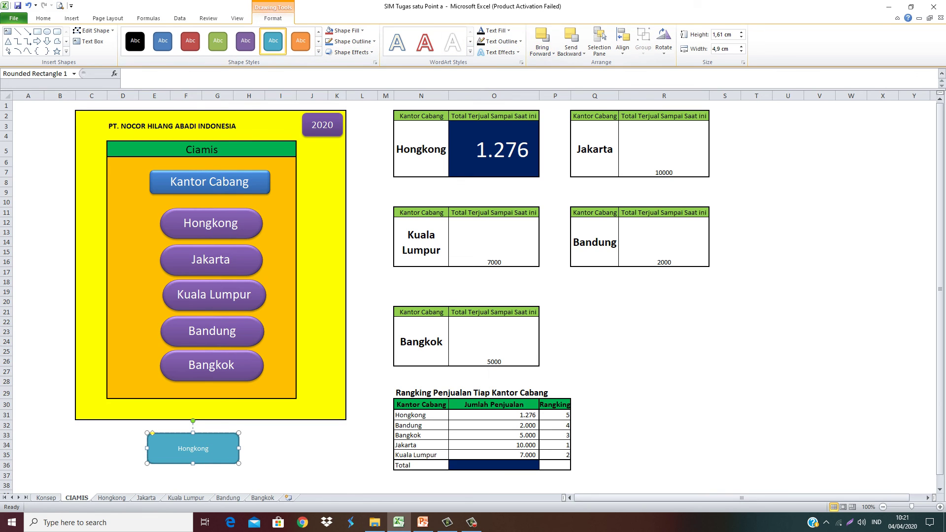
pyautogui.click(249, 466)
pyautogui.click(232, 458)
# Glance at the Hongkong sheet, then return to the CIAMIS dashboard
pyautogui.scroll(-2, 473, 296)
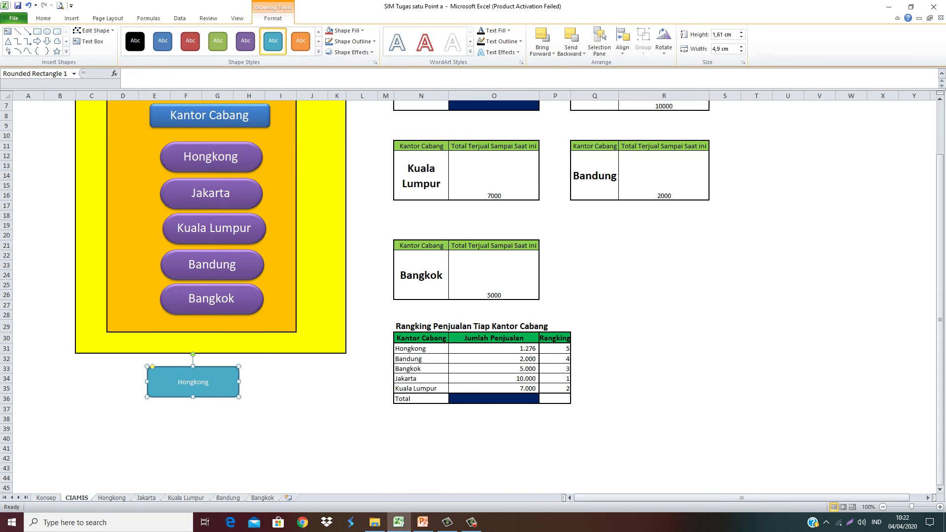
pyautogui.hotkey('ctrl', 'pagedown')
pyautogui.hotkey('ctrl', 'pageup')
# Hyperlink the blue Hongkong shape to the Hongkong sheet in this document and test it
pyautogui.rightClick(233, 395)
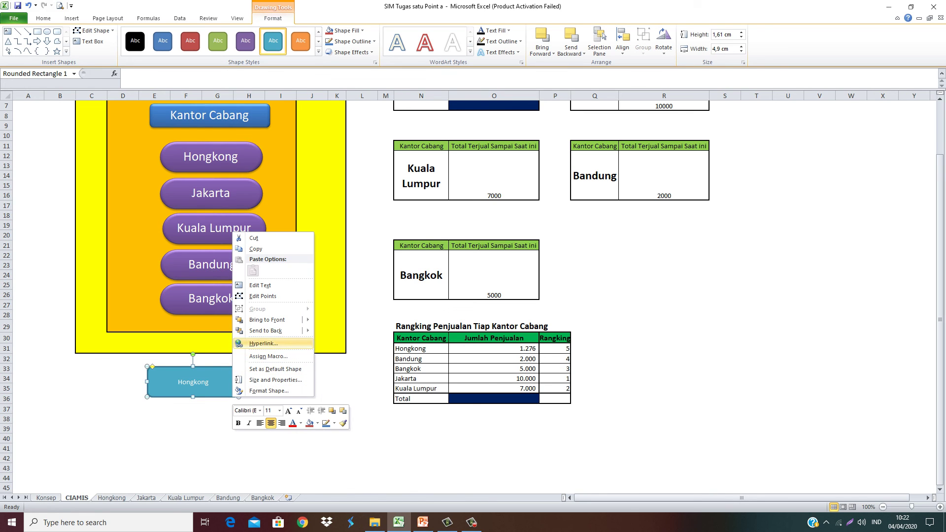
pyautogui.press('Escape')
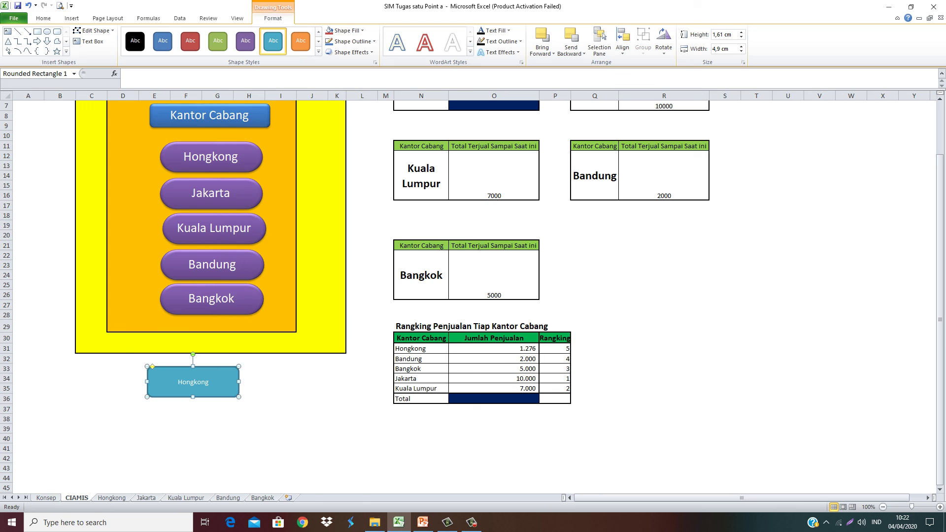
pyautogui.rightClick(213, 394)
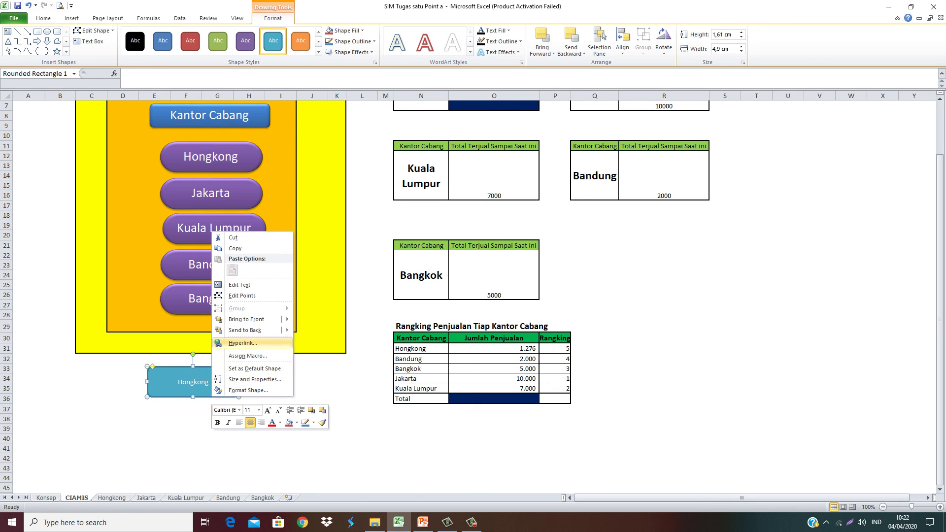
pyautogui.click(241, 343)
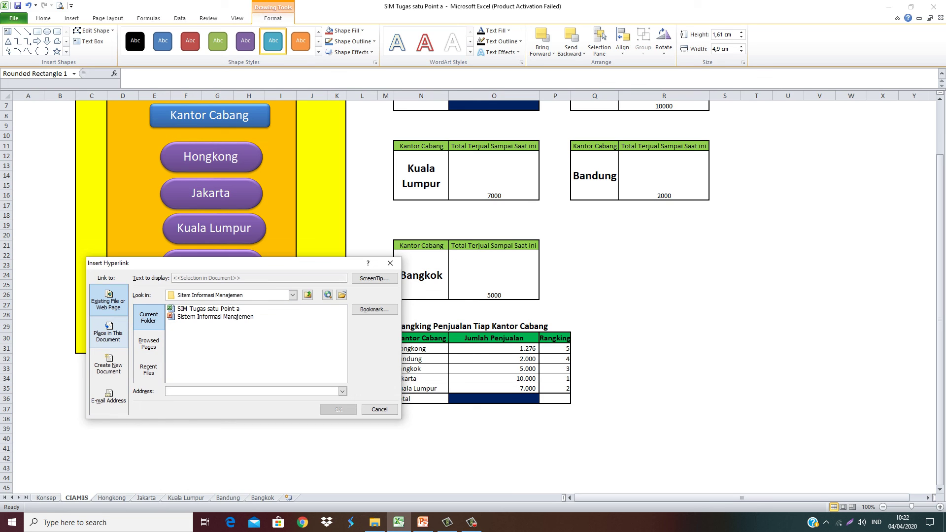
pyautogui.click(108, 331)
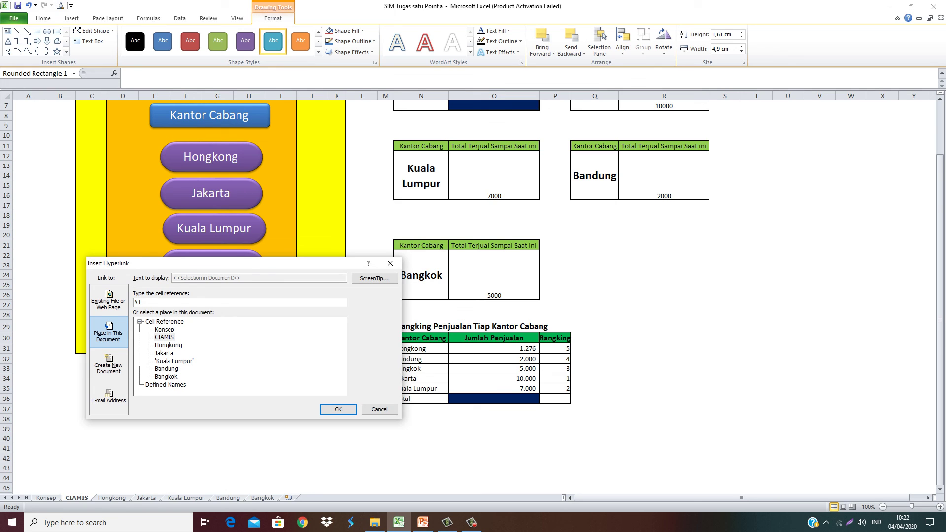
pyautogui.click(169, 345)
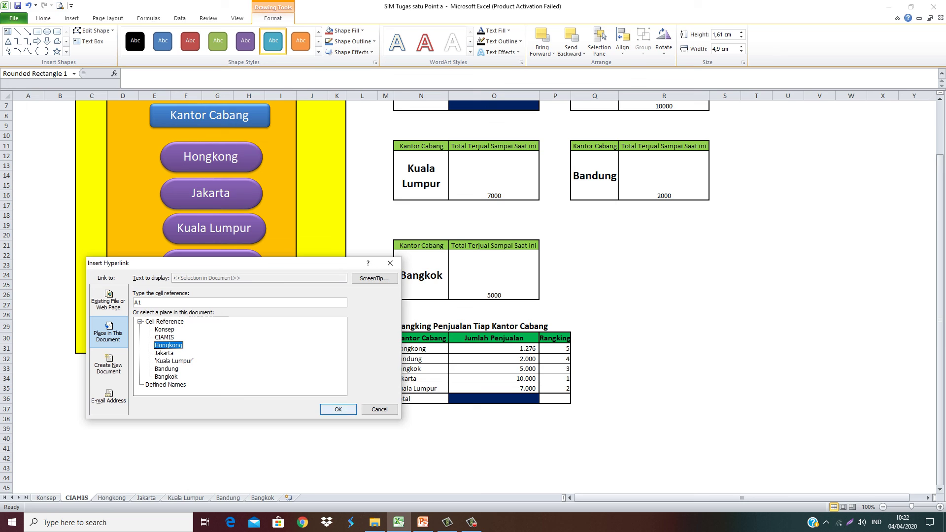
pyautogui.click(338, 410)
pyautogui.click(312, 429)
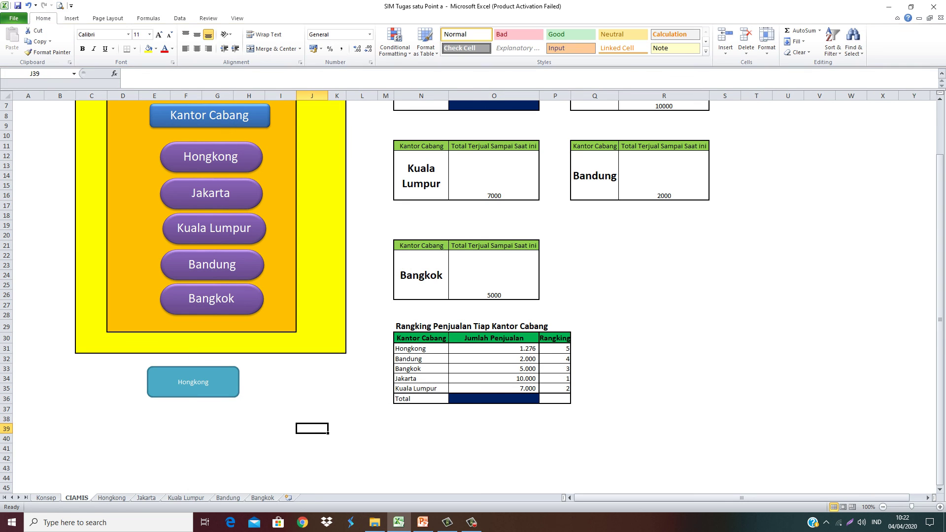
pyautogui.click(193, 382)
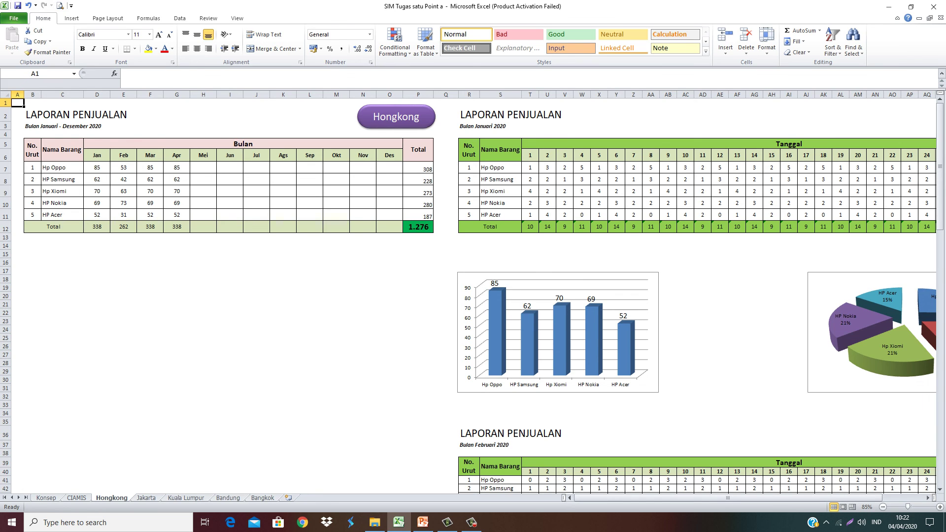
# Point the Hongkong sheet's purple Hongkong button hyperlink back to the CIAMIS sheet
pyautogui.rightClick(425, 126)
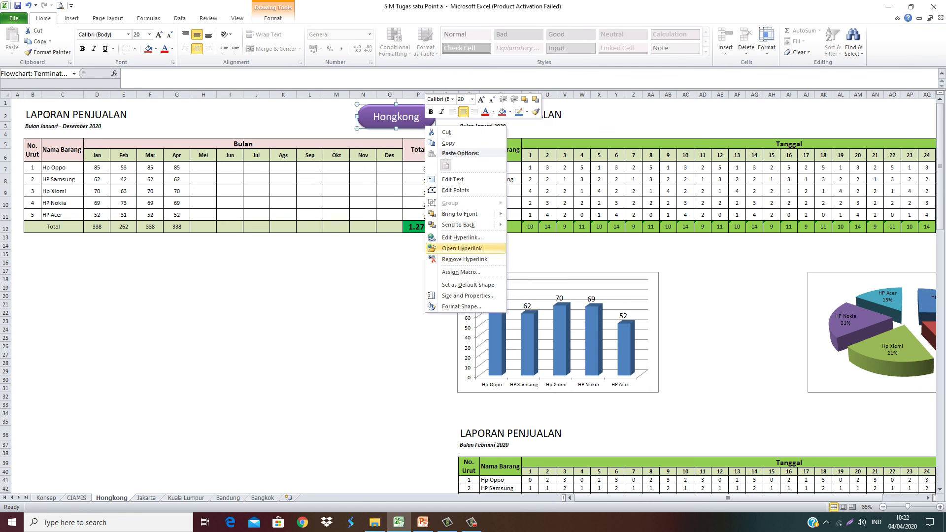
pyautogui.click(462, 237)
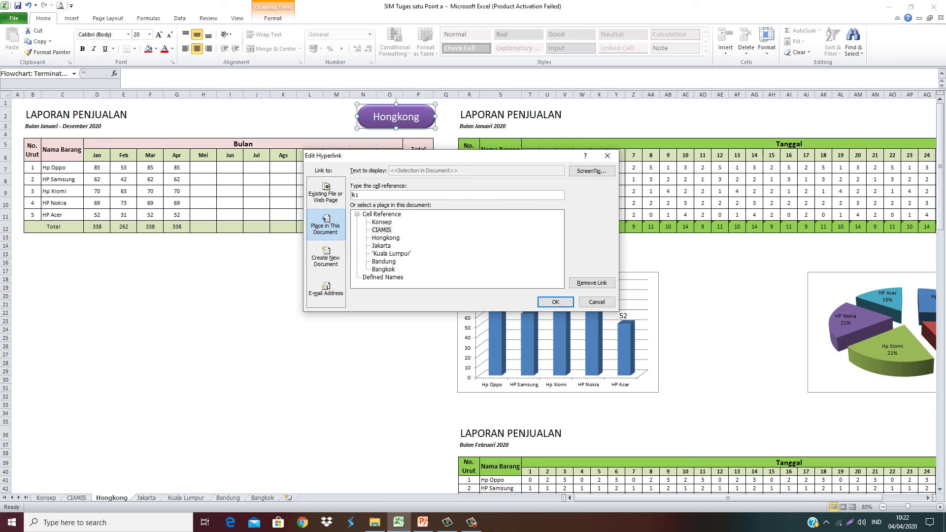
pyautogui.click(382, 230)
pyautogui.click(597, 301)
pyautogui.click(362, 321)
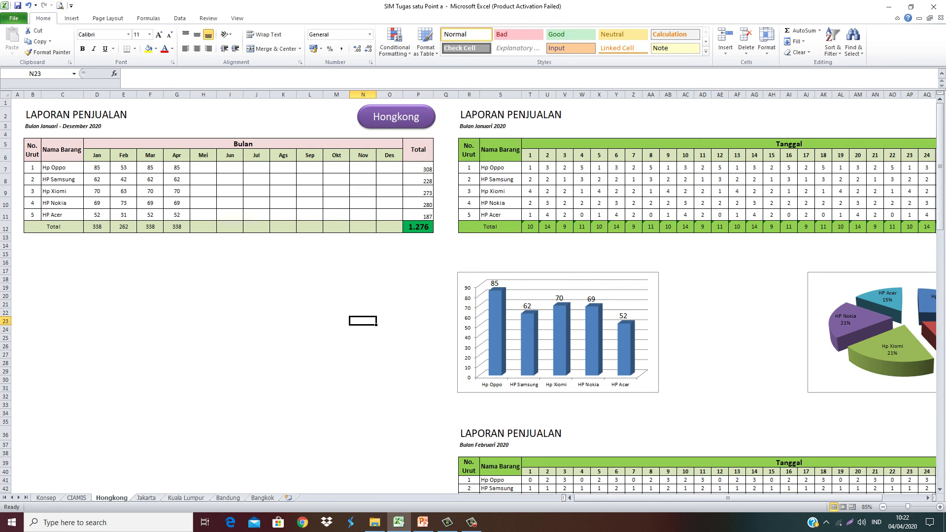
# On the CIAMIS dashboard, re-link the blue Hongkong shape to Hongkong, then delete it
pyautogui.hotkey('ctrl', 'pageup')
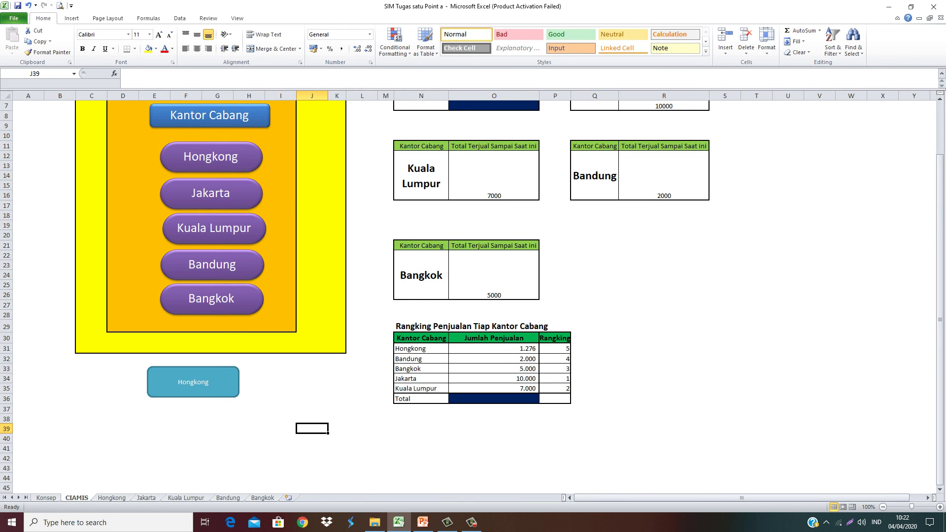
pyautogui.rightClick(236, 394)
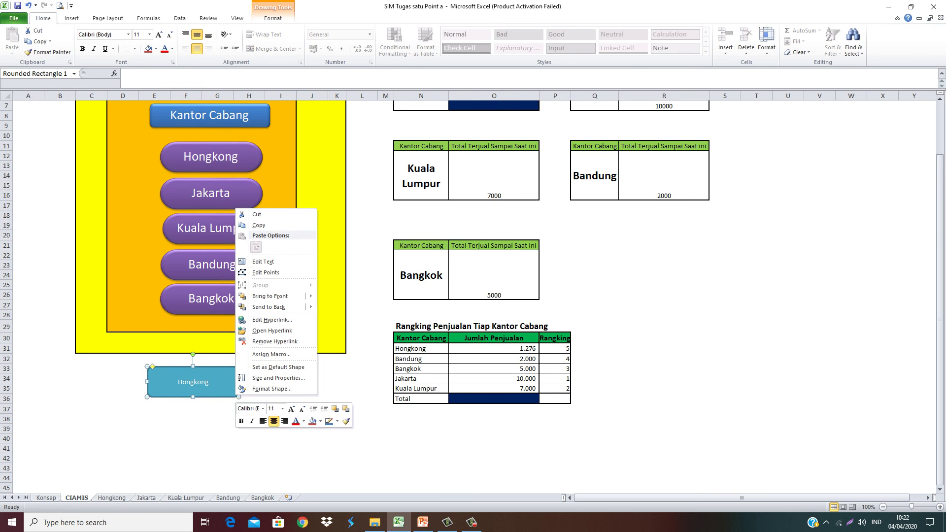
pyautogui.click(217, 409)
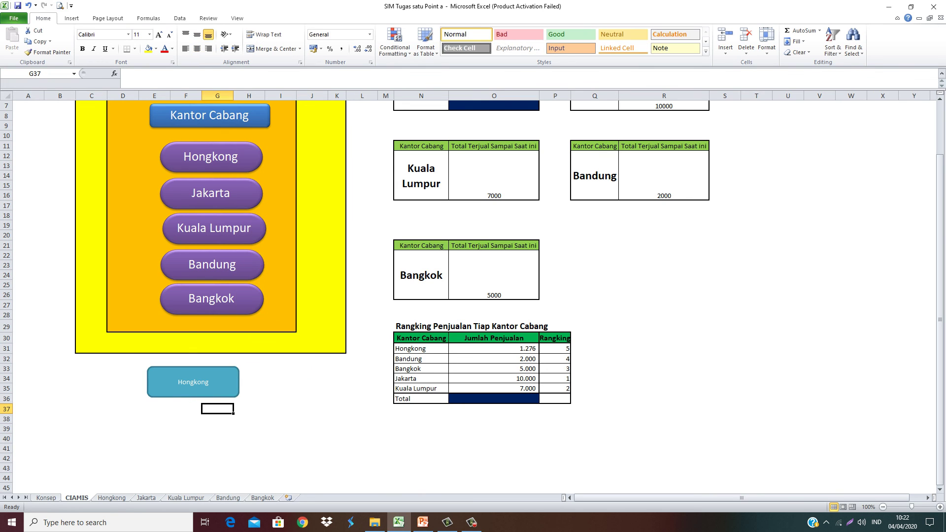
pyautogui.rightClick(236, 394)
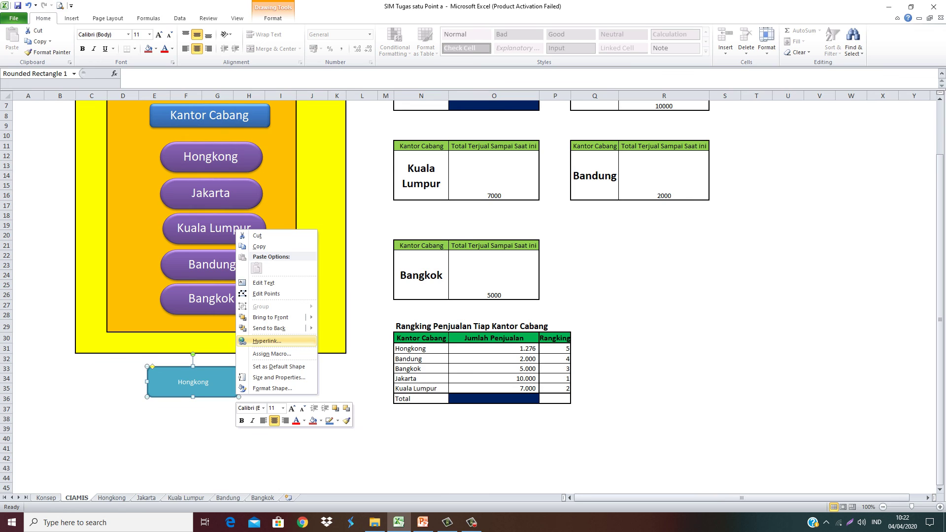
pyautogui.click(266, 341)
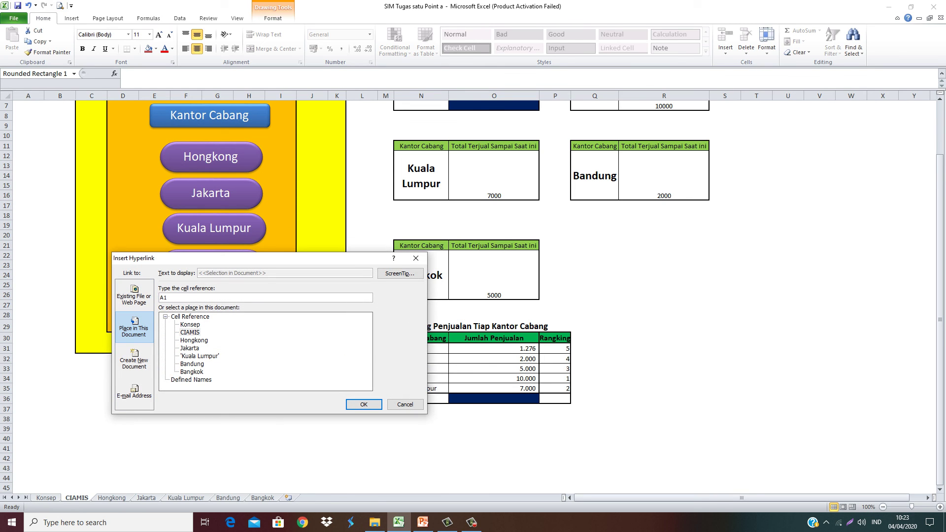
pyautogui.click(200, 355)
pyautogui.click(194, 341)
pyautogui.click(364, 404)
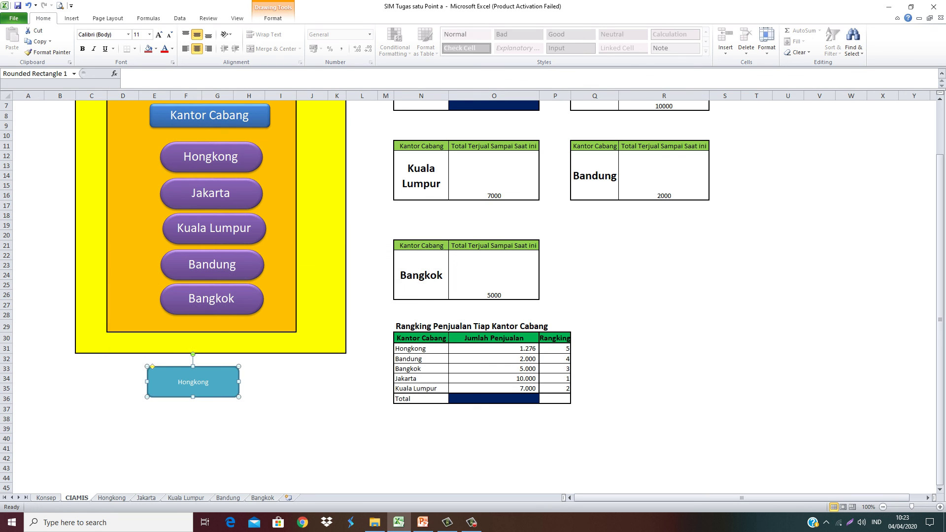
pyautogui.press('Delete')
pyautogui.scroll(2, 473, 296)
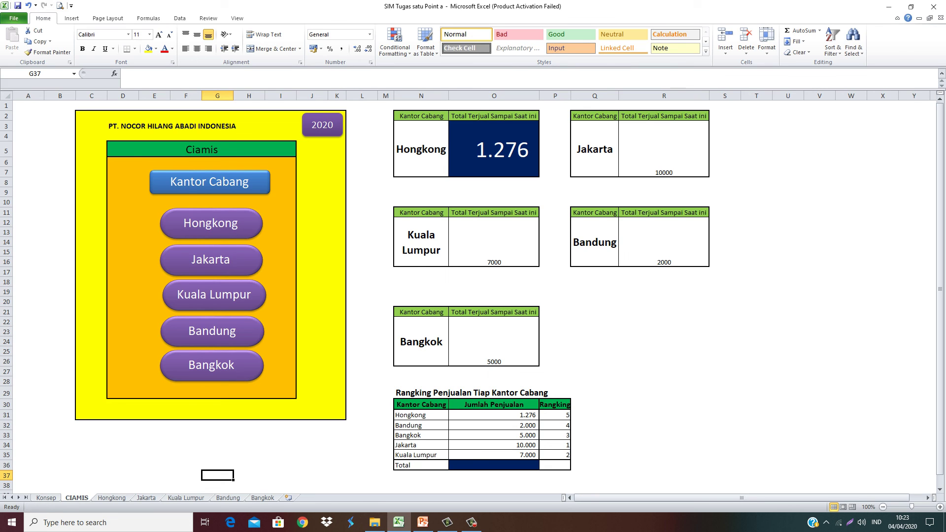
pyautogui.hotkey('ctrl', 'pagedown')
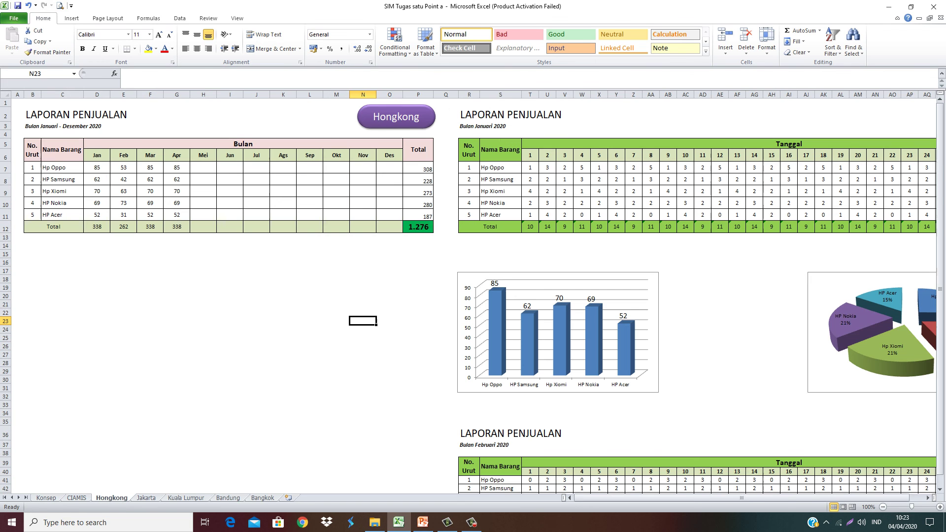
pyautogui.scroll(-3, 473, 296)
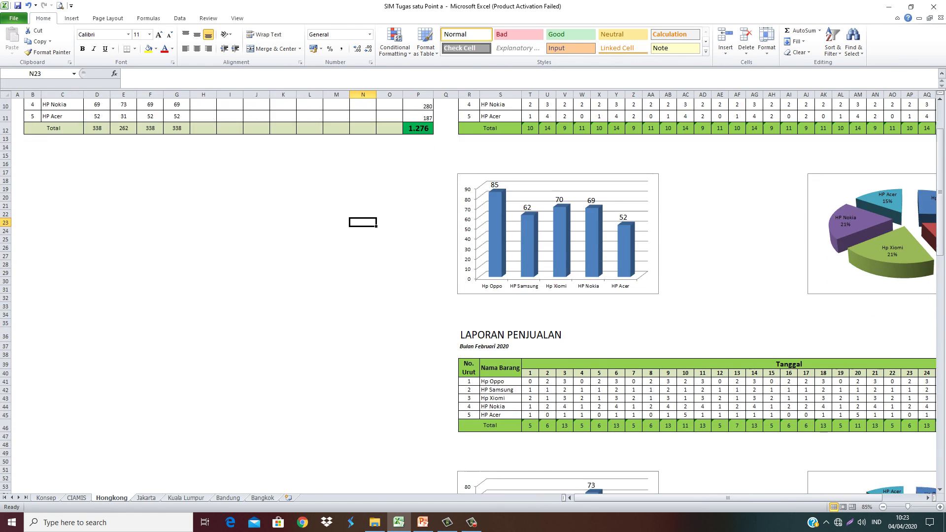
pyautogui.scroll(3, 473, 296)
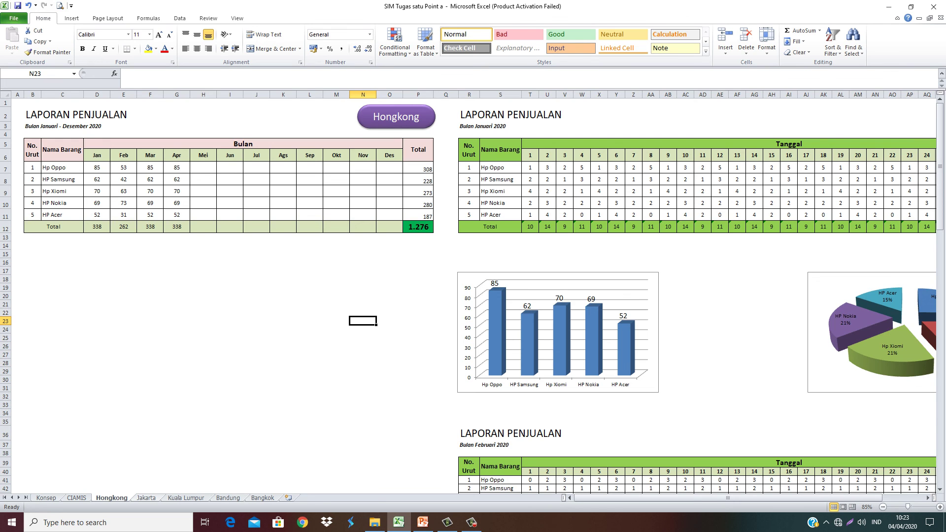
pyautogui.hotkey('ctrl', 'pagedown')
pyautogui.hotkey('ctrl', 'pagedown')
pyautogui.hotkey('ctrl', 'pagedown')
pyautogui.hotkey('ctrl', 'pagedown')
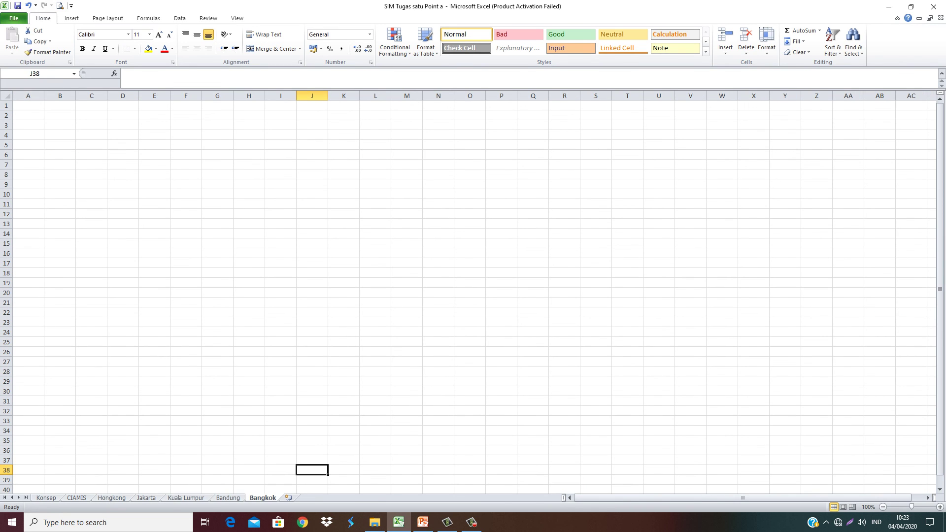
pyautogui.hotkey('ctrl', 'pageup')
pyautogui.hotkey('ctrl', 'pageup')
pyautogui.hotkey('ctrl', 'pageup')
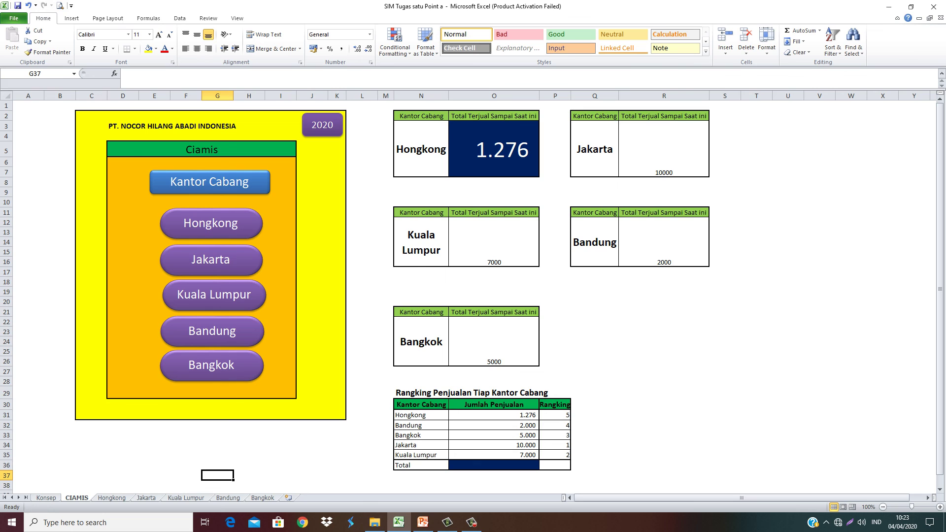
pyautogui.moveTo(409, 116)
pyautogui.mouseDown()
pyautogui.moveTo(690, 216)
pyautogui.moveTo(739, 468)
pyautogui.mouseUp()
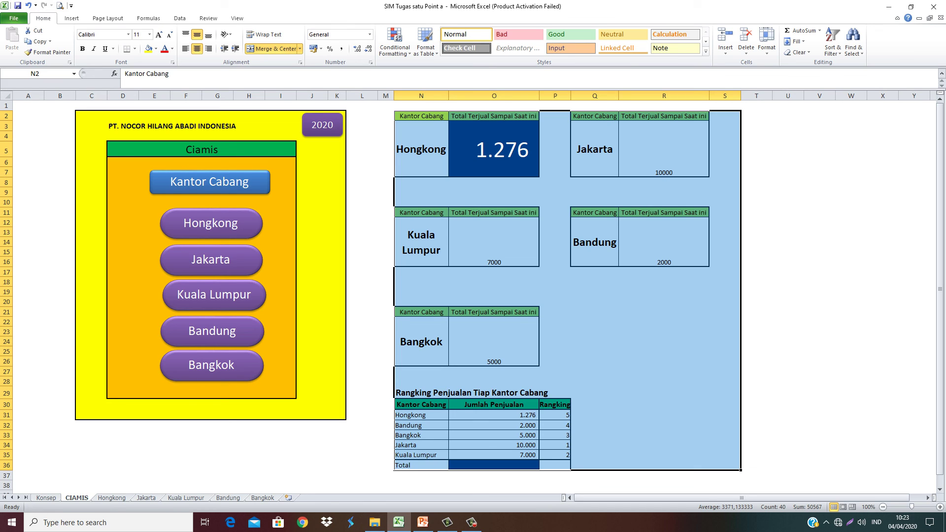
pyautogui.click(91, 445)
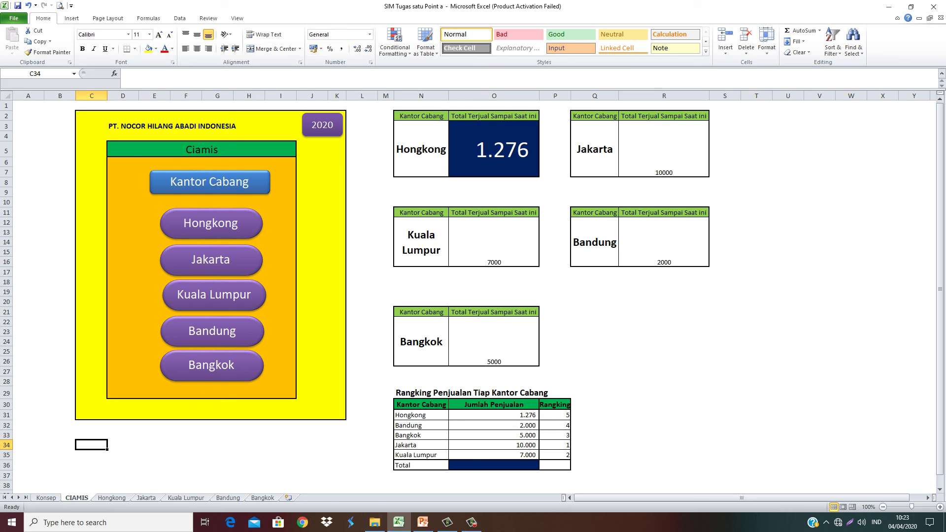
# Show the Konsep sheet's Ciamis diagram (B1:AB35), then move over to the PowerPoint presentation
pyautogui.hotkey('ctrl', 'pageup')
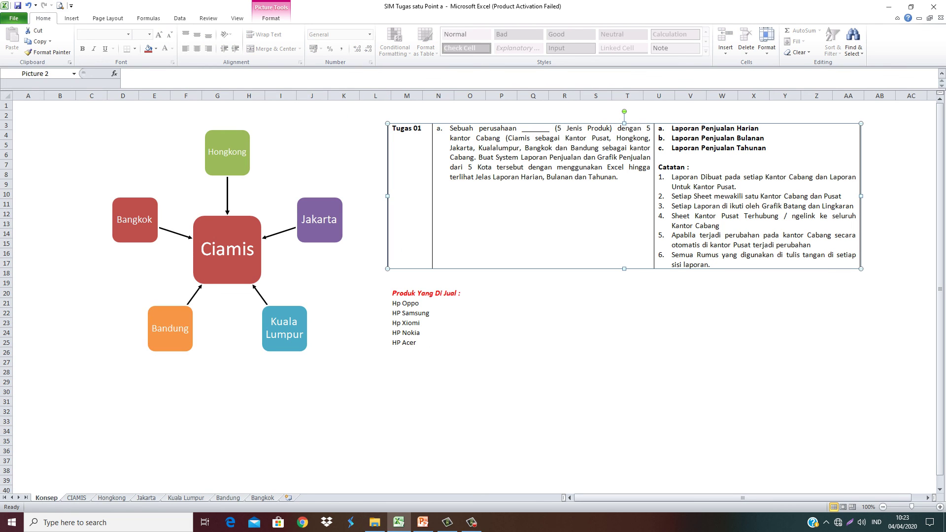
pyautogui.moveTo(60, 106); pyautogui.dragTo(769, 446)
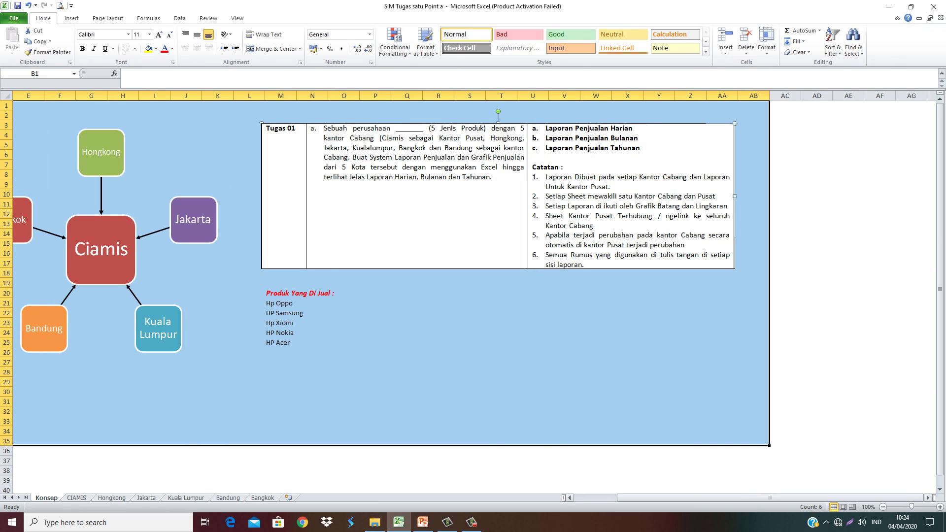
pyautogui.moveTo(770, 498); pyautogui.dragTo(742, 498)
pyautogui.click(344, 381)
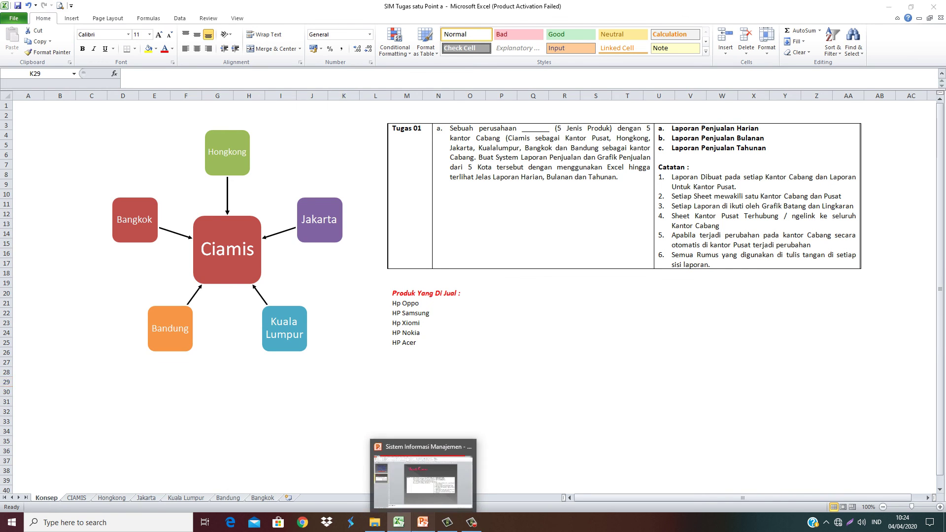
pyautogui.click(423, 522)
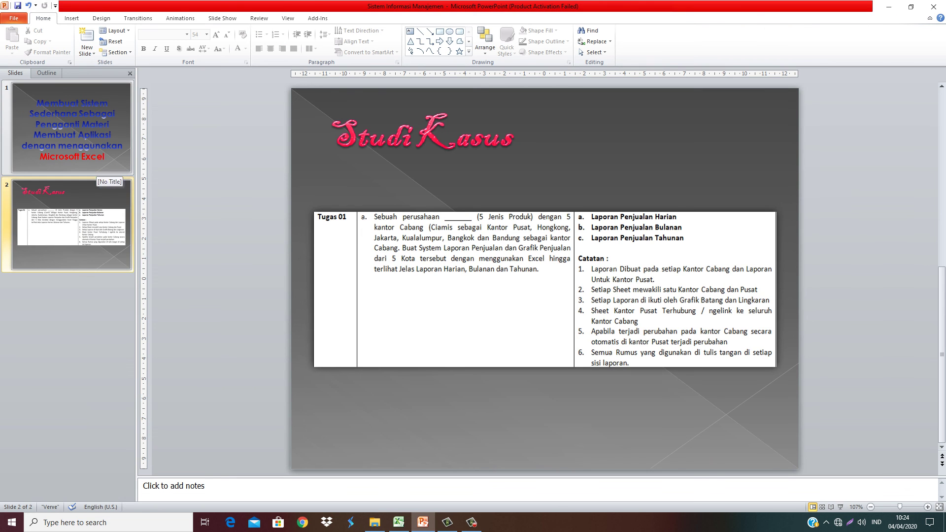
# Display slide 1, the 'Membuat Sistem Sederhana' title slide, in PowerPoint
pyautogui.click(71, 127)
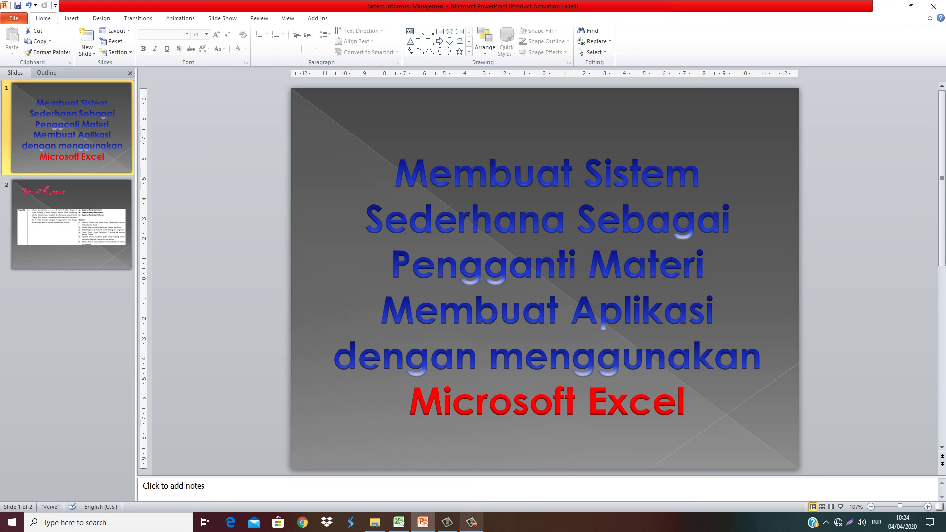
pyautogui.click(471, 522)
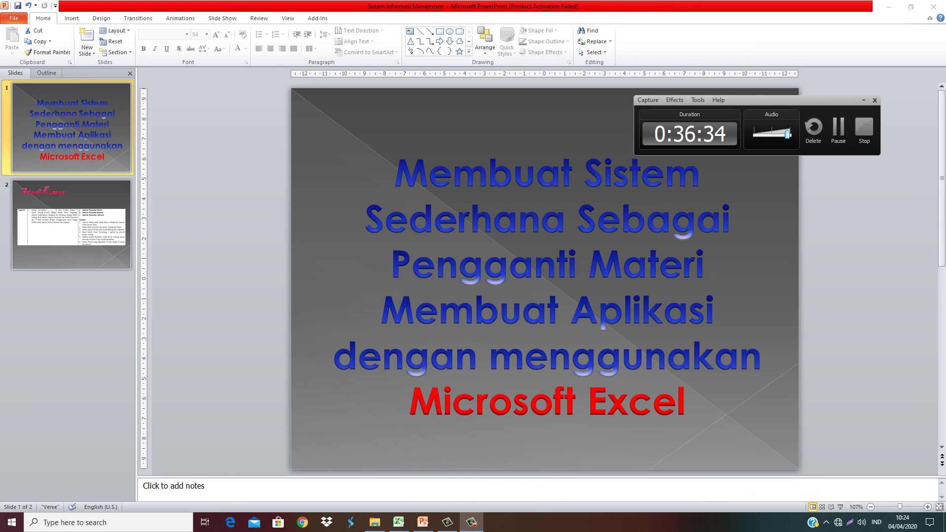